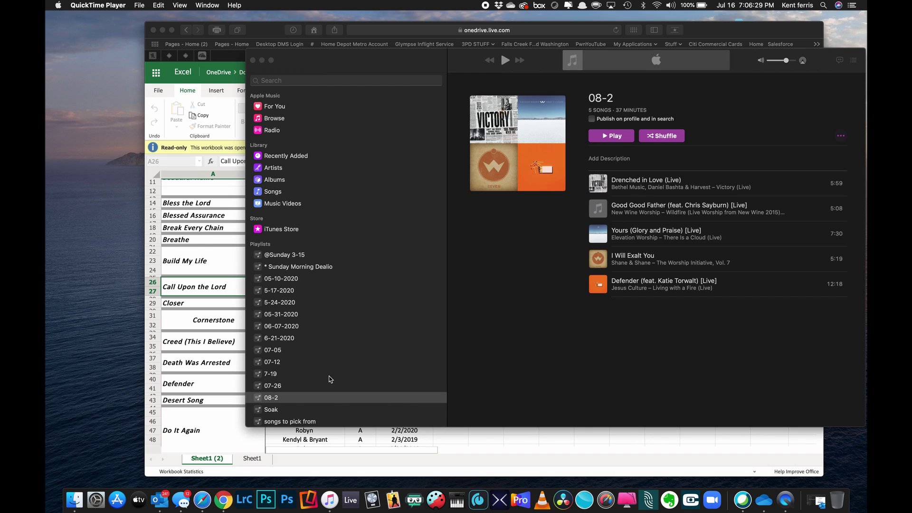
Open the 07-26 playlist, play Reckless Love, skip to near its end and pause during Open Up Our Eyes
{"action": "left_click", "coordinate": [293, 387]}
{"action": "left_click", "coordinate": [293, 387]}
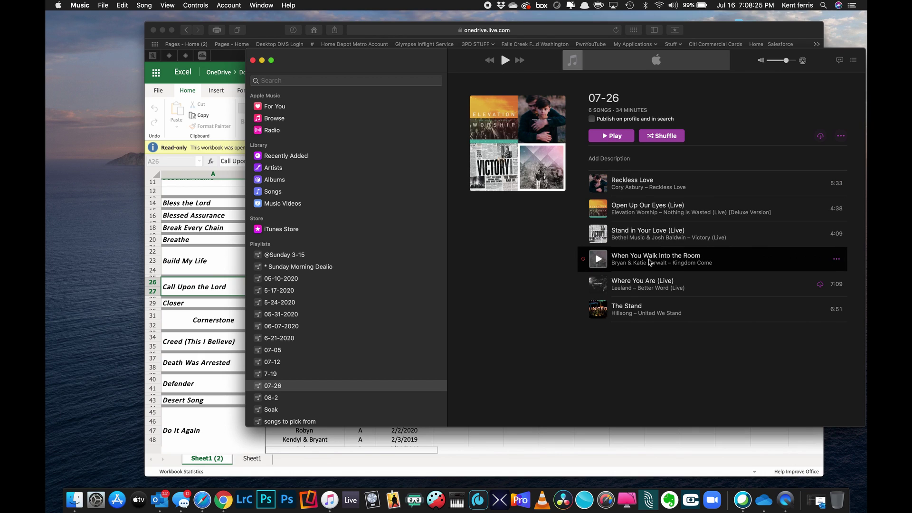
{"action": "left_click", "coordinate": [603, 188]}
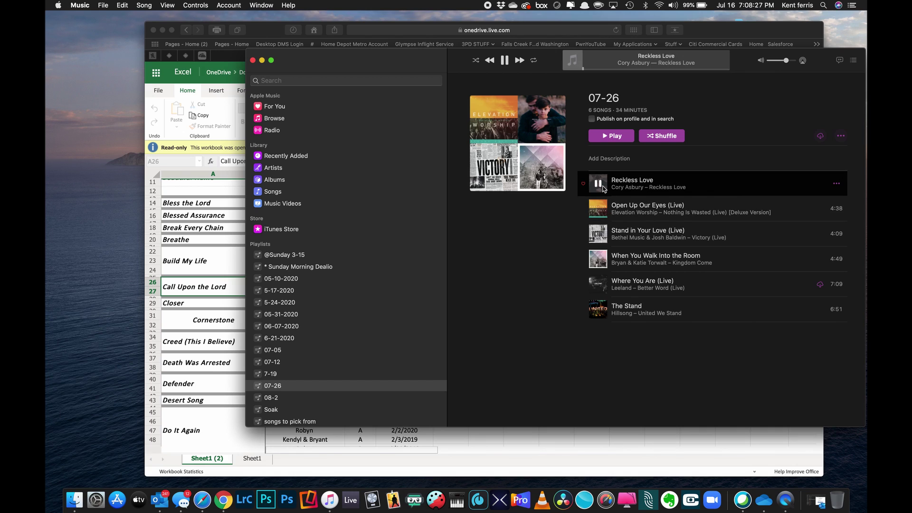
{"action": "left_click", "coordinate": [719, 69]}
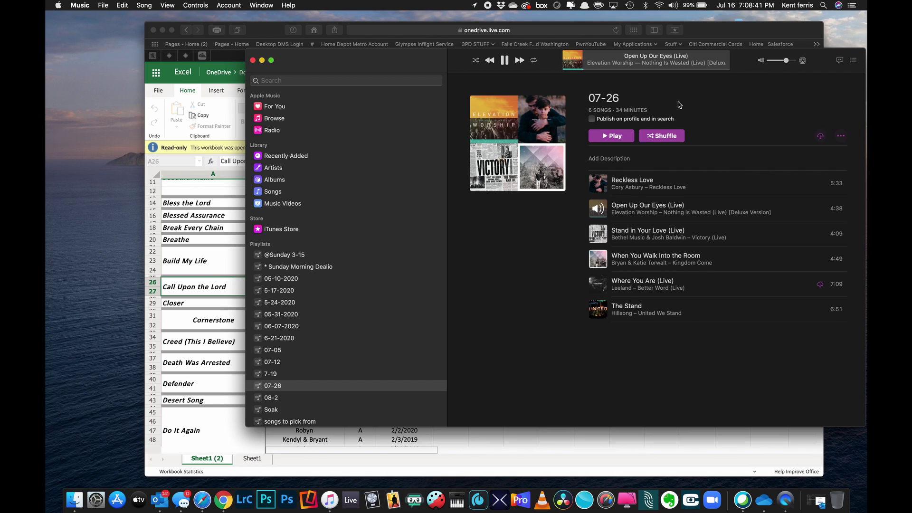
{"action": "left_click", "coordinate": [506, 63]}
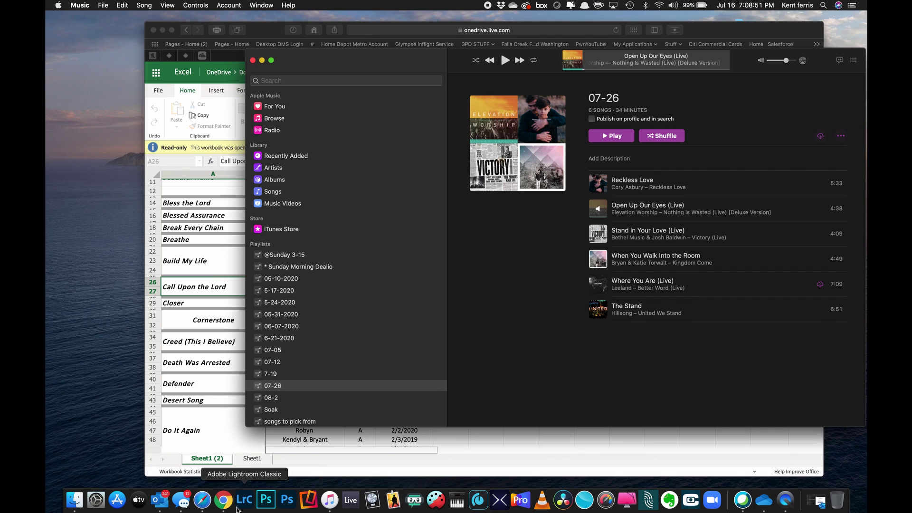
Switch to Safari and review the songs and details of the 7-19-20 setlist on MultiTracks
{"action": "left_click", "coordinate": [201, 501]}
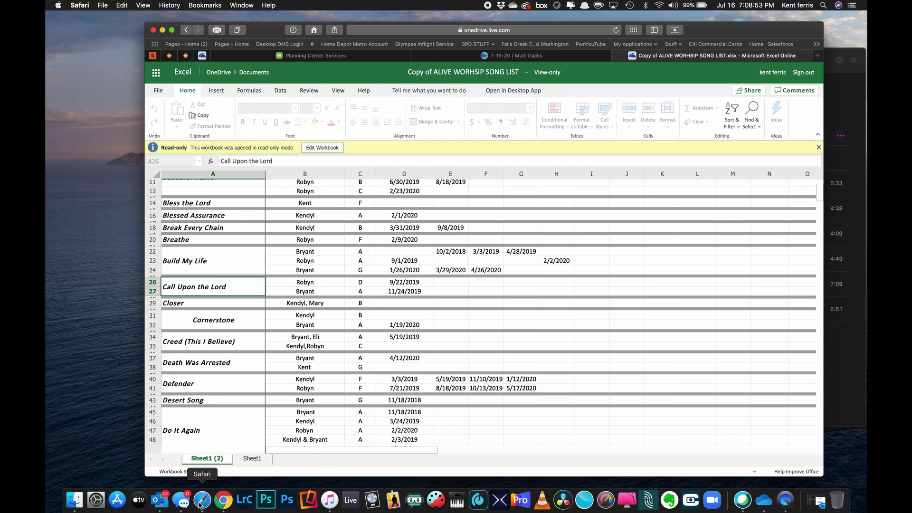
{"action": "left_click", "coordinate": [563, 56]}
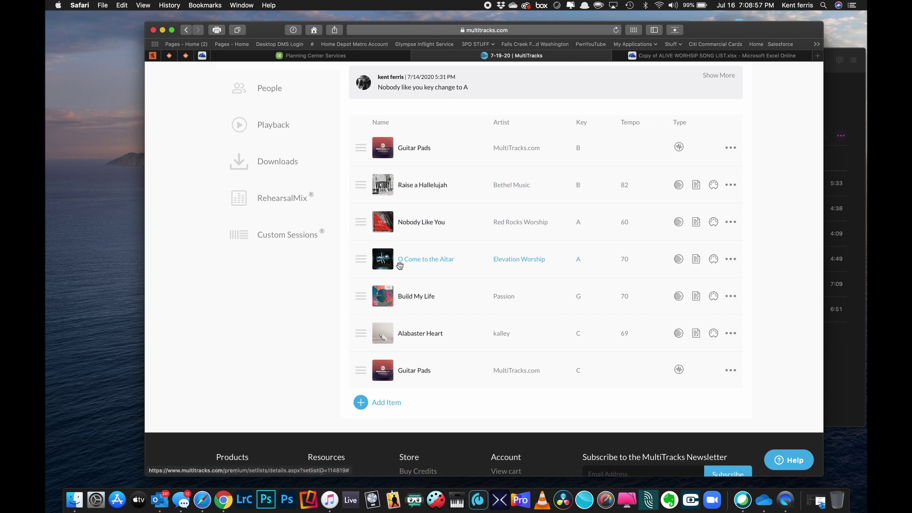
{"action": "scroll", "coordinate": [270, 164], "scroll_direction": "up", "scroll_amount": 5}
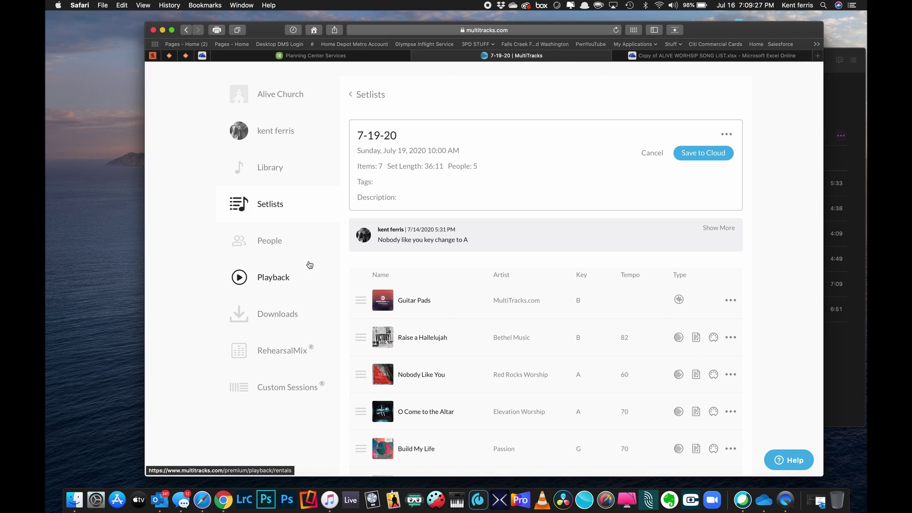
Leave the setlist for the MultiTracks song library and examine the most recently used songs on page 1
{"action": "left_click", "coordinate": [275, 171]}
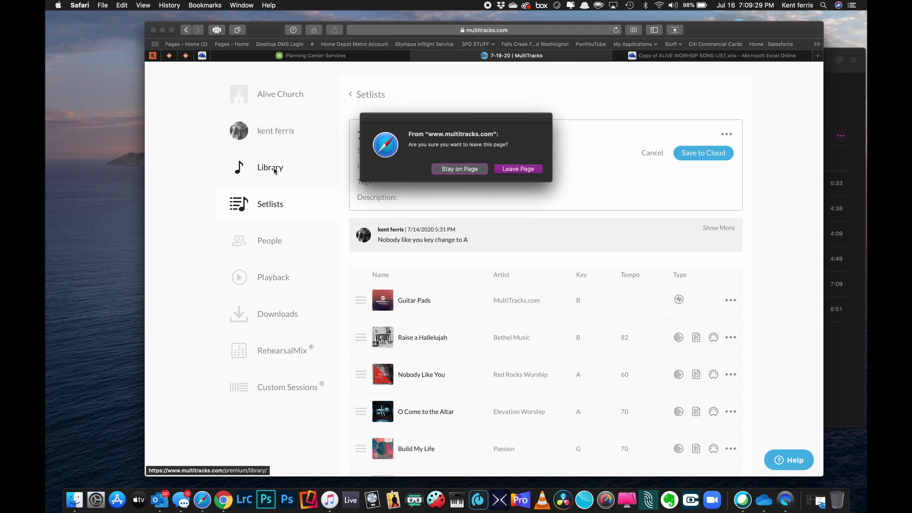
{"action": "left_click", "coordinate": [517, 170]}
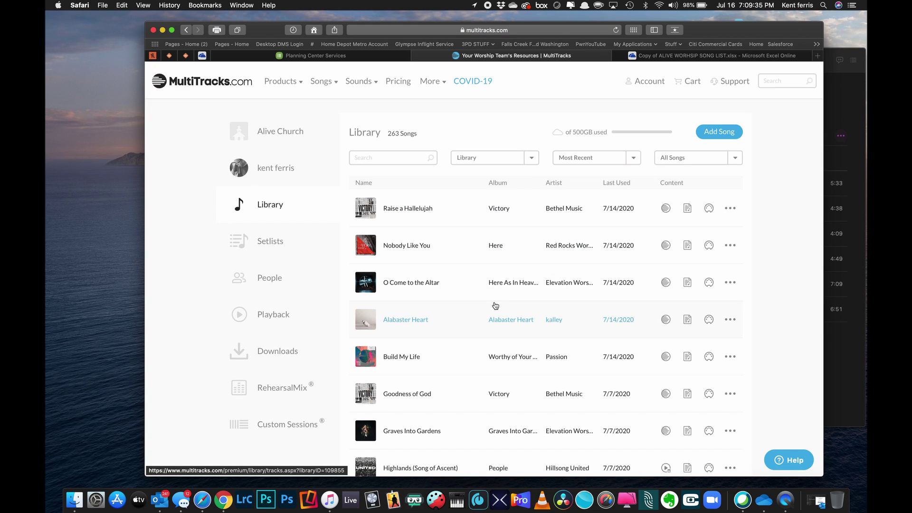
{"action": "scroll", "coordinate": [495, 305], "scroll_direction": "down", "scroll_amount": 8}
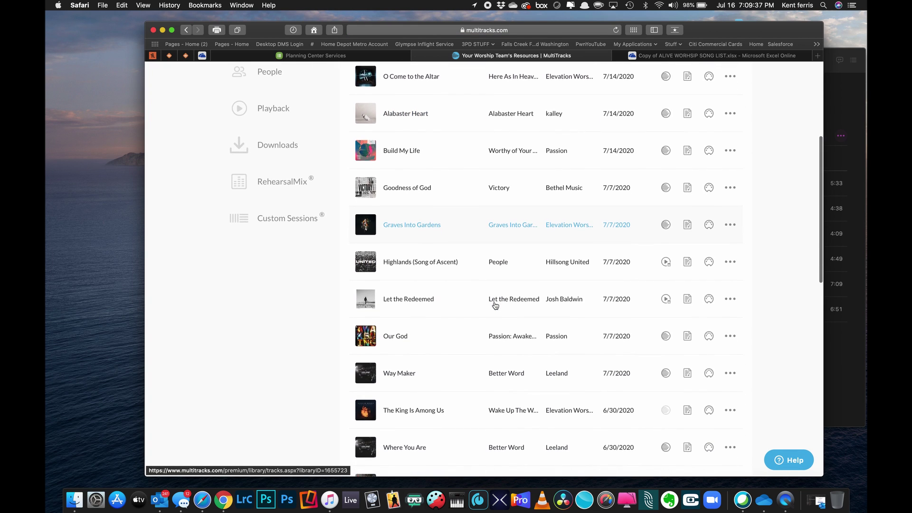
{"action": "scroll", "coordinate": [520, 303], "scroll_direction": "up", "scroll_amount": 5}
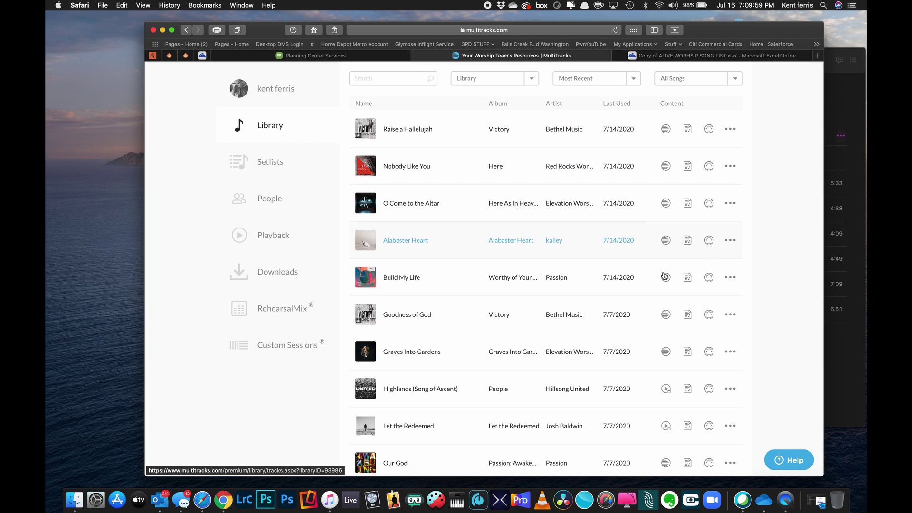
{"action": "scroll", "coordinate": [665, 247], "scroll_direction": "down", "scroll_amount": 15}
{"action": "scroll", "coordinate": [662, 284], "scroll_direction": "down", "scroll_amount": 3}
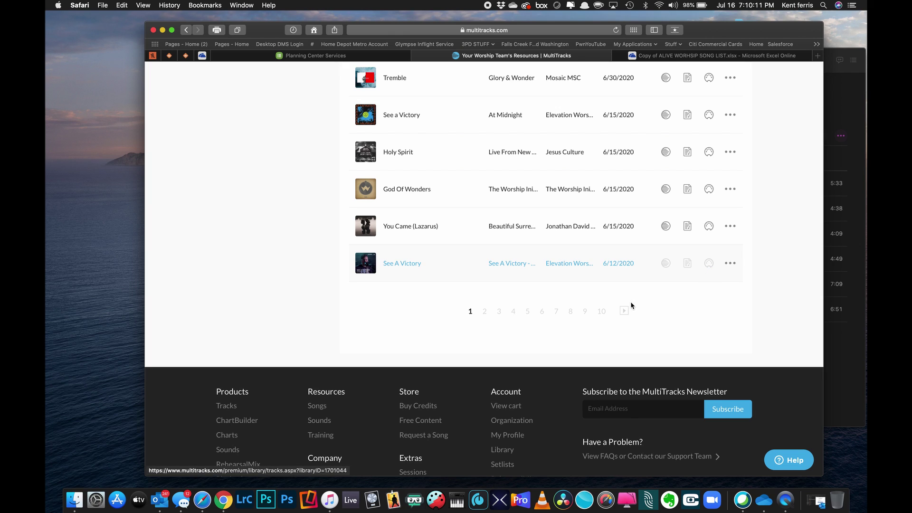
Browse pages 2 and 3 of the song library, checking last-used dates and available content for each song
{"action": "left_click", "coordinate": [483, 312]}
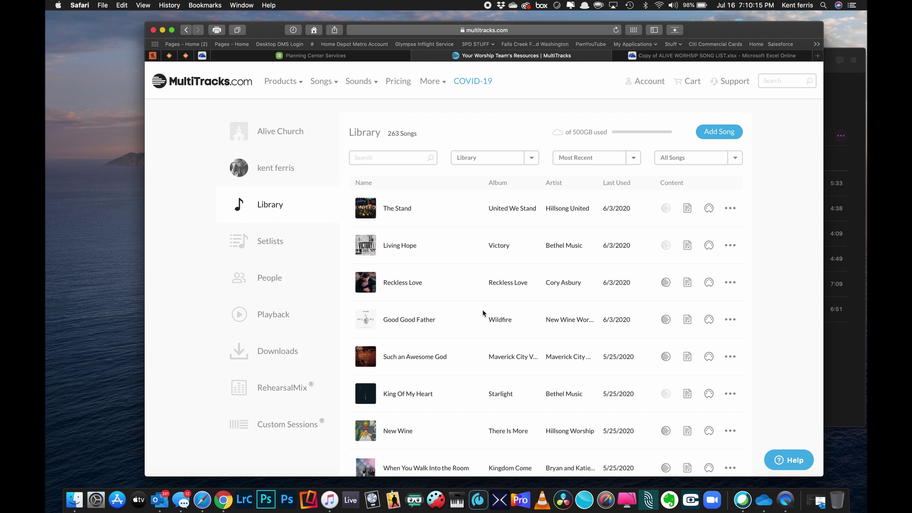
{"action": "scroll", "coordinate": [493, 319], "scroll_direction": "down", "scroll_amount": 5}
{"action": "scroll", "coordinate": [504, 327], "scroll_direction": "down", "scroll_amount": 10}
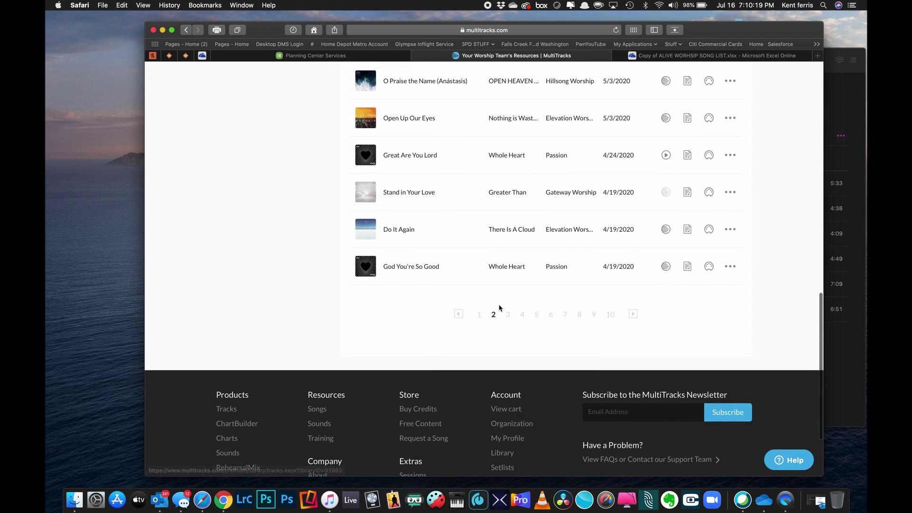
{"action": "left_click", "coordinate": [509, 315]}
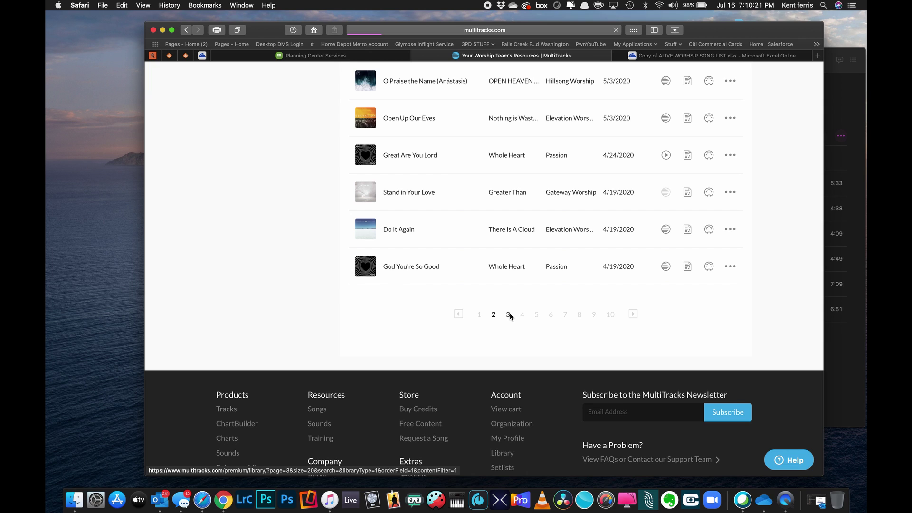
{"action": "scroll", "coordinate": [593, 321], "scroll_direction": "down", "scroll_amount": 2}
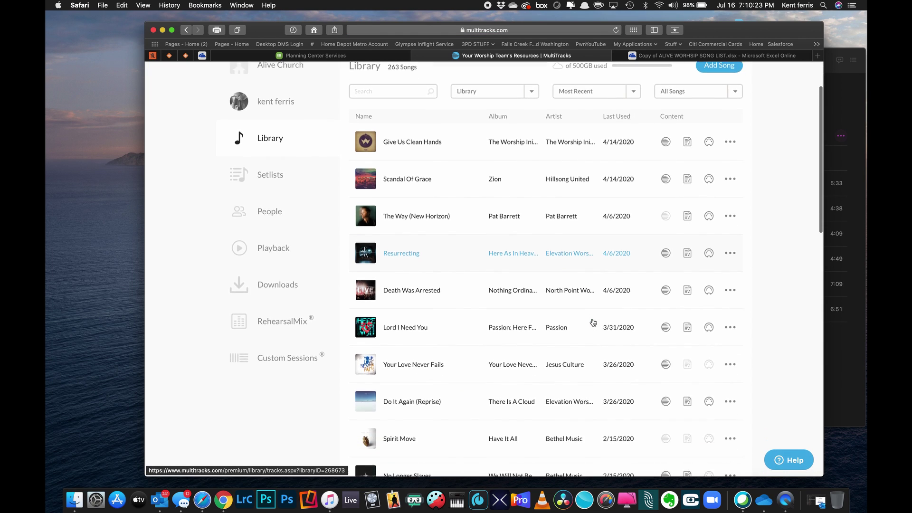
{"action": "scroll", "coordinate": [593, 322], "scroll_direction": "down", "scroll_amount": 1}
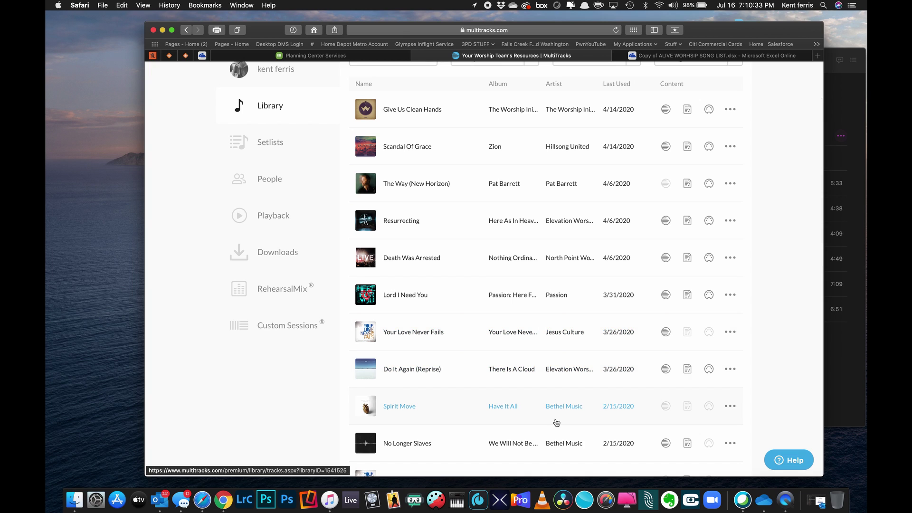
{"action": "scroll", "coordinate": [524, 408], "scroll_direction": "down", "scroll_amount": 2}
{"action": "scroll", "coordinate": [524, 415], "scroll_direction": "down", "scroll_amount": 4}
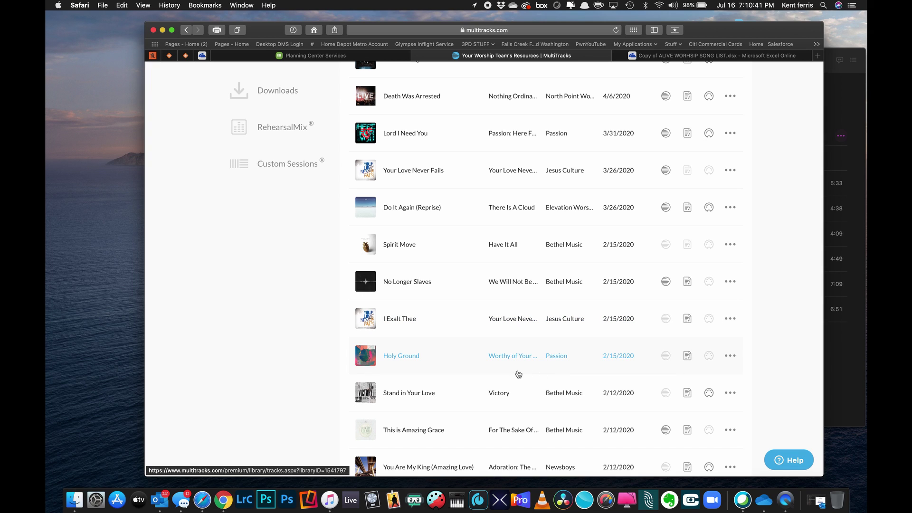
{"action": "scroll", "coordinate": [518, 374], "scroll_direction": "down", "scroll_amount": 5}
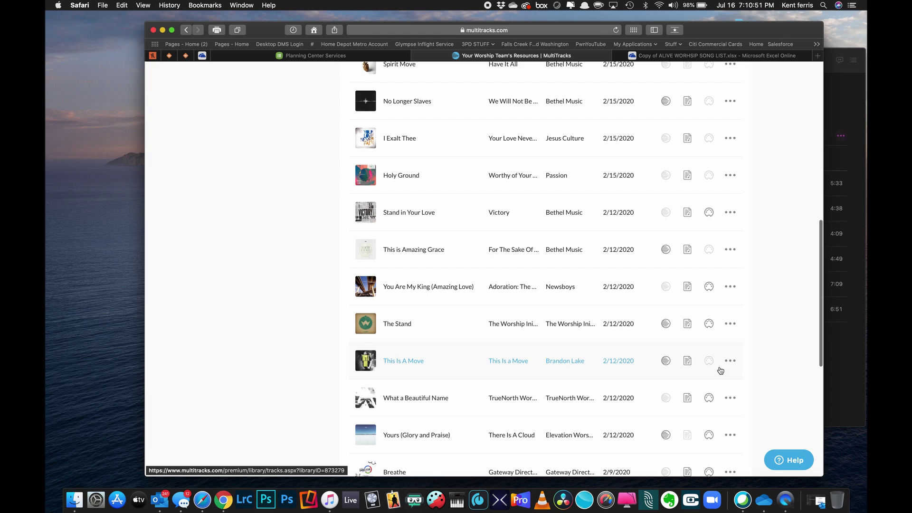
{"action": "scroll", "coordinate": [699, 364], "scroll_direction": "down", "scroll_amount": 5}
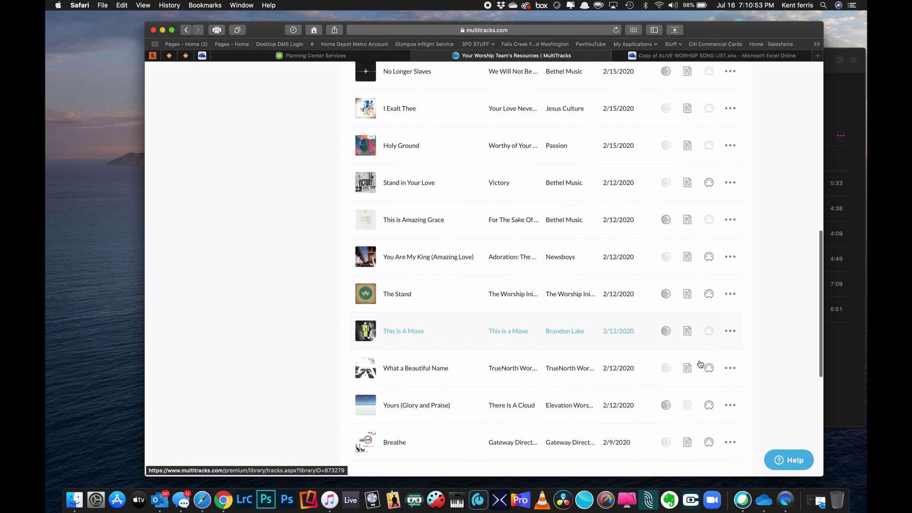
{"action": "scroll", "coordinate": [700, 364], "scroll_direction": "up", "scroll_amount": 6}
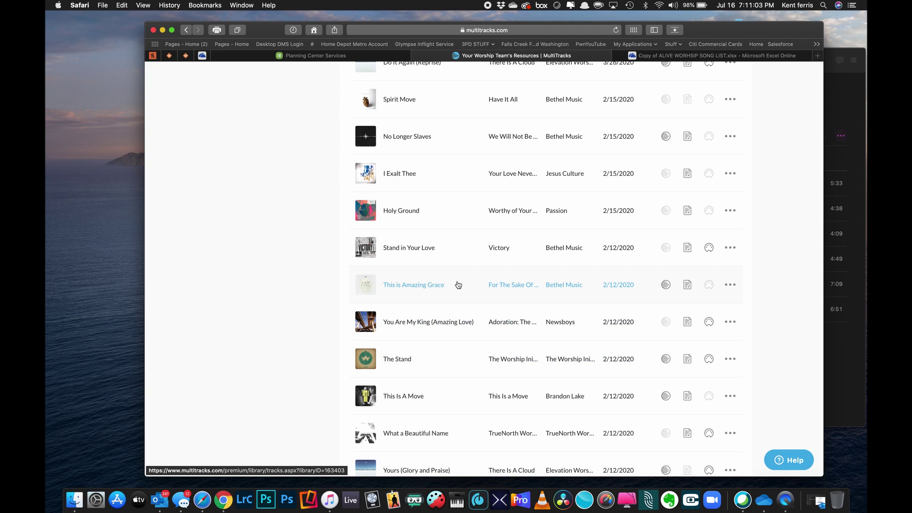
Enable RehearsalMix for the second-to-last person in the organization's People list and save the permissions
{"action": "scroll", "coordinate": [452, 197], "scroll_direction": "up", "scroll_amount": 10}
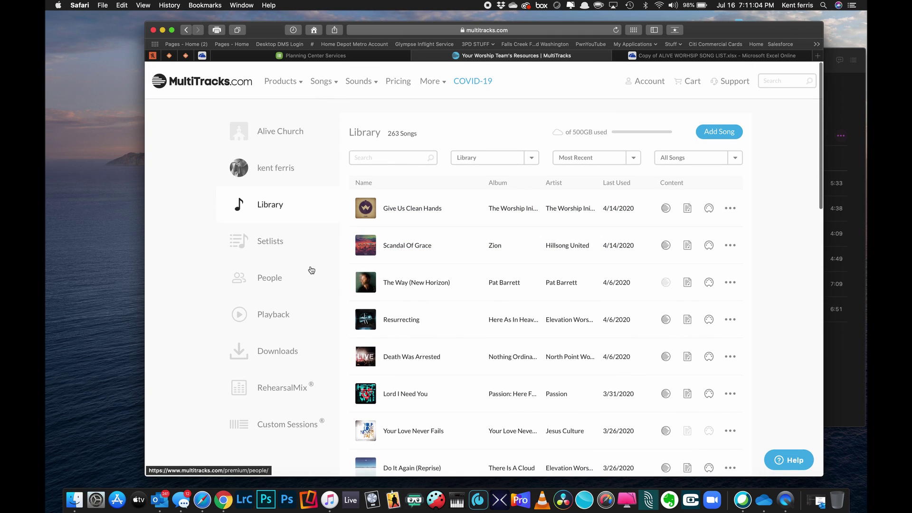
{"action": "left_click", "coordinate": [274, 282]}
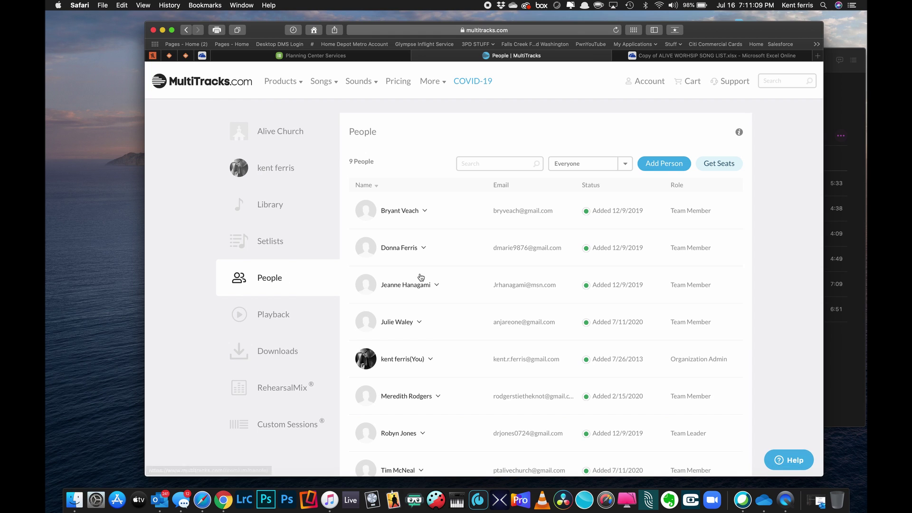
{"action": "scroll", "coordinate": [461, 291], "scroll_direction": "down", "scroll_amount": 1}
{"action": "scroll", "coordinate": [461, 292], "scroll_direction": "down", "scroll_amount": 5}
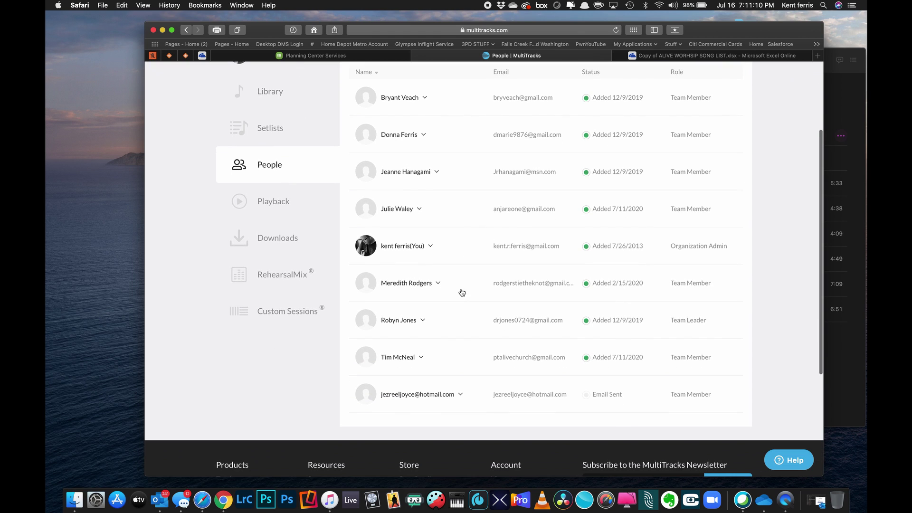
{"action": "left_click", "coordinate": [421, 358]}
{"action": "scroll", "coordinate": [422, 361], "scroll_direction": "down", "scroll_amount": 5}
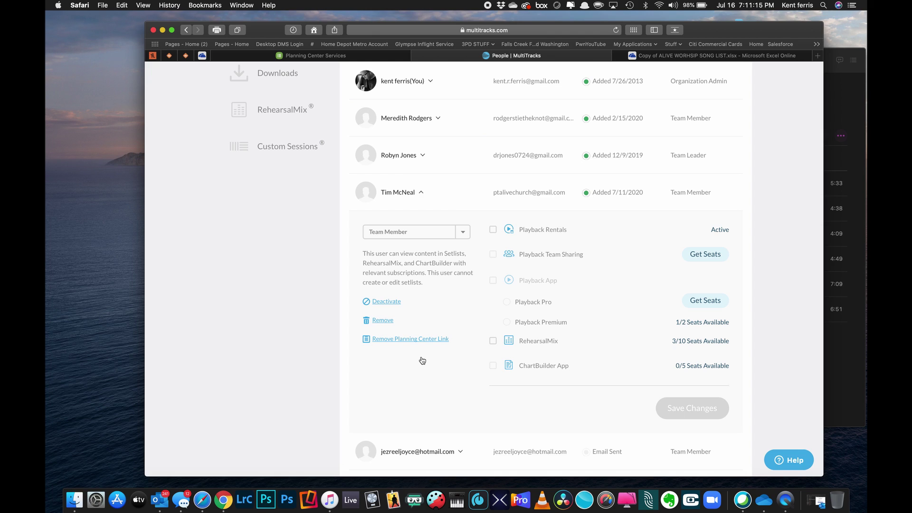
{"action": "scroll", "coordinate": [422, 361], "scroll_direction": "down", "scroll_amount": 3}
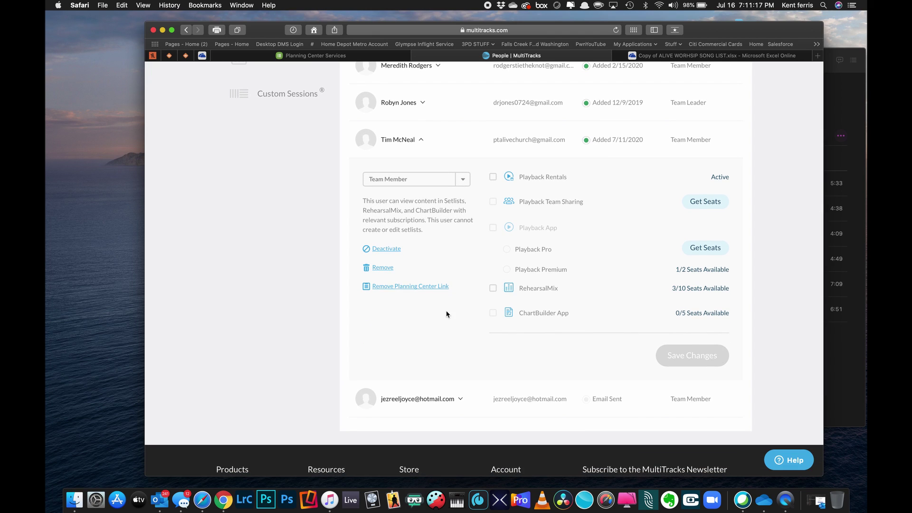
{"action": "left_click", "coordinate": [492, 288]}
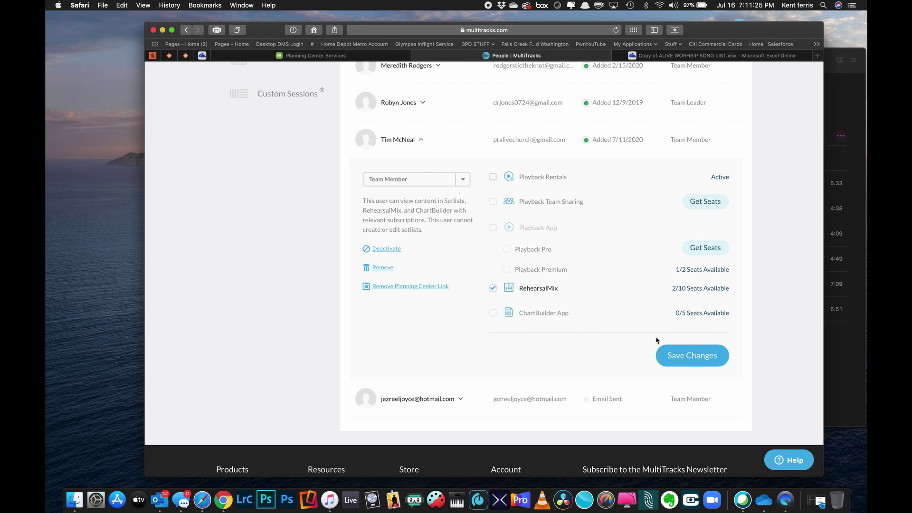
{"action": "left_click", "coordinate": [680, 357]}
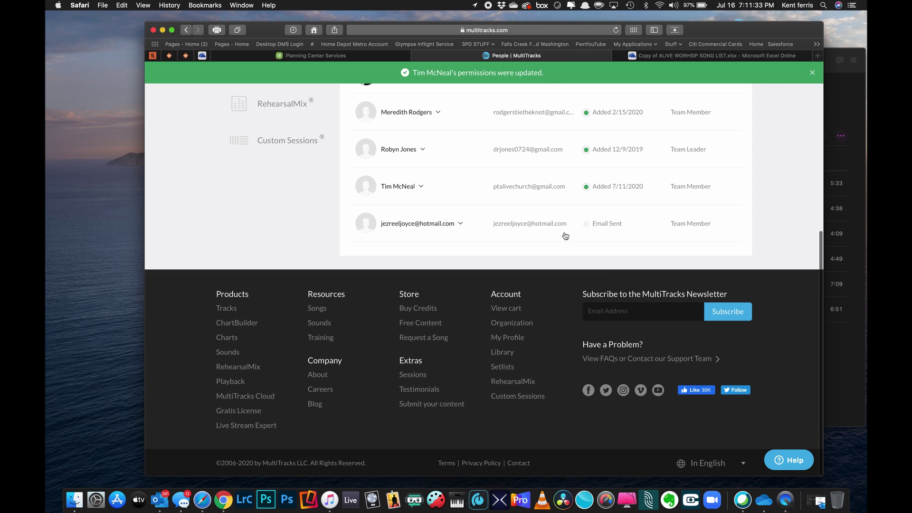
Remove ChartBuilder App access from the second person in the People list and save the permissions
{"action": "scroll", "coordinate": [546, 232], "scroll_direction": "up", "scroll_amount": 8}
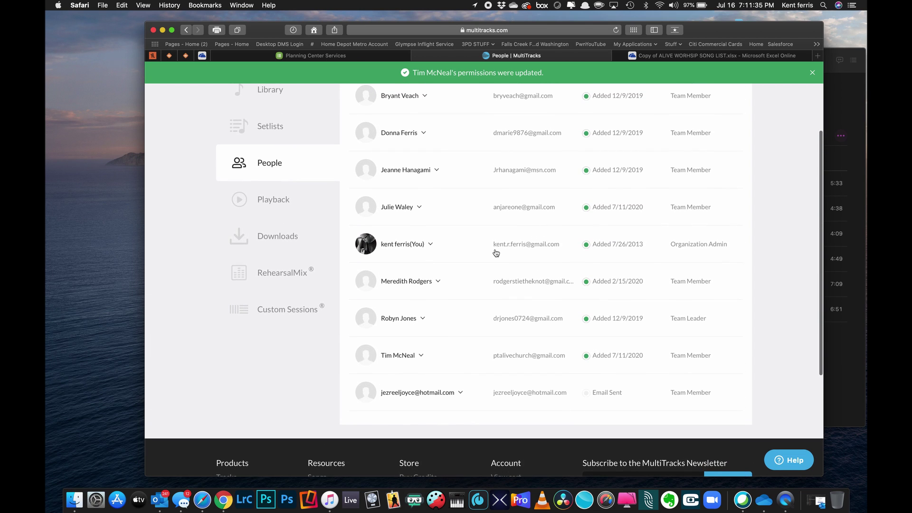
{"action": "left_click", "coordinate": [424, 138]}
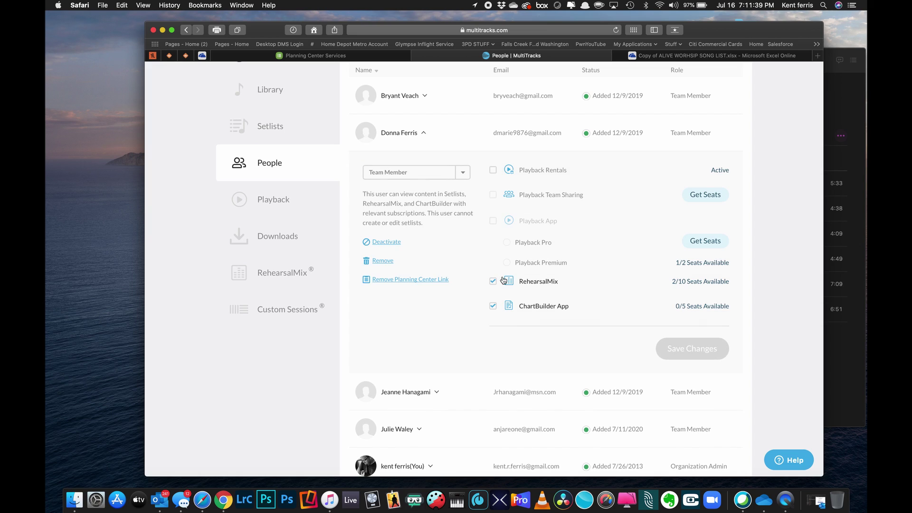
{"action": "left_click", "coordinate": [493, 306]}
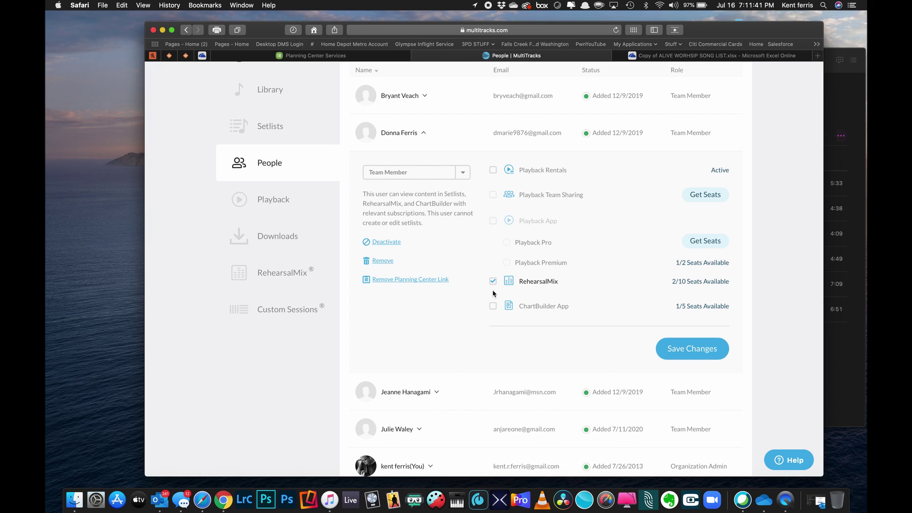
{"action": "left_click", "coordinate": [702, 349]}
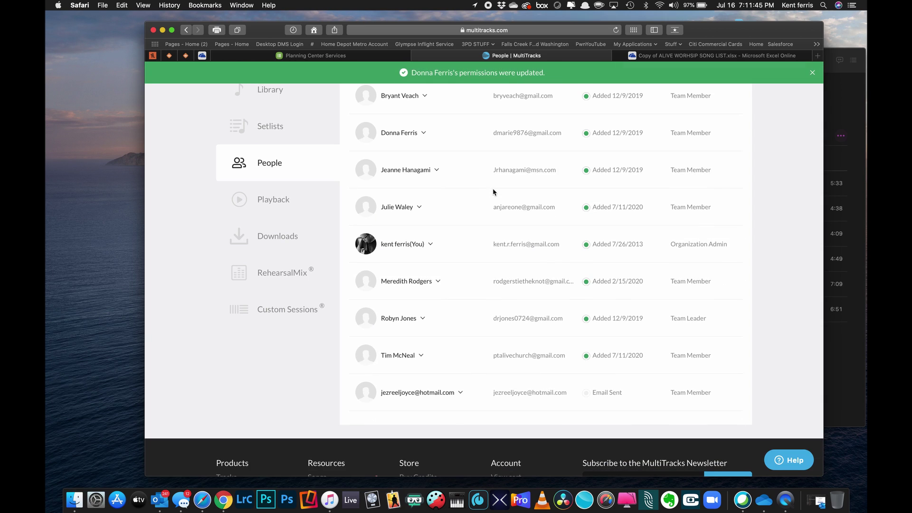
Give the second-to-last person in the People list ChartBuilder App access and save the permissions
{"action": "left_click", "coordinate": [419, 354]}
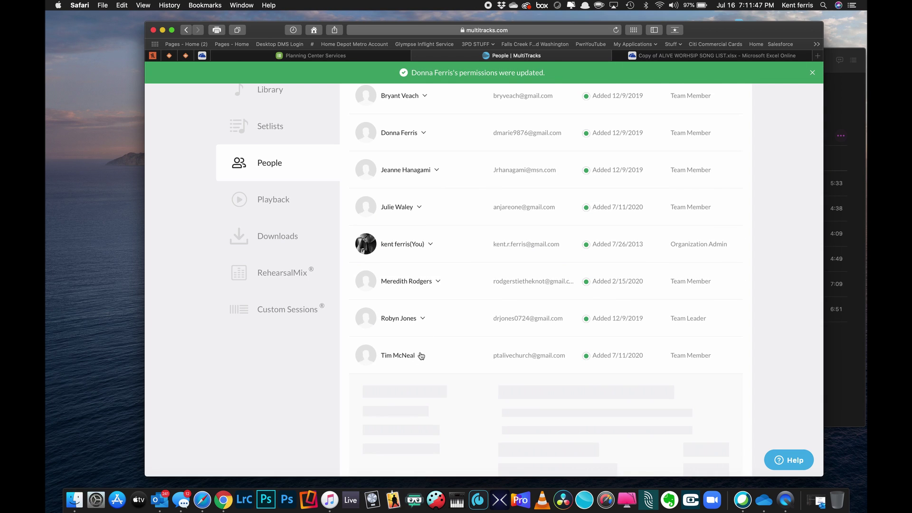
{"action": "scroll", "coordinate": [466, 360], "scroll_direction": "down", "scroll_amount": 4}
{"action": "scroll", "coordinate": [467, 361], "scroll_direction": "down", "scroll_amount": 2}
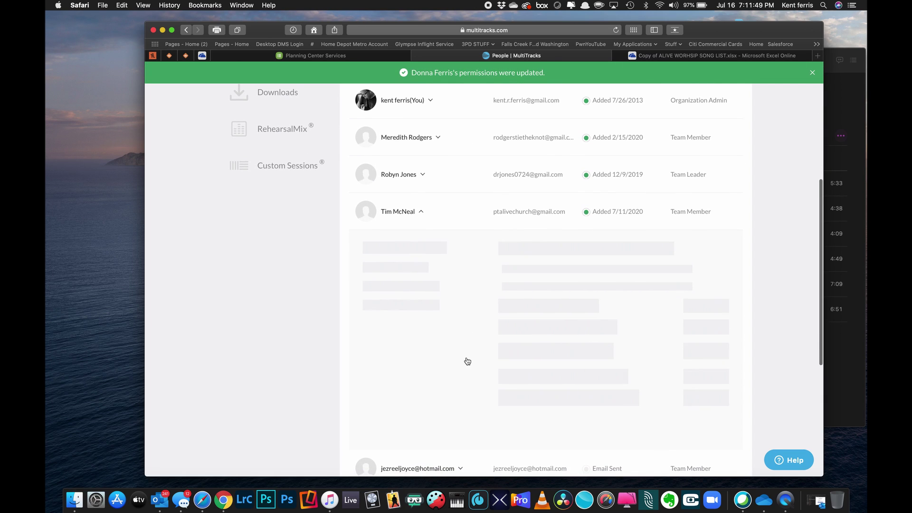
{"action": "scroll", "coordinate": [467, 362], "scroll_direction": "down", "scroll_amount": 2}
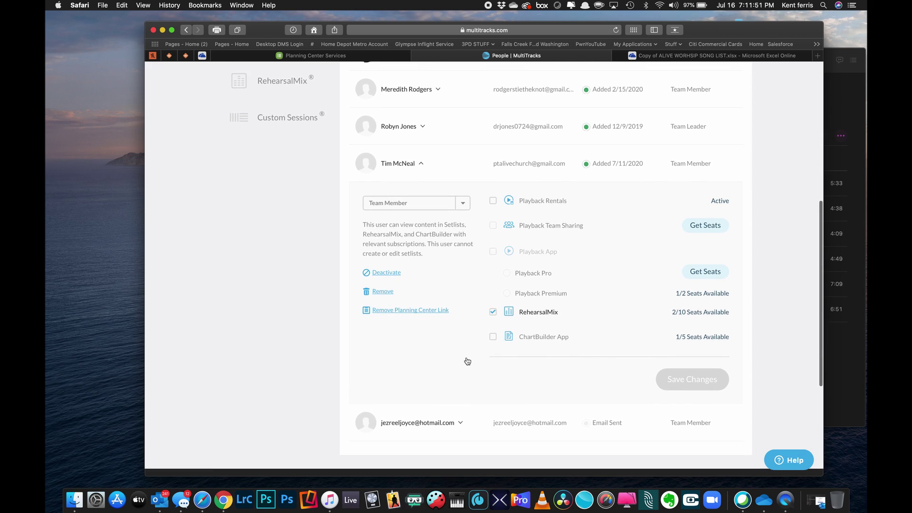
{"action": "left_click", "coordinate": [493, 328]}
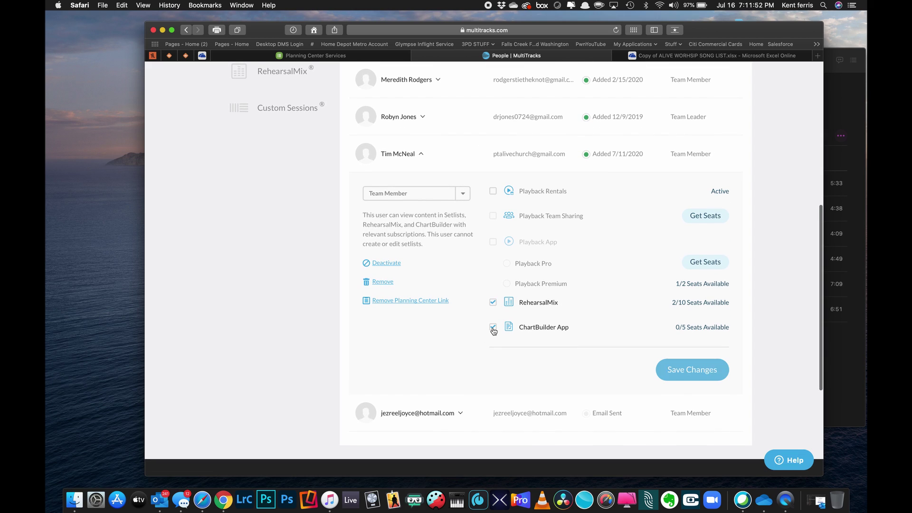
{"action": "left_click", "coordinate": [697, 370]}
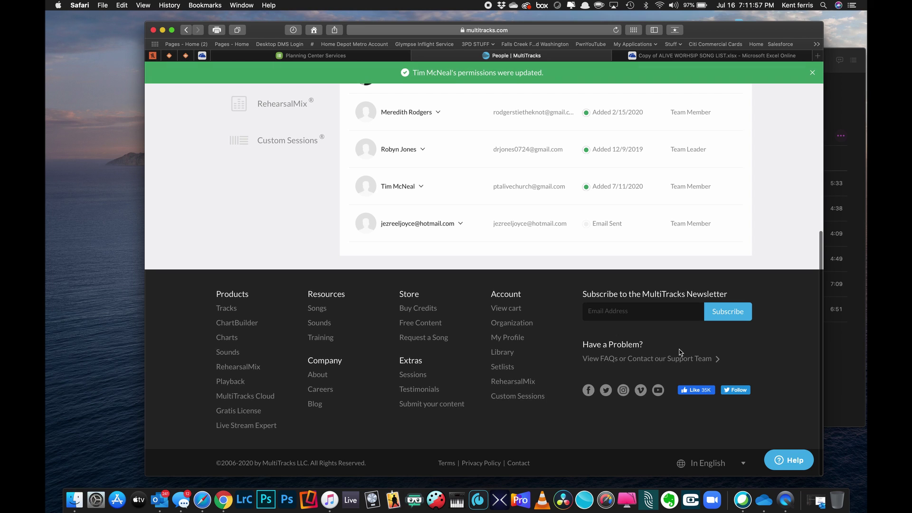
Change the second-to-last person's role to Organization Admin and save the permissions
{"action": "scroll", "coordinate": [504, 215], "scroll_direction": "up", "scroll_amount": 5}
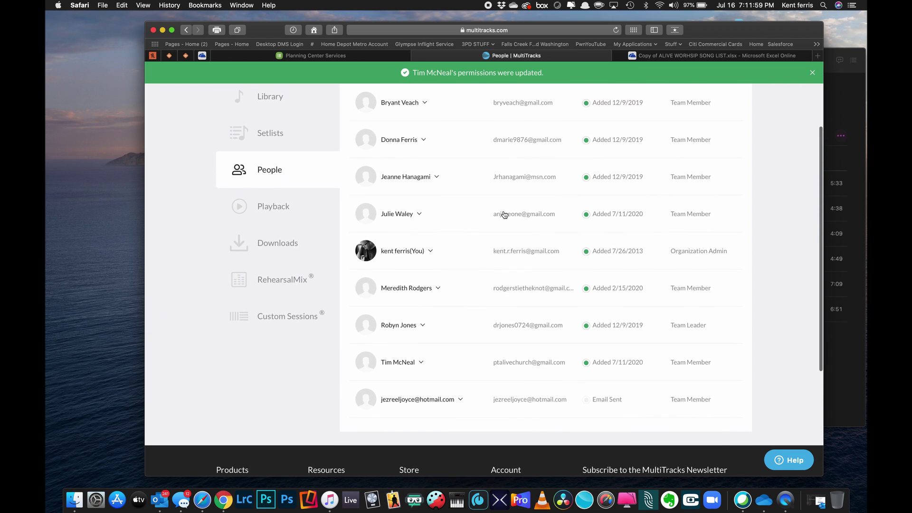
{"action": "scroll", "coordinate": [450, 190], "scroll_direction": "up", "scroll_amount": 3}
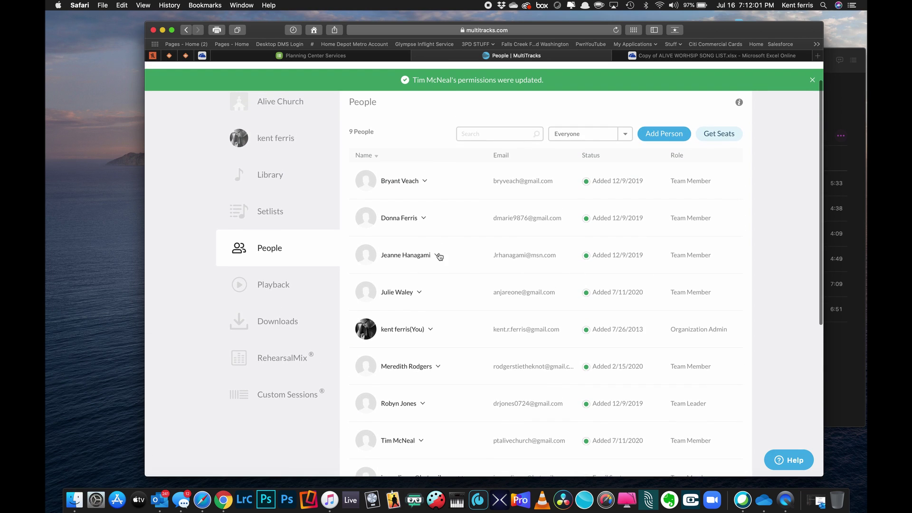
{"action": "scroll", "coordinate": [434, 291], "scroll_direction": "down", "scroll_amount": 5}
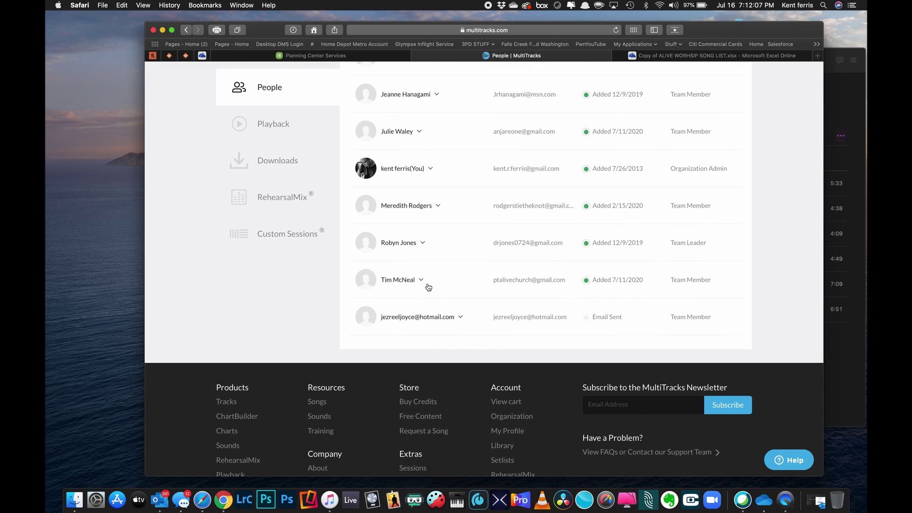
{"action": "left_click", "coordinate": [420, 280]}
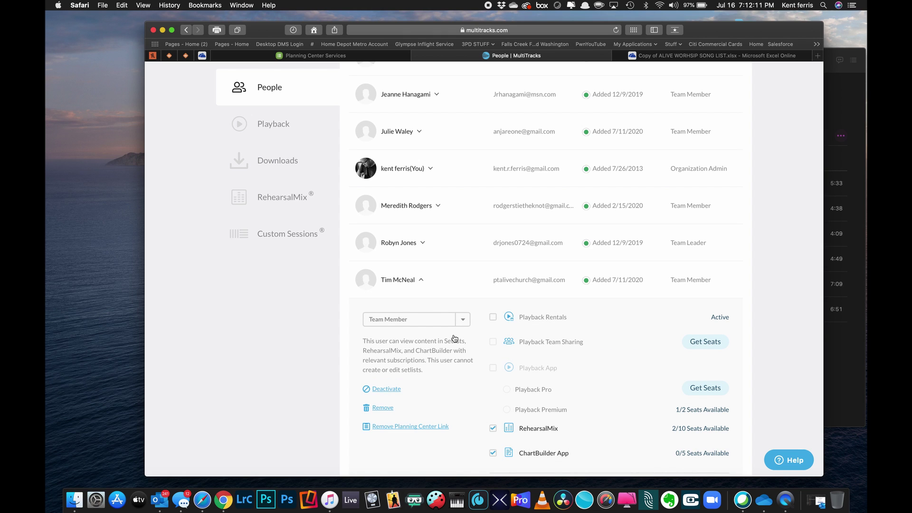
{"action": "scroll", "coordinate": [455, 338], "scroll_direction": "down", "scroll_amount": 2}
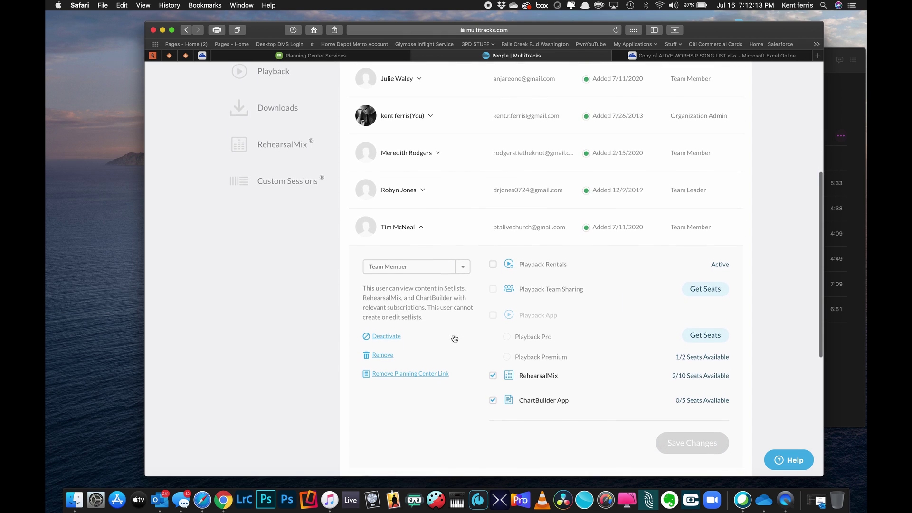
{"action": "left_click", "coordinate": [464, 264]}
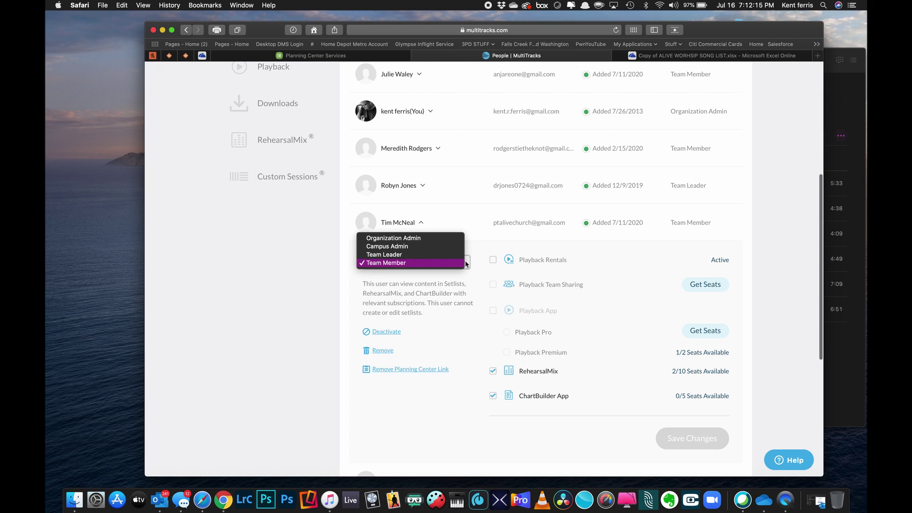
{"action": "left_click", "coordinate": [442, 238]}
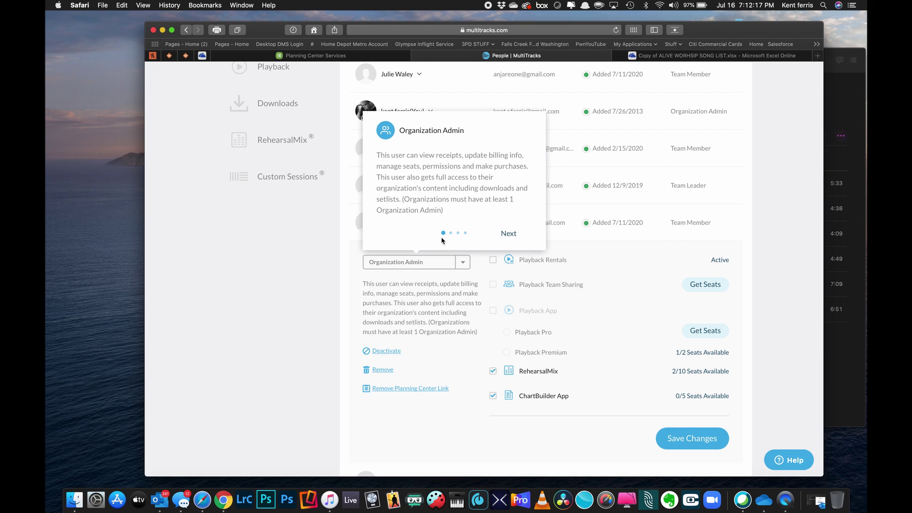
{"action": "left_click", "coordinate": [689, 438]}
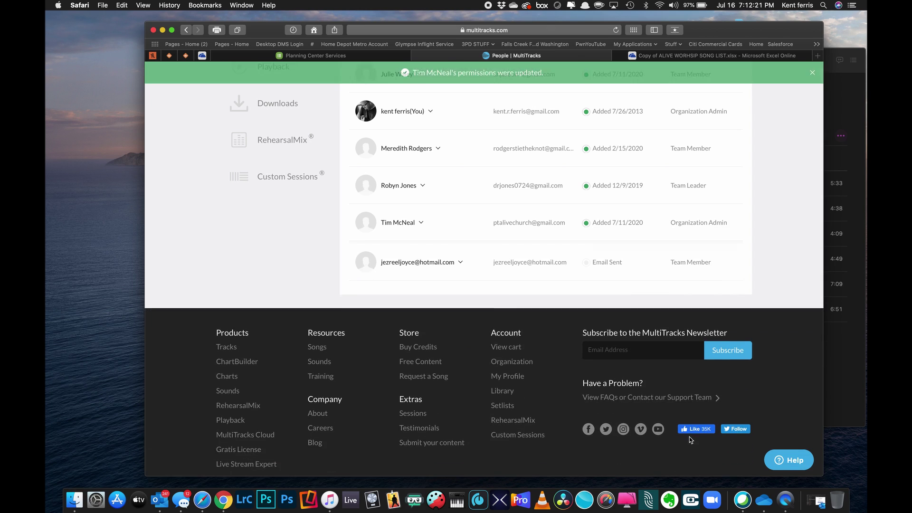
Create a new setlist named 7-26, dated July 26, 2020 at 10:00 am
{"action": "scroll", "coordinate": [396, 258], "scroll_direction": "up", "scroll_amount": 3}
{"action": "scroll", "coordinate": [396, 259], "scroll_direction": "up", "scroll_amount": 2}
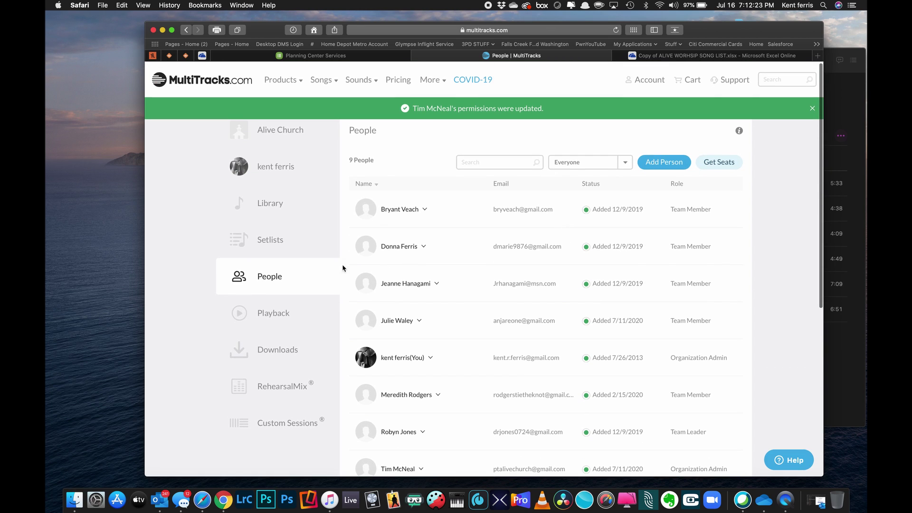
{"action": "left_click", "coordinate": [275, 243]}
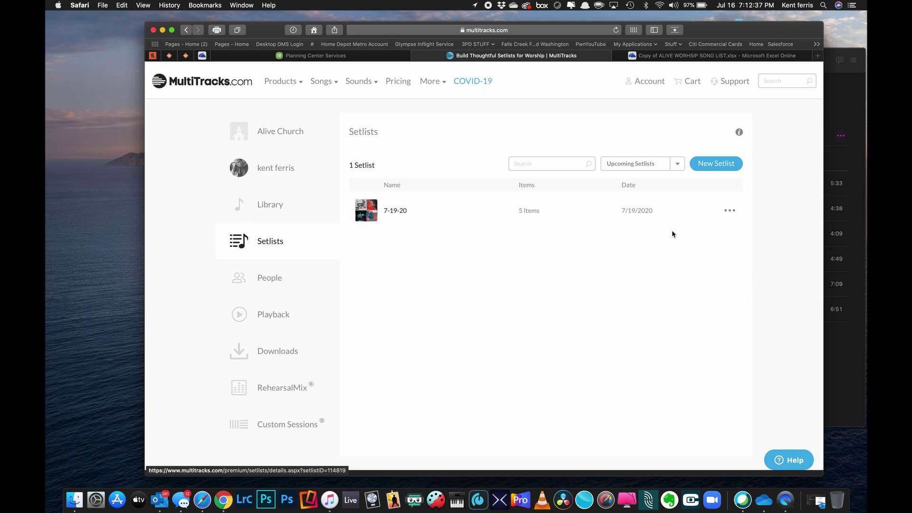
{"action": "left_click", "coordinate": [716, 164]}
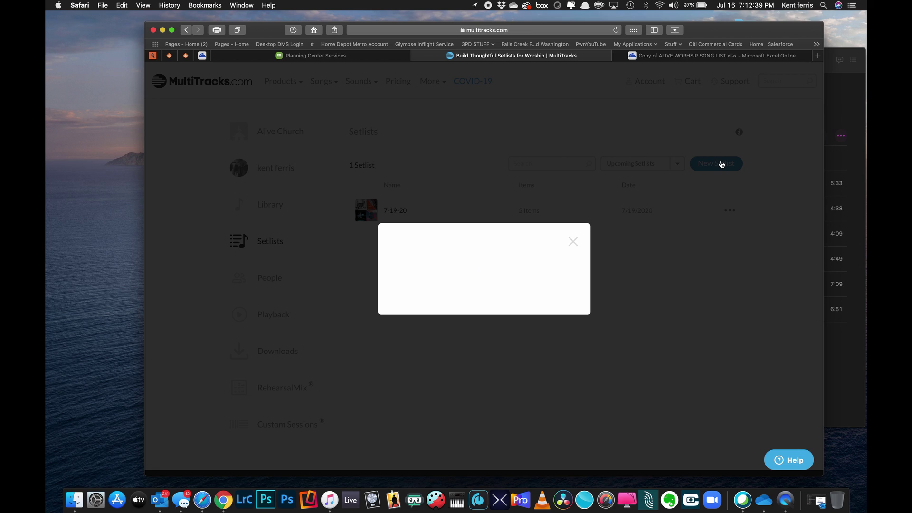
{"action": "left_click", "coordinate": [417, 162]}
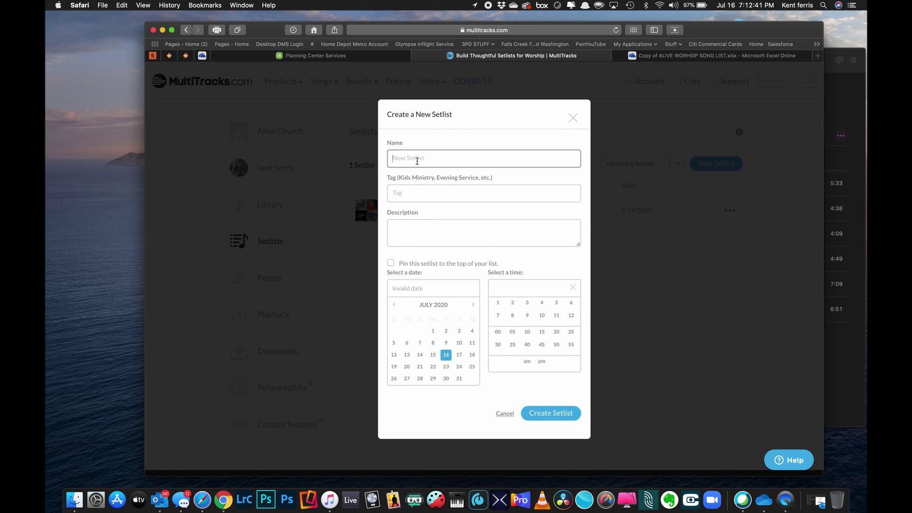
{"action": "type", "text": "7-26"}
{"action": "left_click", "coordinate": [394, 378]}
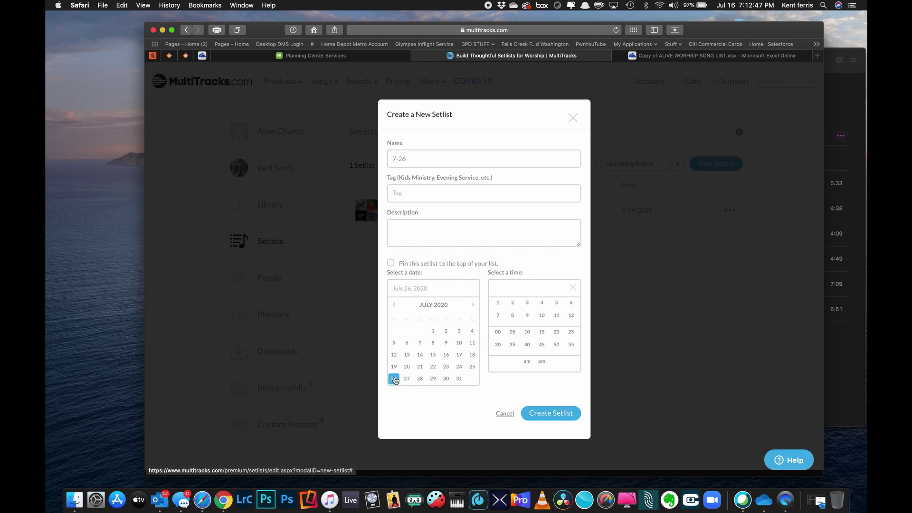
{"action": "left_click", "coordinate": [543, 316]}
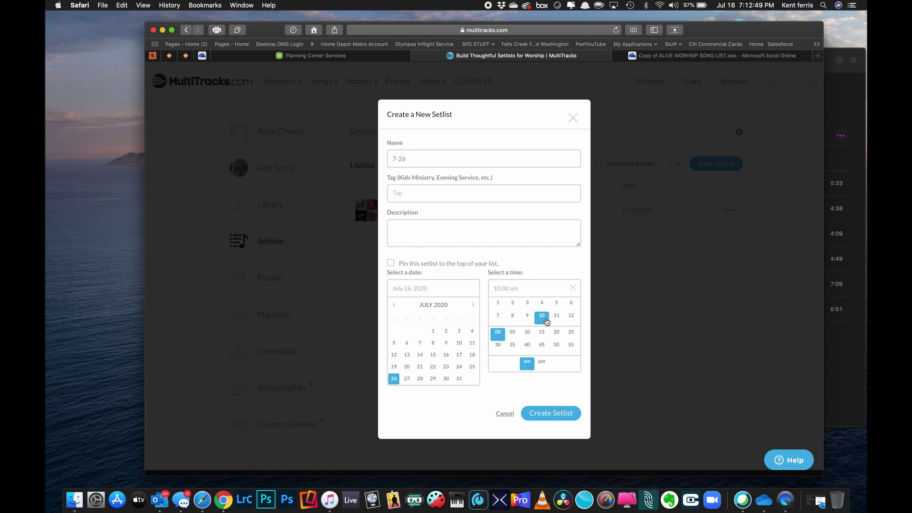
{"action": "left_click", "coordinate": [550, 414]}
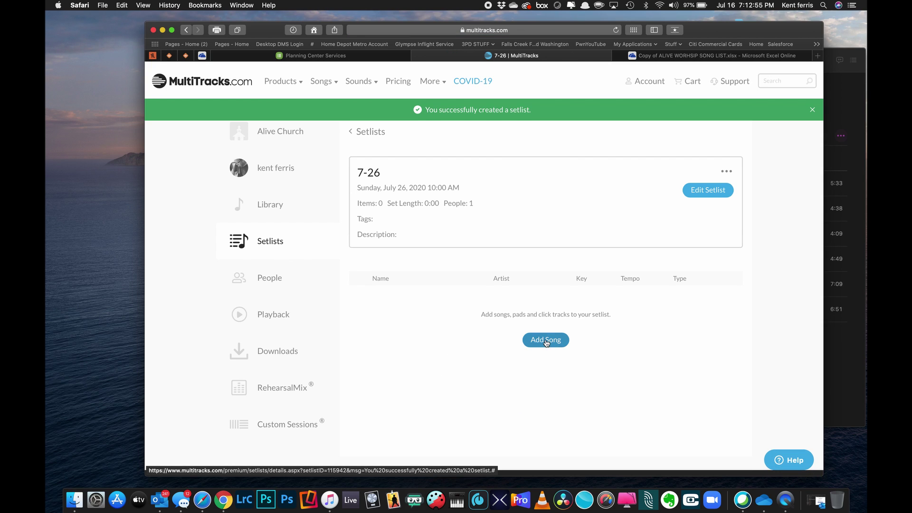
Add the Guitar Pads ambient pad by MultiTracks.com to the 7-26 setlist in the key of G
{"action": "left_click", "coordinate": [546, 339]}
{"action": "scroll", "coordinate": [503, 404], "scroll_direction": "down", "scroll_amount": 5}
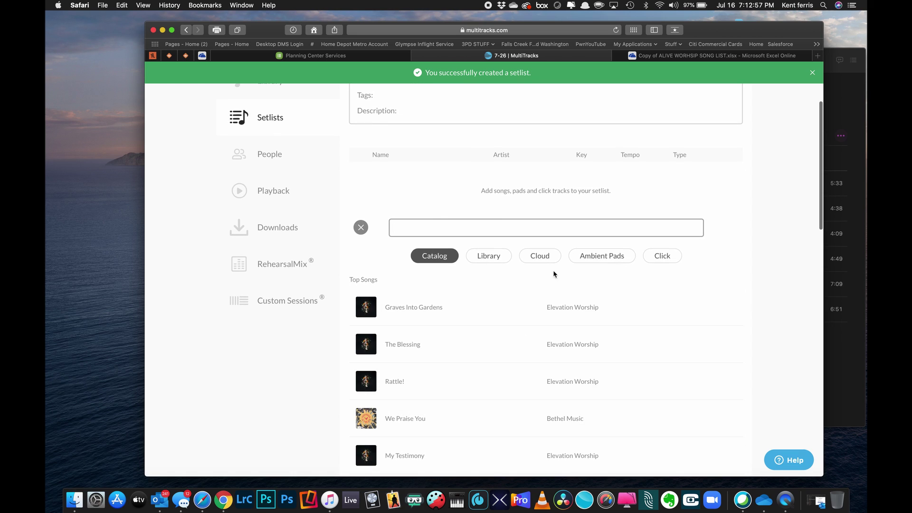
{"action": "left_click", "coordinate": [597, 256]}
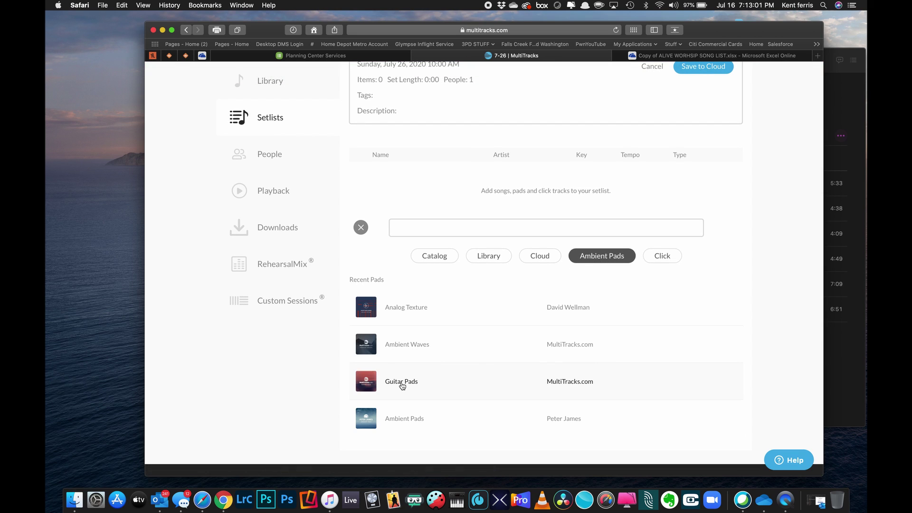
{"action": "left_click", "coordinate": [399, 381]}
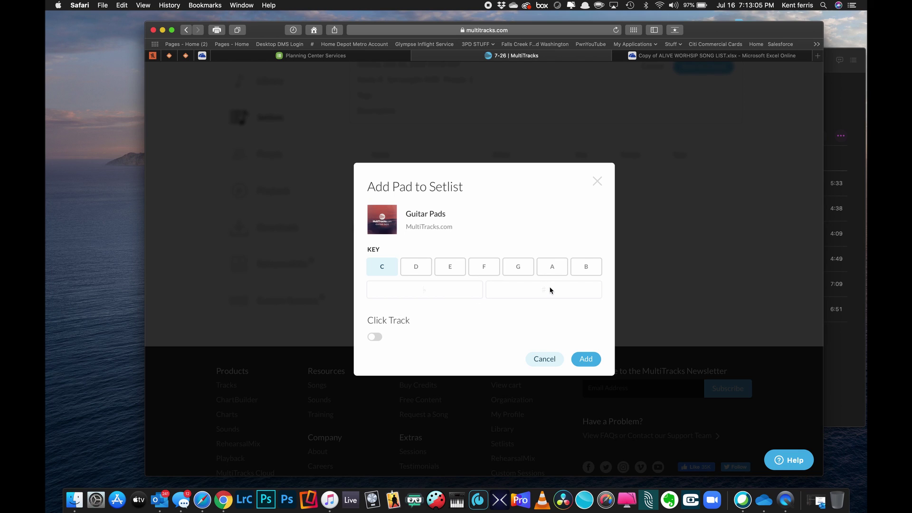
{"action": "left_click", "coordinate": [521, 267]}
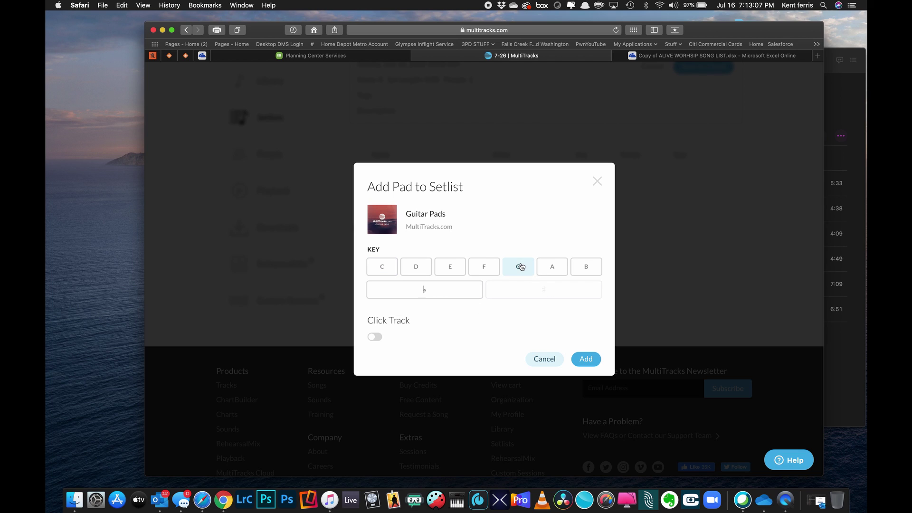
{"action": "left_click", "coordinate": [586, 359]}
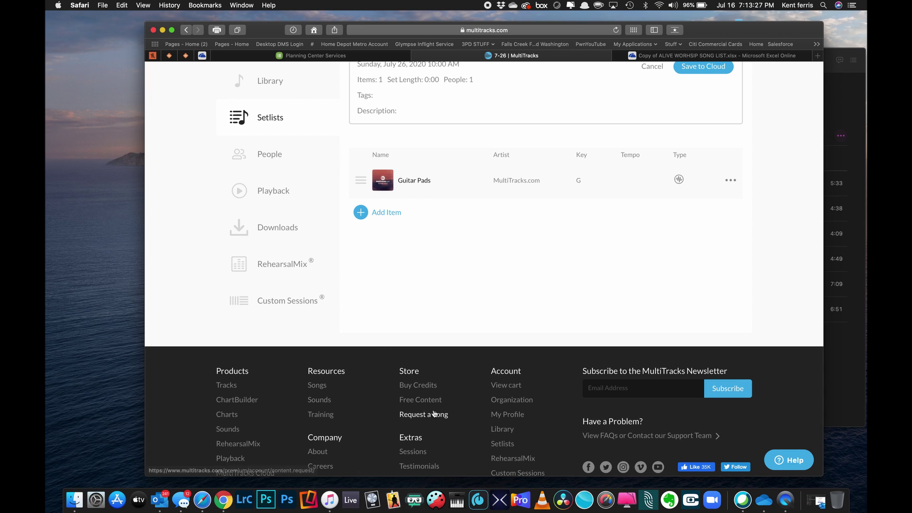
Switch to Music, move its window below the setlist items to read the 07-26 playlist, and return to Safari
{"action": "left_click", "coordinate": [329, 500]}
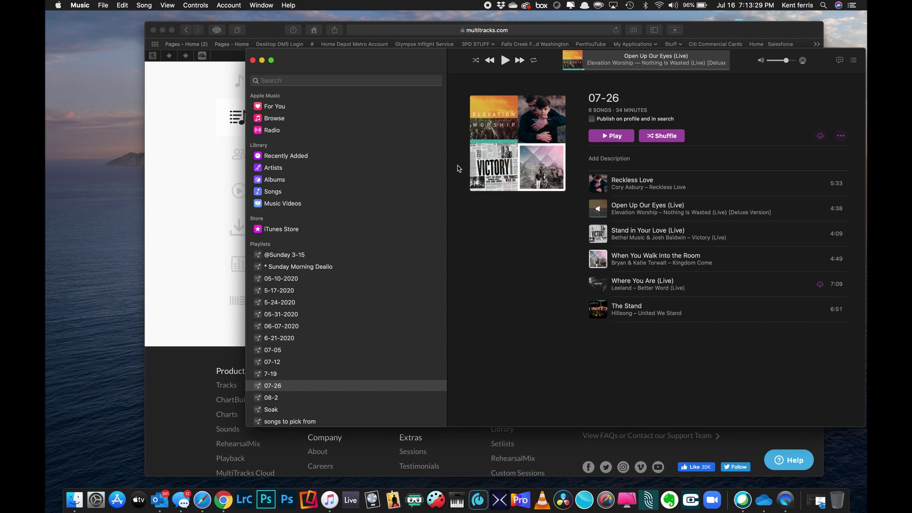
{"action": "left_click_drag", "start_coordinate": [455, 58], "coordinate": [306, 267]}
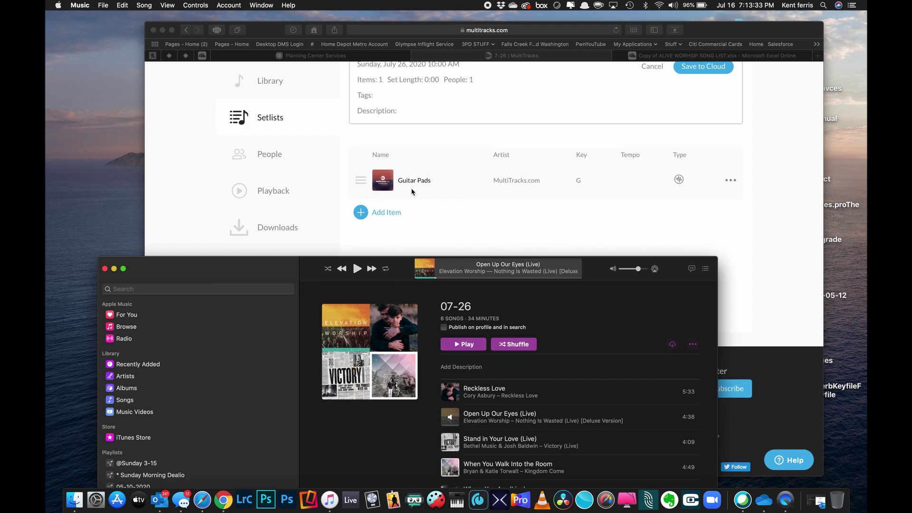
{"action": "left_click", "coordinate": [360, 214]}
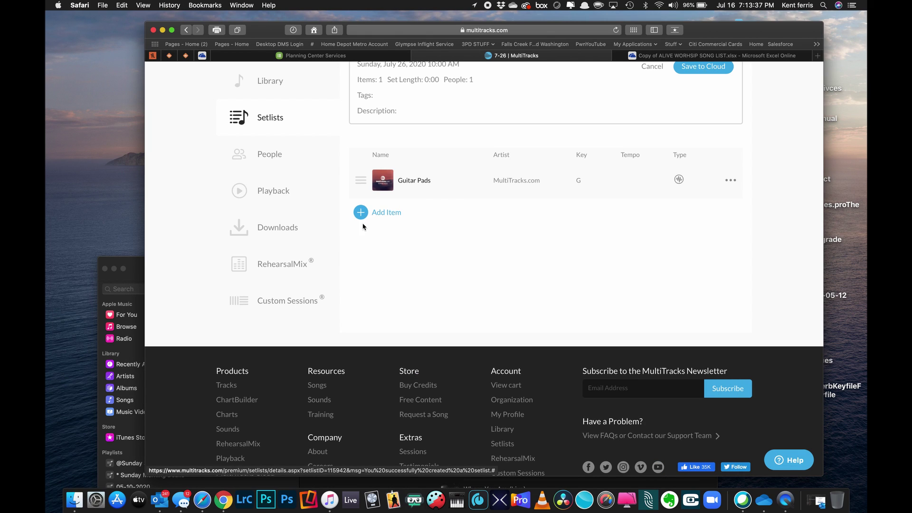
Search the library for "reck" and add Cory Asbury's Reckless Love to the setlist in the key of G
{"action": "left_click", "coordinate": [361, 218]}
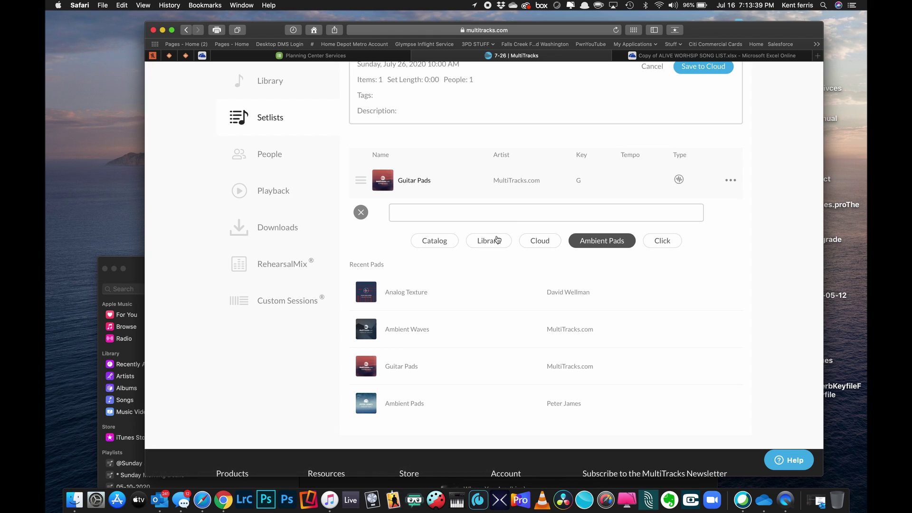
{"action": "left_click", "coordinate": [494, 243]}
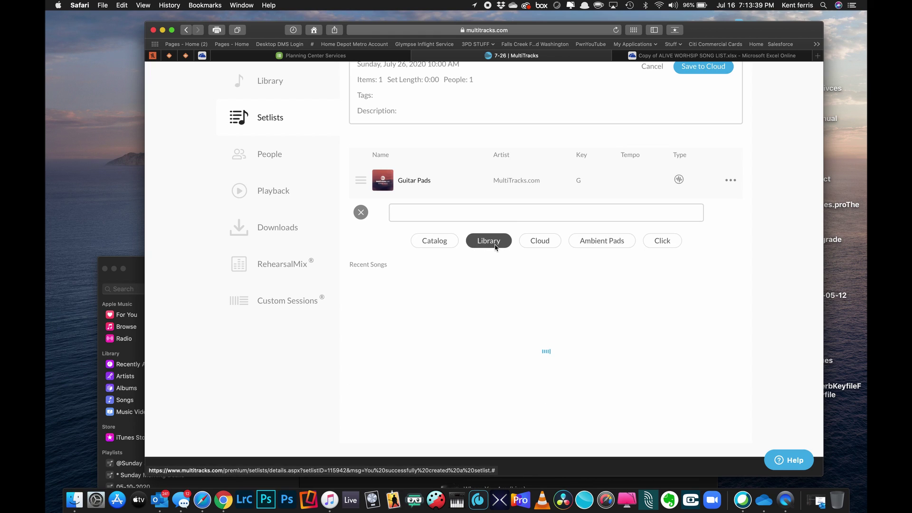
{"action": "left_click", "coordinate": [458, 215]}
{"action": "type", "text": "reck"}
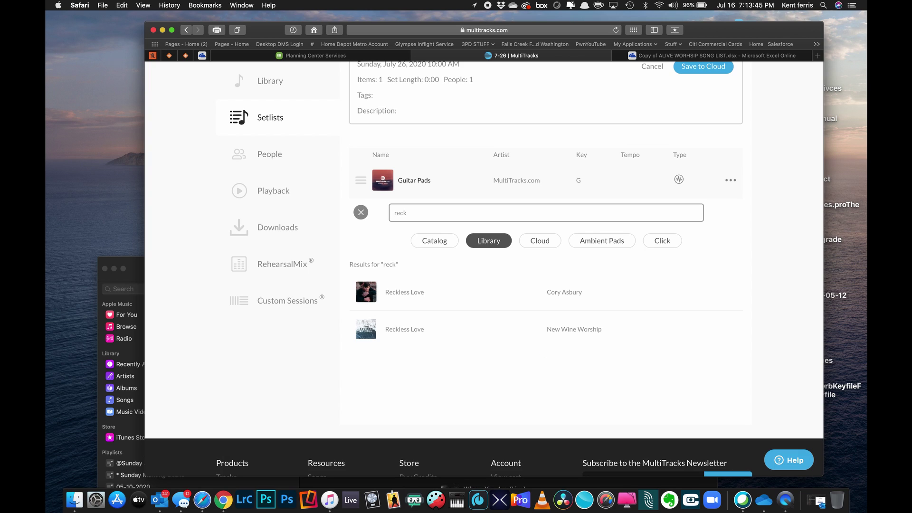
{"action": "left_click", "coordinate": [550, 291]}
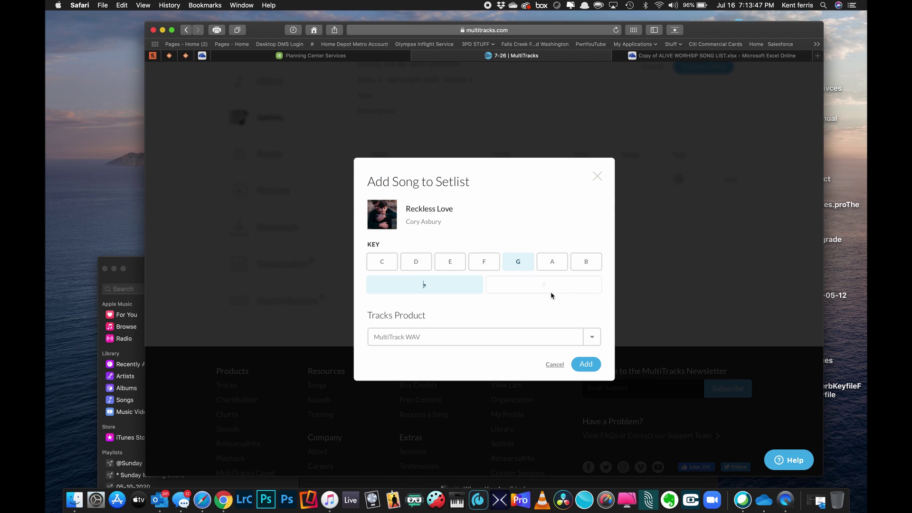
{"action": "left_click", "coordinate": [436, 283]}
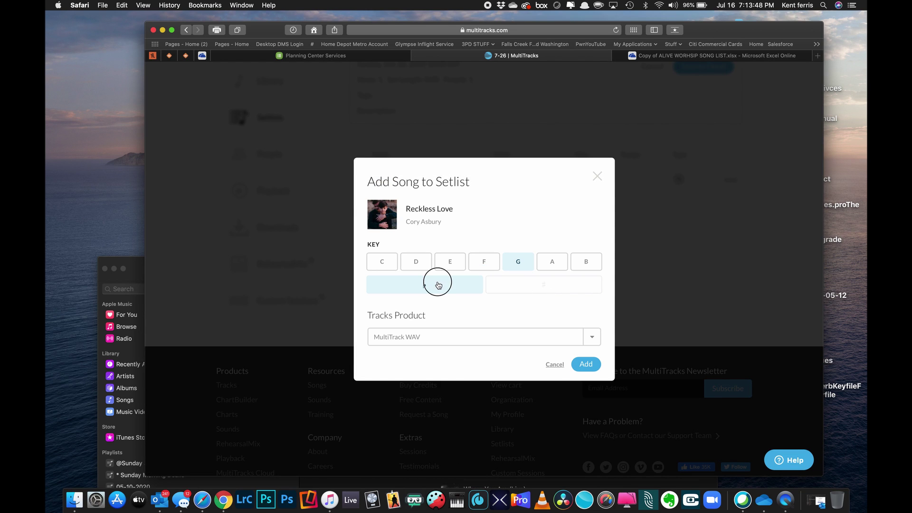
{"action": "left_click", "coordinate": [587, 363]}
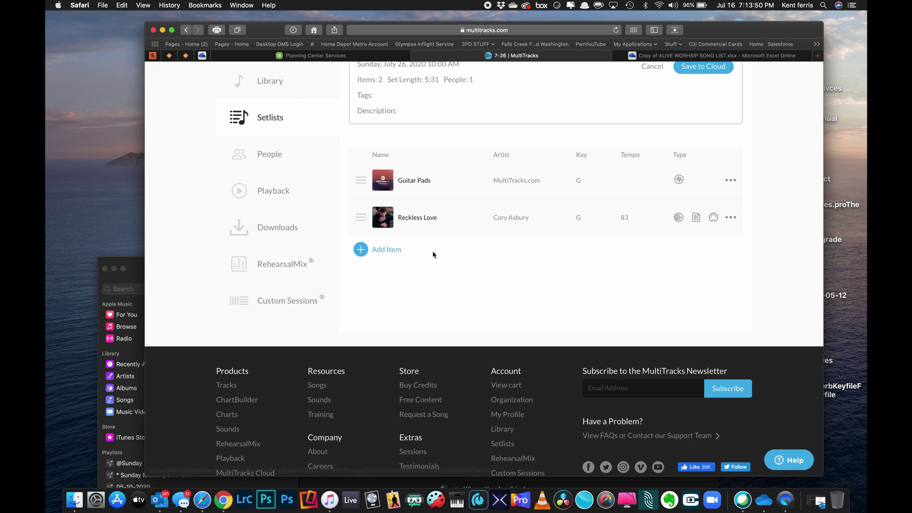
Search the library for "open up" and add Elevation Worship's Open Up Our Eyes to the setlist in the key of A
{"action": "left_click", "coordinate": [361, 249]}
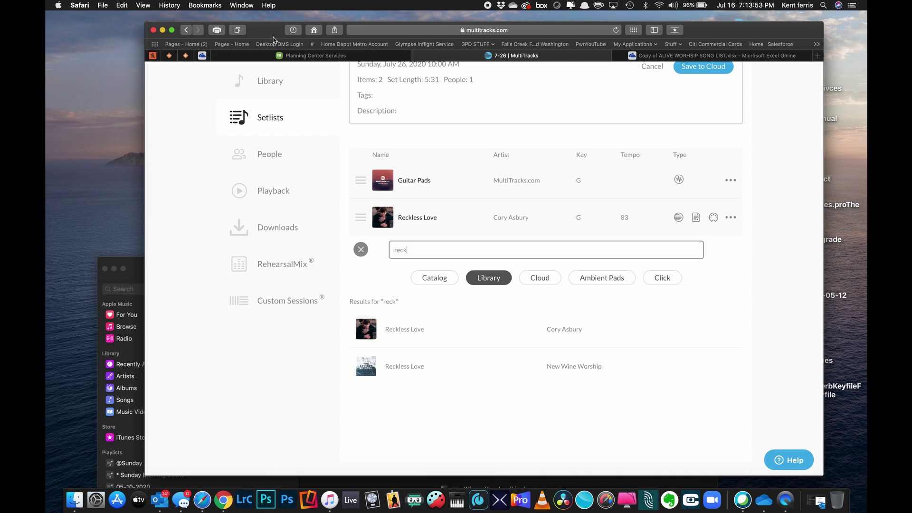
{"action": "left_click_drag", "start_coordinate": [269, 37], "coordinate": [292, 4]}
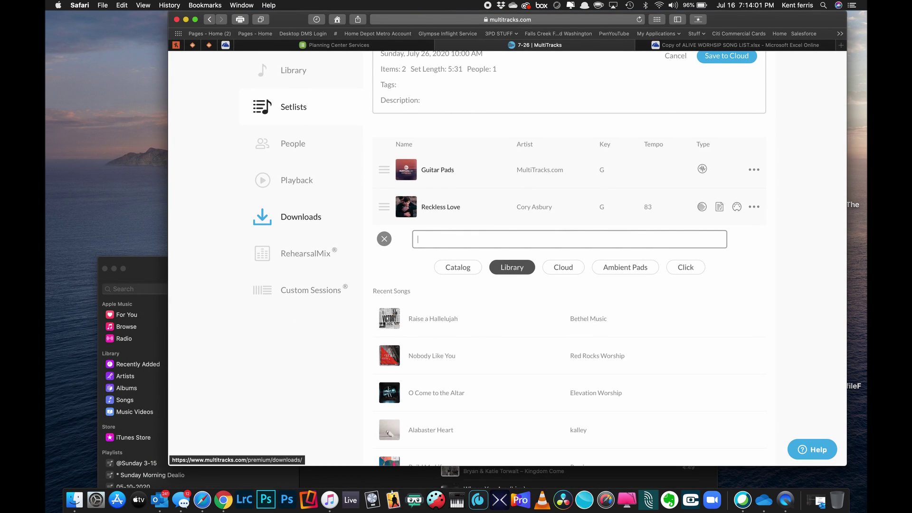
{"action": "type", "text": "open up"}
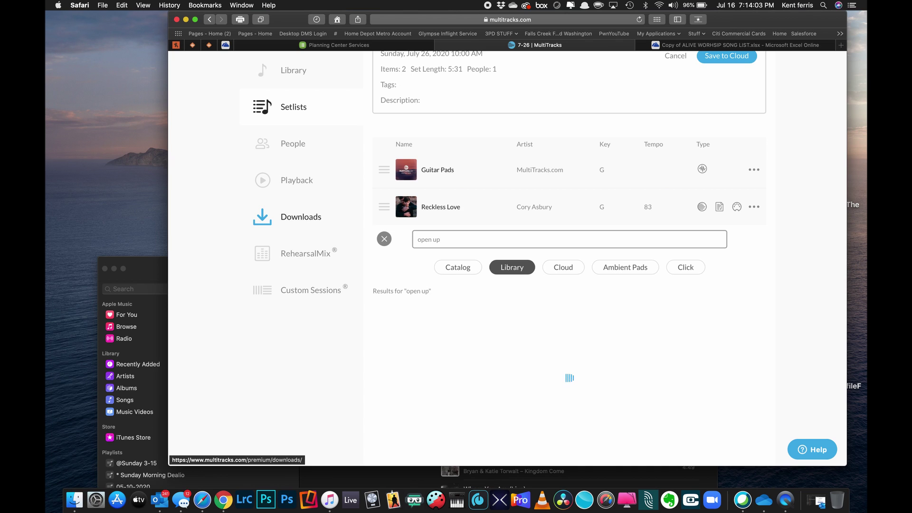
{"action": "left_click", "coordinate": [432, 323]}
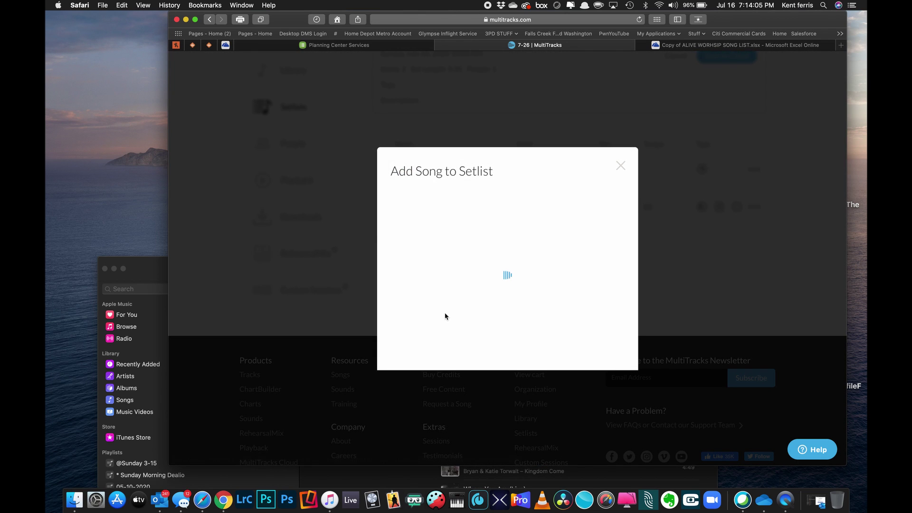
{"action": "left_click", "coordinate": [580, 254]}
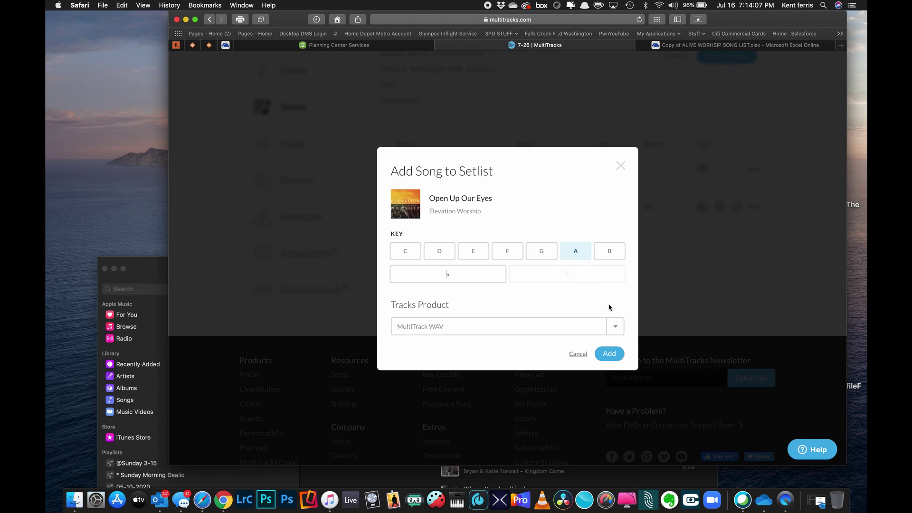
{"action": "left_click", "coordinate": [609, 353]}
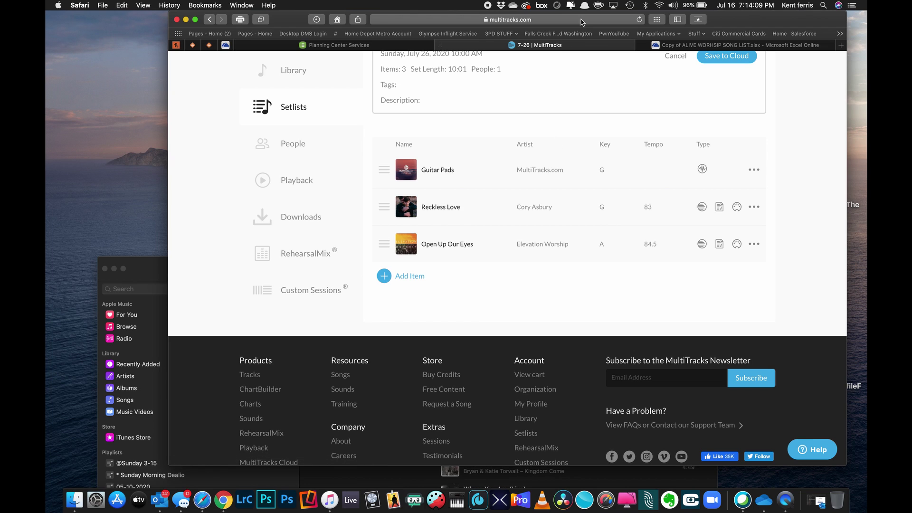
Search the library for "stand" and add Bethel Music's Stand in Your Love to the setlist in the key of A
{"action": "mouse_move", "coordinate": [769, 34]}
{"action": "left_mouse_down"}
{"action": "mouse_move", "coordinate": [684, 436]}
{"action": "mouse_move", "coordinate": [685, 471]}
{"action": "mouse_move", "coordinate": [763, 45]}
{"action": "left_mouse_up"}
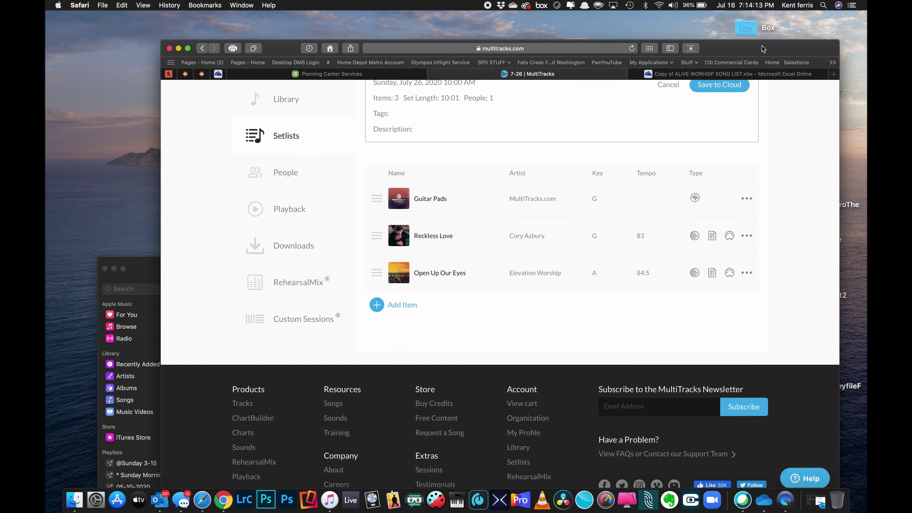
{"action": "left_click", "coordinate": [382, 307]}
{"action": "left_click_drag", "start_coordinate": [441, 305], "coordinate": [406, 304]}
{"action": "type", "text": "stand"}
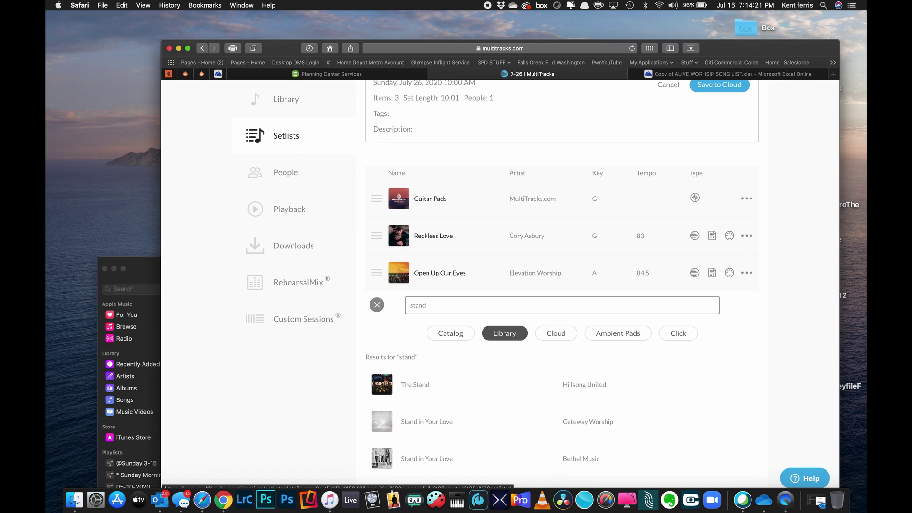
{"action": "left_click", "coordinate": [488, 458]}
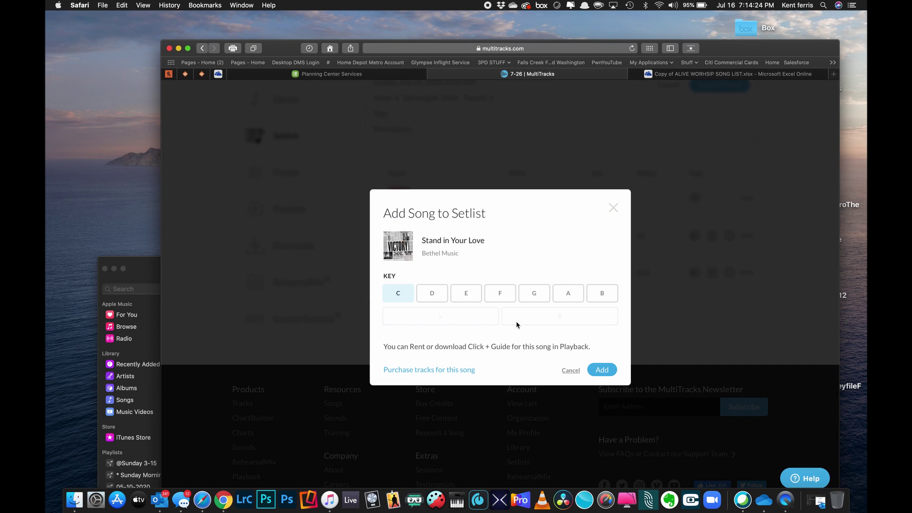
{"action": "left_click", "coordinate": [567, 293]}
{"action": "left_click", "coordinate": [602, 369]}
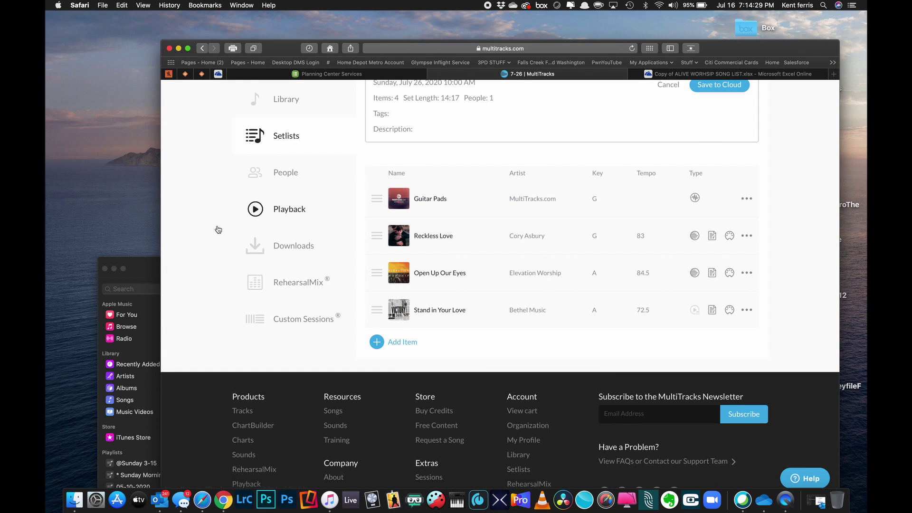
Arrange the Music and Safari windows side by side so the 07-26 playlist shows next to the setlist items
{"action": "left_click_drag", "start_coordinate": [281, 51], "coordinate": [569, 55]}
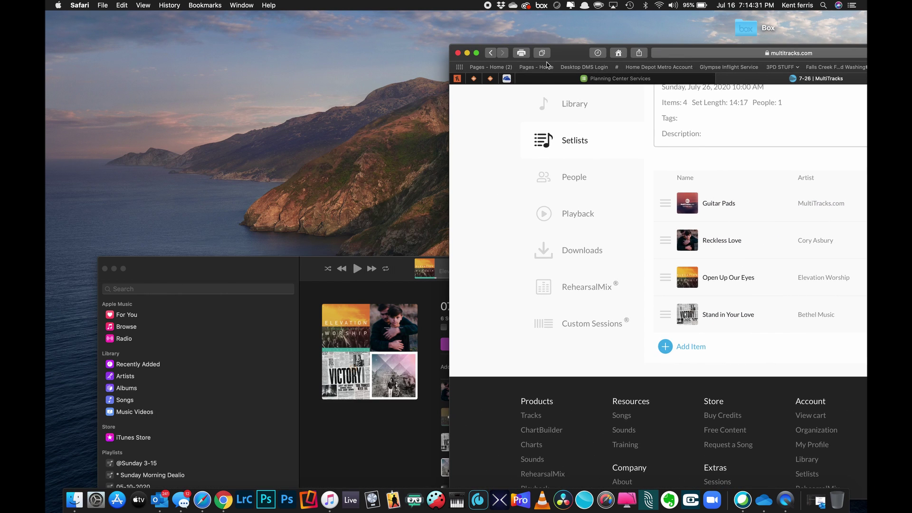
{"action": "left_click_drag", "start_coordinate": [323, 262], "coordinate": [44, 58]}
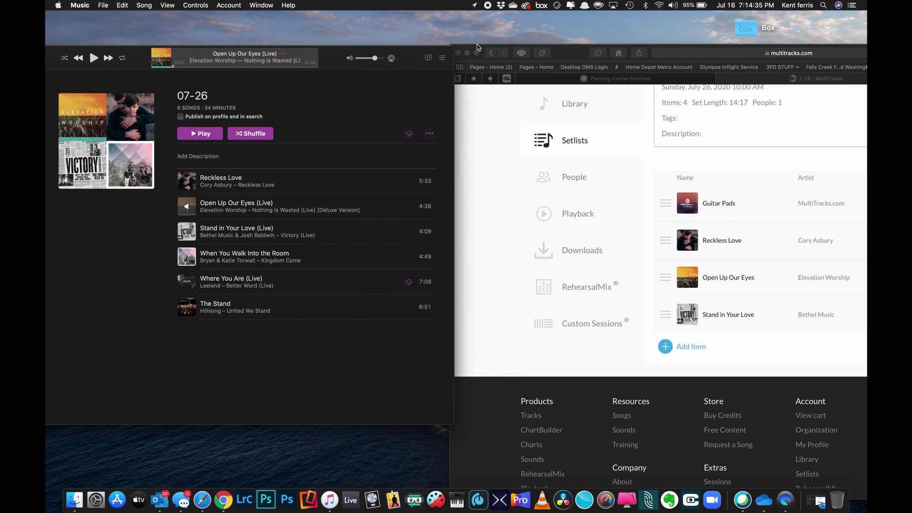
{"action": "left_click_drag", "start_coordinate": [576, 57], "coordinate": [442, 56]}
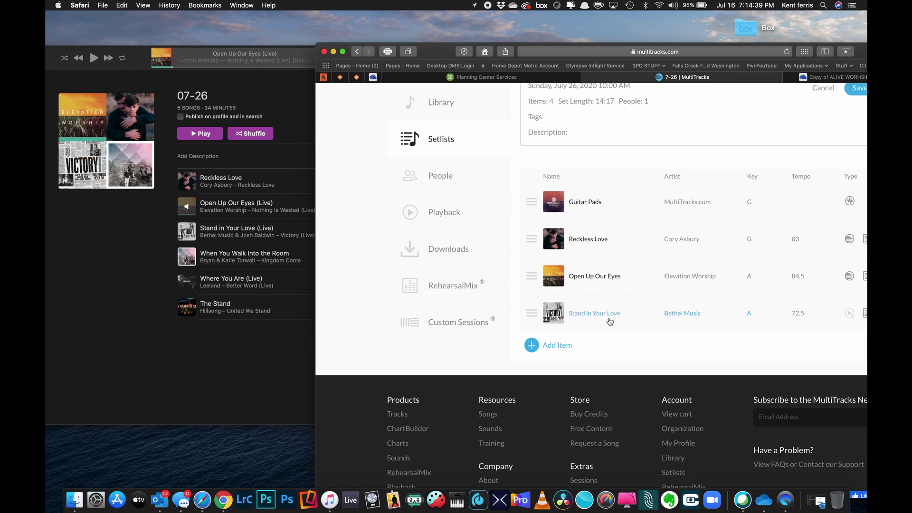
Search the library for "when you walk" and add Bryan and Katie Torwalt's When You Walk Into the Room to the setlist in Bb
{"action": "left_click", "coordinate": [532, 343]}
{"action": "type", "text": "stand"}
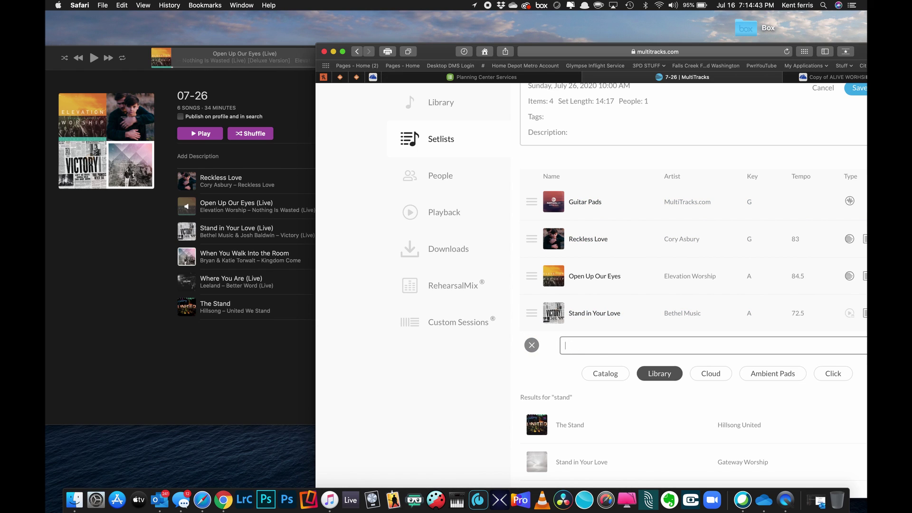
{"action": "type", "text": "when"}
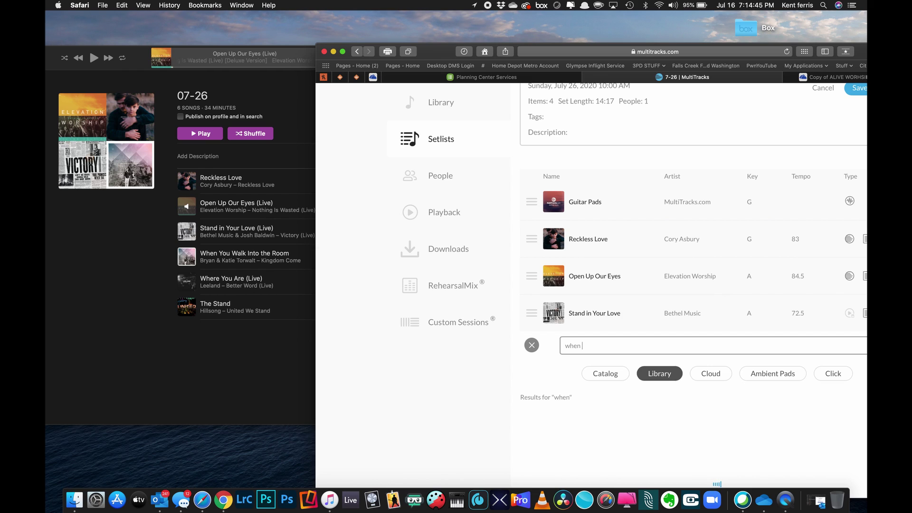
{"action": "type", "text": " you walk"}
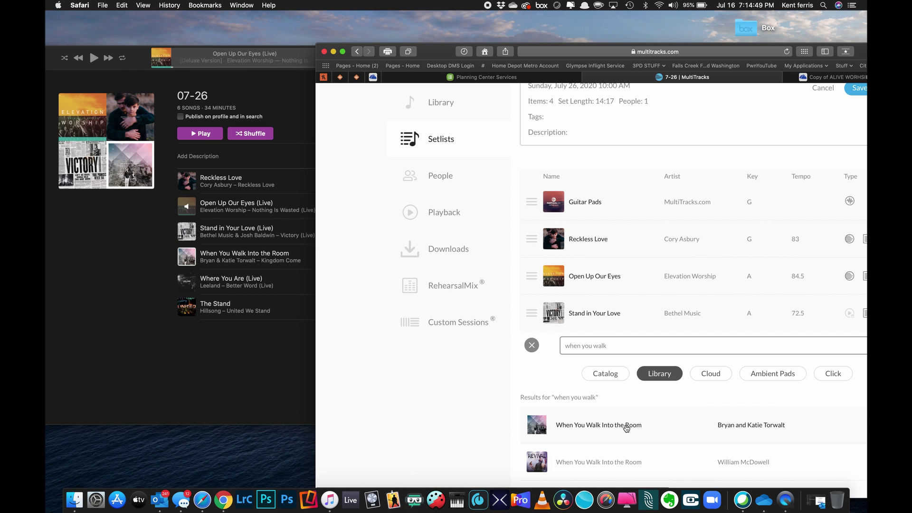
{"action": "left_click", "coordinate": [737, 425]}
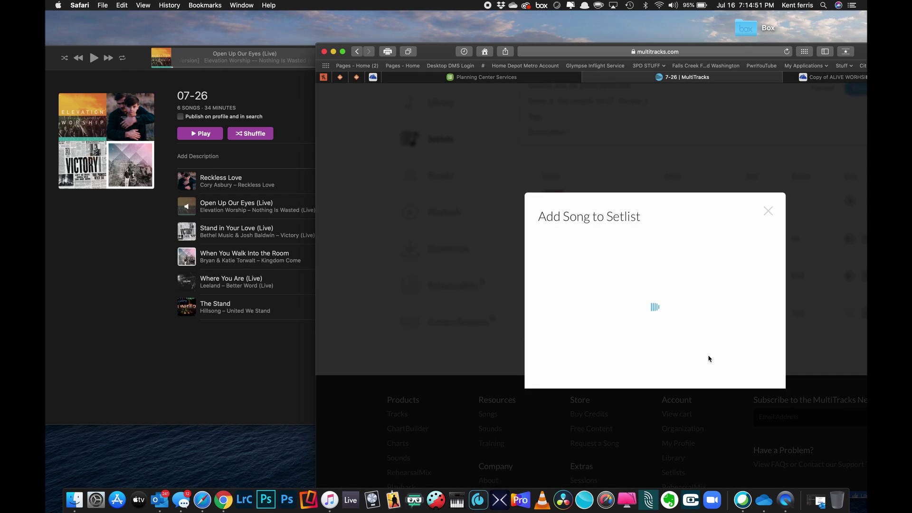
{"action": "left_click", "coordinate": [623, 306]}
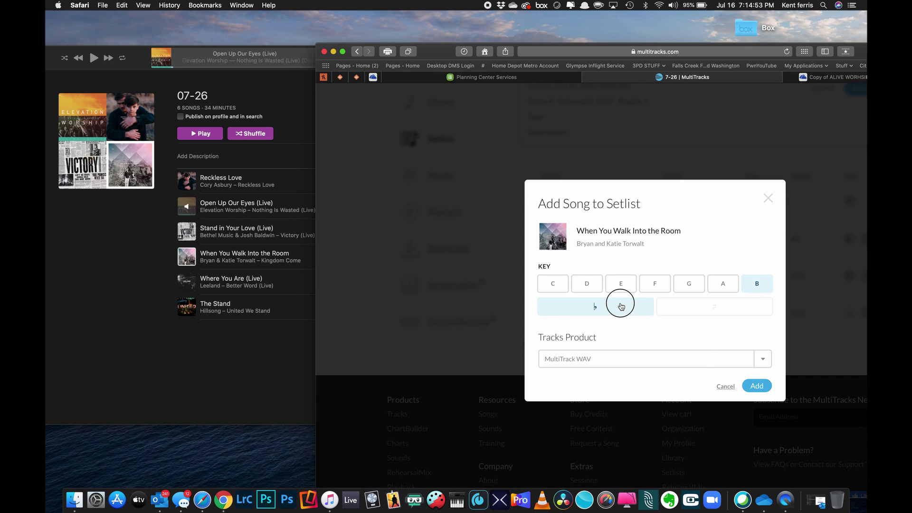
{"action": "left_click", "coordinate": [760, 291]}
{"action": "left_click", "coordinate": [722, 286]}
{"action": "left_click", "coordinate": [721, 288]}
{"action": "left_click", "coordinate": [617, 310]}
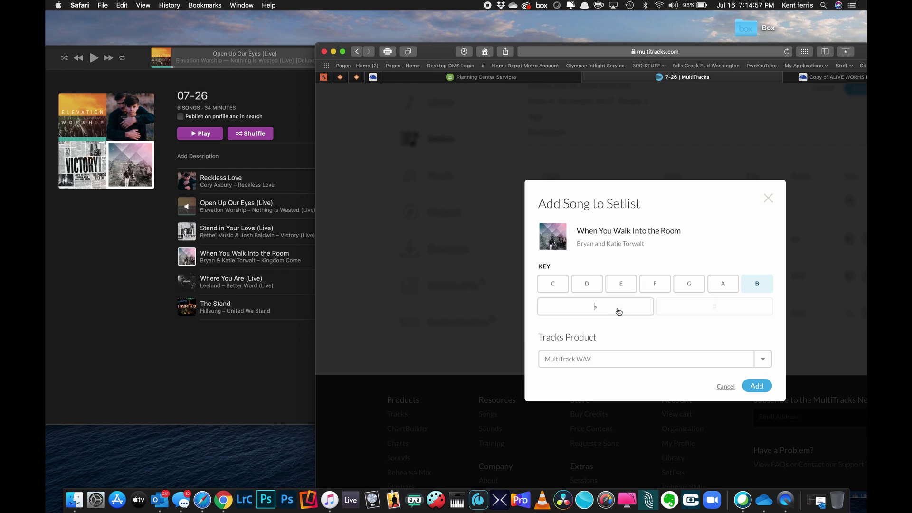
{"action": "left_click", "coordinate": [616, 309]}
{"action": "left_click", "coordinate": [752, 387]}
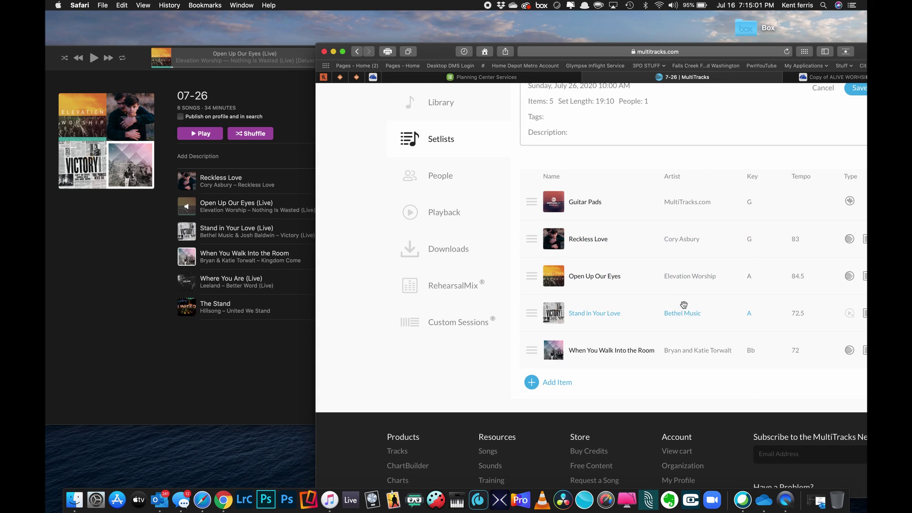
Edit When You Walk Into the Room in the setlist and change its key to B
{"action": "double_click", "coordinate": [439, 55]}
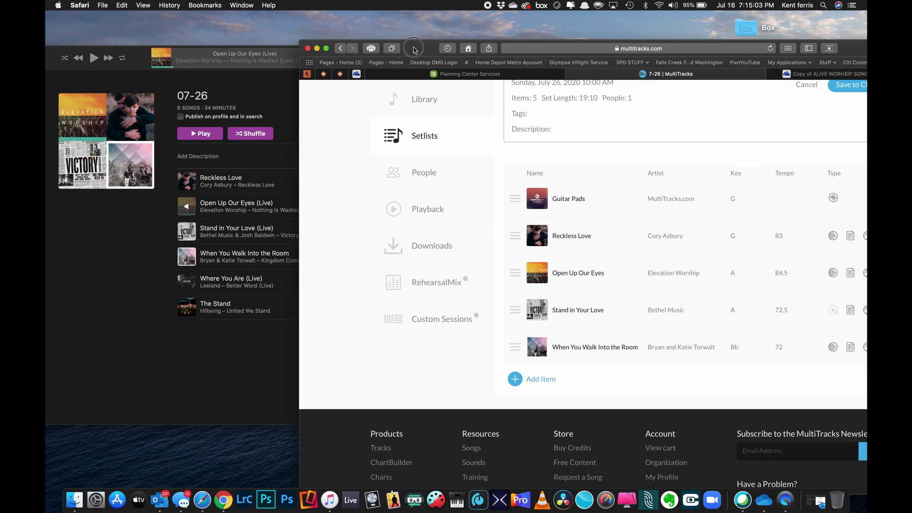
{"action": "left_click", "coordinate": [735, 326]}
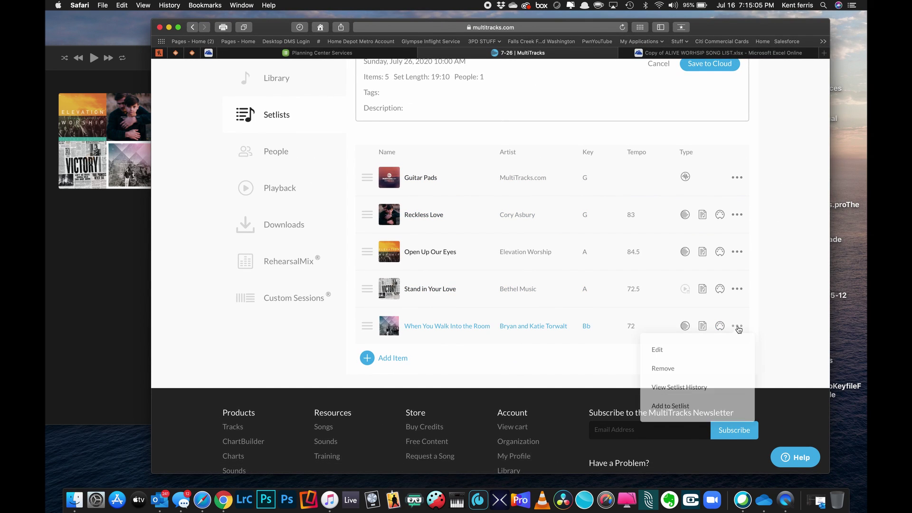
{"action": "left_click", "coordinate": [678, 355]}
{"action": "left_click", "coordinate": [457, 285]}
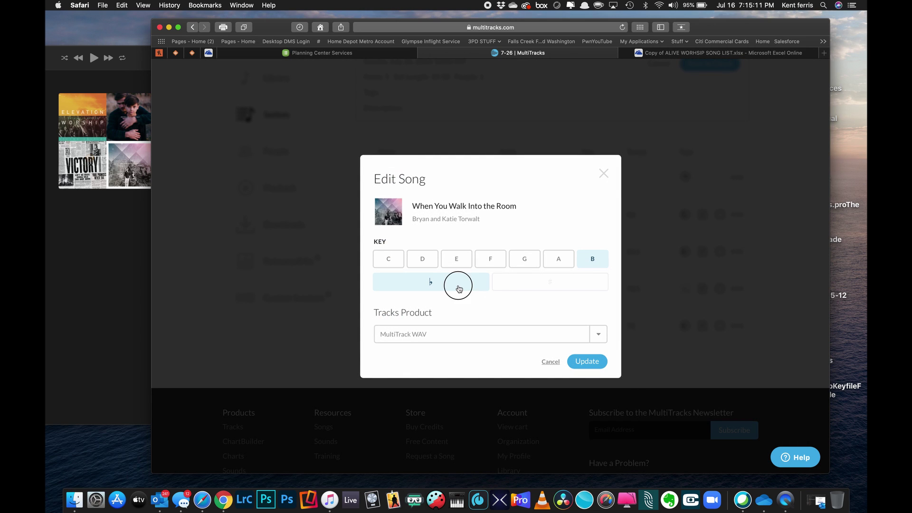
{"action": "left_click", "coordinate": [580, 358]}
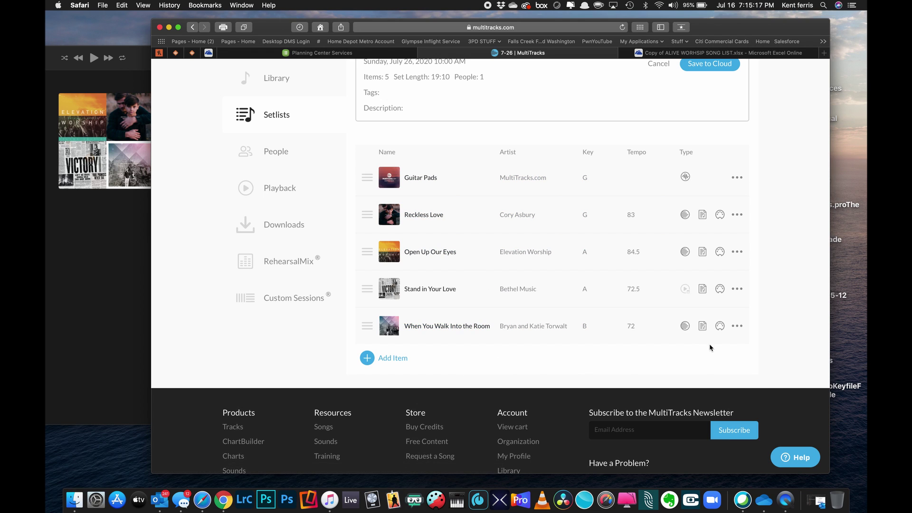
Edit When You Walk Into the Room in the setlist and set its key to A without the flat
{"action": "left_click", "coordinate": [735, 326]}
{"action": "left_click", "coordinate": [681, 354]}
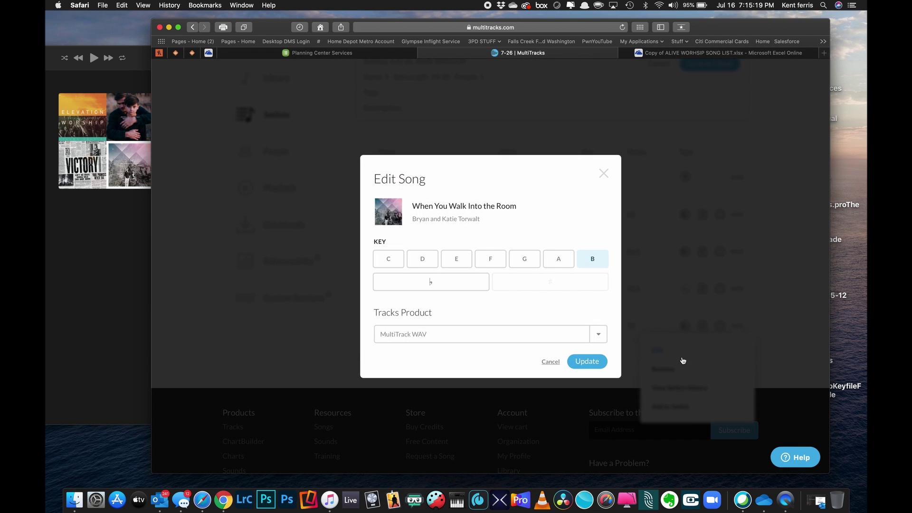
{"action": "left_click", "coordinate": [558, 261]}
{"action": "left_click", "coordinate": [587, 362]}
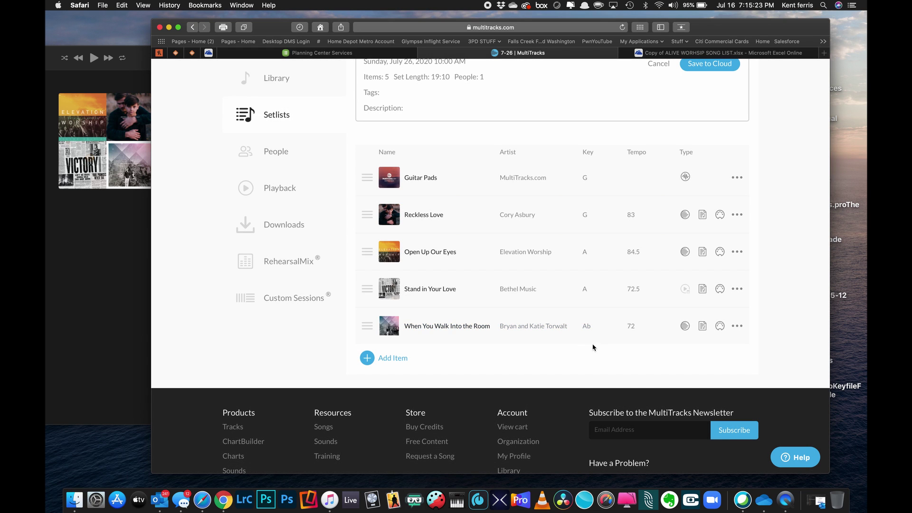
{"action": "left_click", "coordinate": [737, 327]}
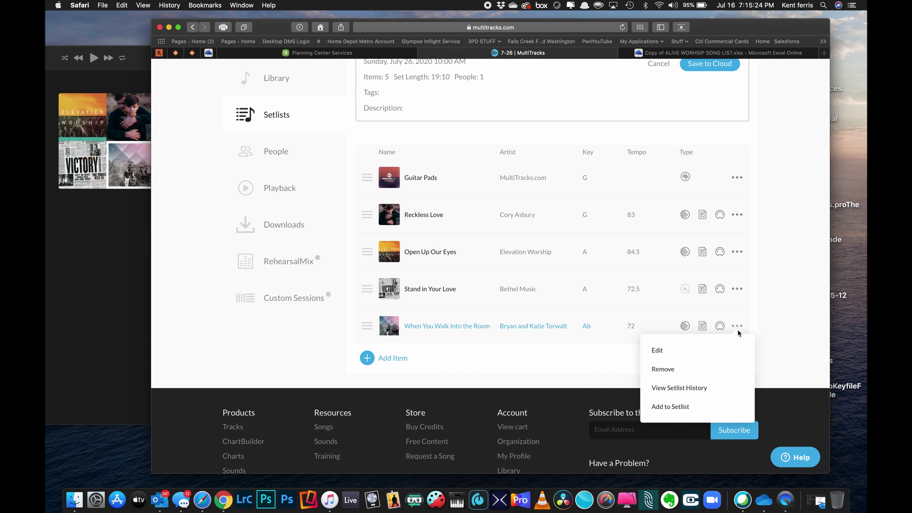
{"action": "left_click", "coordinate": [680, 349]}
{"action": "left_click", "coordinate": [431, 282]}
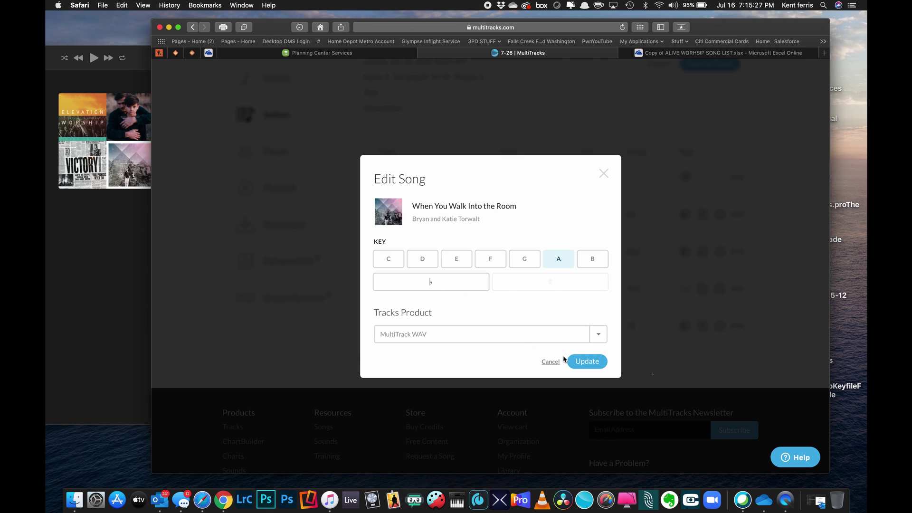
{"action": "left_click", "coordinate": [585, 360]}
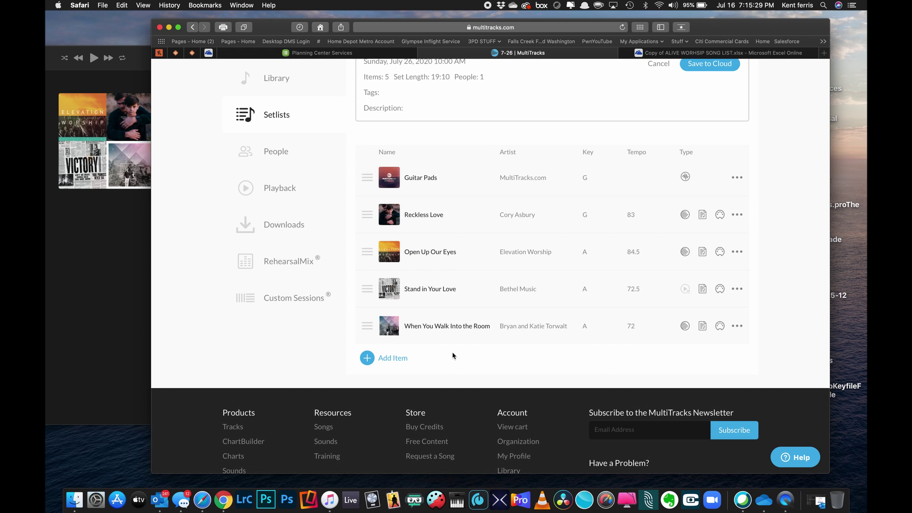
Search the library for "where you" and add Leeland's Where You Are to the setlist in the key of A
{"action": "left_click_drag", "start_coordinate": [269, 27], "coordinate": [398, 59]}
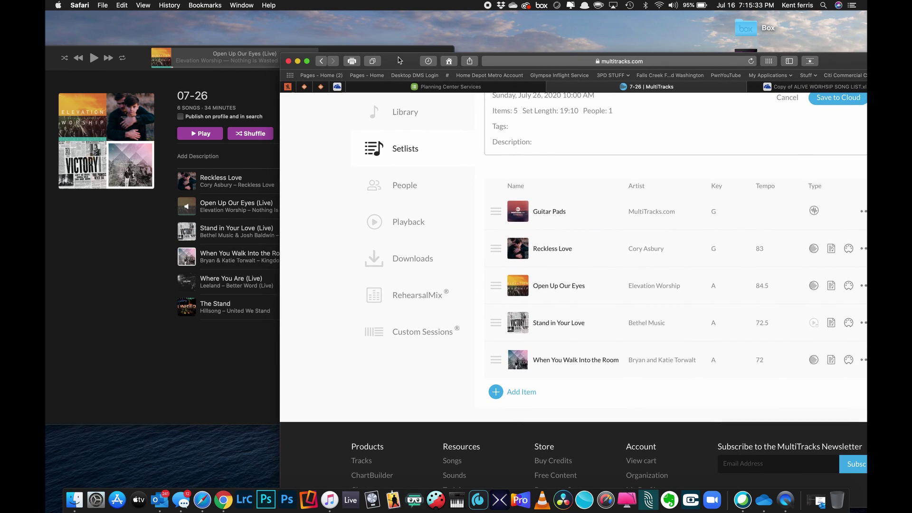
{"action": "left_click", "coordinate": [512, 394]}
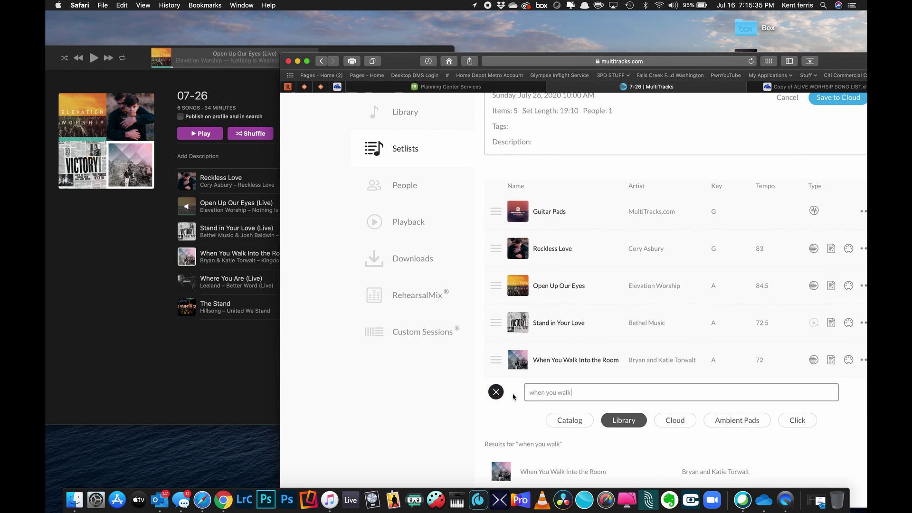
{"action": "triple_click", "coordinate": [578, 393]}
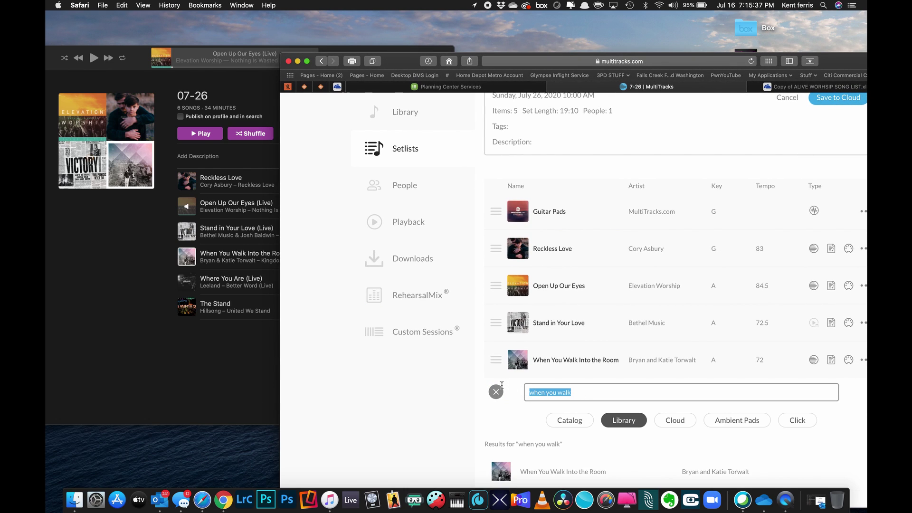
{"action": "type", "text": "where"}
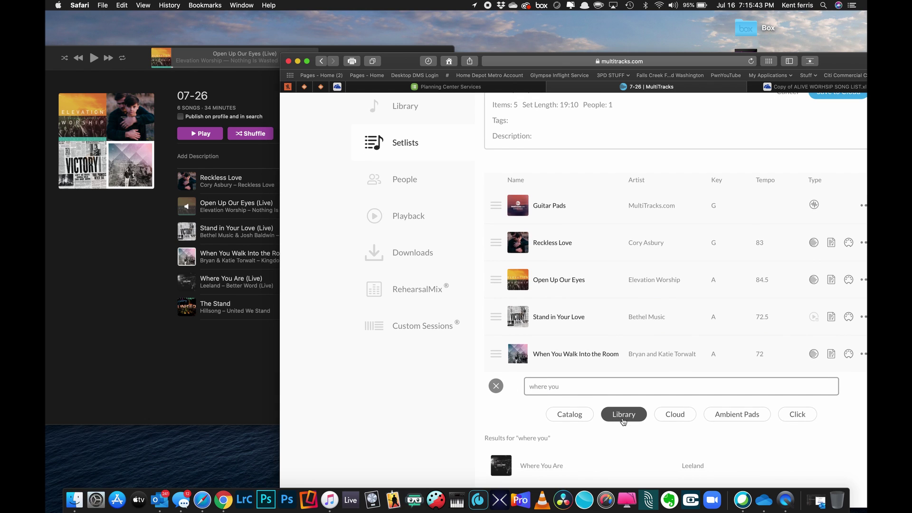
{"action": "left_click", "coordinate": [634, 467]}
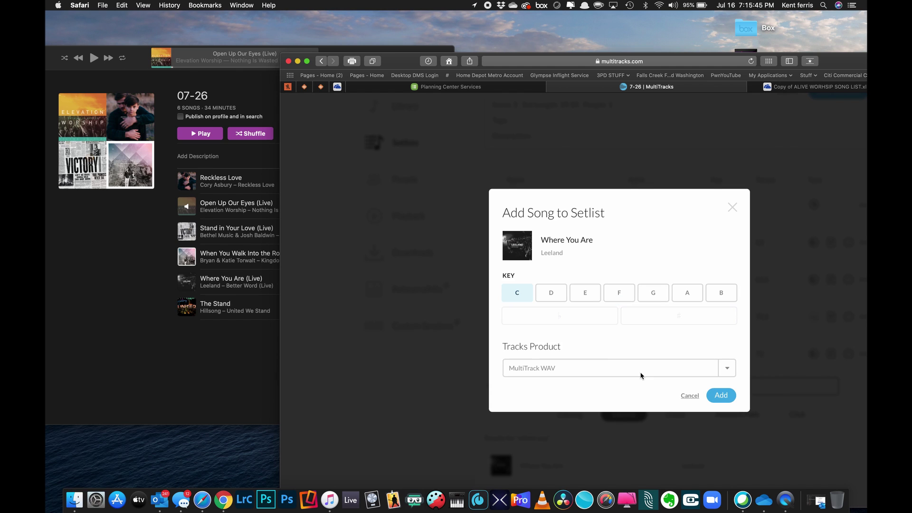
{"action": "left_click", "coordinate": [684, 293]}
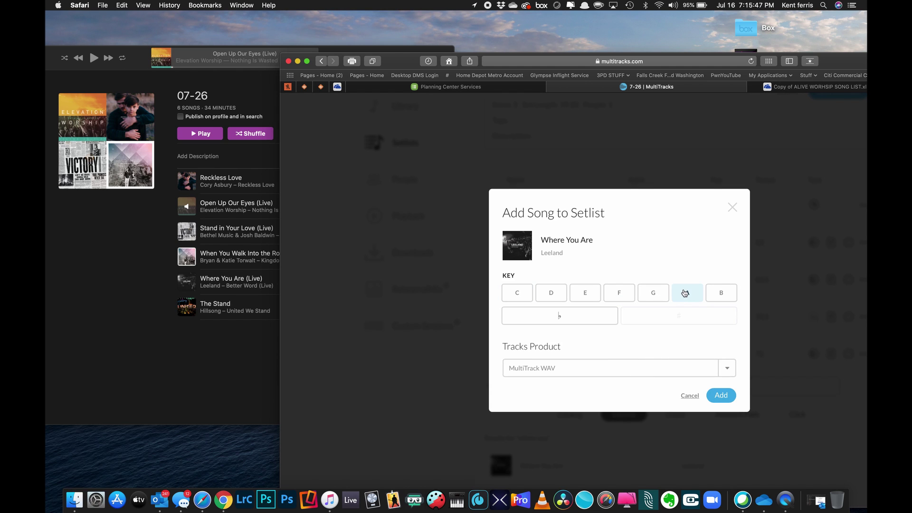
{"action": "left_click", "coordinate": [731, 394]}
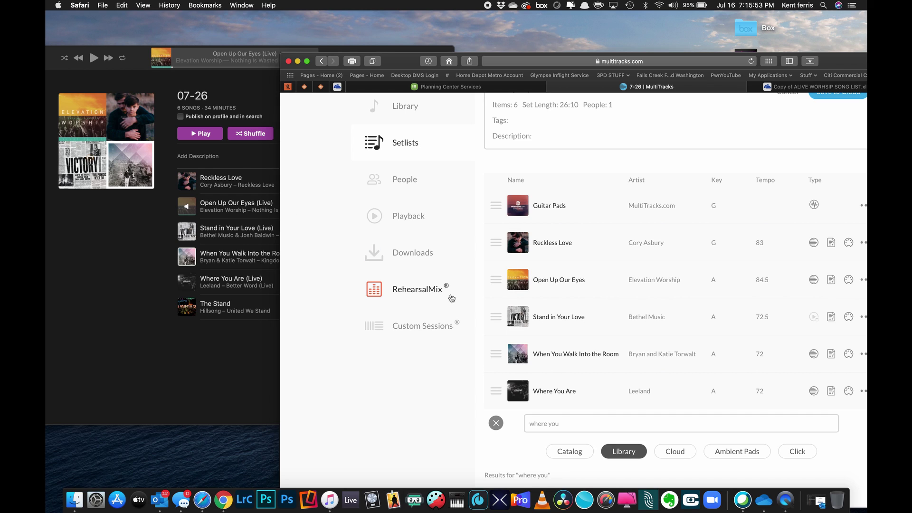
Search the library for "the stand" and add Hillsong United's The Stand to the setlist in the key of A
{"action": "left_click", "coordinate": [570, 420]}
{"action": "left_click_drag", "start_coordinate": [570, 420], "coordinate": [515, 422]}
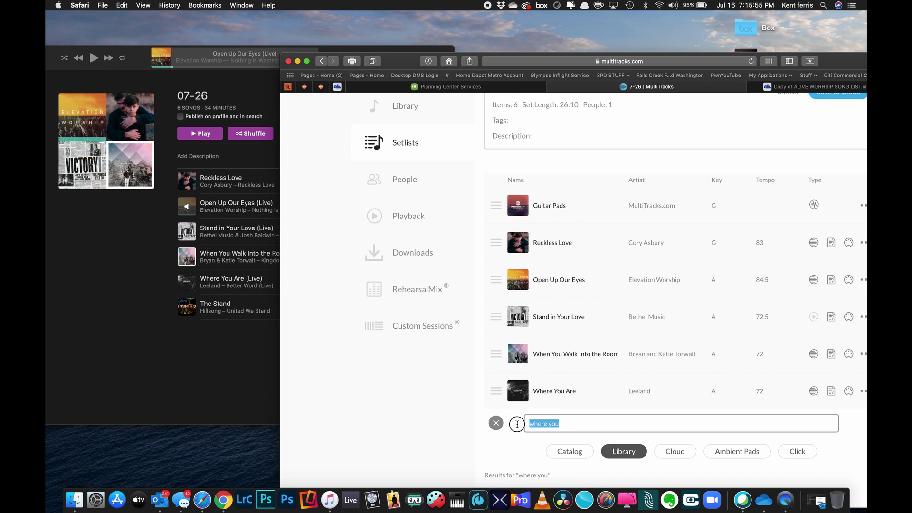
{"action": "type", "text": "the stand"}
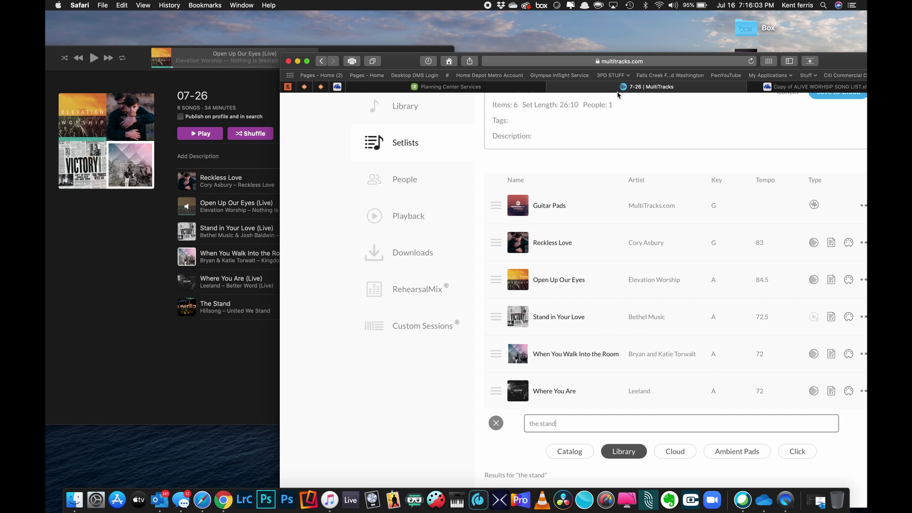
{"action": "left_click_drag", "start_coordinate": [406, 54], "coordinate": [393, 18]}
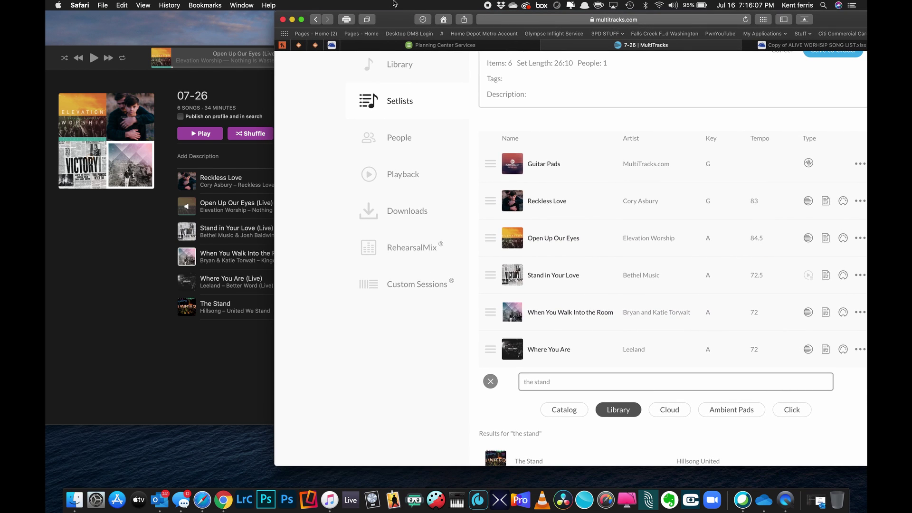
{"action": "scroll", "coordinate": [545, 318], "scroll_direction": "down", "scroll_amount": 3}
{"action": "scroll", "coordinate": [544, 318], "scroll_direction": "down", "scroll_amount": 3}
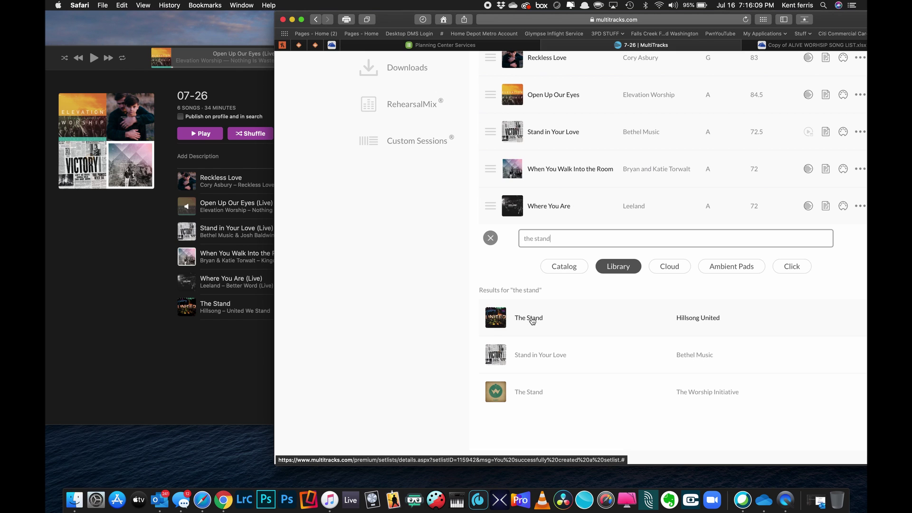
{"action": "left_click", "coordinate": [532, 321]}
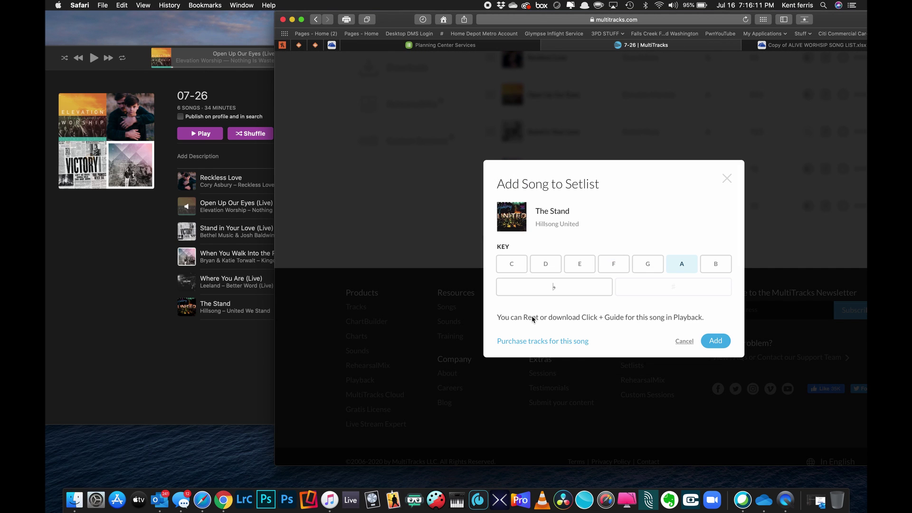
{"action": "left_click", "coordinate": [715, 341]}
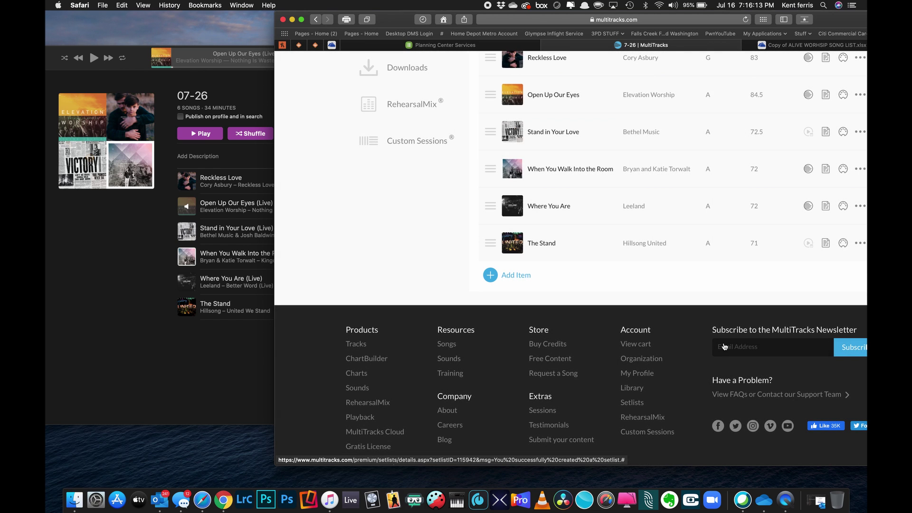
Check the ambient pads for another item to add, keeping the search term "the stand"
{"action": "left_click", "coordinate": [490, 275]}
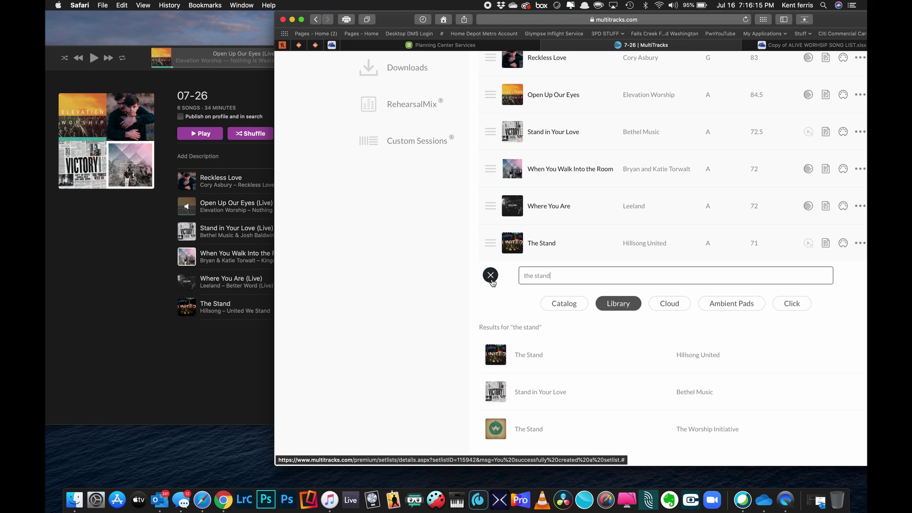
{"action": "left_click", "coordinate": [734, 305]}
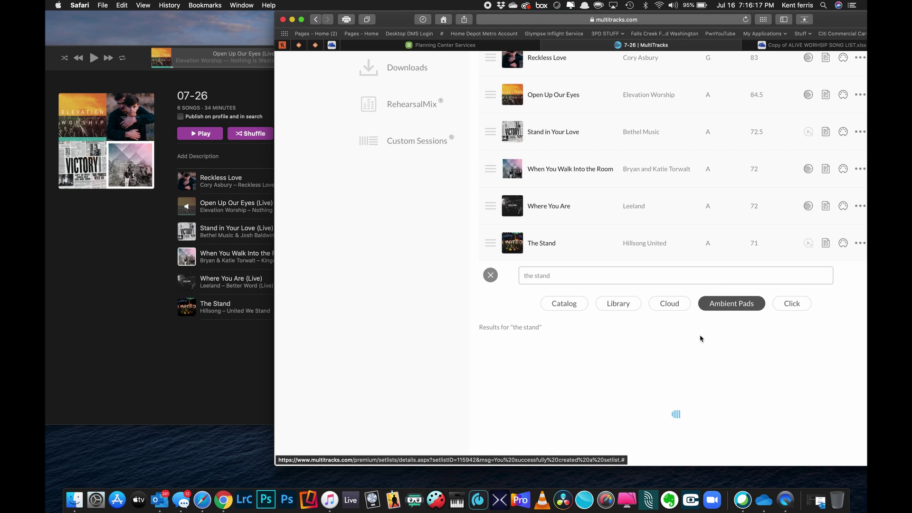
{"action": "scroll", "coordinate": [699, 334], "scroll_direction": "down", "scroll_amount": 5}
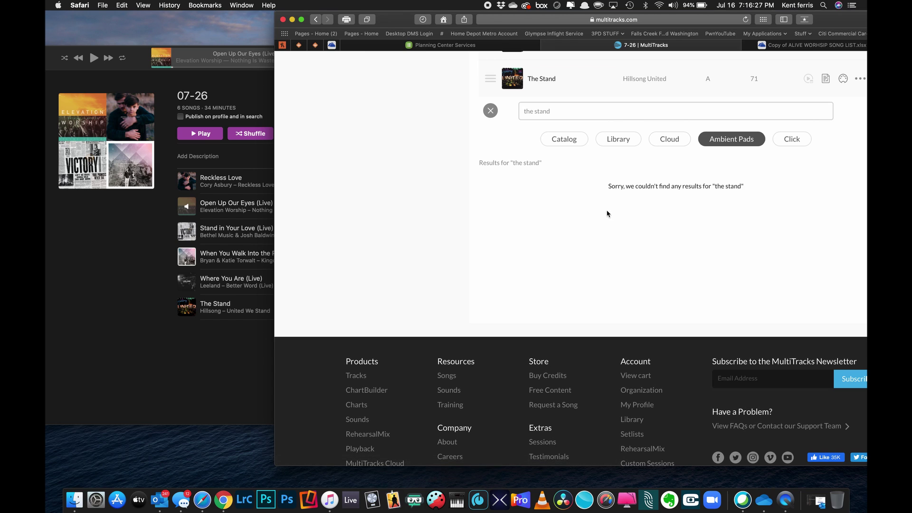
{"action": "scroll", "coordinate": [608, 212], "scroll_direction": "up", "scroll_amount": 2}
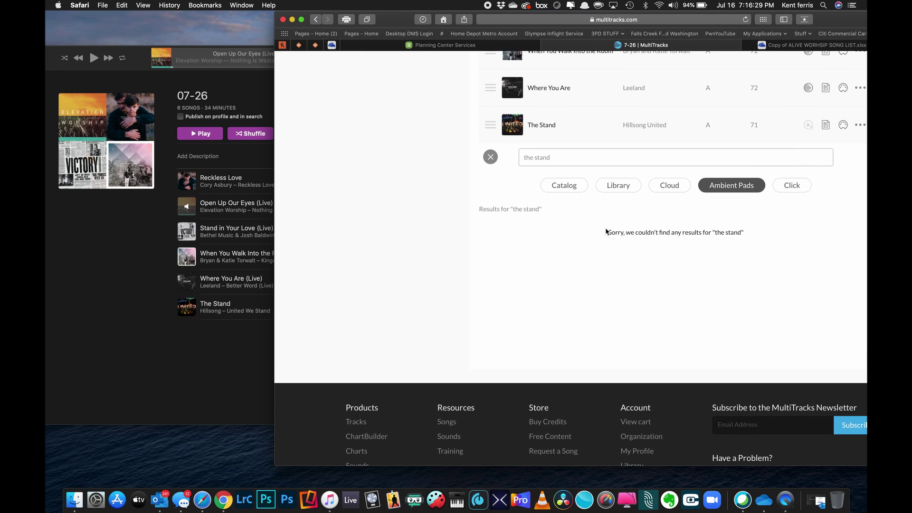
Save the 7-26 setlist to the cloud and confirm the save
{"action": "scroll", "coordinate": [531, 236], "scroll_direction": "up", "scroll_amount": 15}
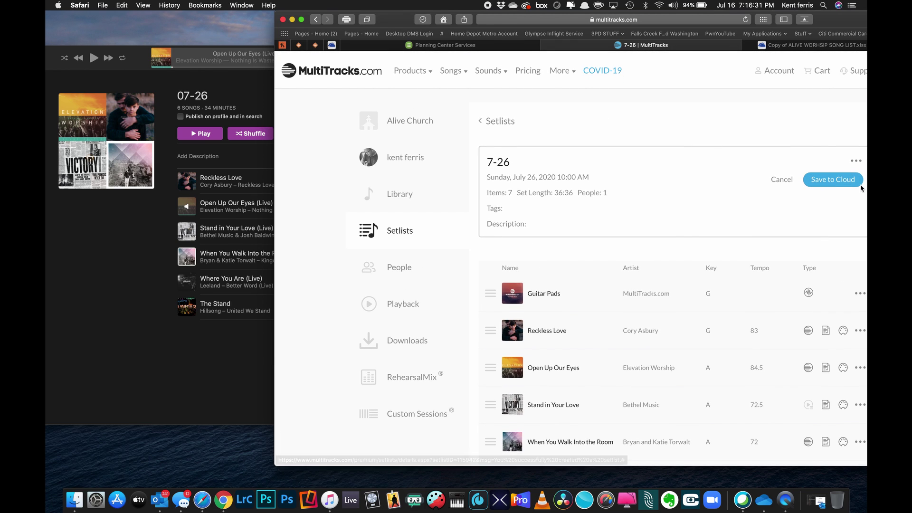
{"action": "left_click", "coordinate": [836, 180]}
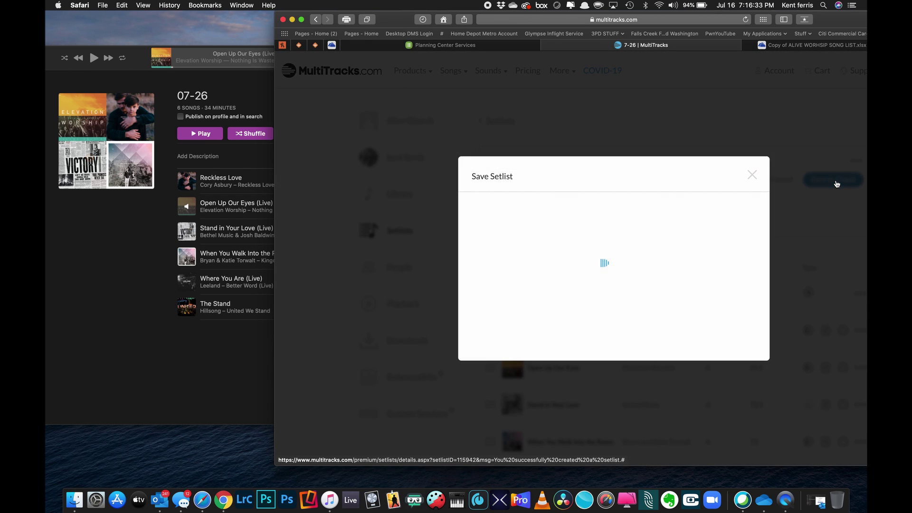
{"action": "left_click", "coordinate": [724, 324]}
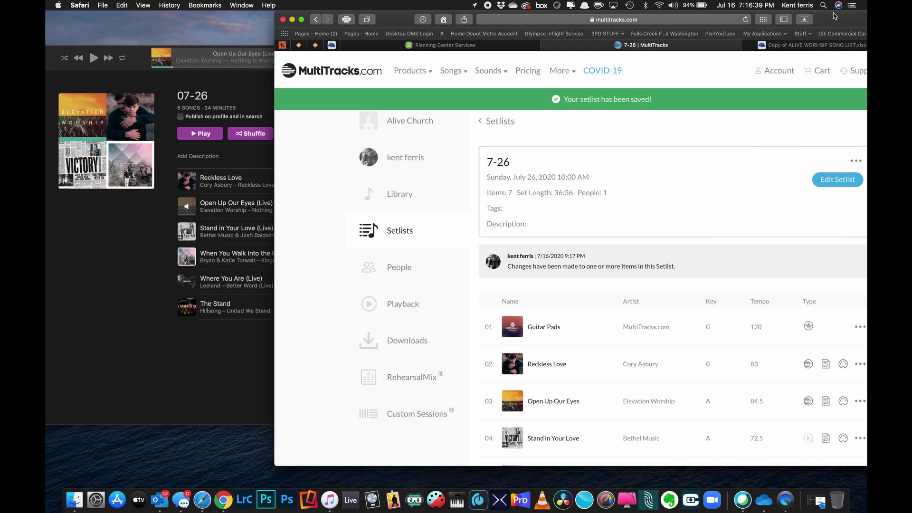
Bring the whole browser window into view, reopen the 7-26 setlist for editing and check the Cloud and Ambient Pads sources for items
{"action": "double_click", "coordinate": [837, 18]}
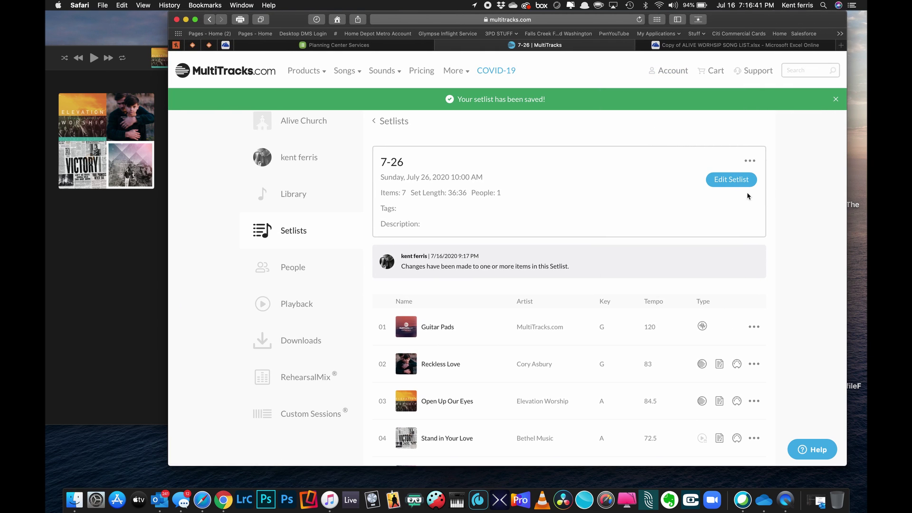
{"action": "left_click", "coordinate": [735, 180]}
{"action": "scroll", "coordinate": [657, 288], "scroll_direction": "down", "scroll_amount": 10}
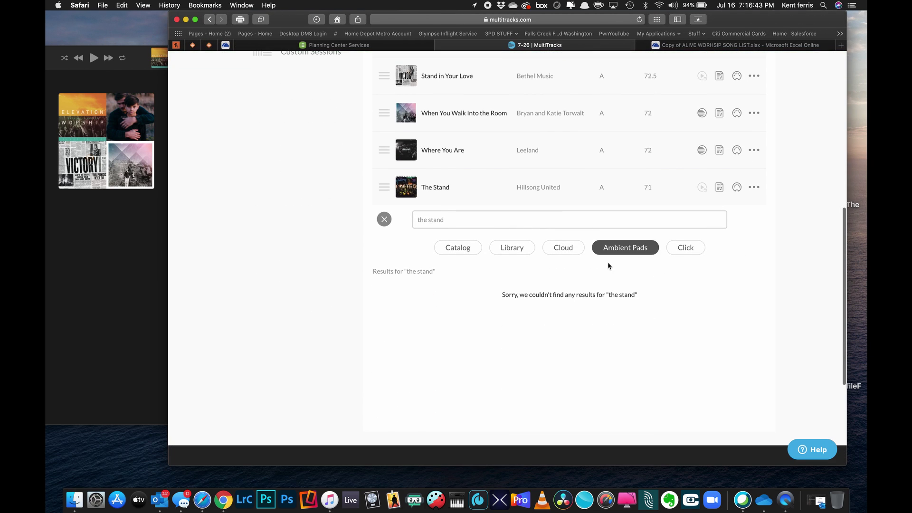
{"action": "left_click", "coordinate": [568, 254]}
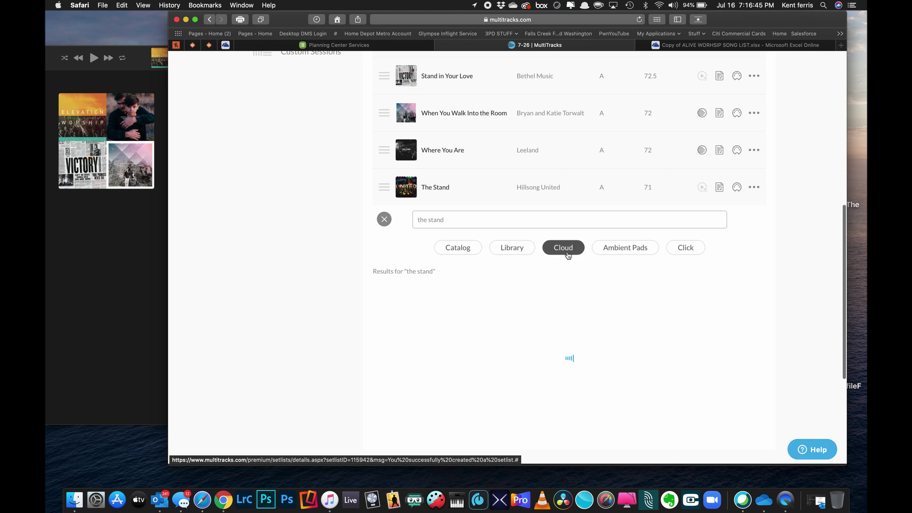
{"action": "left_click", "coordinate": [631, 249]}
Save the reopened 7-26 setlist to the cloud again and leave editing
{"action": "scroll", "coordinate": [631, 249], "scroll_direction": "up", "scroll_amount": 15}
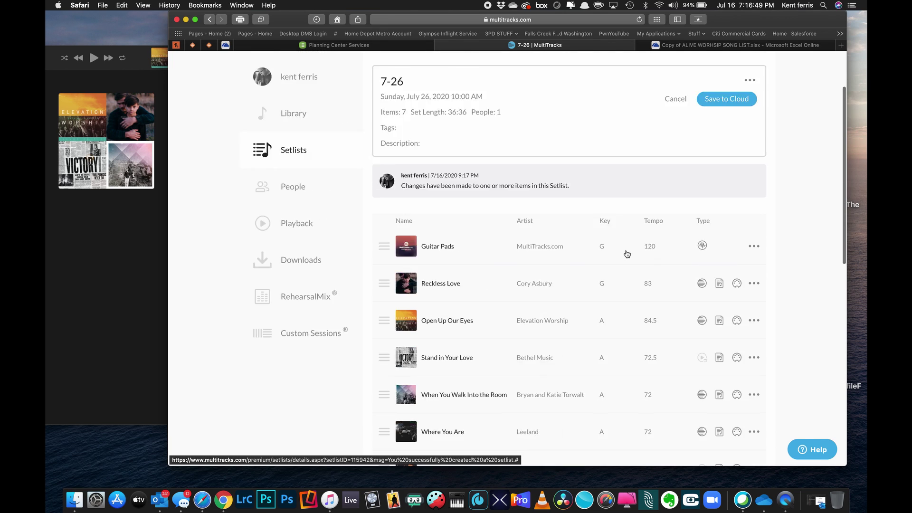
{"action": "left_click", "coordinate": [729, 183]}
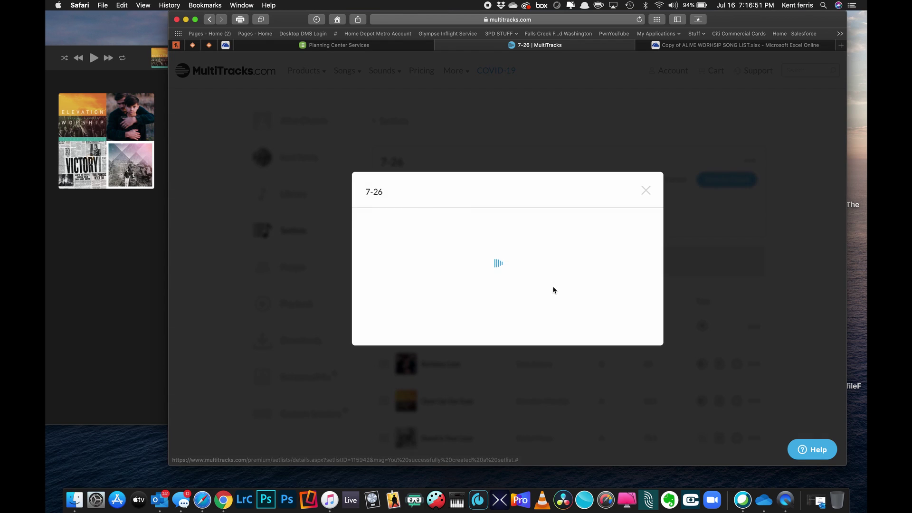
{"action": "left_click", "coordinate": [613, 347]}
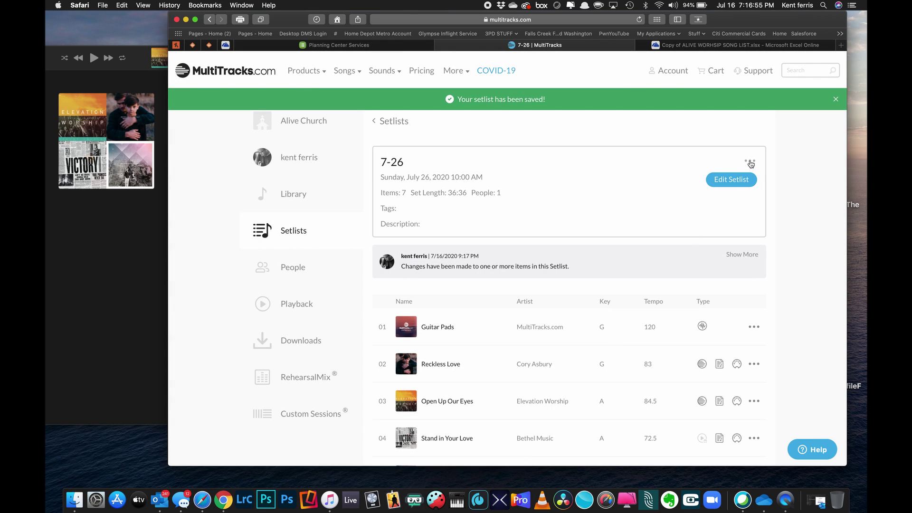
Add the first, third, fourth and seventh listed Alive Church members to the 7-26 setlist's people and update the setlist
{"action": "left_click", "coordinate": [750, 164]}
{"action": "left_click", "coordinate": [684, 223]}
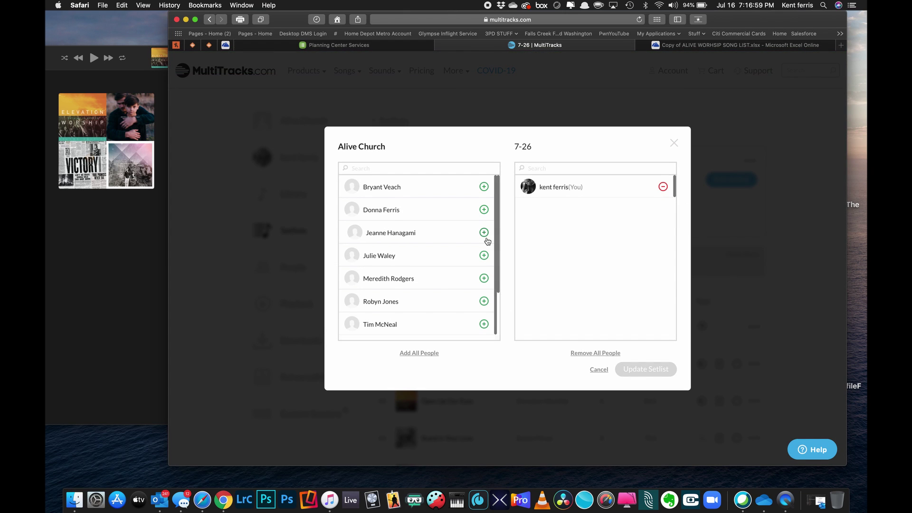
{"action": "left_click", "coordinate": [484, 186]}
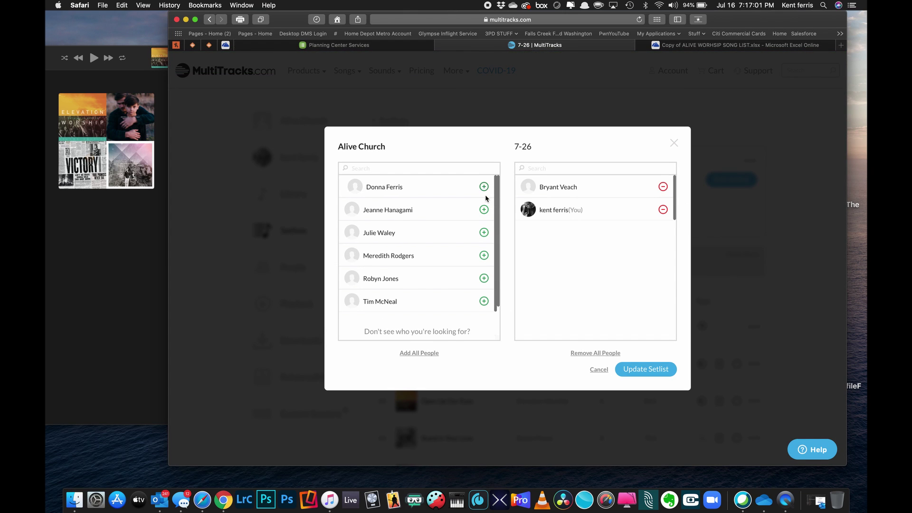
{"action": "left_click", "coordinate": [484, 210]}
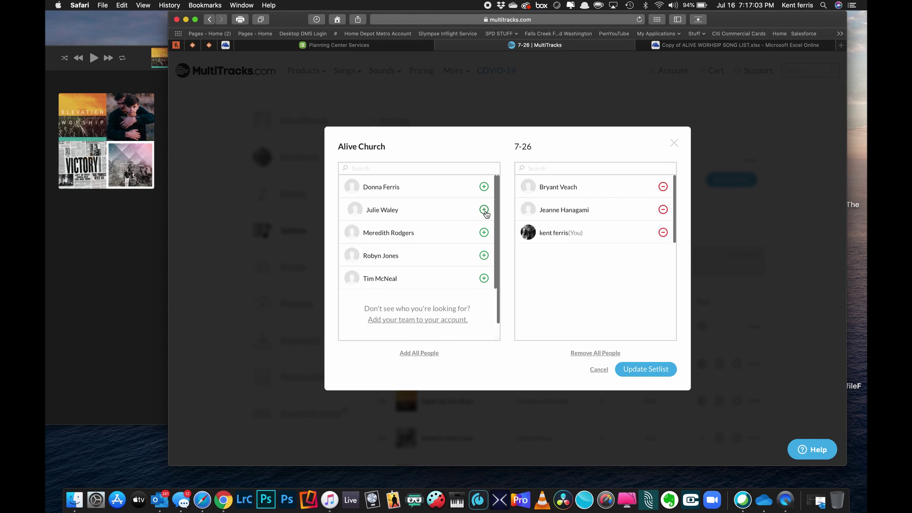
{"action": "left_click", "coordinate": [485, 210]}
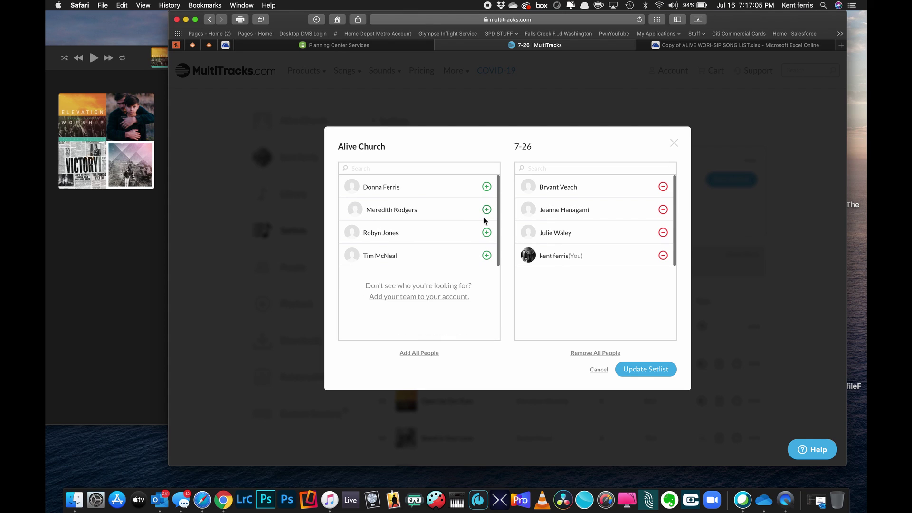
{"action": "left_click", "coordinate": [487, 256]}
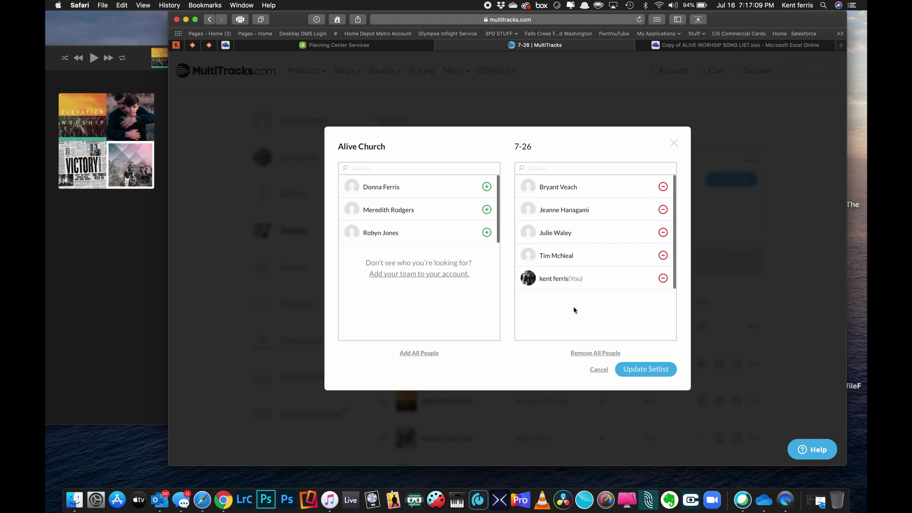
{"action": "left_click", "coordinate": [644, 369]}
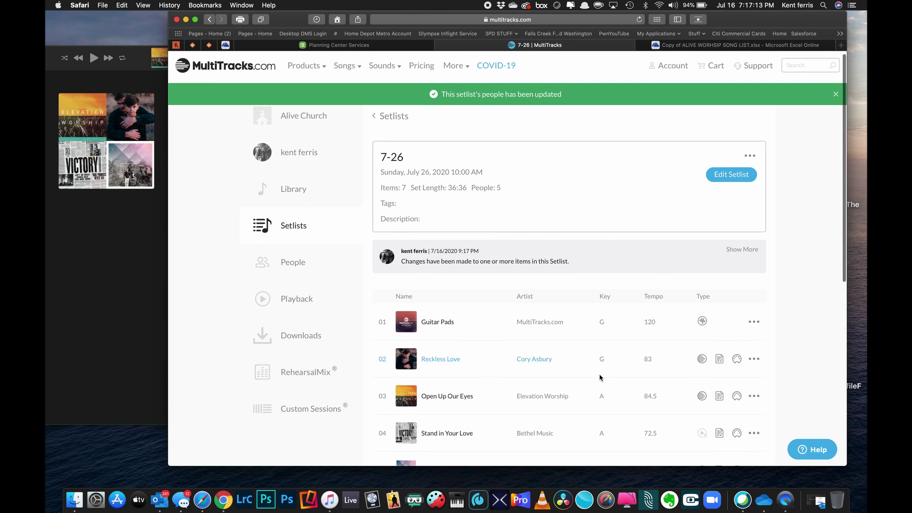
Email the 7-26 team "Hey - here is the set for the 26th - please validate keys." plus a line naming who leads all songs
{"action": "scroll", "coordinate": [599, 374], "scroll_direction": "down", "scroll_amount": 3}
{"action": "scroll", "coordinate": [599, 378], "scroll_direction": "down", "scroll_amount": 5}
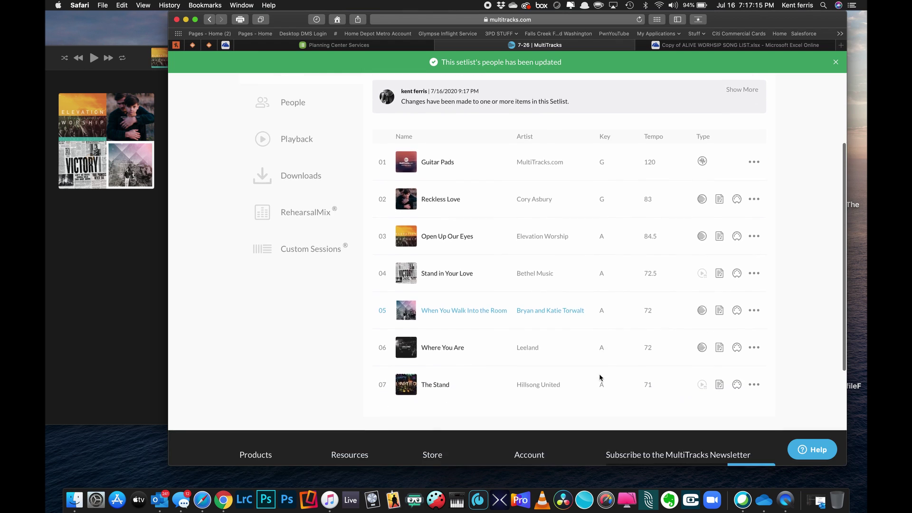
{"action": "scroll", "coordinate": [599, 377], "scroll_direction": "up", "scroll_amount": 8}
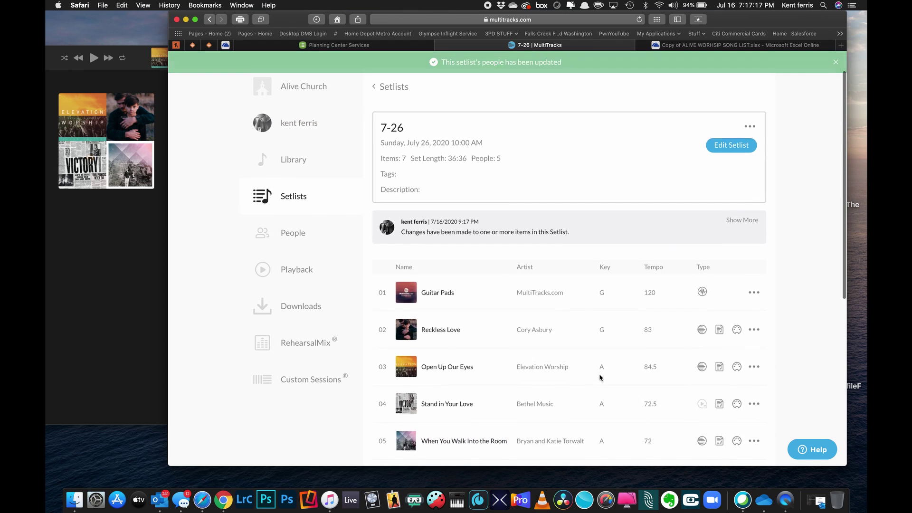
{"action": "left_click", "coordinate": [750, 137]}
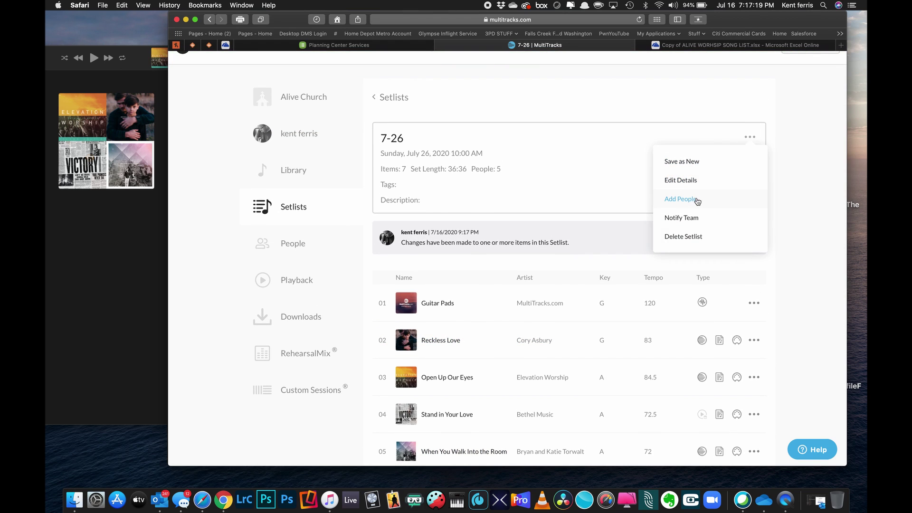
{"action": "left_click", "coordinate": [690, 218]}
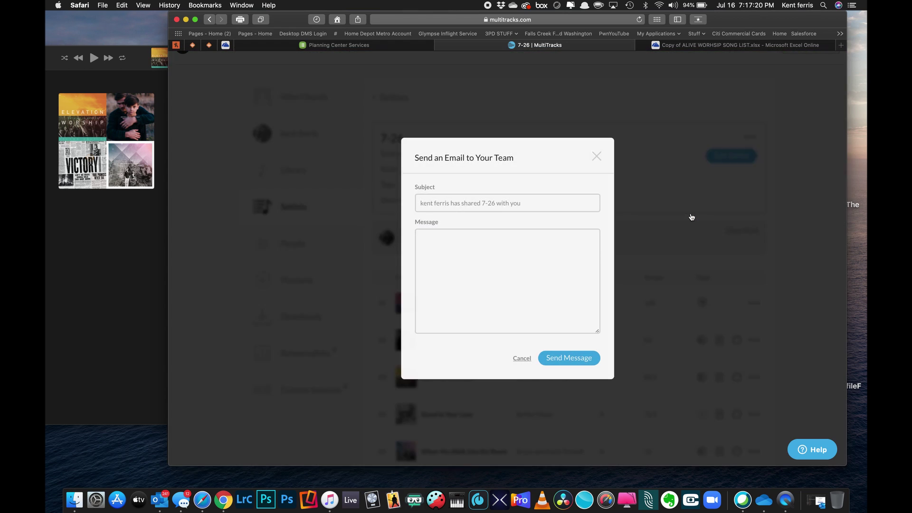
{"action": "left_click", "coordinate": [461, 244]}
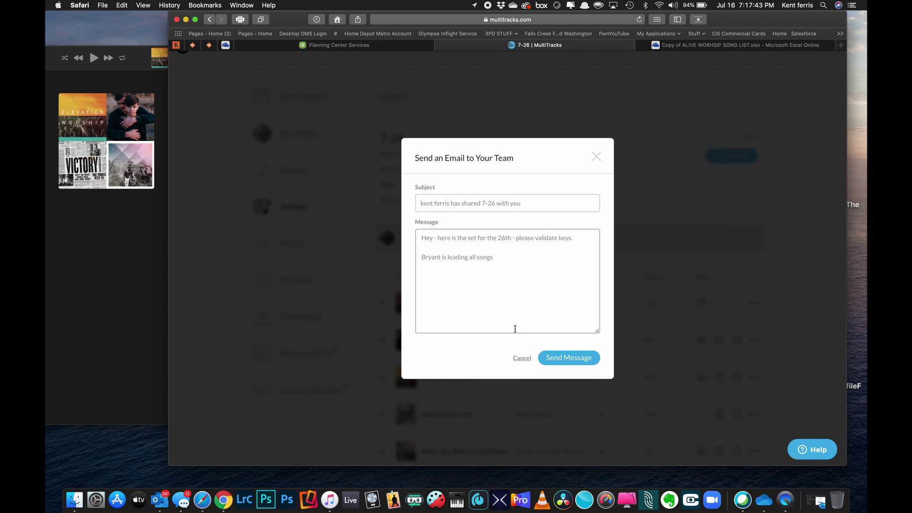
{"action": "left_click", "coordinate": [580, 362]}
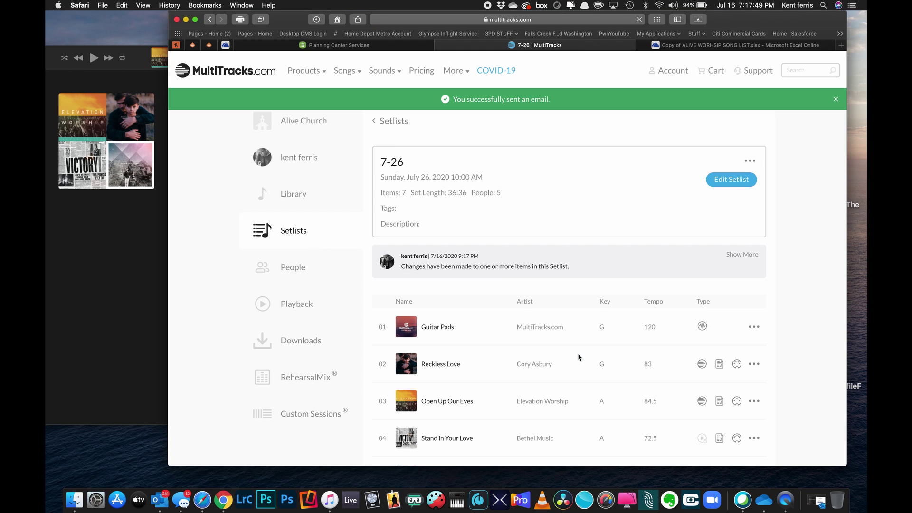
Review the 7-26 setlist's details and its songs with their artists, keys, tempos and available content types
{"action": "scroll", "coordinate": [578, 357], "scroll_direction": "down", "scroll_amount": 5}
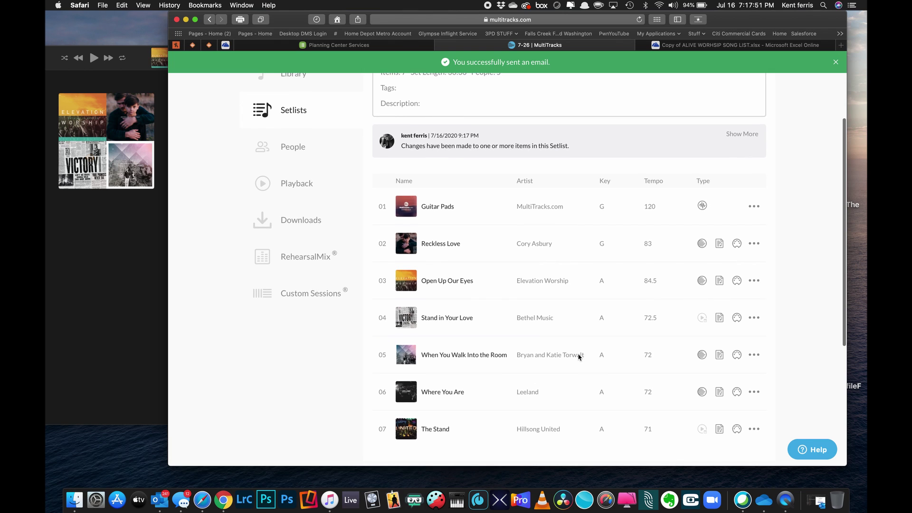
{"action": "scroll", "coordinate": [578, 357], "scroll_direction": "down", "scroll_amount": 5}
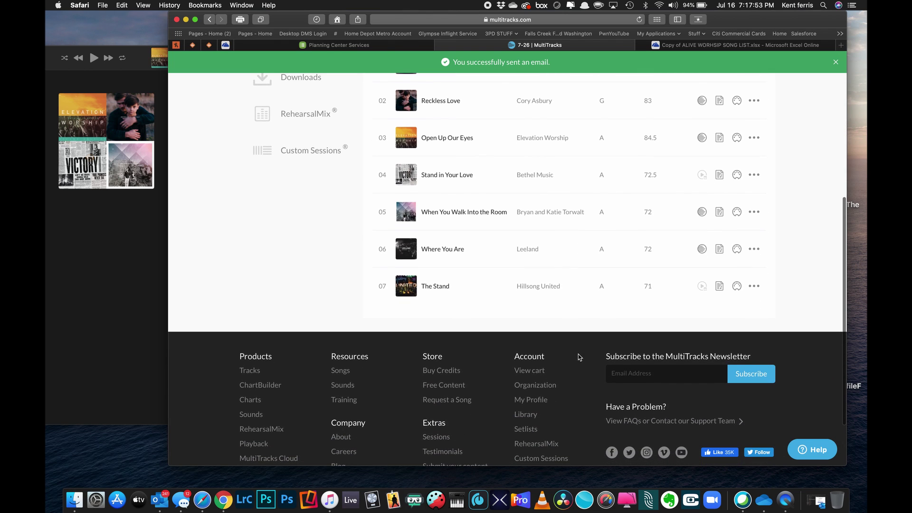
{"action": "scroll", "coordinate": [579, 357], "scroll_direction": "up", "scroll_amount": 4}
{"action": "scroll", "coordinate": [578, 357], "scroll_direction": "up", "scroll_amount": 1}
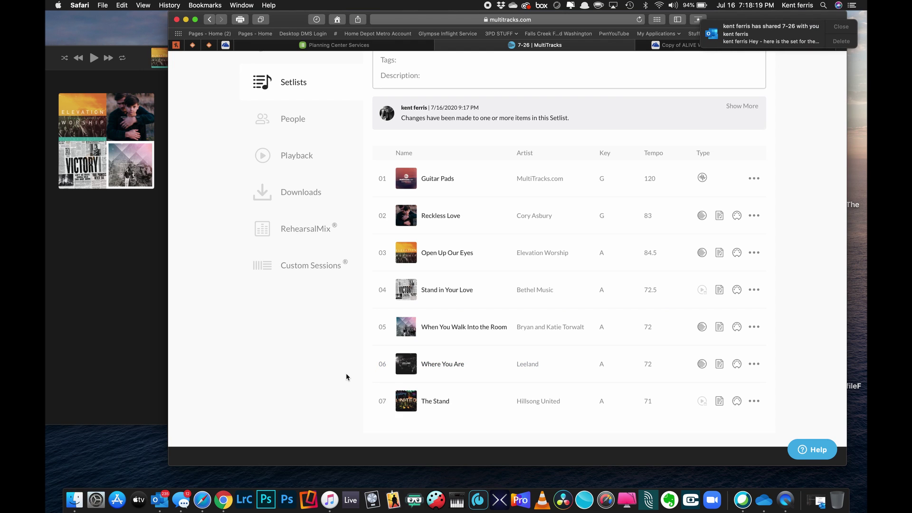
{"action": "scroll", "coordinate": [345, 374], "scroll_direction": "up", "scroll_amount": 5}
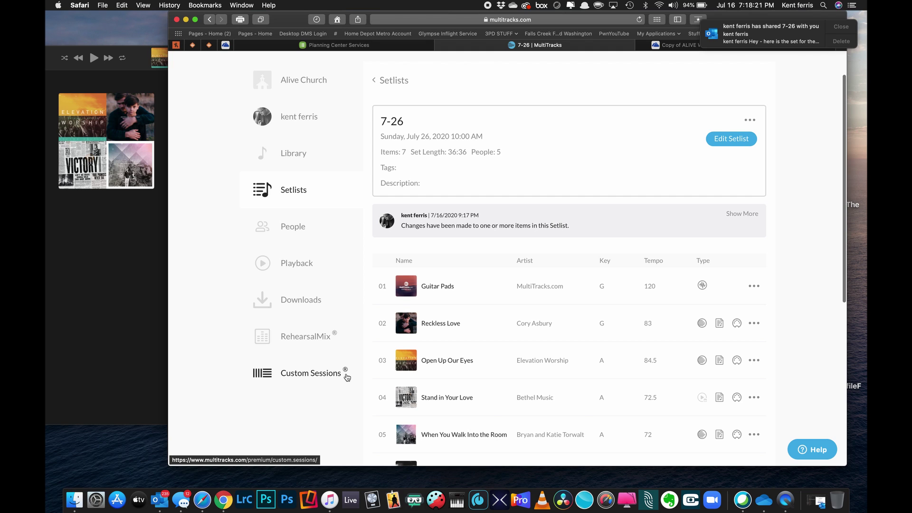
{"action": "scroll", "coordinate": [347, 377], "scroll_direction": "down", "scroll_amount": 6}
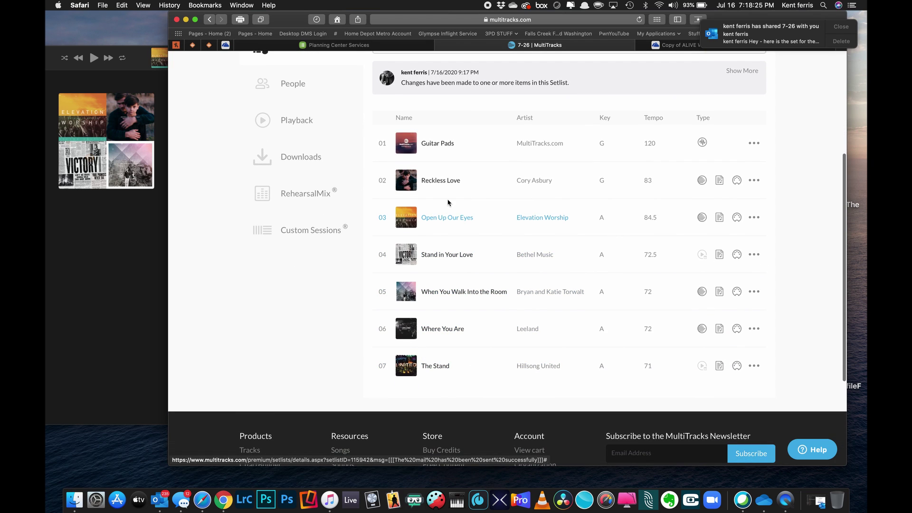
{"action": "scroll", "coordinate": [494, 237], "scroll_direction": "up", "scroll_amount": 2}
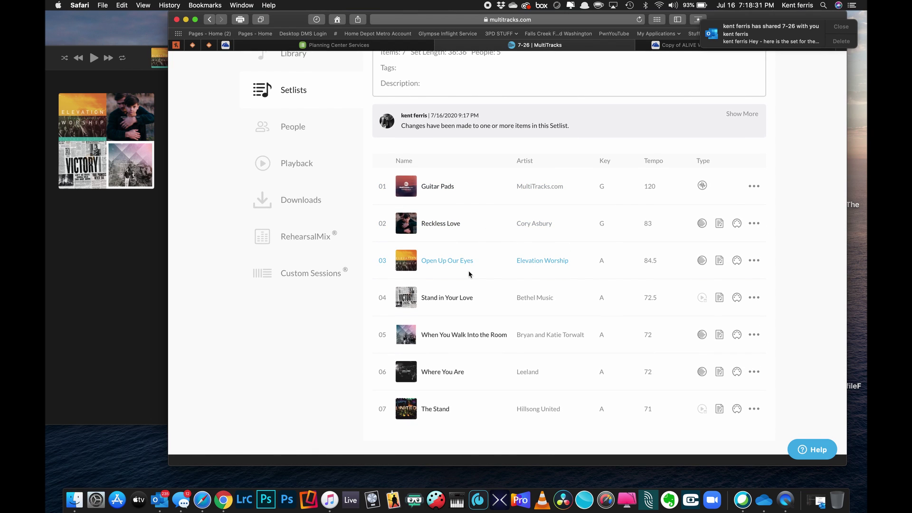
{"action": "scroll", "coordinate": [468, 274], "scroll_direction": "up", "scroll_amount": 6}
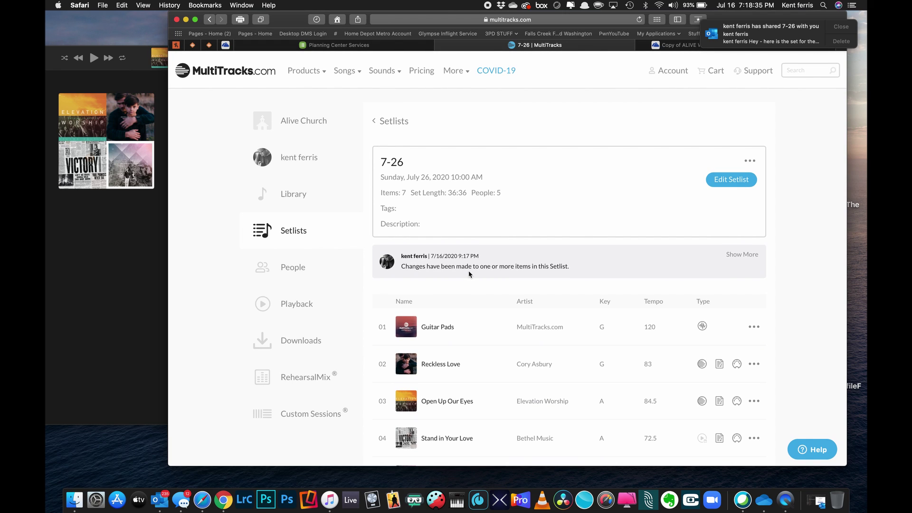
Switch to Planning Center Services, open the July 26, 2020 Sunday Morning Gathering plan and move the browser window to reveal the 07-26 playlist
{"action": "left_click", "coordinate": [389, 47]}
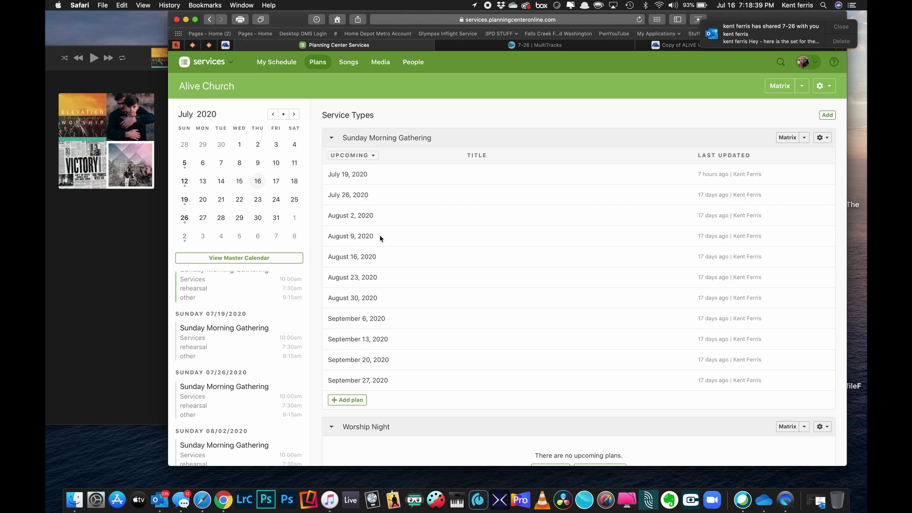
{"action": "left_click", "coordinate": [357, 196]}
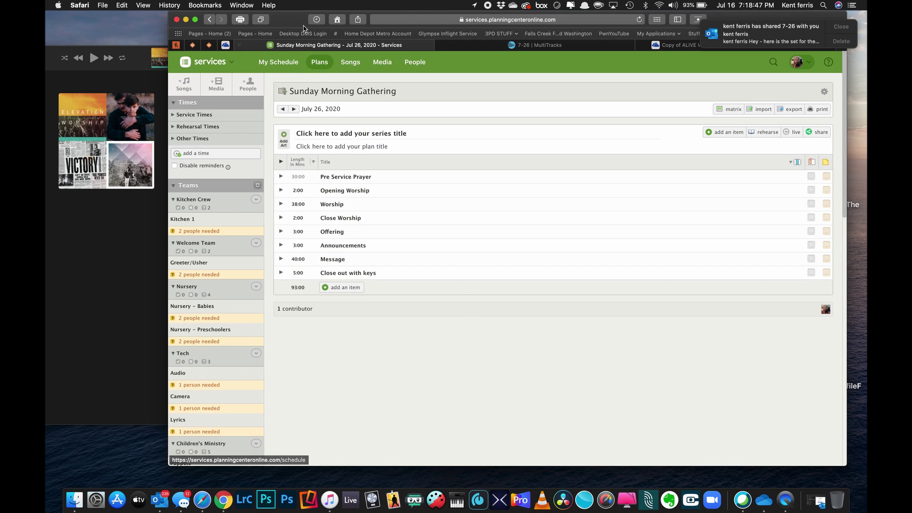
{"action": "left_click_drag", "start_coordinate": [291, 19], "coordinate": [415, 41]}
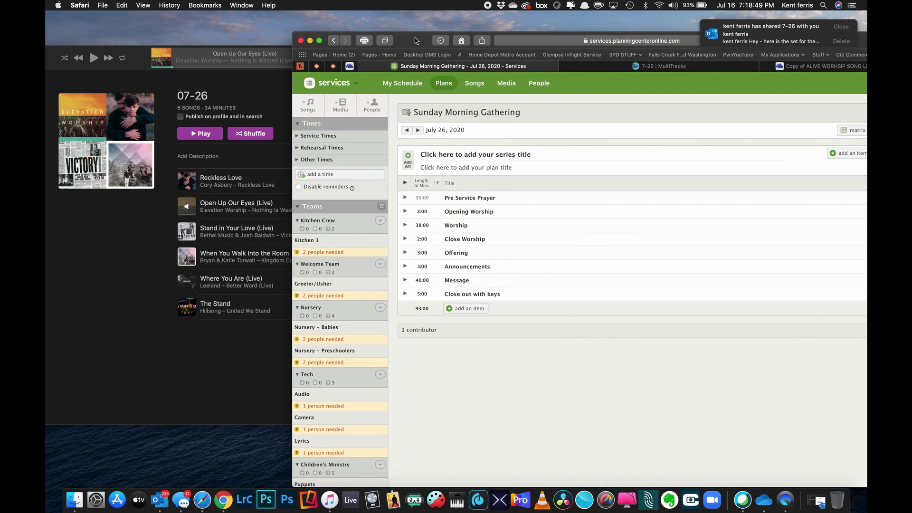
Add the song Reckless Love (Cory Asbury) to the July 26 plan in the key of G
{"action": "left_click", "coordinate": [450, 309]}
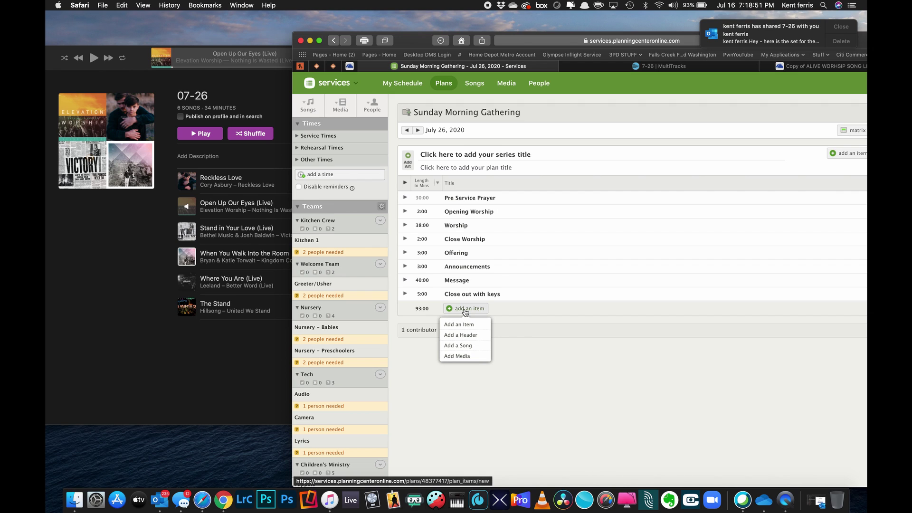
{"action": "left_click", "coordinate": [466, 349]}
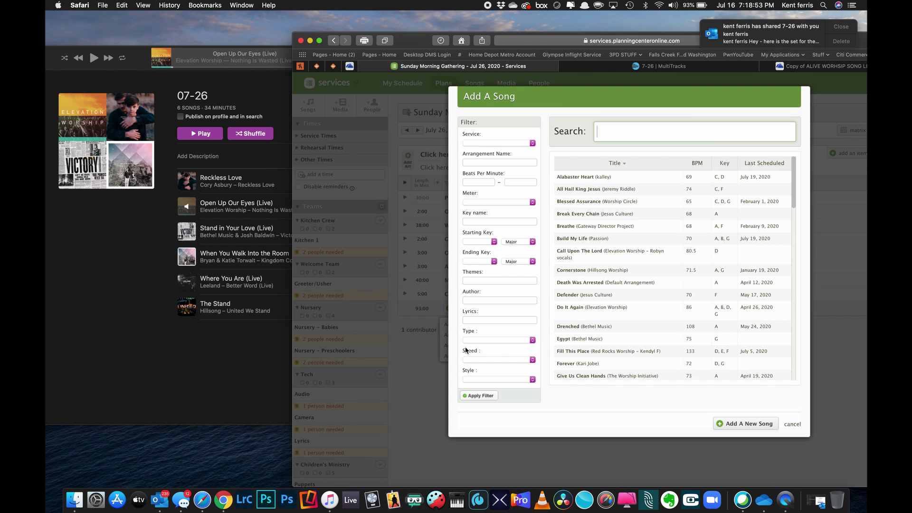
{"action": "scroll", "coordinate": [687, 234], "scroll_direction": "down", "scroll_amount": 15}
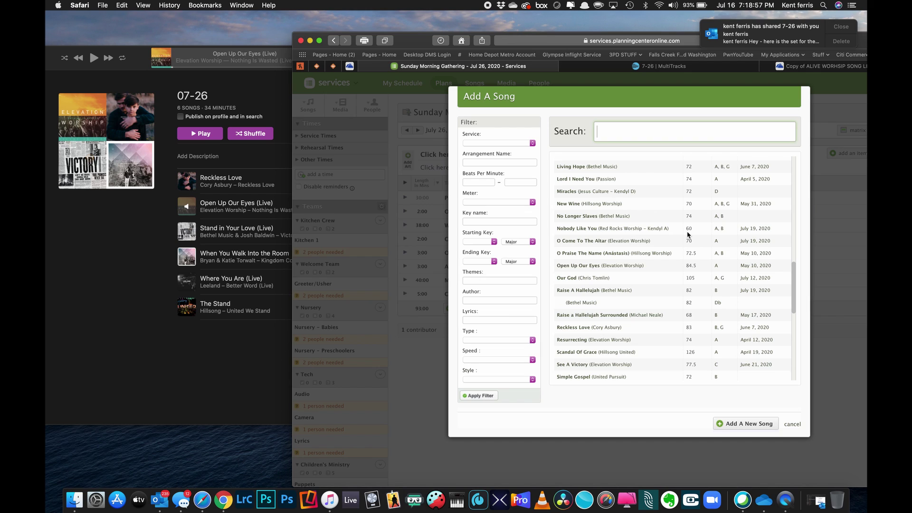
{"action": "left_click", "coordinate": [610, 327]}
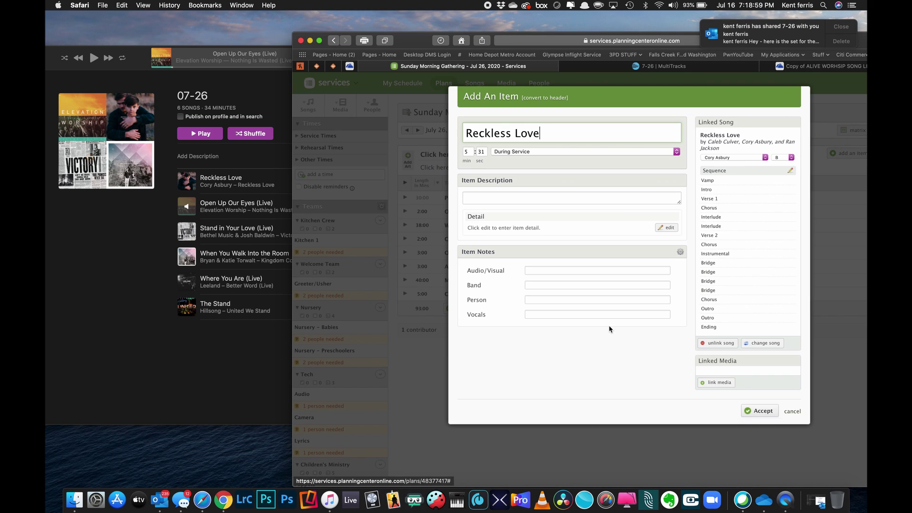
{"action": "left_click", "coordinate": [791, 159]}
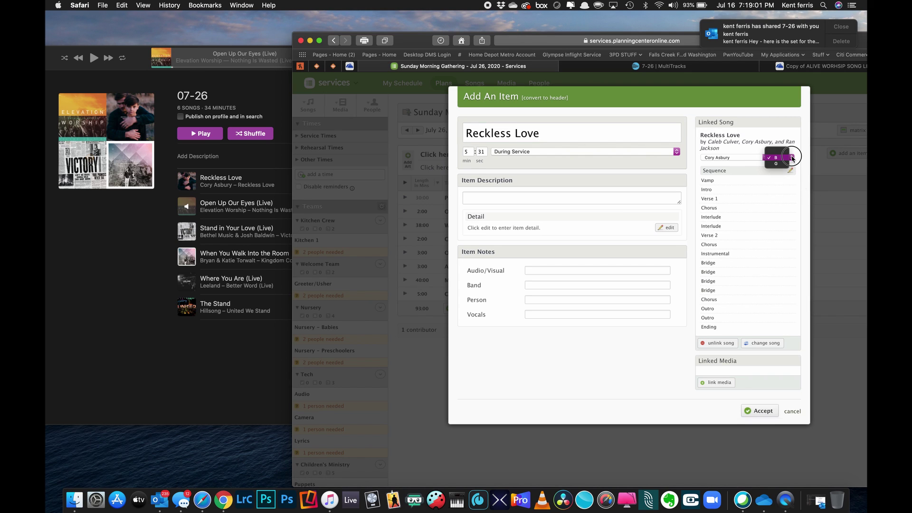
{"action": "left_click", "coordinate": [783, 164]}
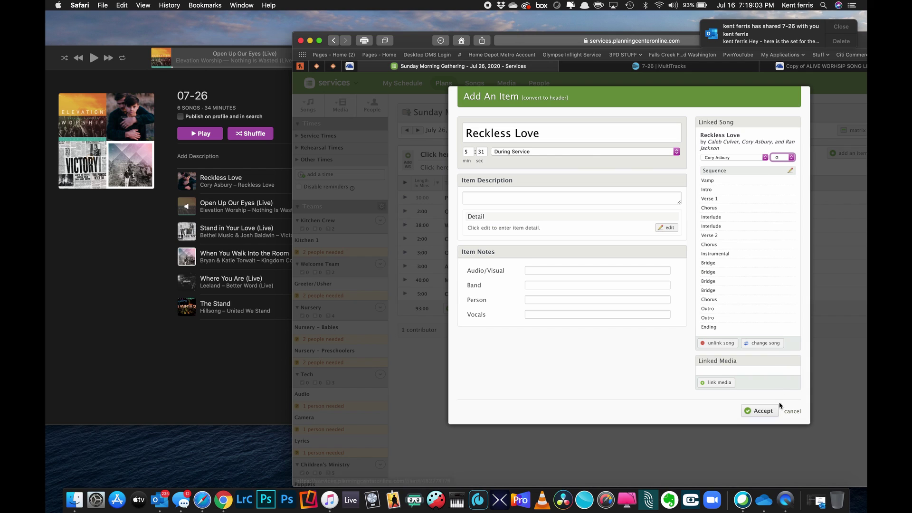
{"action": "left_click", "coordinate": [760, 410]}
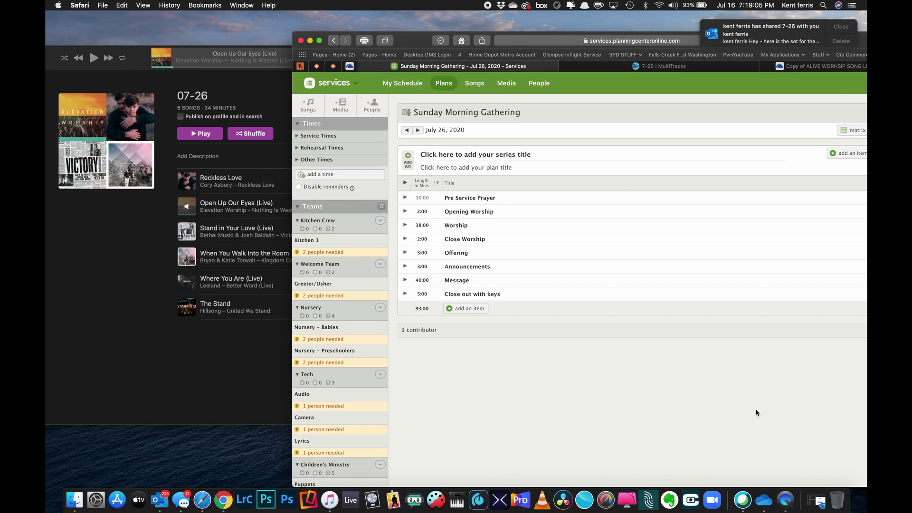
Add the song Open Up Our Eyes (Elevation Worship) to the July 26 plan, keeping the key of A
{"action": "left_click", "coordinate": [470, 322]}
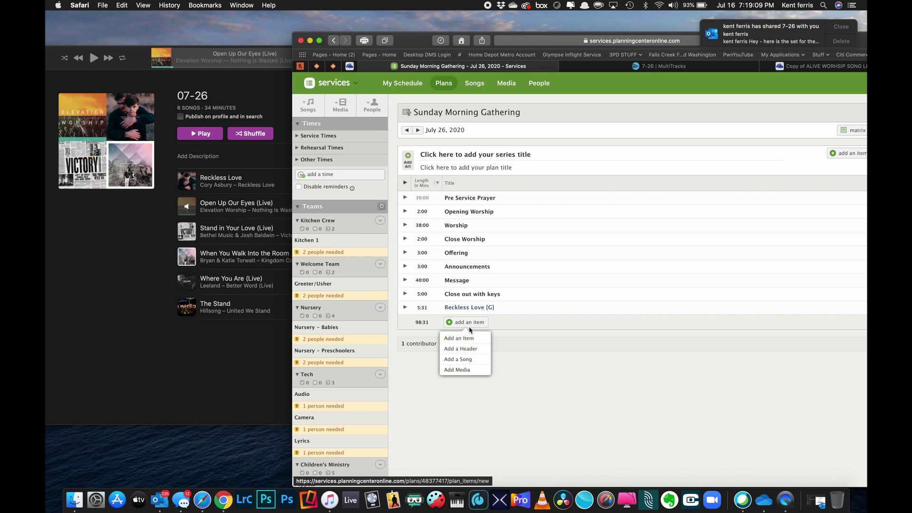
{"action": "left_click", "coordinate": [463, 359]}
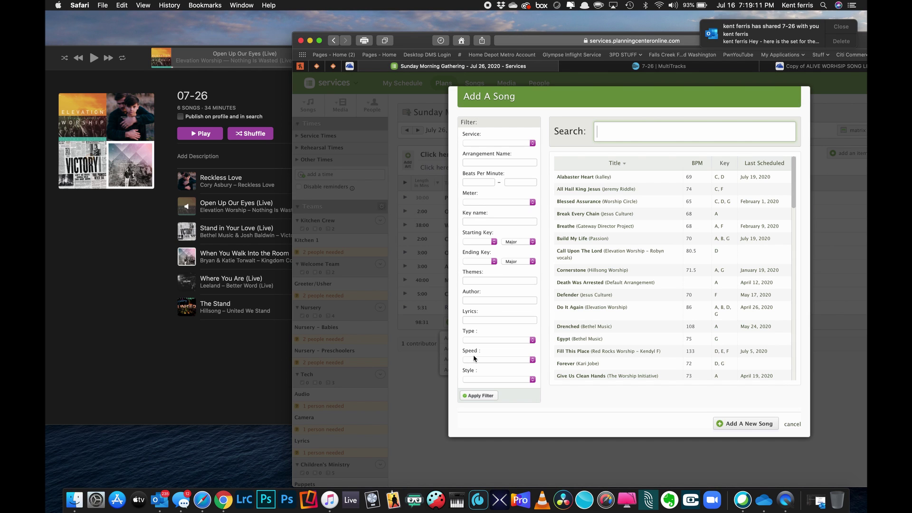
{"action": "scroll", "coordinate": [679, 286], "scroll_direction": "down", "scroll_amount": 15}
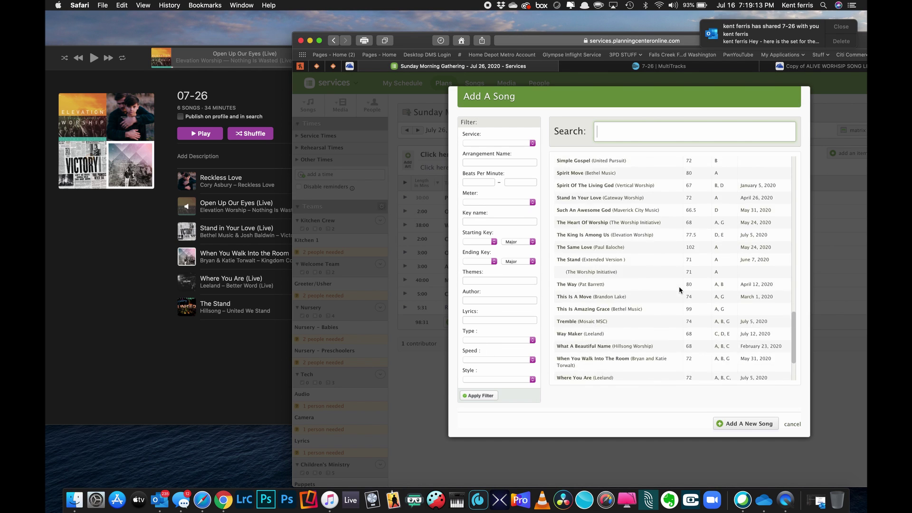
{"action": "scroll", "coordinate": [679, 285], "scroll_direction": "up", "scroll_amount": 10}
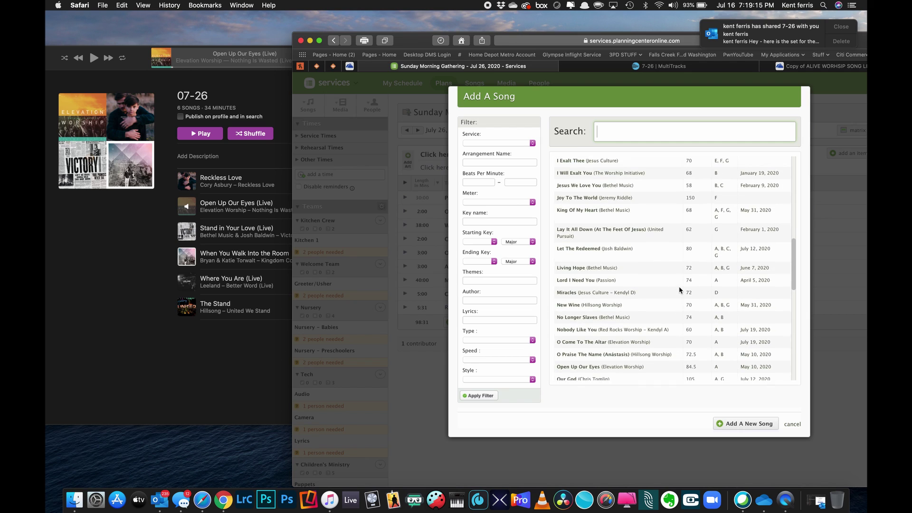
{"action": "scroll", "coordinate": [679, 286], "scroll_direction": "down", "scroll_amount": 3}
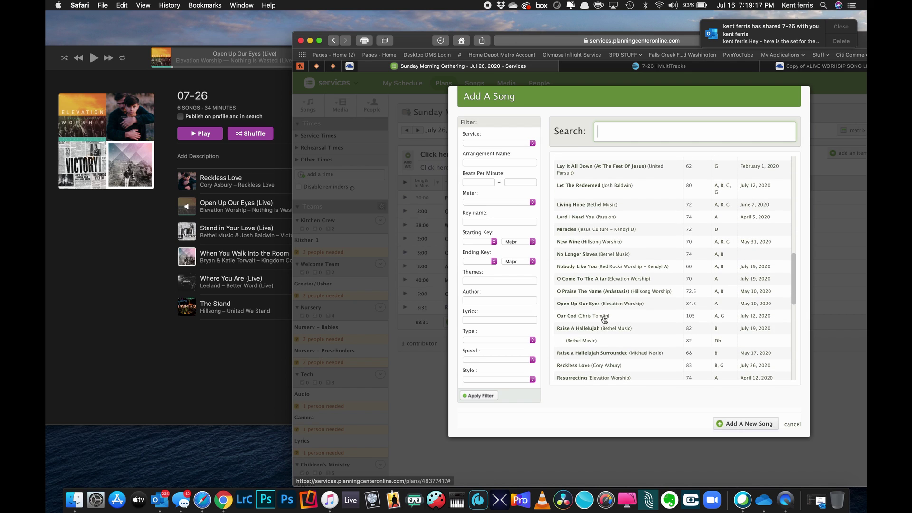
{"action": "left_click", "coordinate": [597, 308]}
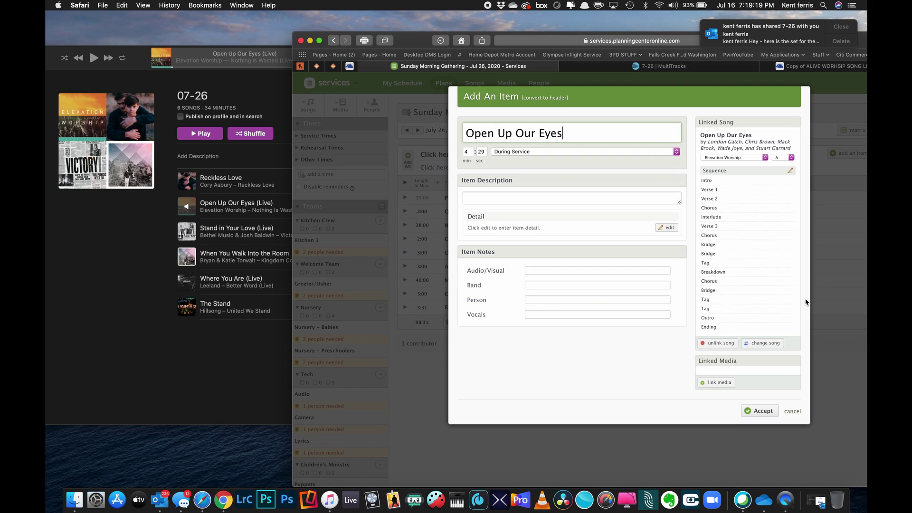
{"action": "left_click", "coordinate": [756, 411]}
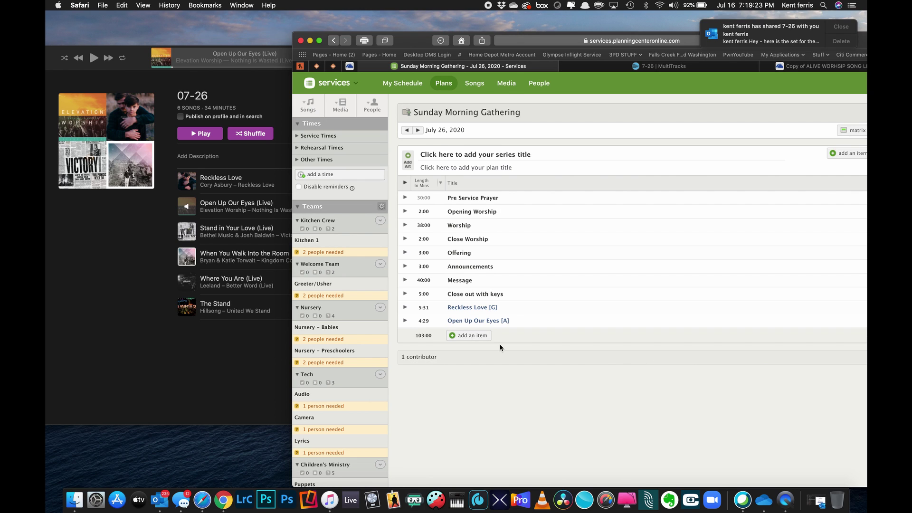
Add the song Stand In Your Love (Gateway Worship) to the July 26 plan, keeping the key of A
{"action": "left_click", "coordinate": [470, 335]}
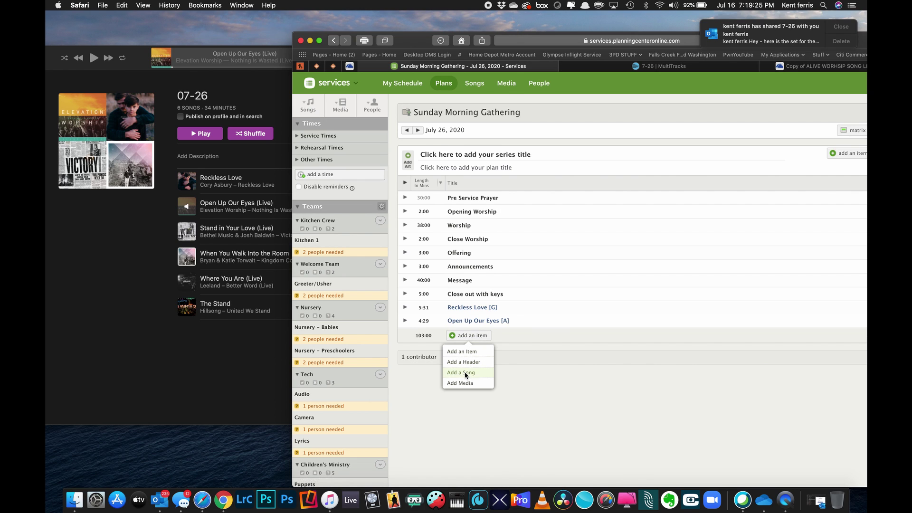
{"action": "left_click", "coordinate": [466, 375]}
{"action": "scroll", "coordinate": [612, 283], "scroll_direction": "down", "scroll_amount": 10}
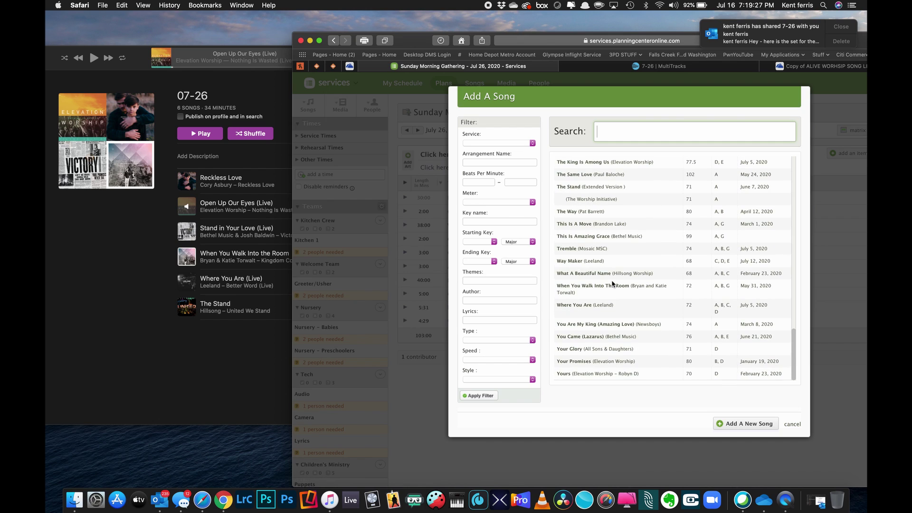
{"action": "scroll", "coordinate": [612, 283], "scroll_direction": "up", "scroll_amount": 3}
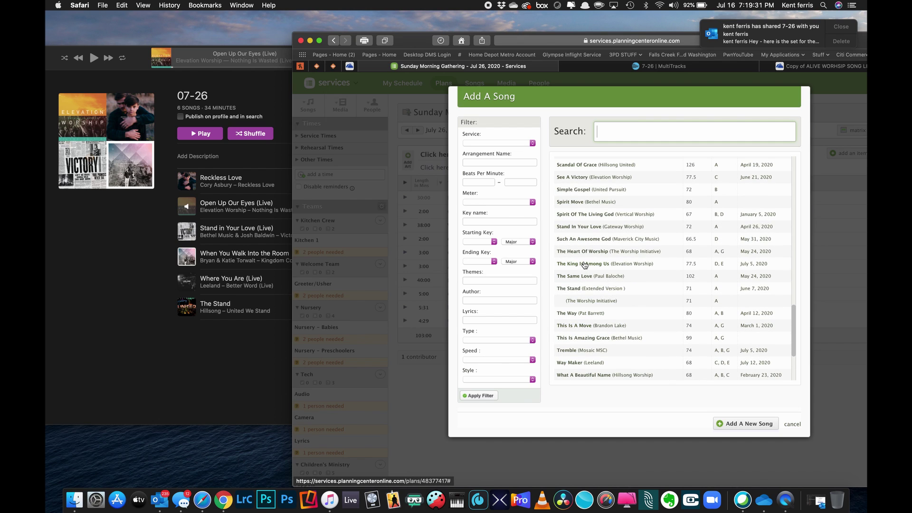
{"action": "left_click", "coordinate": [584, 228]}
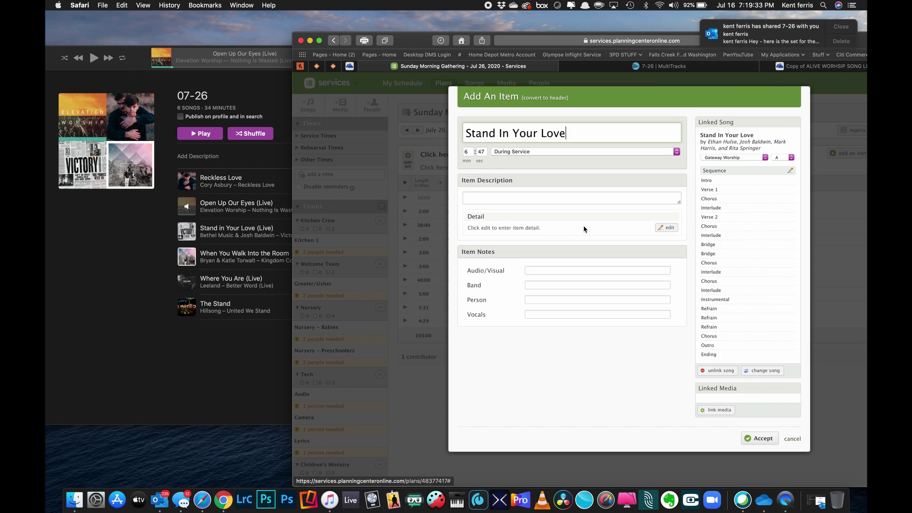
{"action": "left_click", "coordinate": [755, 437]}
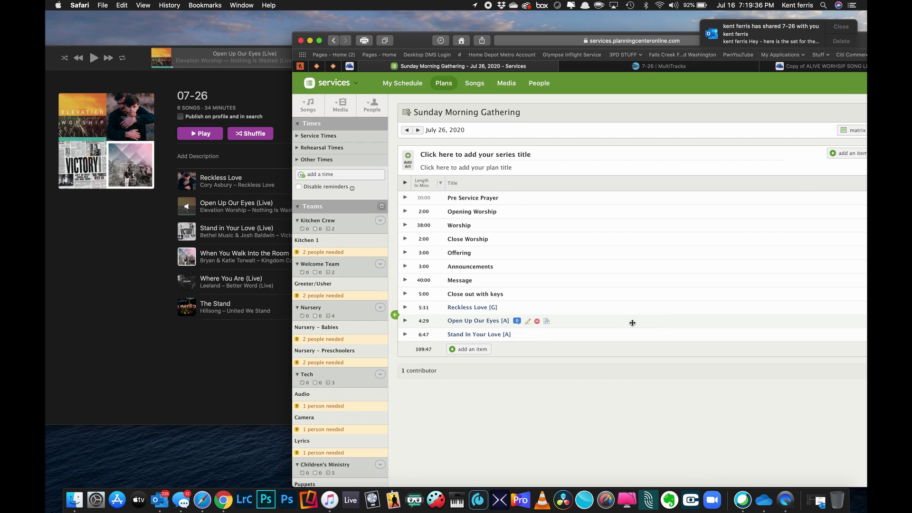
Add the song When You Walk Into The Room (Bryan and Katie Torwalt) to the July 26 plan, keeping the key of A
{"action": "left_click", "coordinate": [469, 349]}
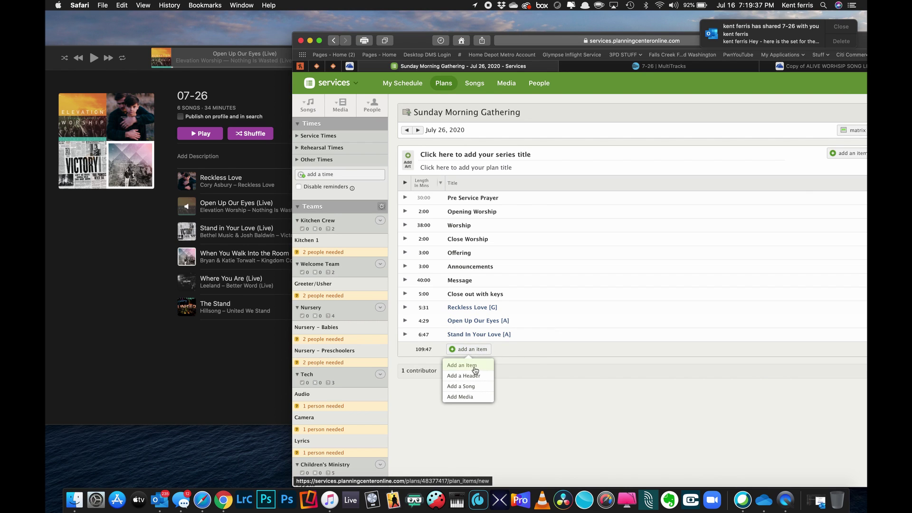
{"action": "left_click", "coordinate": [472, 387]}
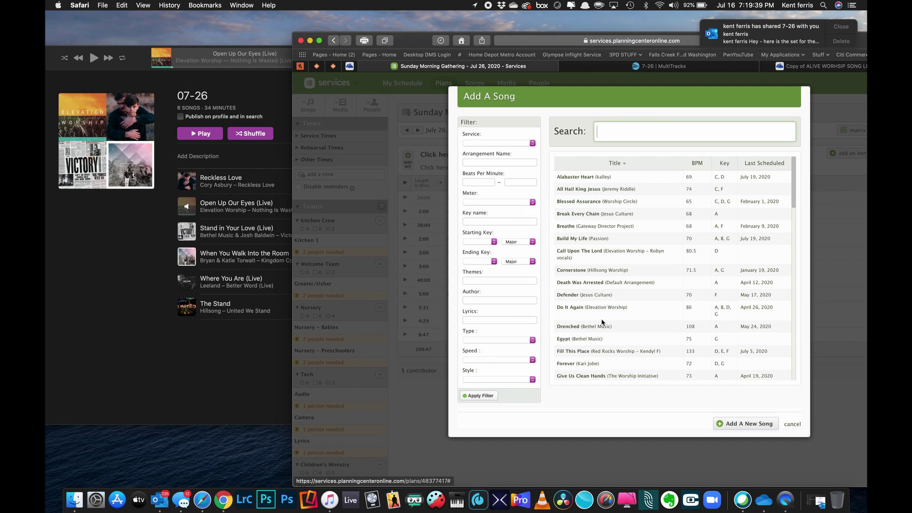
{"action": "scroll", "coordinate": [603, 322], "scroll_direction": "down", "scroll_amount": 20}
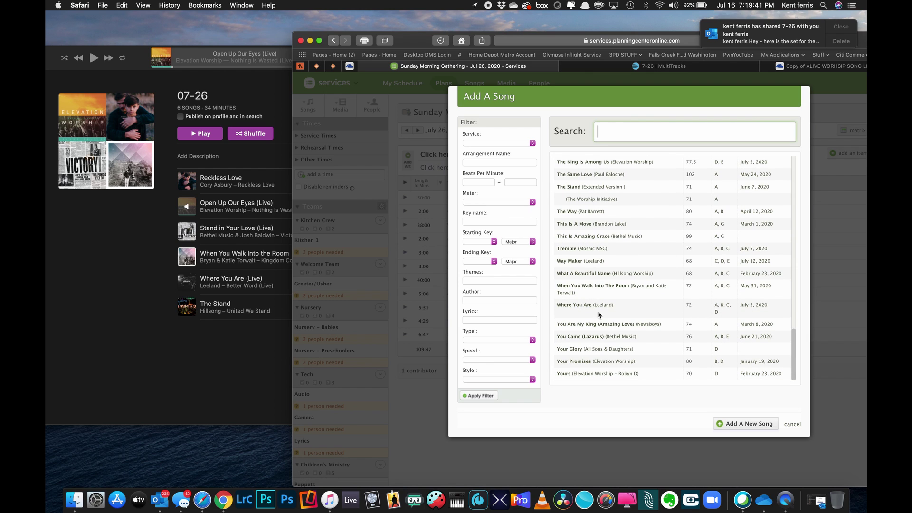
{"action": "left_click", "coordinate": [596, 286]}
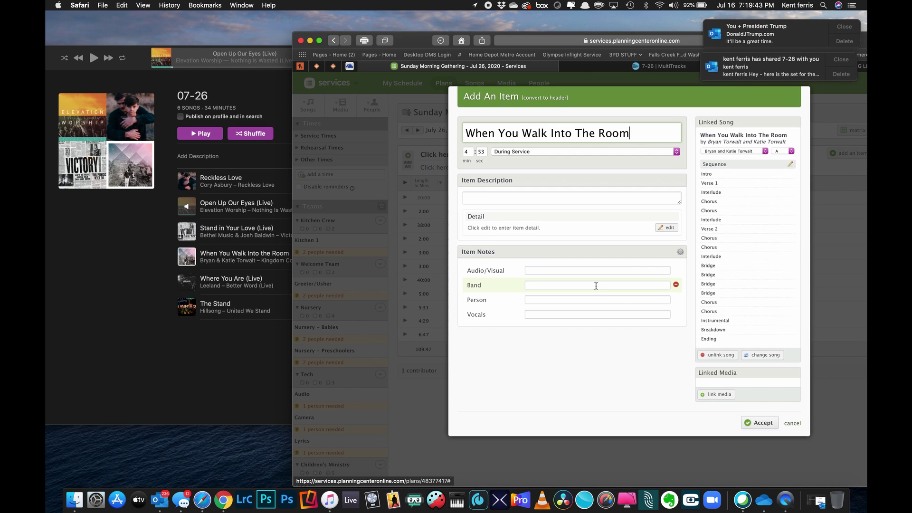
{"action": "left_click", "coordinate": [761, 423]}
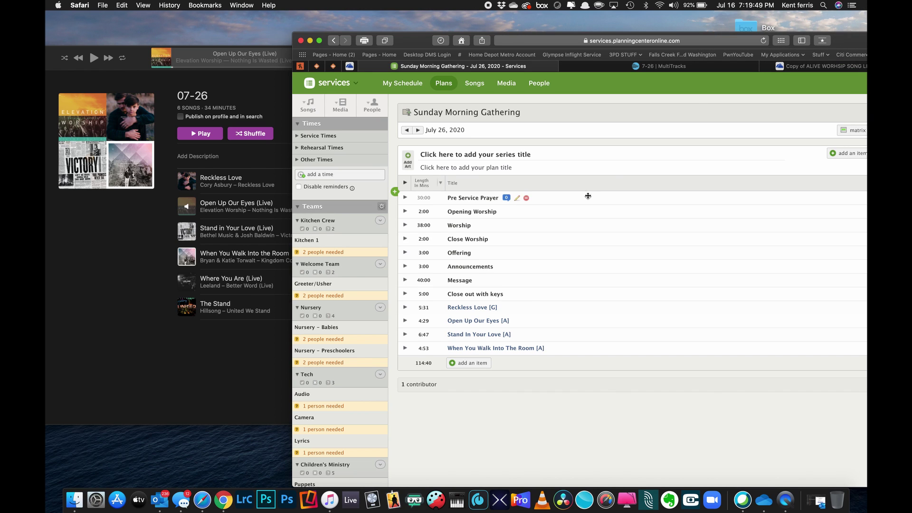
Add the song Where You Are (Leeland) to the July 26 plan in the key of A
{"action": "left_click", "coordinate": [470, 363]}
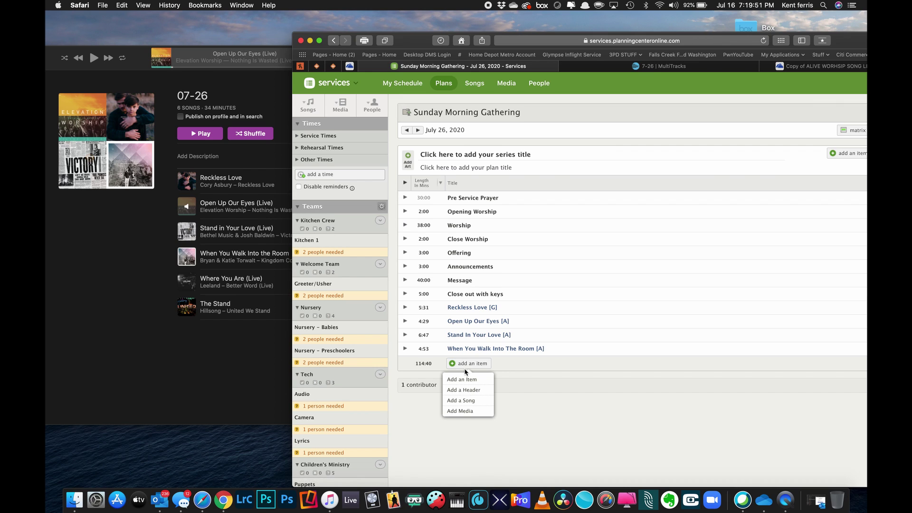
{"action": "left_click", "coordinate": [466, 400]}
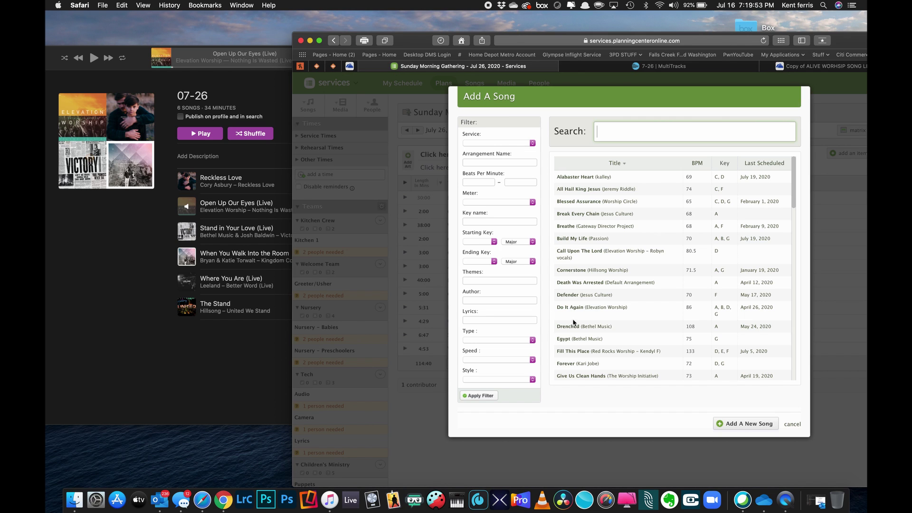
{"action": "scroll", "coordinate": [589, 332], "scroll_direction": "down", "scroll_amount": 10}
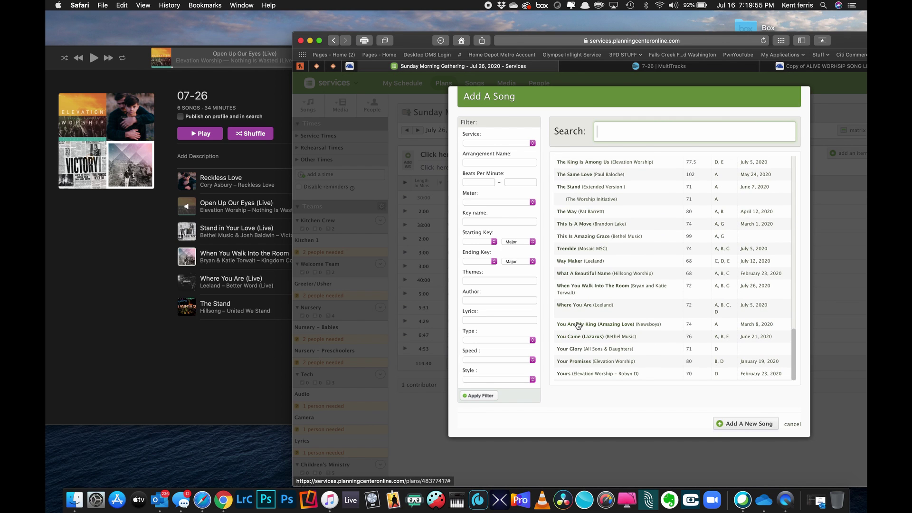
{"action": "left_click", "coordinate": [576, 309]}
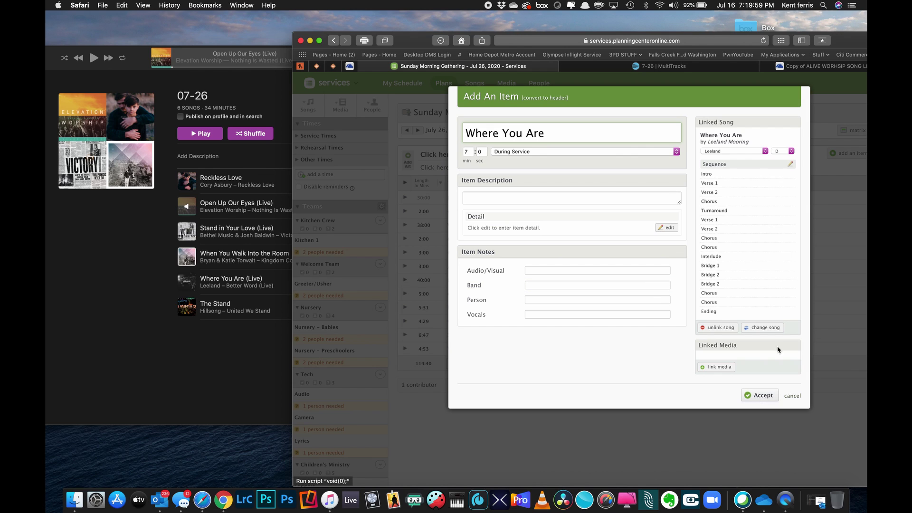
{"action": "left_click", "coordinate": [790, 152]}
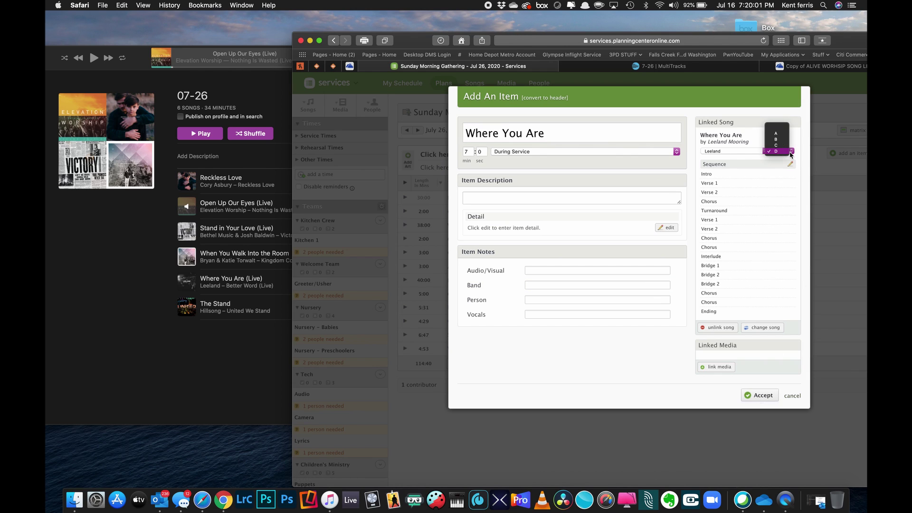
{"action": "left_click", "coordinate": [784, 135]}
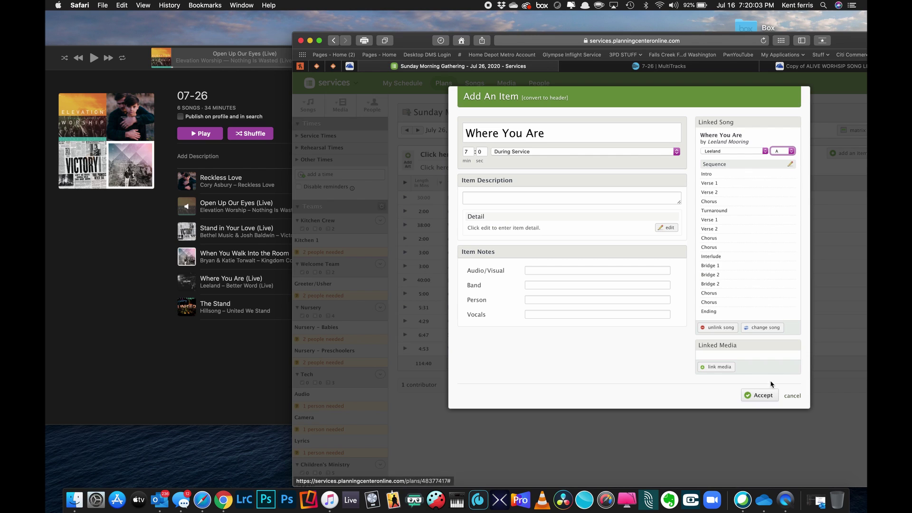
{"action": "left_click", "coordinate": [757, 396]}
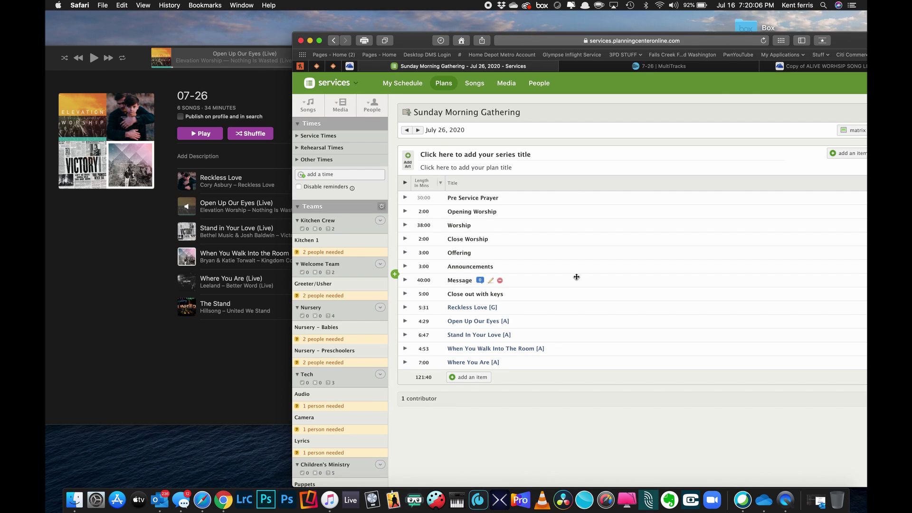
Add the Extended Version of The Stand to the July 26 plan, keeping the key of A
{"action": "left_click", "coordinate": [471, 377]}
{"action": "left_click", "coordinate": [468, 415]}
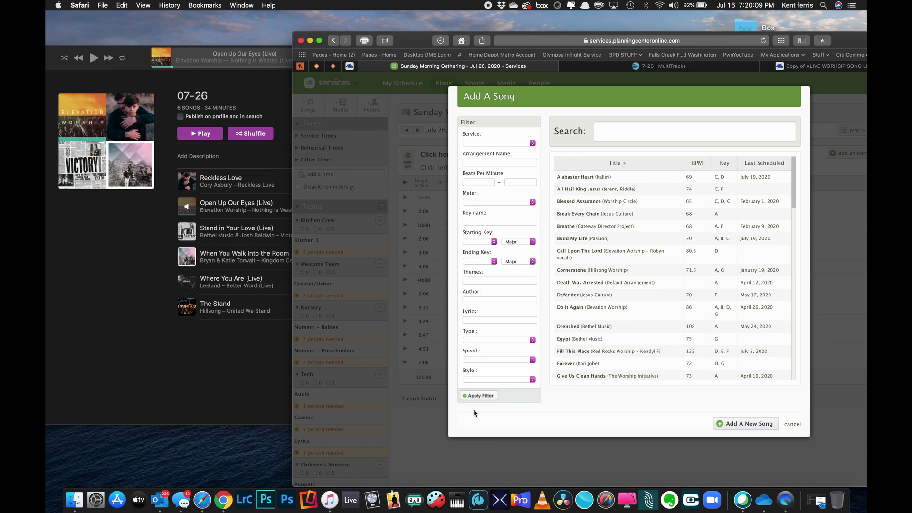
{"action": "scroll", "coordinate": [597, 291], "scroll_direction": "down", "scroll_amount": 15}
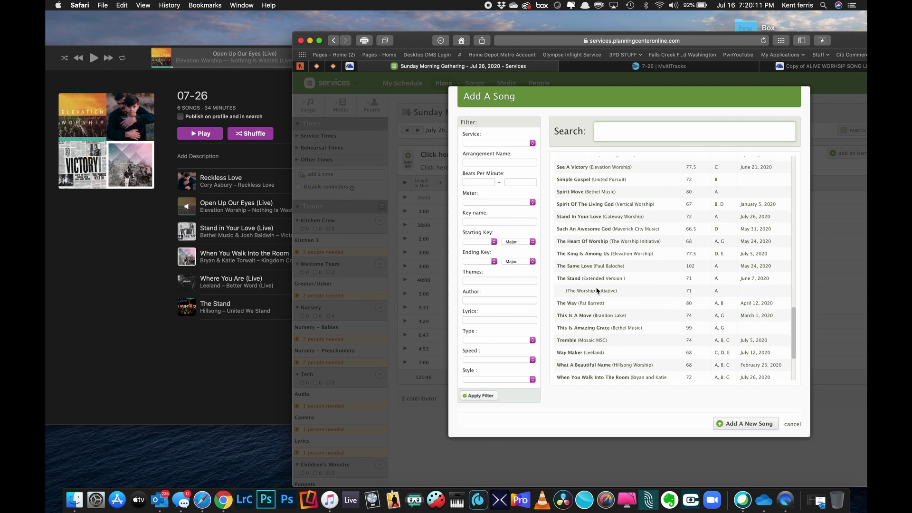
{"action": "left_click", "coordinate": [581, 269]}
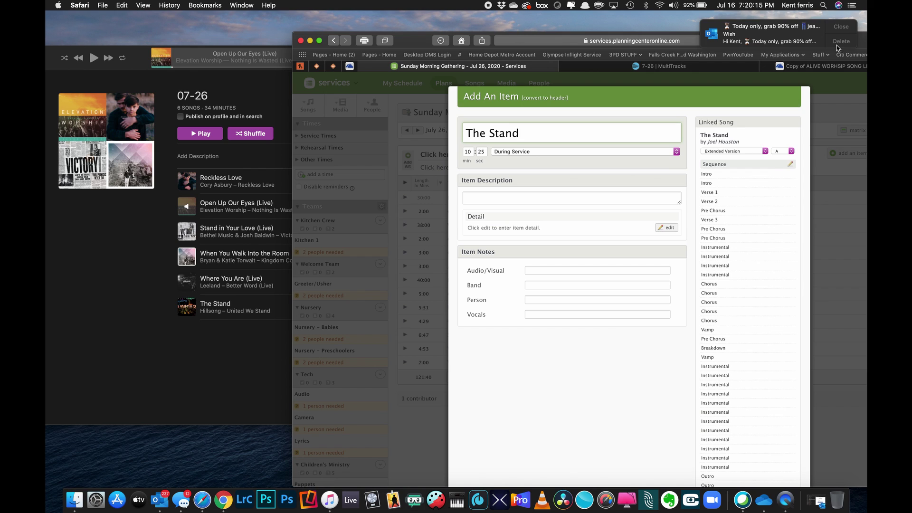
{"action": "left_click", "coordinate": [841, 27]}
{"action": "scroll", "coordinate": [750, 309], "scroll_direction": "down", "scroll_amount": 10}
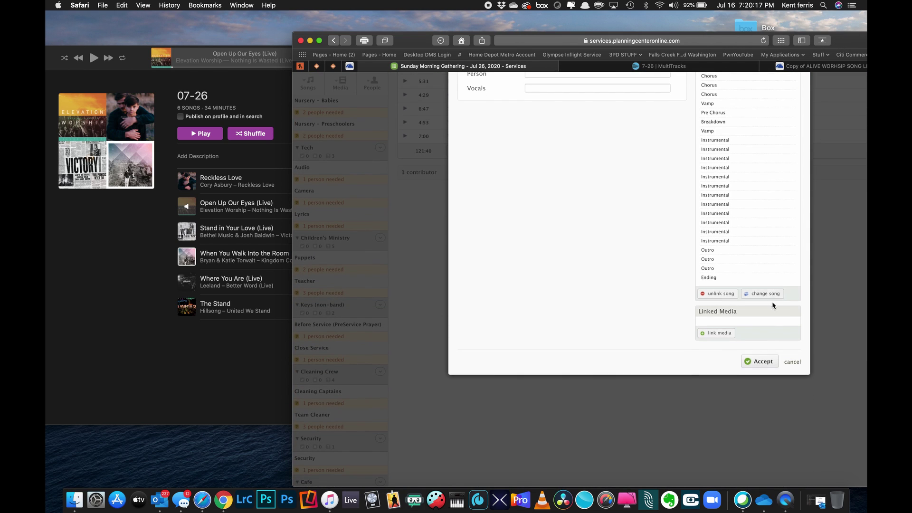
{"action": "left_click", "coordinate": [760, 362]}
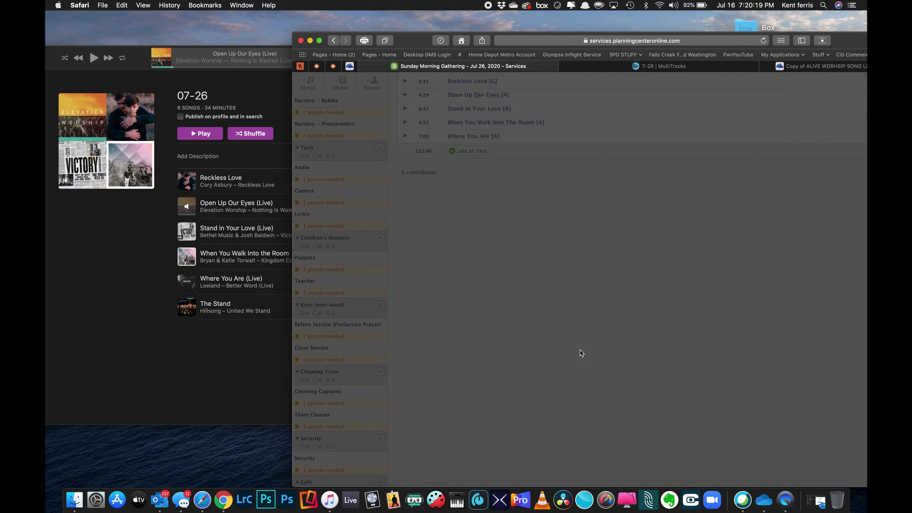
Move the six songs directly below the Worship item, in playlist order from Reckless Love to The Stand
{"action": "scroll", "coordinate": [508, 307], "scroll_direction": "up", "scroll_amount": 5}
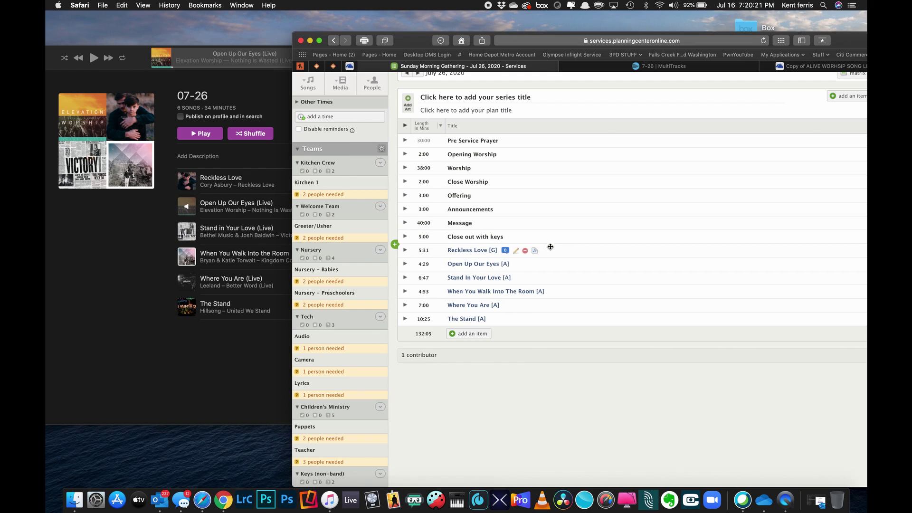
{"action": "left_click_drag", "start_coordinate": [553, 249], "coordinate": [551, 180]}
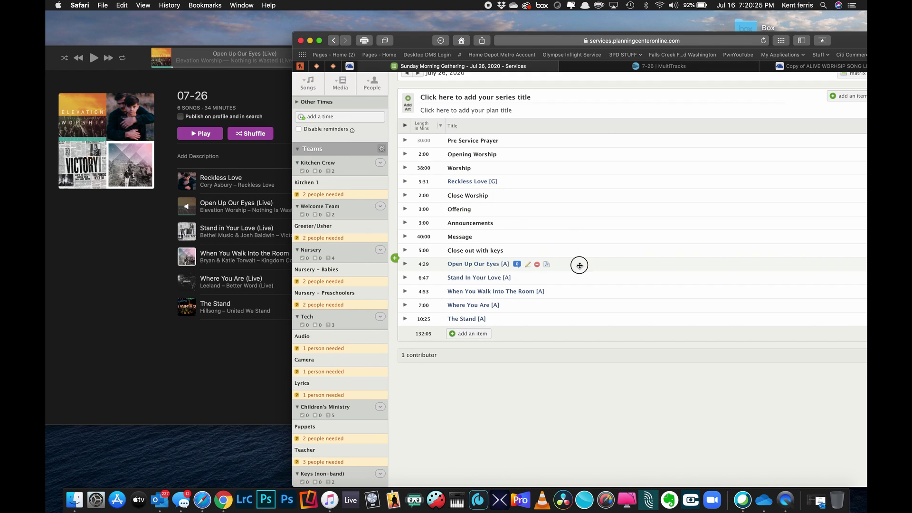
{"action": "left_click_drag", "start_coordinate": [580, 265], "coordinate": [585, 197]}
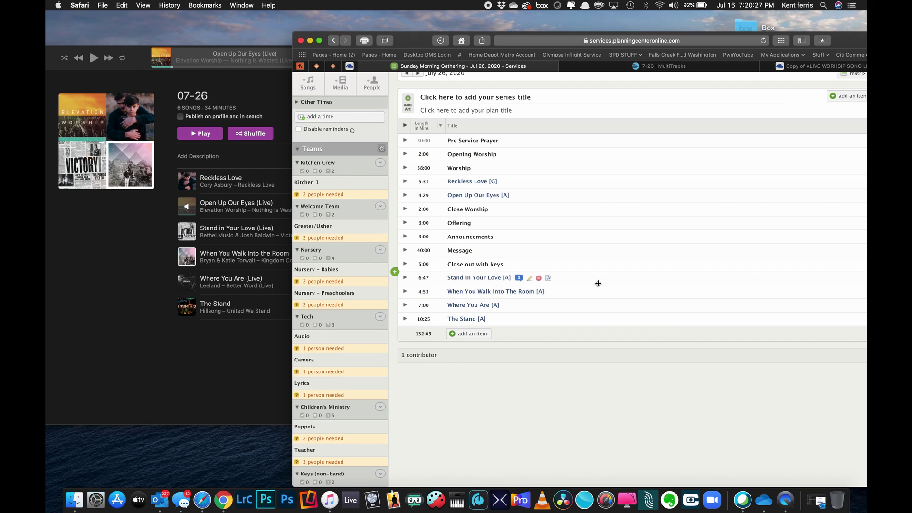
{"action": "left_click_drag", "start_coordinate": [601, 279], "coordinate": [605, 207]}
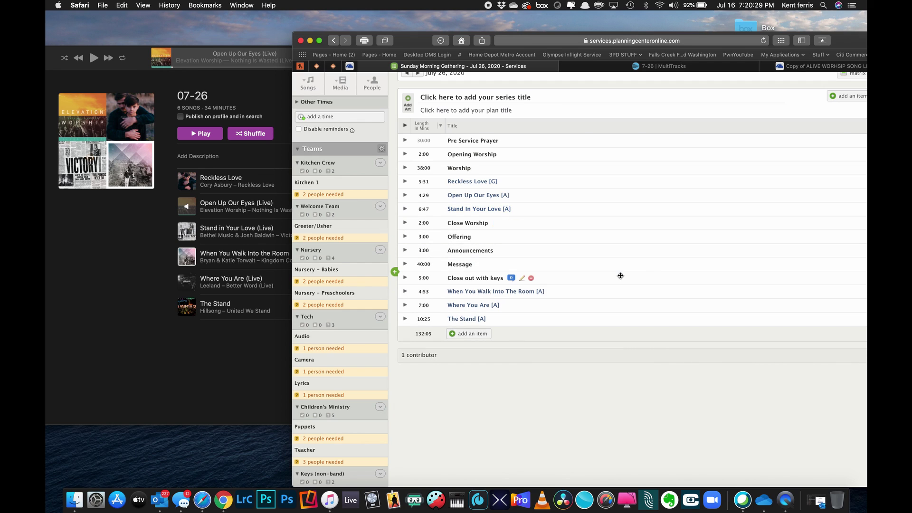
{"action": "left_click_drag", "start_coordinate": [617, 289], "coordinate": [616, 222]}
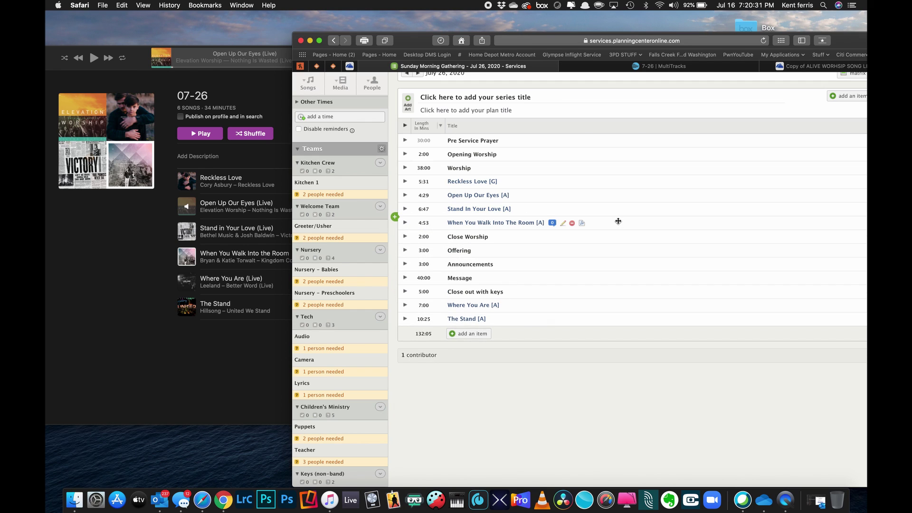
{"action": "left_click_drag", "start_coordinate": [623, 307], "coordinate": [621, 242]}
{"action": "left_click_drag", "start_coordinate": [619, 320], "coordinate": [620, 249]}
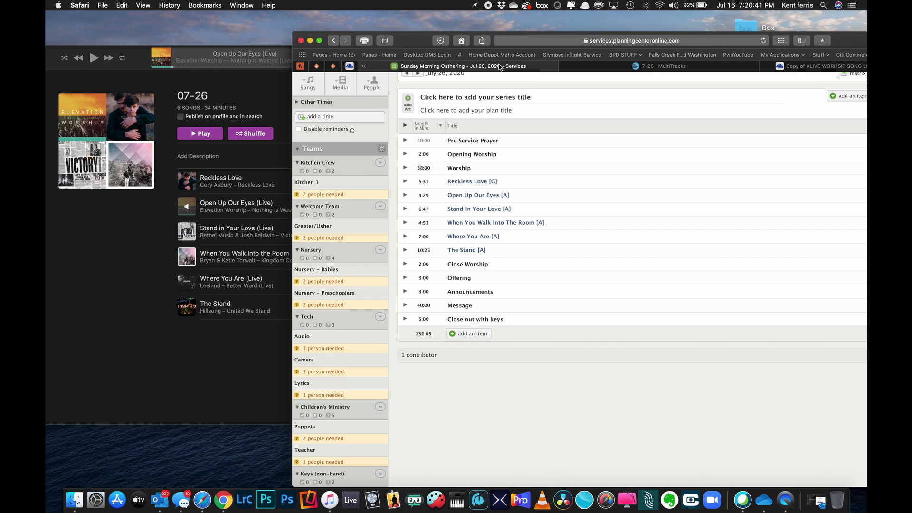
Switch to the ALIVE WORHSIP SONG LIST workbook in Excel and review the songs' leaders, keys and dates used
{"action": "left_click", "coordinate": [816, 68]}
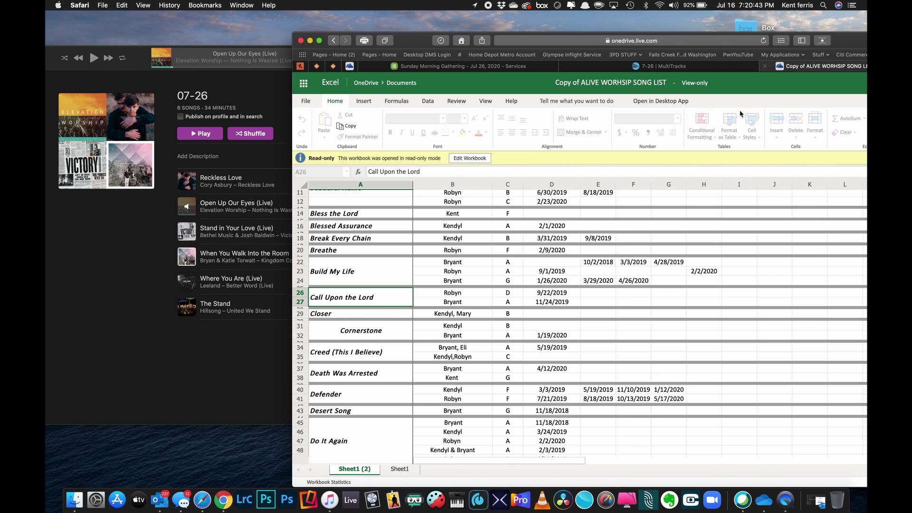
{"action": "scroll", "coordinate": [491, 380], "scroll_direction": "down", "scroll_amount": 15}
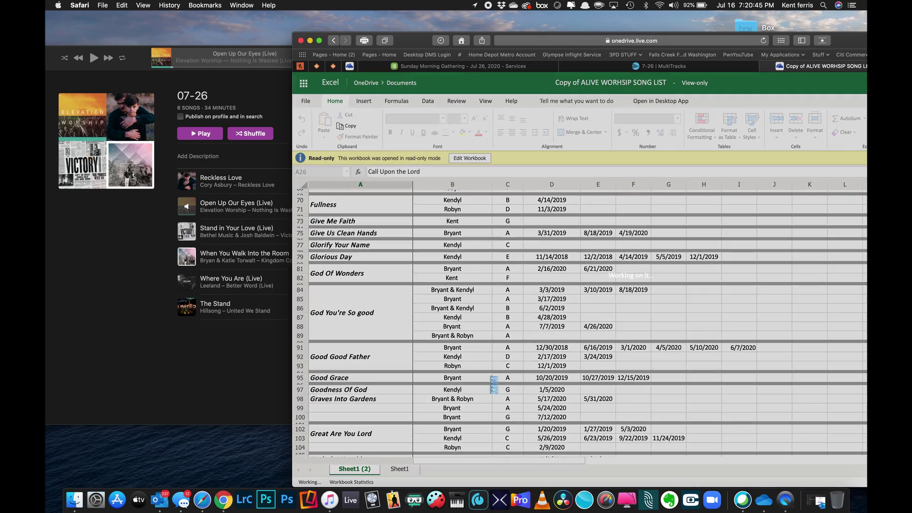
{"action": "scroll", "coordinate": [494, 385], "scroll_direction": "down", "scroll_amount": 20}
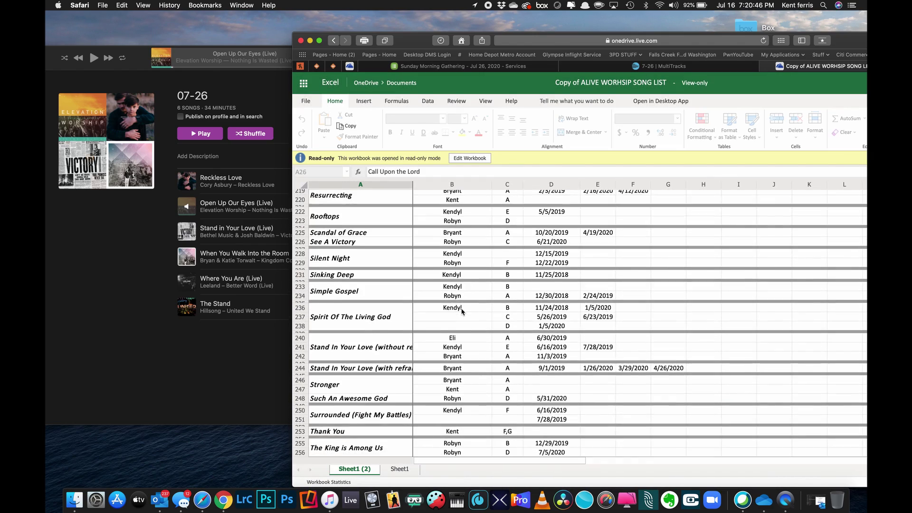
{"action": "scroll", "coordinate": [461, 312], "scroll_direction": "up", "scroll_amount": 6}
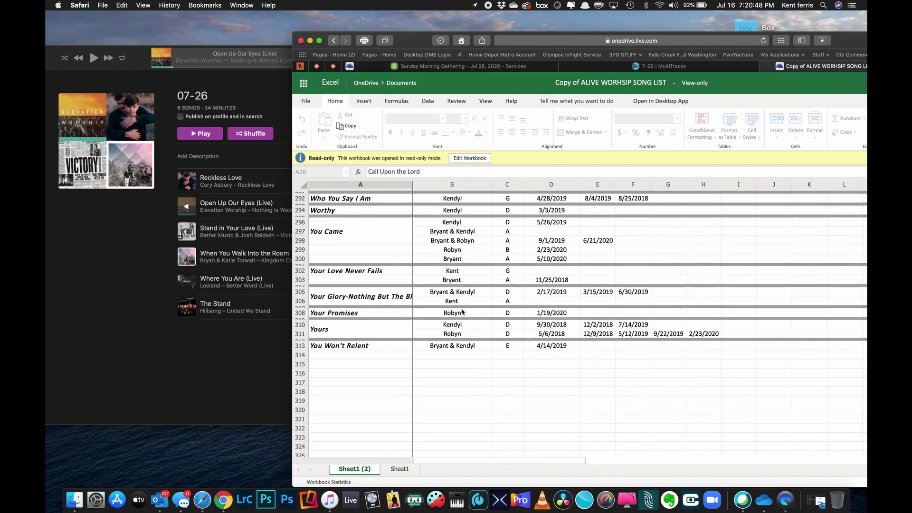
{"action": "scroll", "coordinate": [462, 312], "scroll_direction": "up", "scroll_amount": 5}
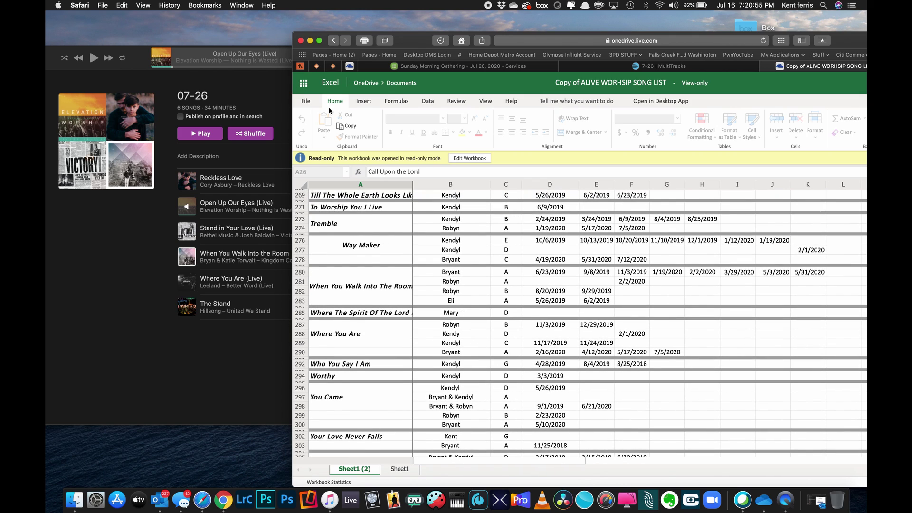
Return to the July 26 plan in Planning Center Services and assign the person last used July 19, 2020 to the Tech team's Audio position
{"action": "left_click", "coordinate": [455, 67]}
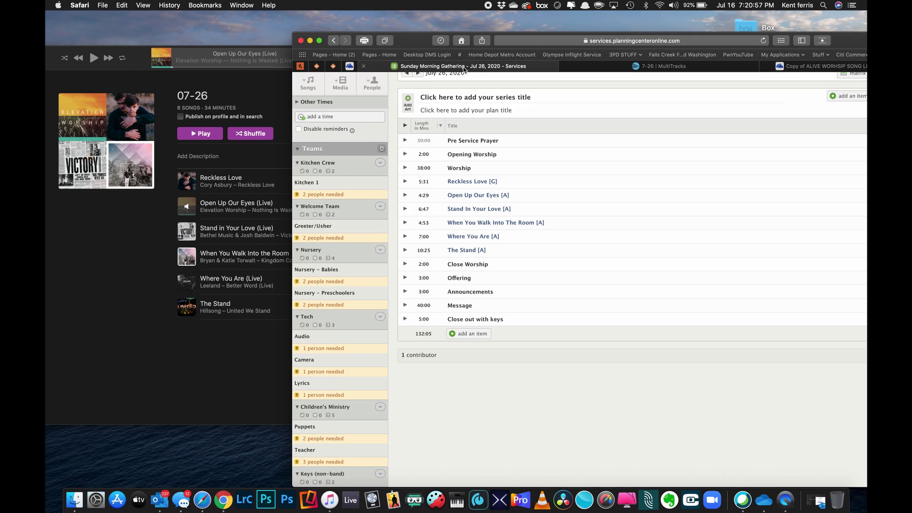
{"action": "scroll", "coordinate": [540, 314], "scroll_direction": "down", "scroll_amount": 1}
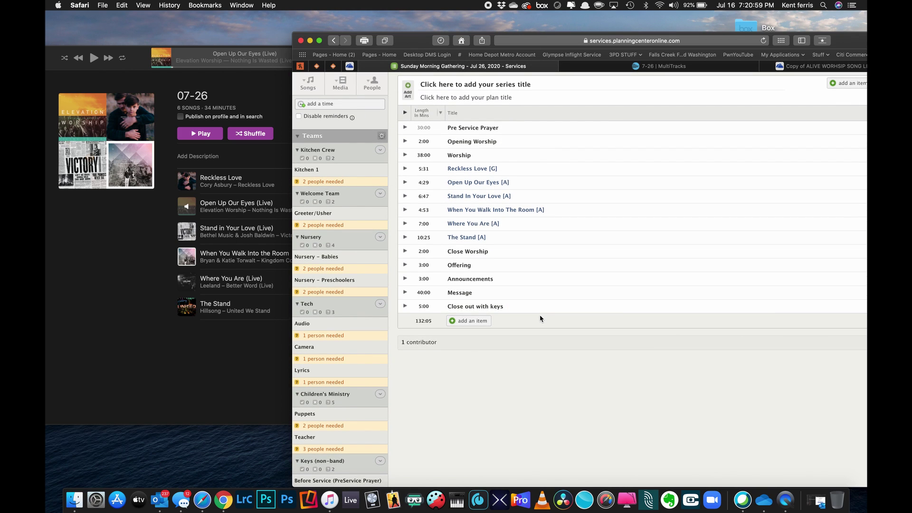
{"action": "scroll", "coordinate": [465, 353], "scroll_direction": "up", "scroll_amount": 2}
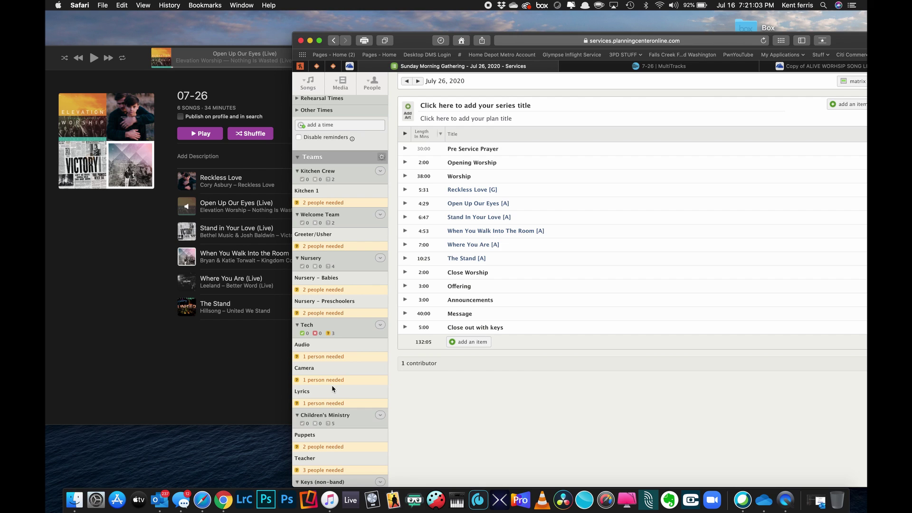
{"action": "scroll", "coordinate": [332, 385], "scroll_direction": "down", "scroll_amount": 5}
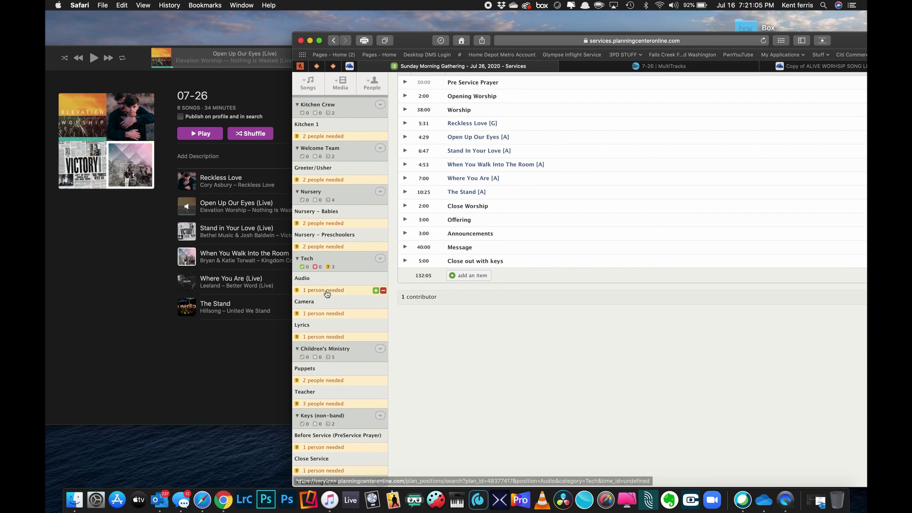
{"action": "left_click", "coordinate": [326, 291]}
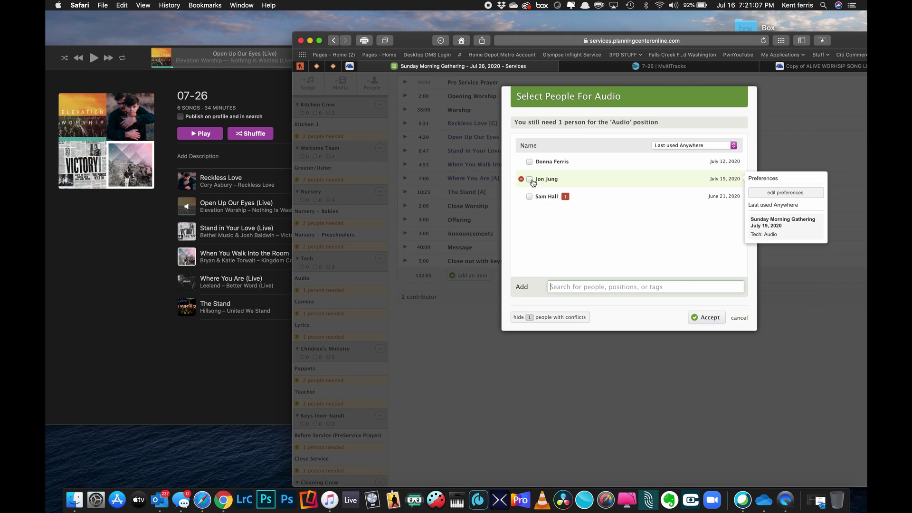
{"action": "left_click", "coordinate": [530, 179]}
{"action": "left_click", "coordinate": [708, 317]}
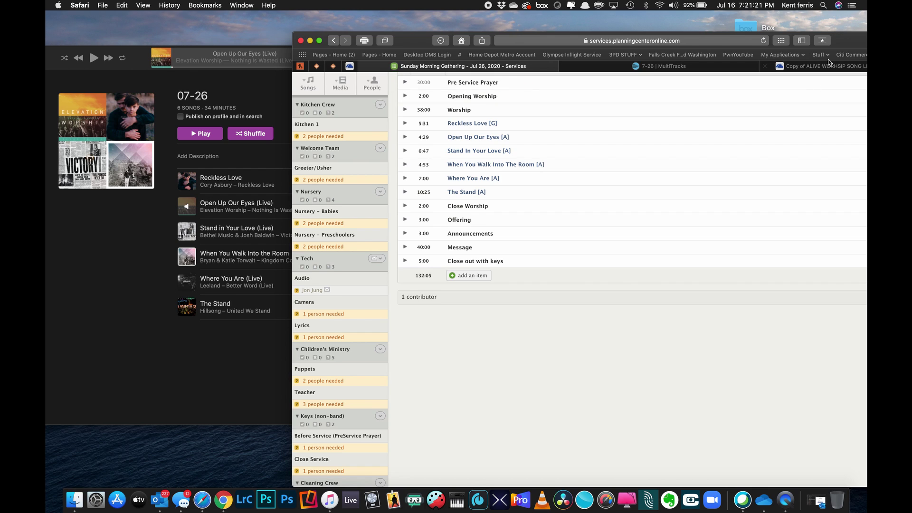
{"action": "double_click", "coordinate": [843, 42]}
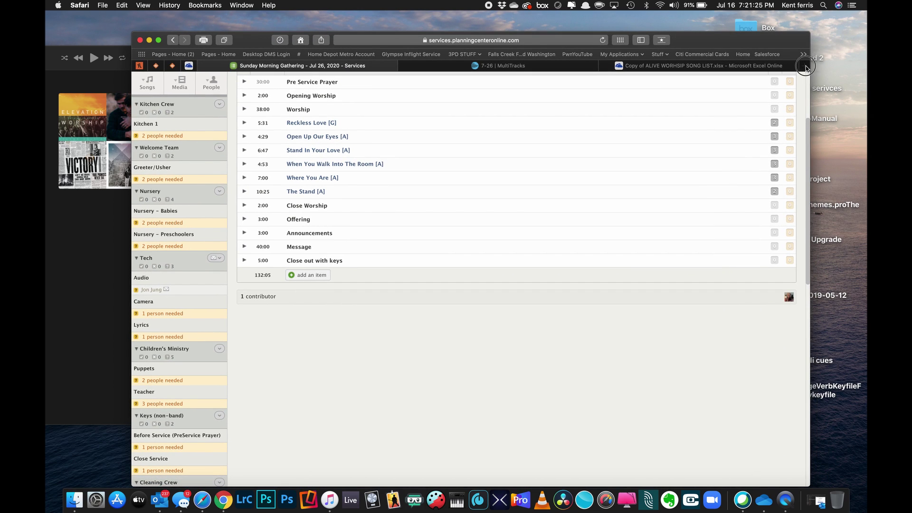
Open facebook.com in a new browser tab
{"action": "left_click", "coordinate": [805, 67]}
{"action": "type", "text": "facebook.com"}
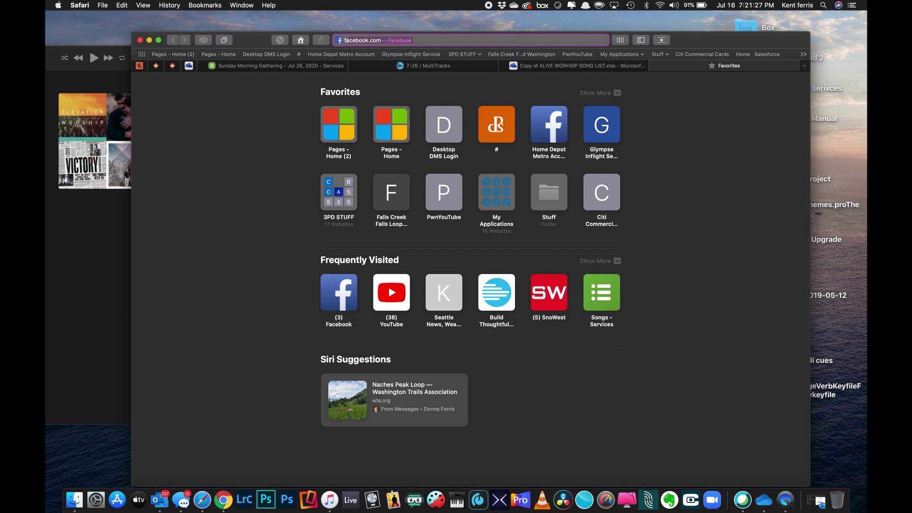
{"action": "key", "text": "Return"}
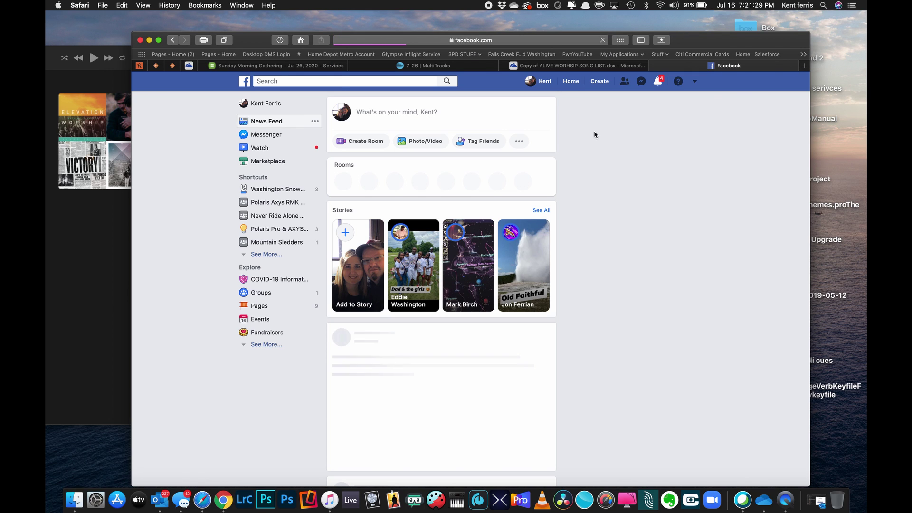
Search Facebook for "alive media team"
{"action": "left_click", "coordinate": [303, 80]}
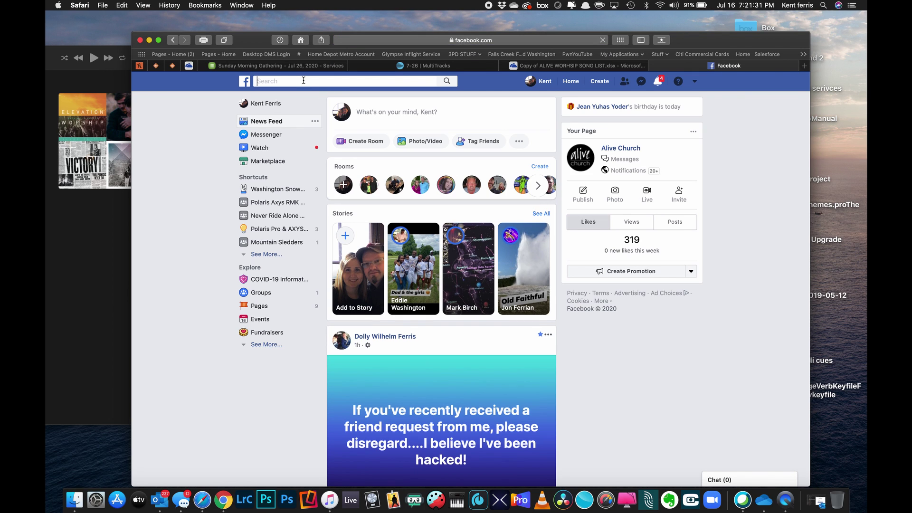
{"action": "type", "text": "alive"}
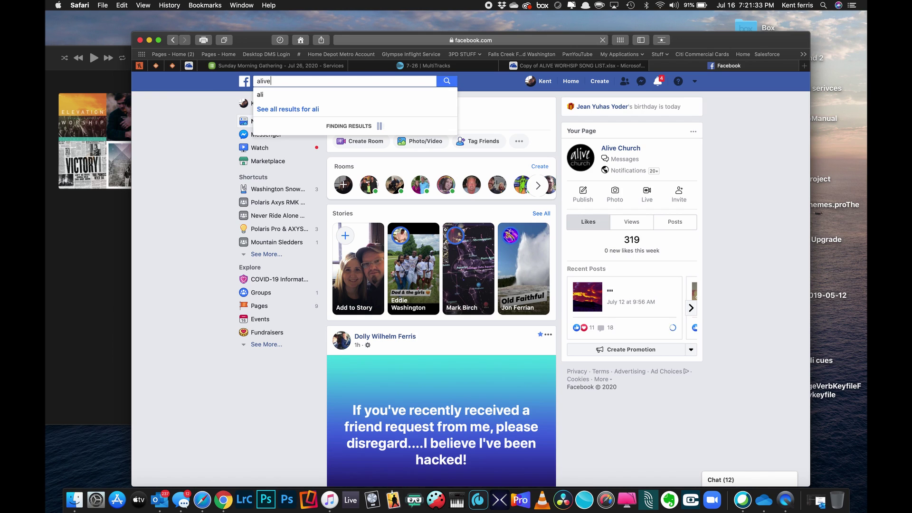
{"action": "key", "text": "BackSpace"}
{"action": "key", "text": "BackSpace"}
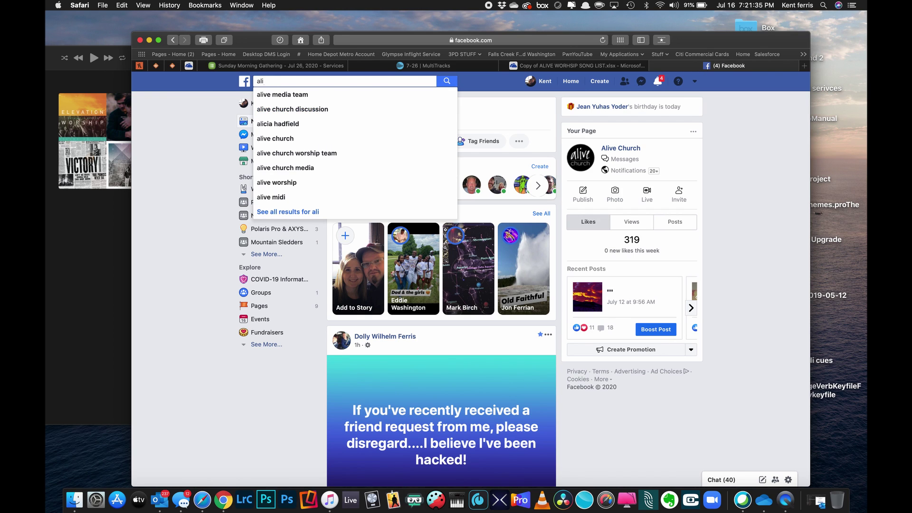
{"action": "type", "text": "ce"}
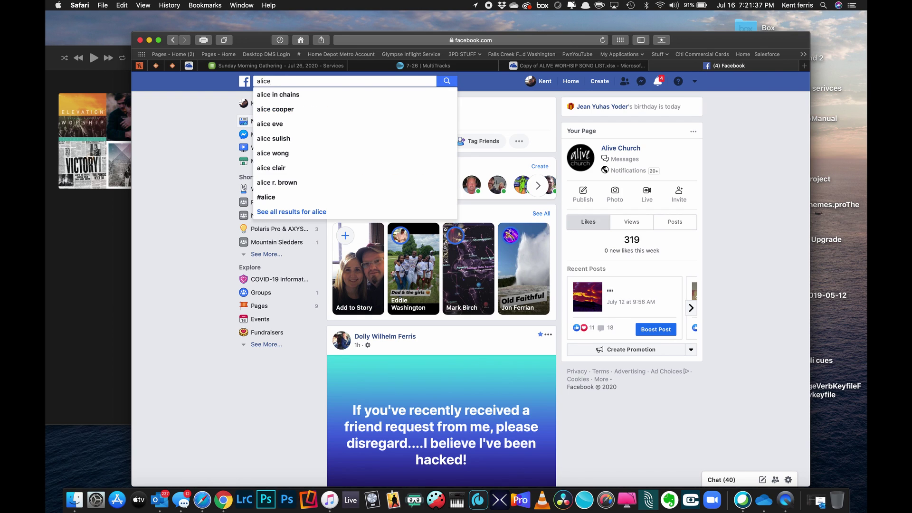
{"action": "key", "text": "BackSpace"}
{"action": "key", "text": "BackSpace"}
{"action": "type", "text": "ve"}
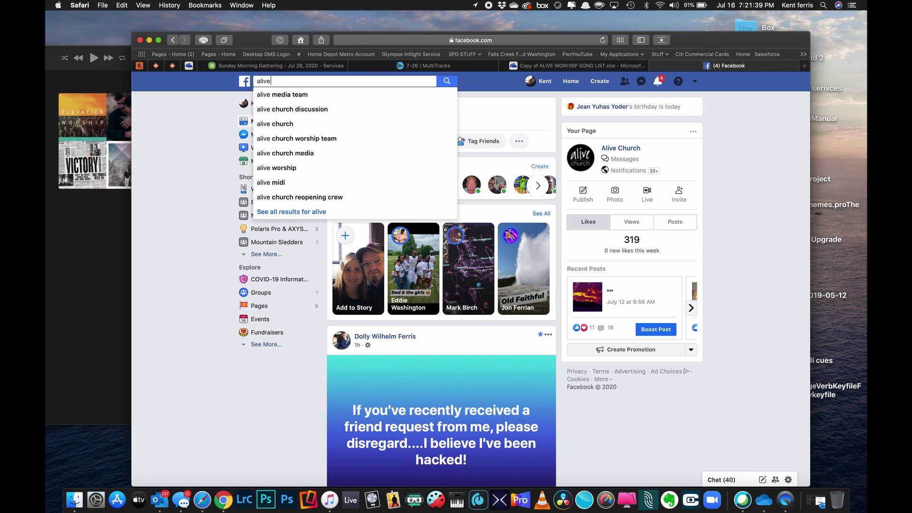
{"action": "type", "text": " media"}
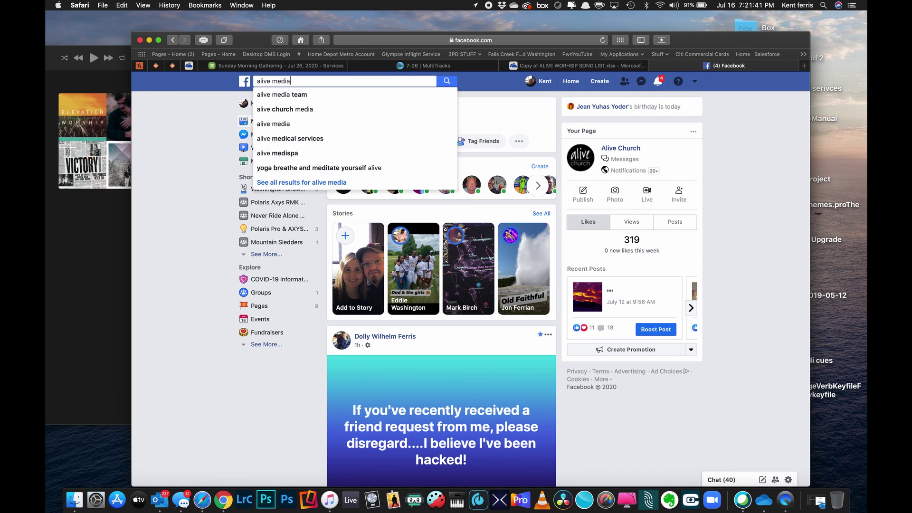
{"action": "left_click", "coordinate": [290, 96]}
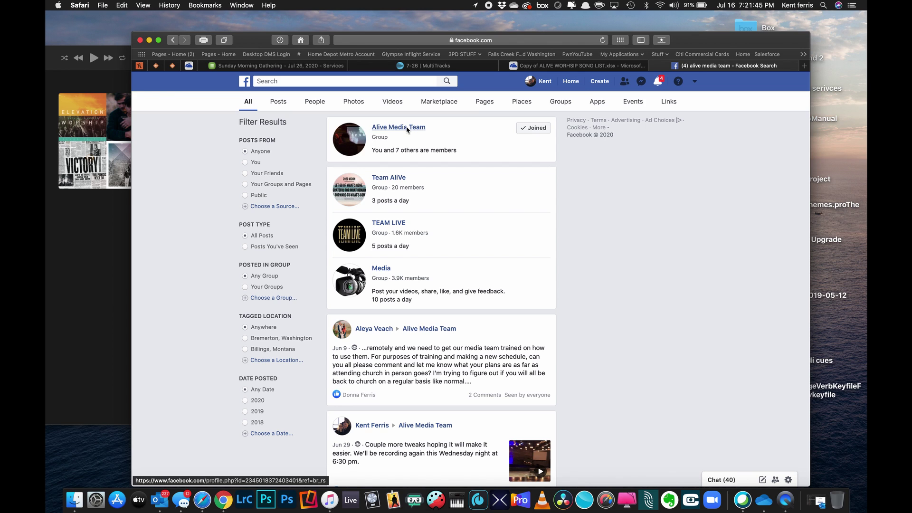
Open the Alive Media Team group and check its Qtr 3 Schedule post for the 26-Jul Camera and ProPresenter assignments
{"action": "left_click", "coordinate": [407, 127]}
{"action": "scroll", "coordinate": [423, 375], "scroll_direction": "down", "scroll_amount": 10}
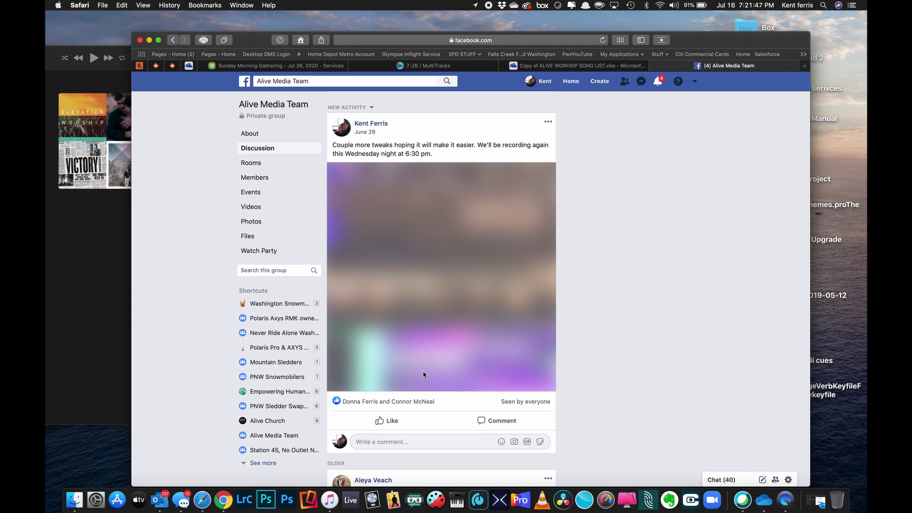
{"action": "scroll", "coordinate": [423, 375], "scroll_direction": "down", "scroll_amount": 7}
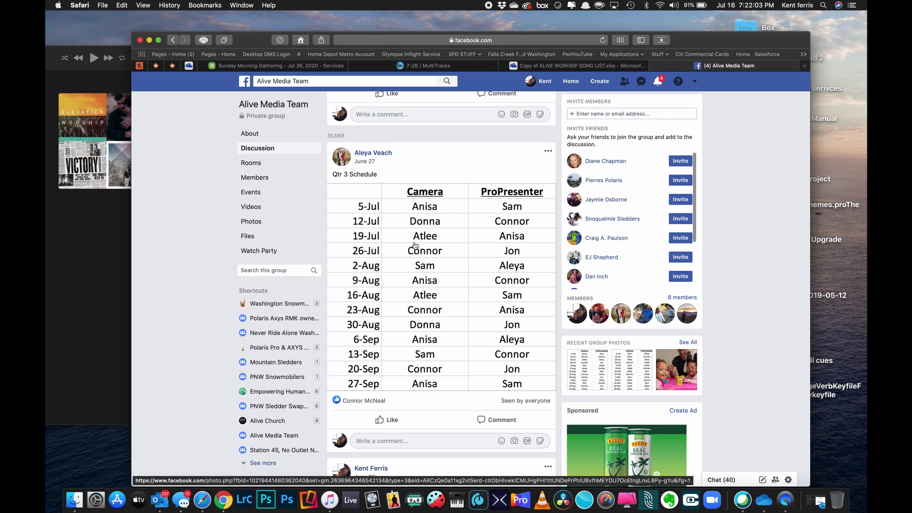
{"action": "left_click", "coordinate": [149, 40]}
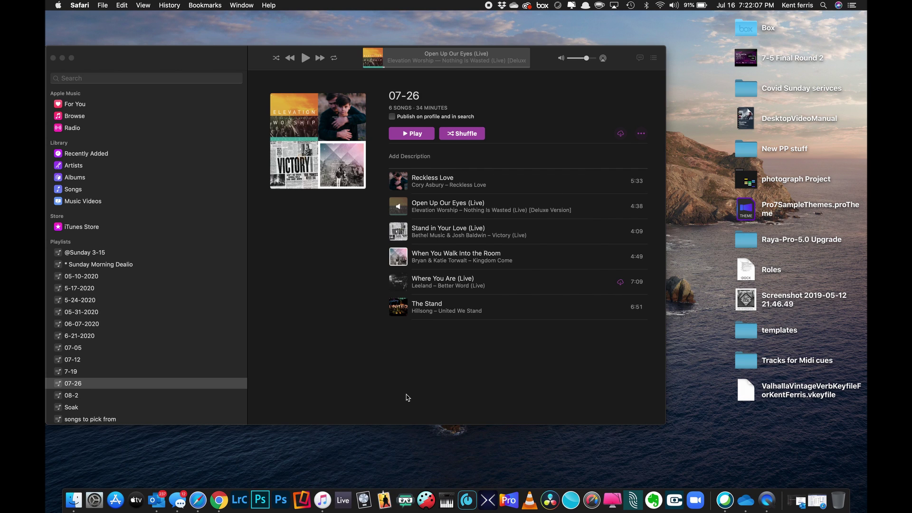
{"action": "left_click", "coordinate": [198, 500]}
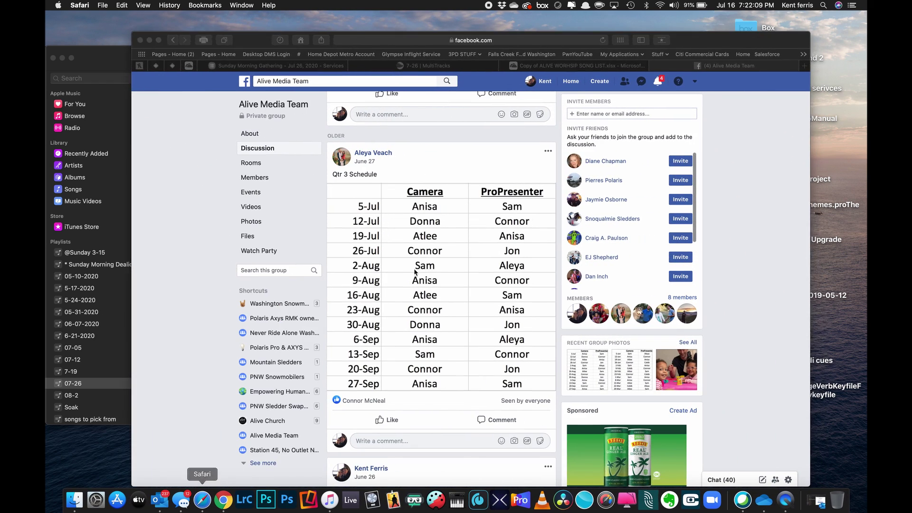
Return to the July 26 plan in Planning Center Services and assign the person scheduled for 26-Jul camera duty to the Camera position
{"action": "left_click", "coordinate": [307, 67]}
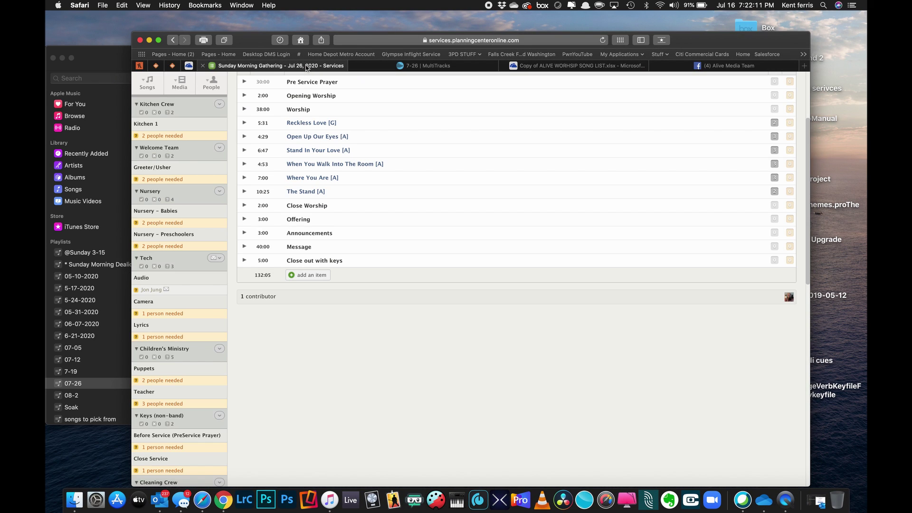
{"action": "left_click", "coordinate": [159, 315]}
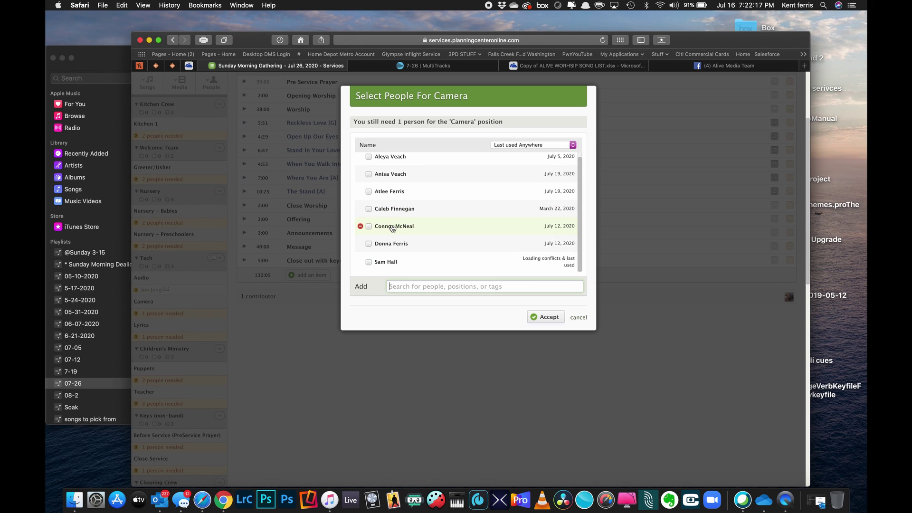
{"action": "left_click", "coordinate": [369, 226]}
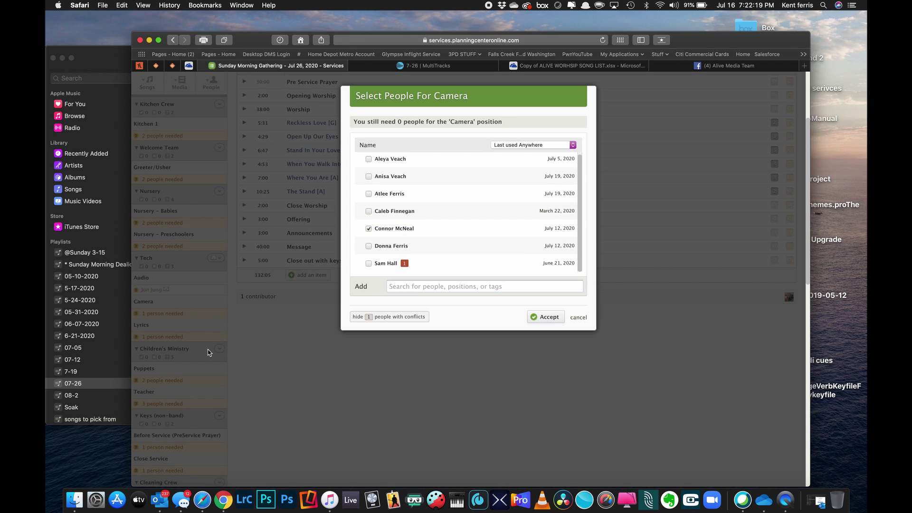
{"action": "left_click", "coordinate": [541, 319]}
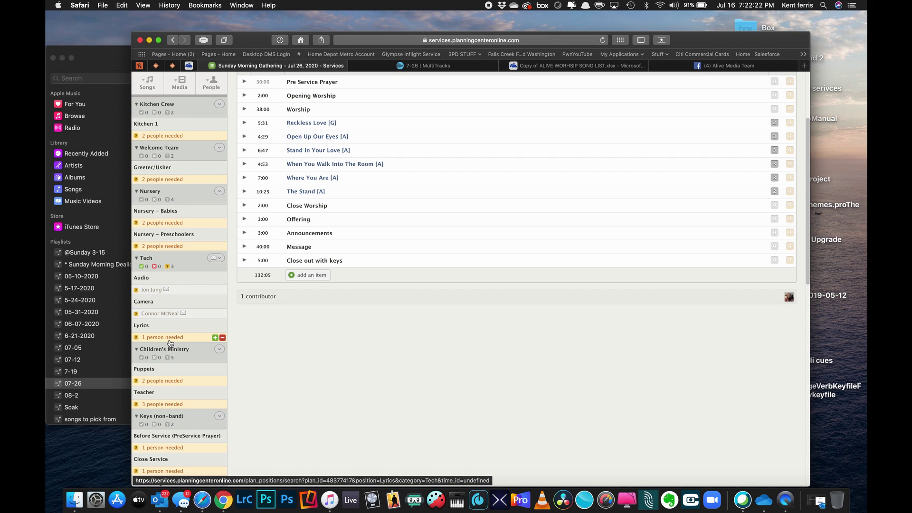
Assign the person last used July 5, 2020 to the Tech team's Lyrics position
{"action": "left_click", "coordinate": [167, 337]}
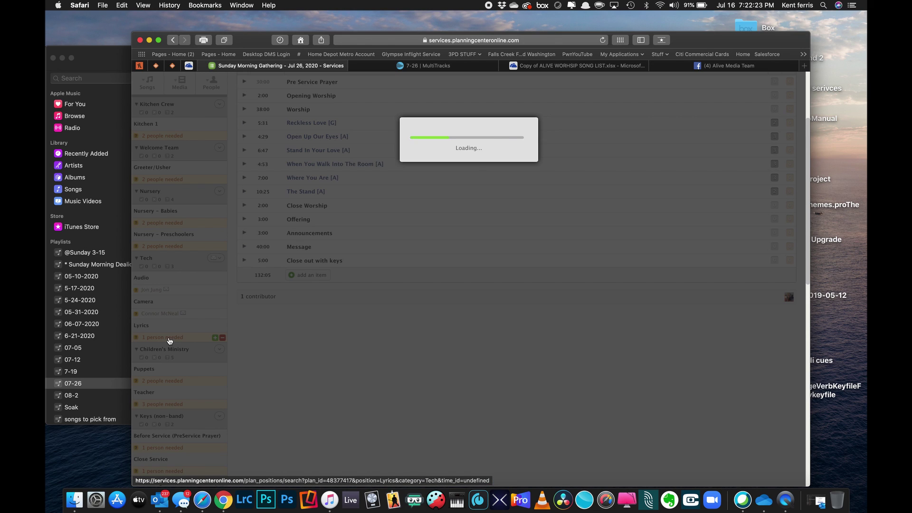
{"action": "left_click", "coordinate": [369, 162]}
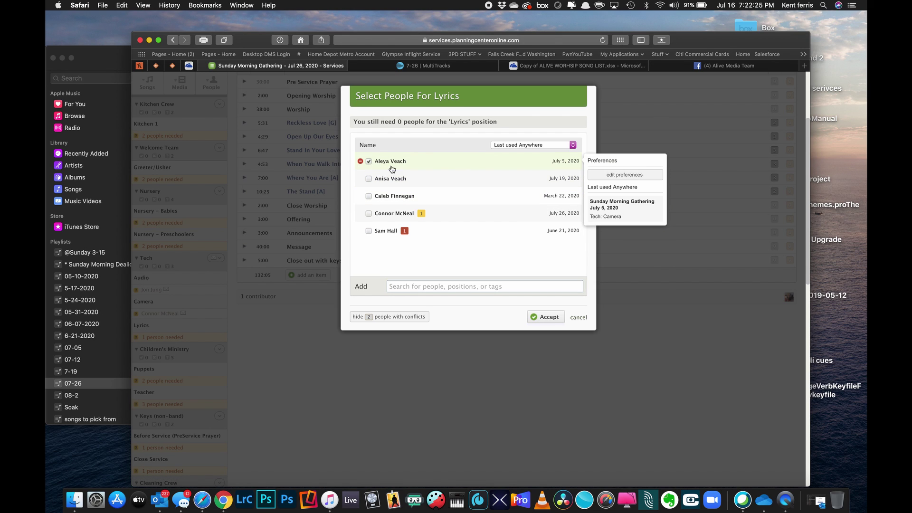
{"action": "left_click", "coordinate": [543, 316]}
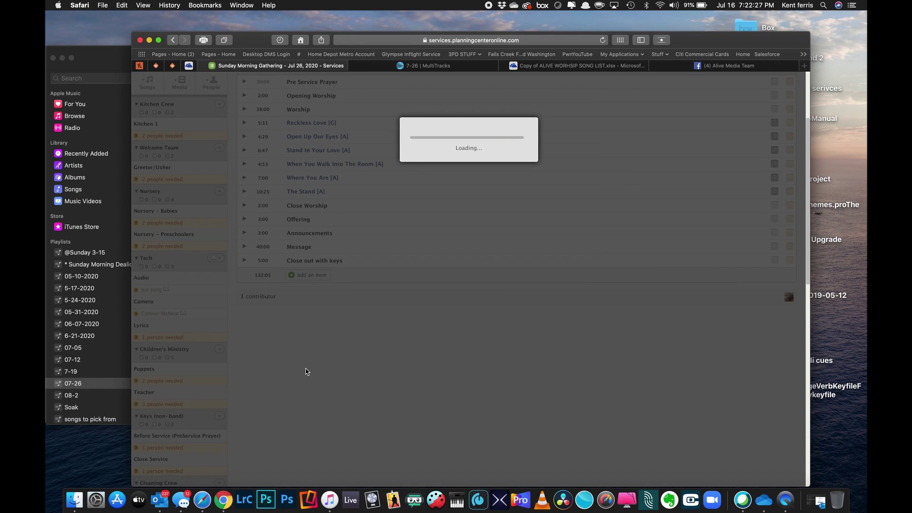
Assign the person last used July 19, 2020 to the Band's Acoustic Guitar position
{"action": "scroll", "coordinate": [305, 372], "scroll_direction": "down", "scroll_amount": 5}
{"action": "scroll", "coordinate": [306, 371], "scroll_direction": "down", "scroll_amount": 5}
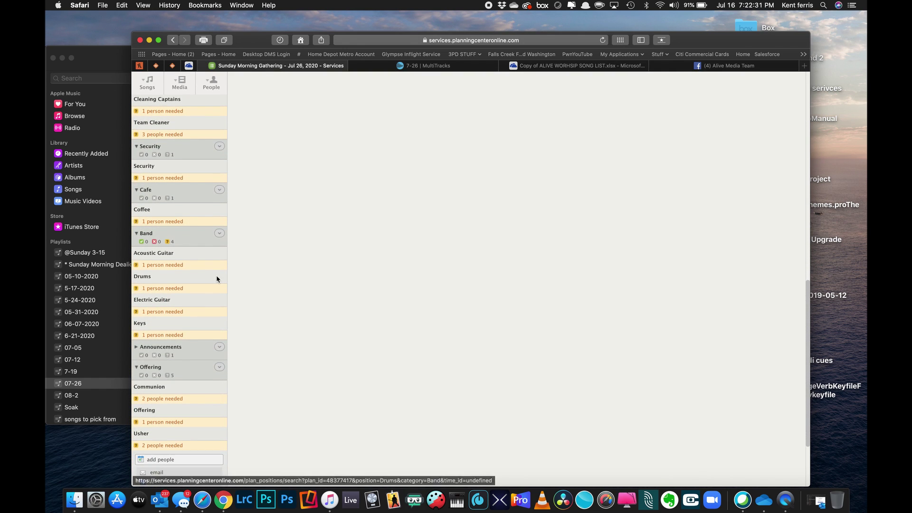
{"action": "left_click", "coordinate": [215, 264]}
{"action": "left_click", "coordinate": [368, 162]}
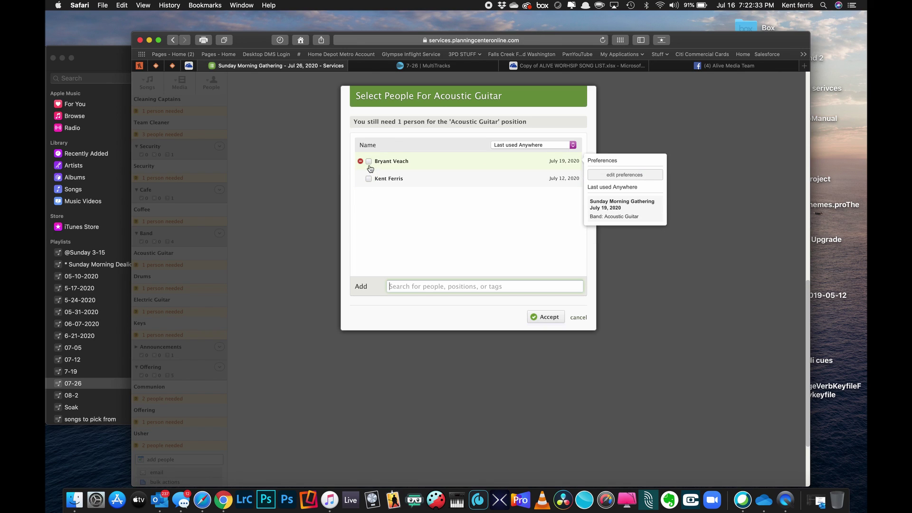
{"action": "left_click", "coordinate": [542, 317]}
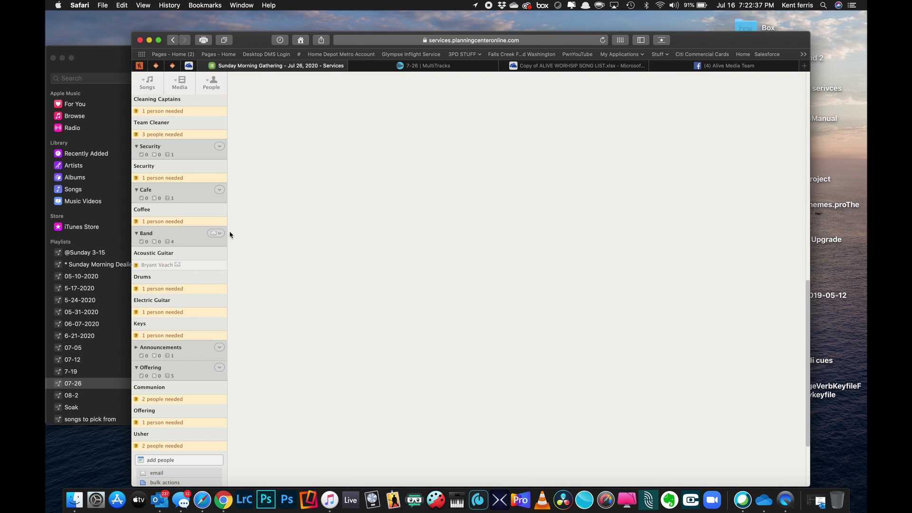
Select the person last used July 19, 2020 for the Band's Drums position
{"action": "left_click", "coordinate": [166, 289]}
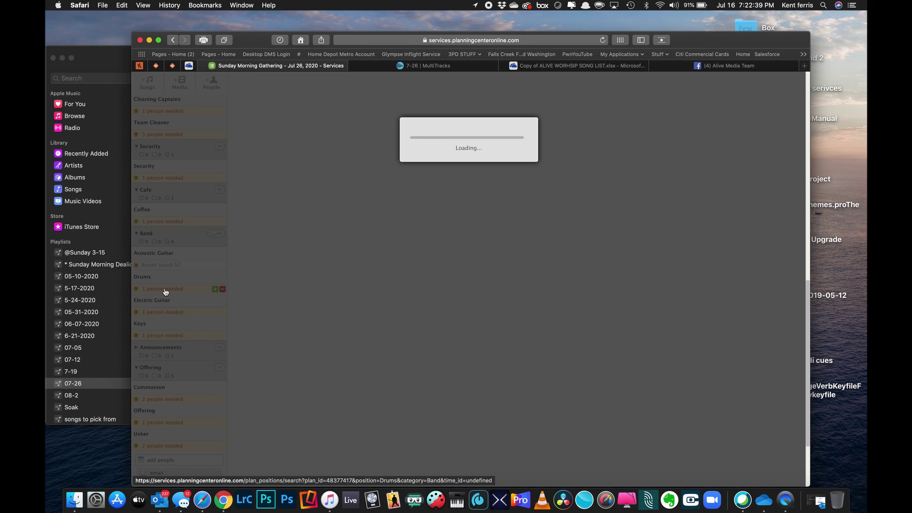
{"action": "left_click", "coordinate": [369, 162]}
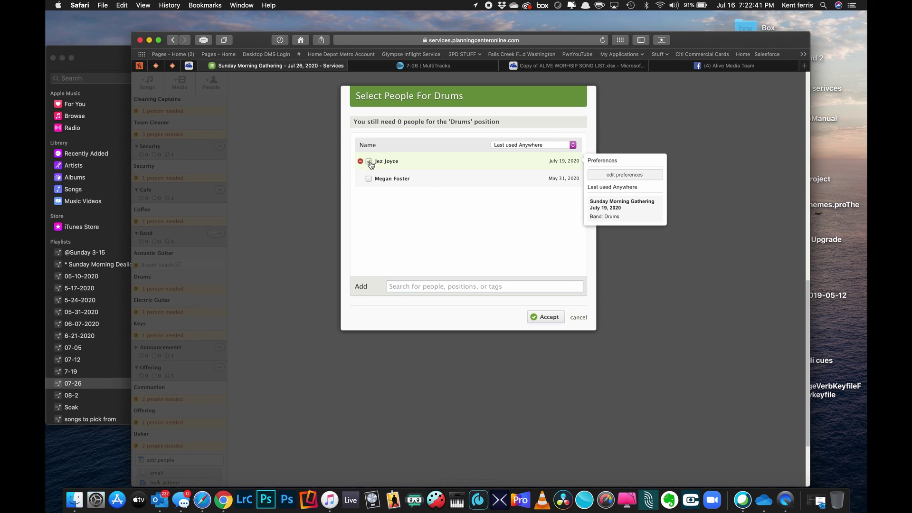
Confirm the selected drummer, and schedule the second listed person for the Band team's Keys position
{"action": "left_click", "coordinate": [545, 318]}
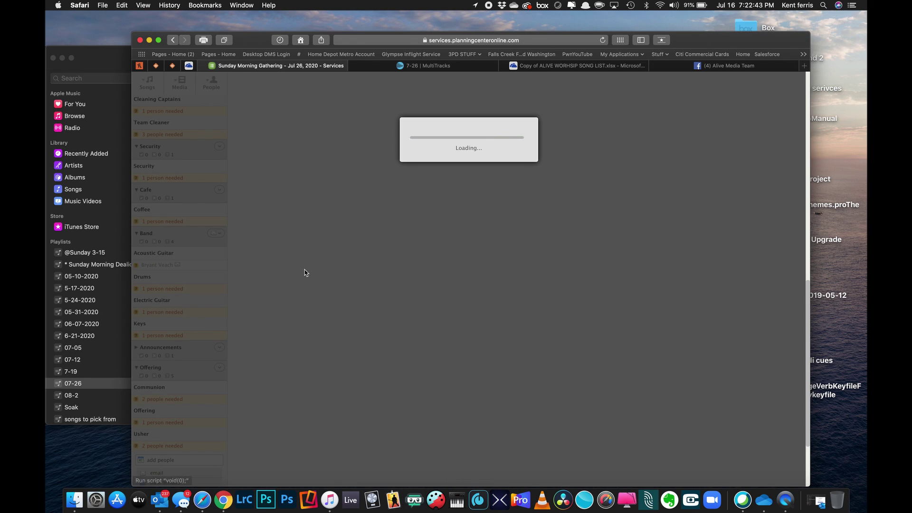
{"action": "left_click", "coordinate": [162, 337]}
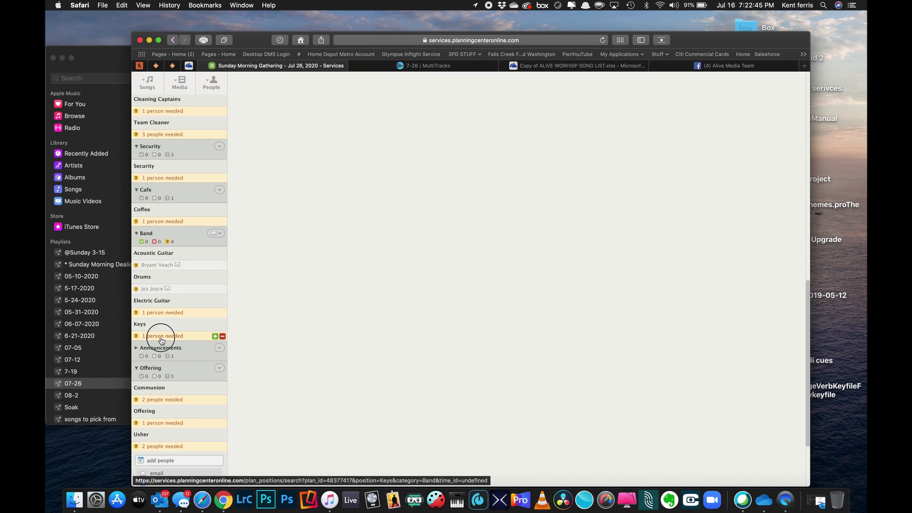
{"action": "left_click", "coordinate": [370, 180]}
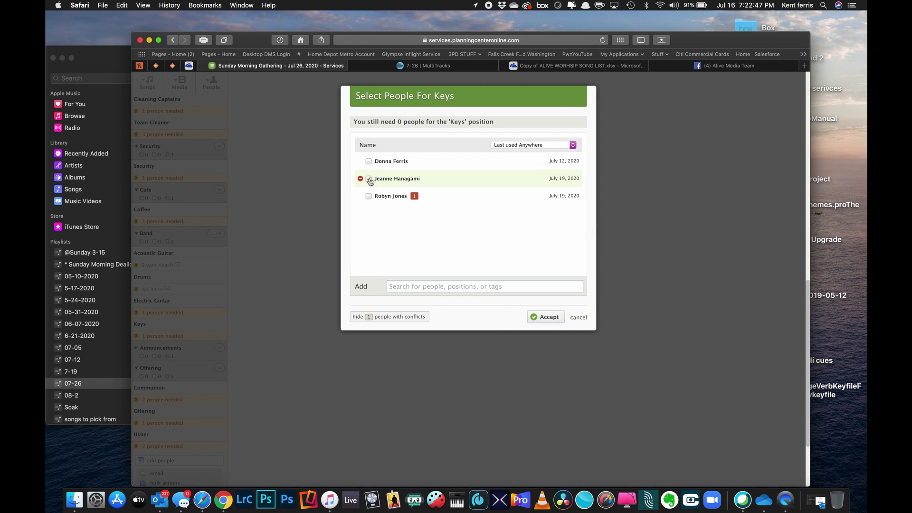
{"action": "left_click", "coordinate": [538, 317]}
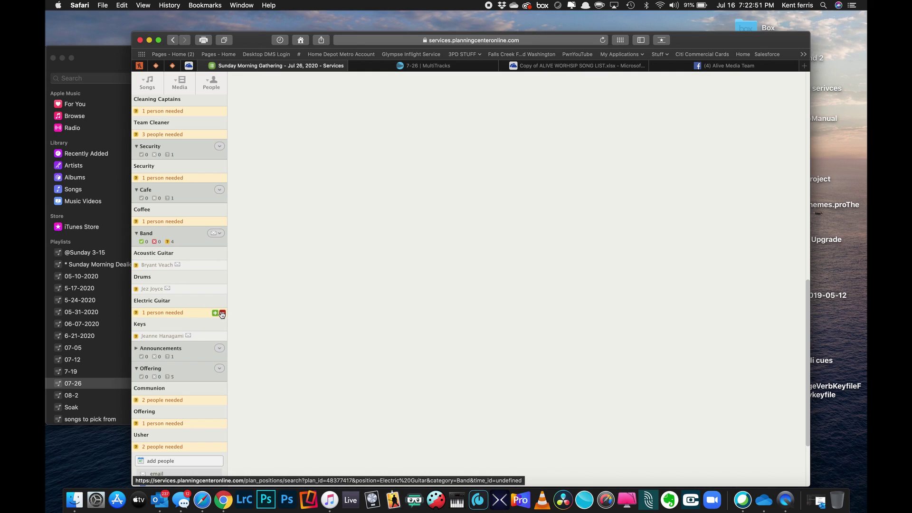
Remove the open Electric Guitar position from the Band team and set its needed positions to 1 Kazoo and 2 Vocal
{"action": "left_click", "coordinate": [221, 314]}
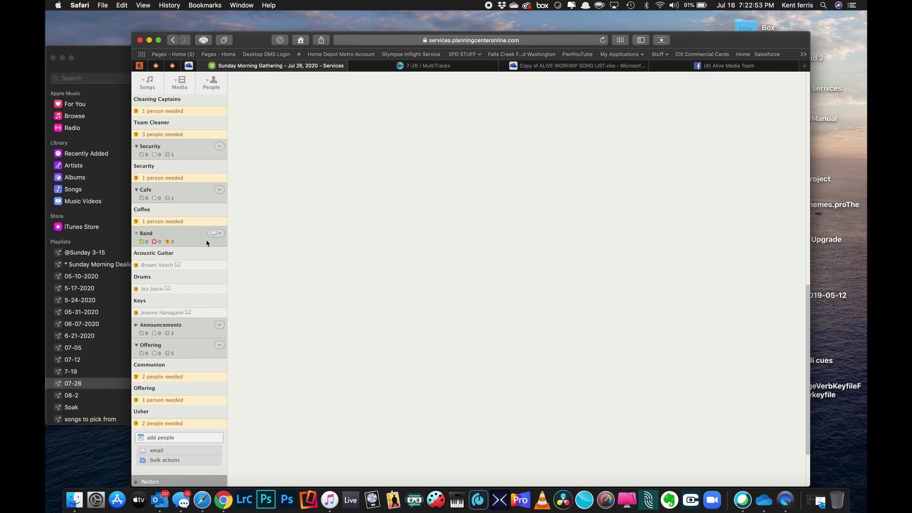
{"action": "left_click", "coordinate": [219, 233]}
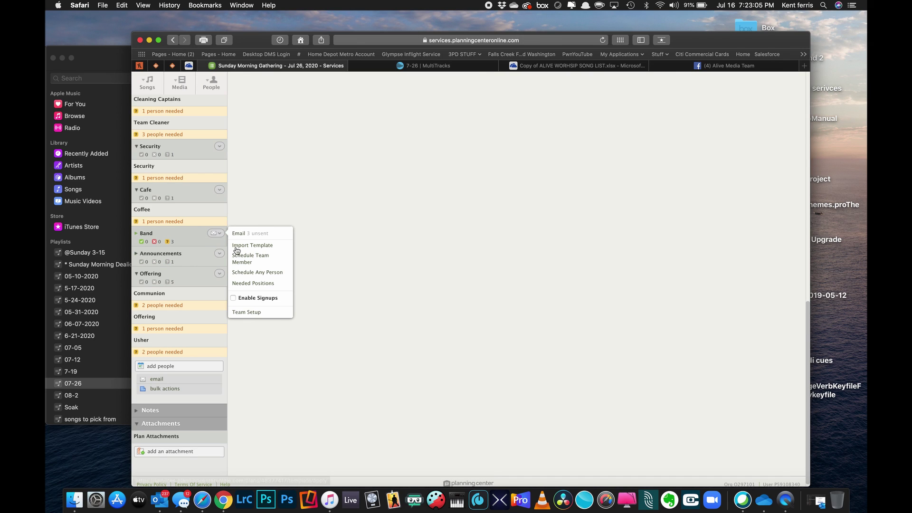
{"action": "left_click", "coordinate": [246, 285]}
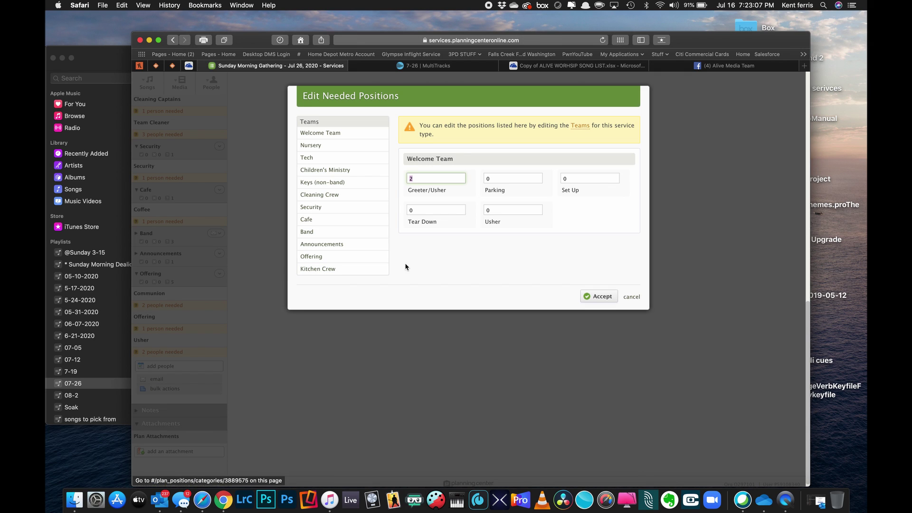
{"action": "left_click", "coordinate": [332, 233]}
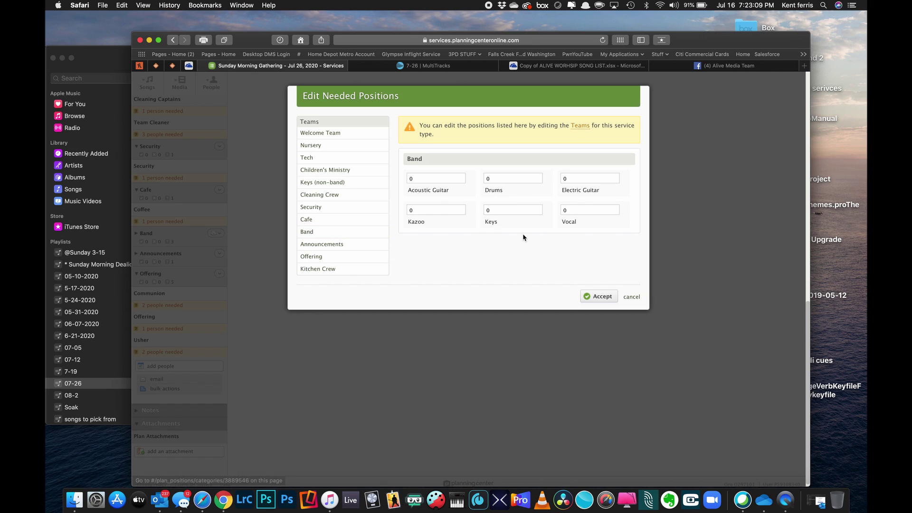
{"action": "left_click", "coordinate": [420, 208]}
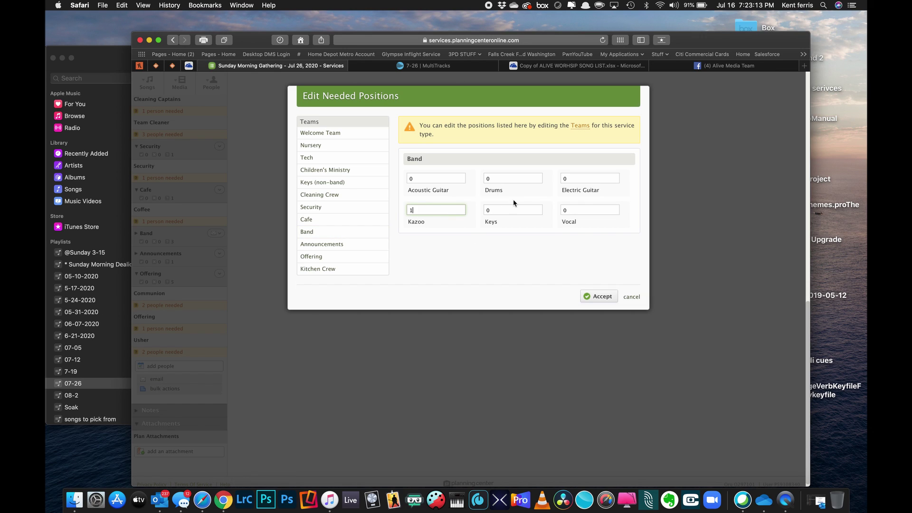
{"action": "left_click", "coordinate": [572, 207]}
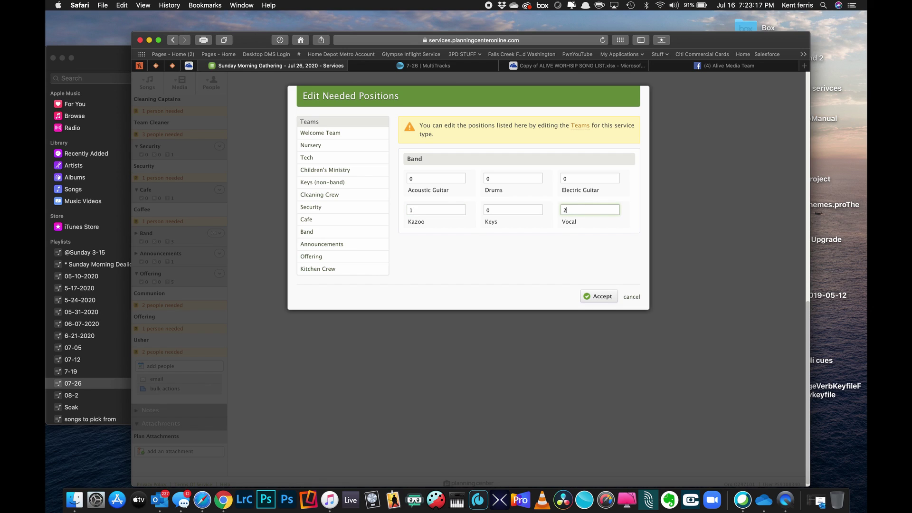
{"action": "type", "text": "2"}
{"action": "left_click", "coordinate": [599, 296]}
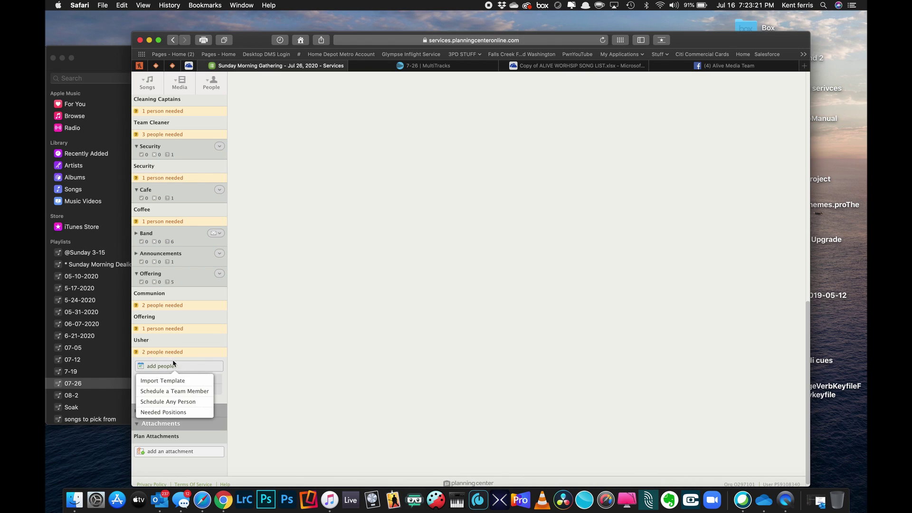
Expand the Band team and schedule the second listed person for the Vocal position
{"action": "scroll", "coordinate": [172, 323], "scroll_direction": "up", "scroll_amount": 4}
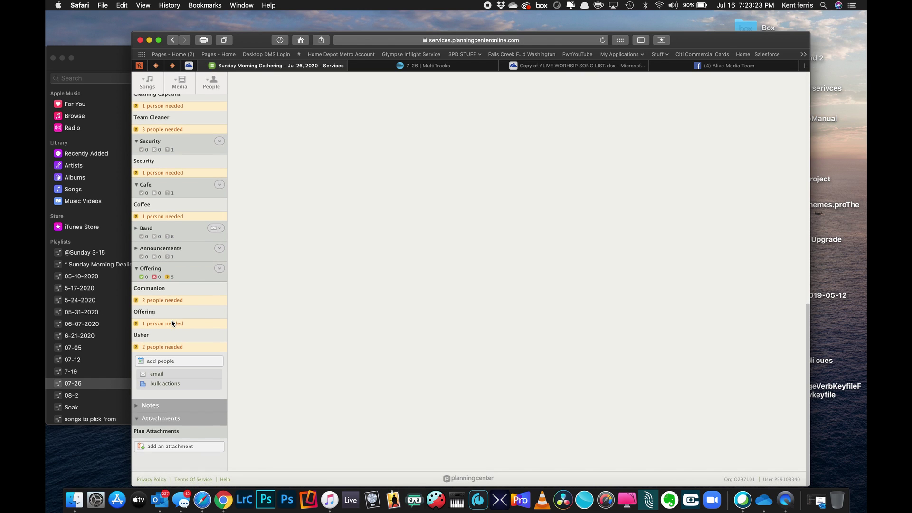
{"action": "scroll", "coordinate": [172, 322], "scroll_direction": "up", "scroll_amount": 4}
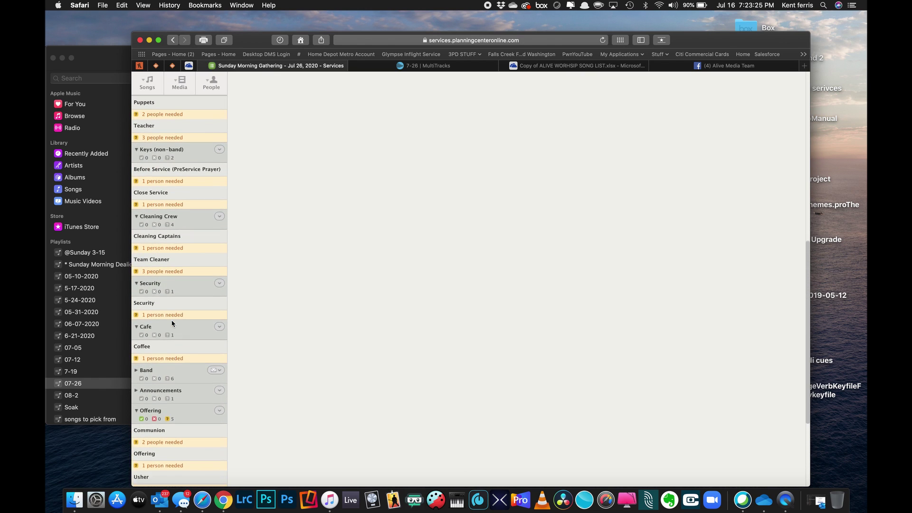
{"action": "scroll", "coordinate": [172, 323], "scroll_direction": "up", "scroll_amount": 7}
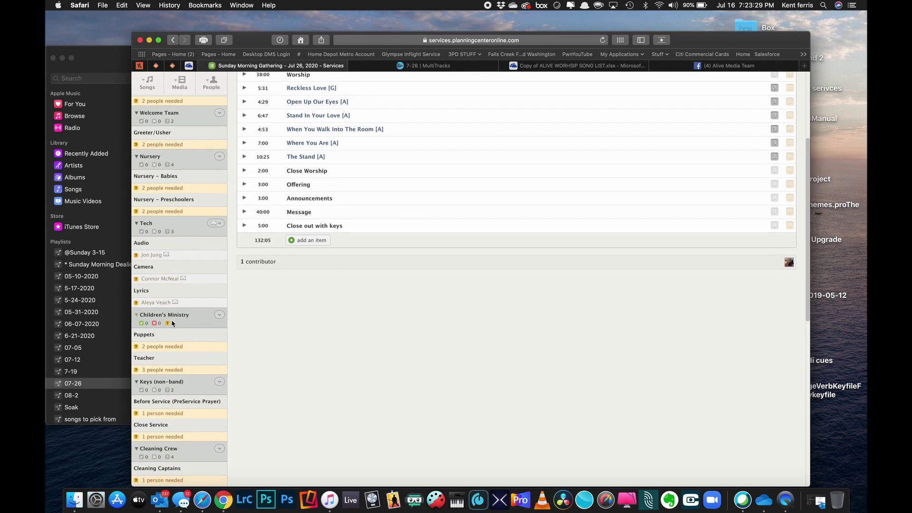
{"action": "scroll", "coordinate": [172, 323], "scroll_direction": "down", "scroll_amount": 10}
{"action": "scroll", "coordinate": [172, 323], "scroll_direction": "down", "scroll_amount": 1}
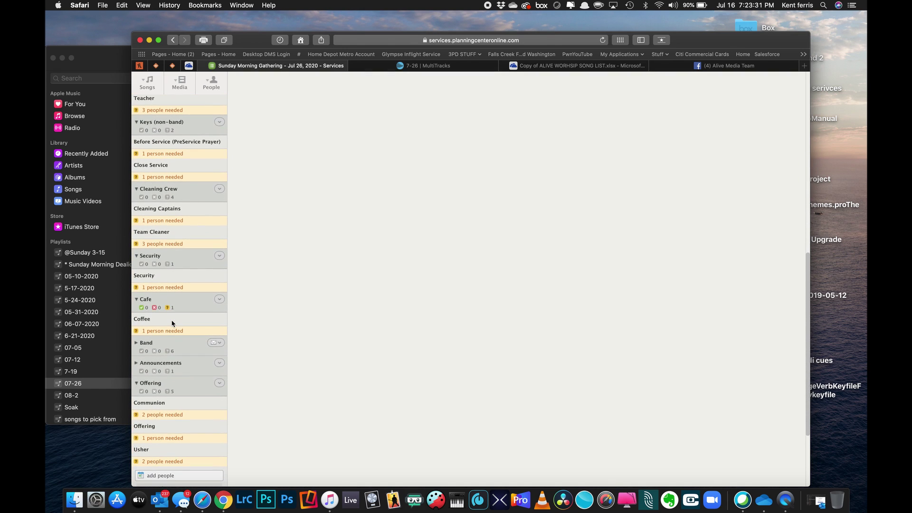
{"action": "left_click", "coordinate": [137, 328]}
{"action": "scroll", "coordinate": [183, 330], "scroll_direction": "down", "scroll_amount": 3}
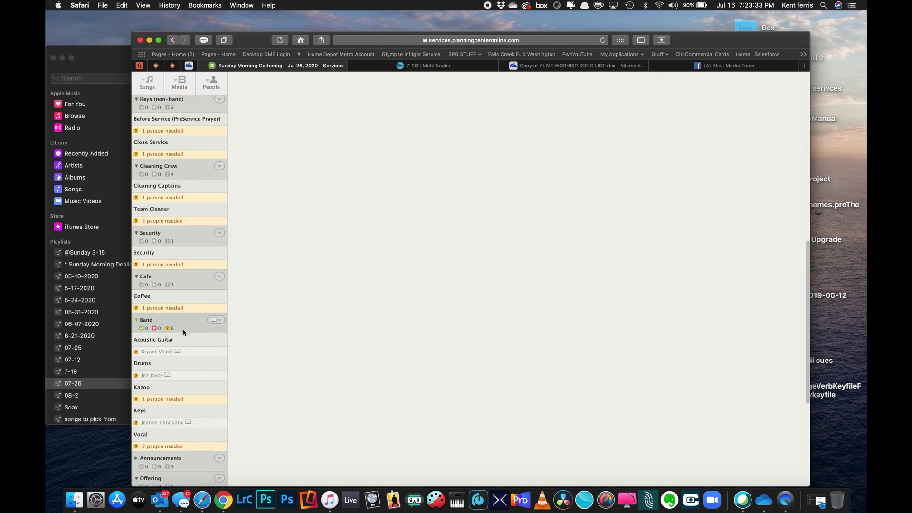
{"action": "left_click", "coordinate": [219, 391]}
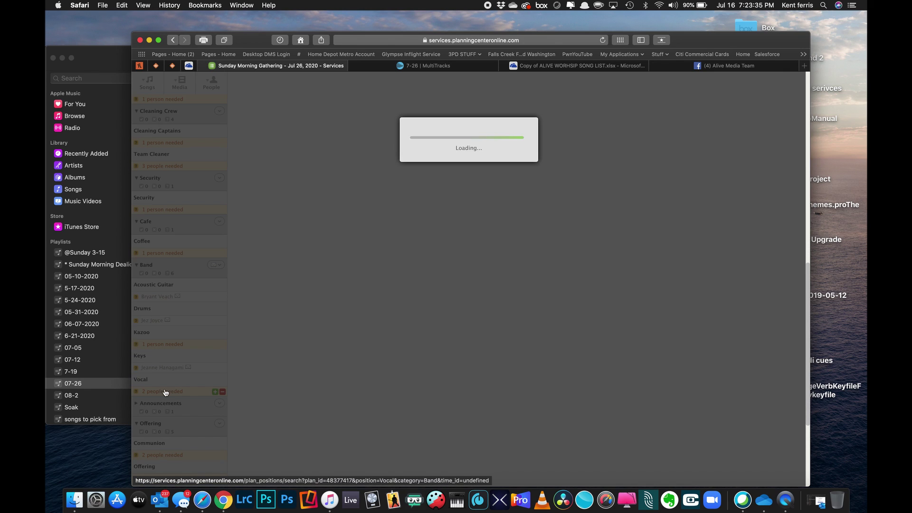
{"action": "left_click", "coordinate": [369, 178]}
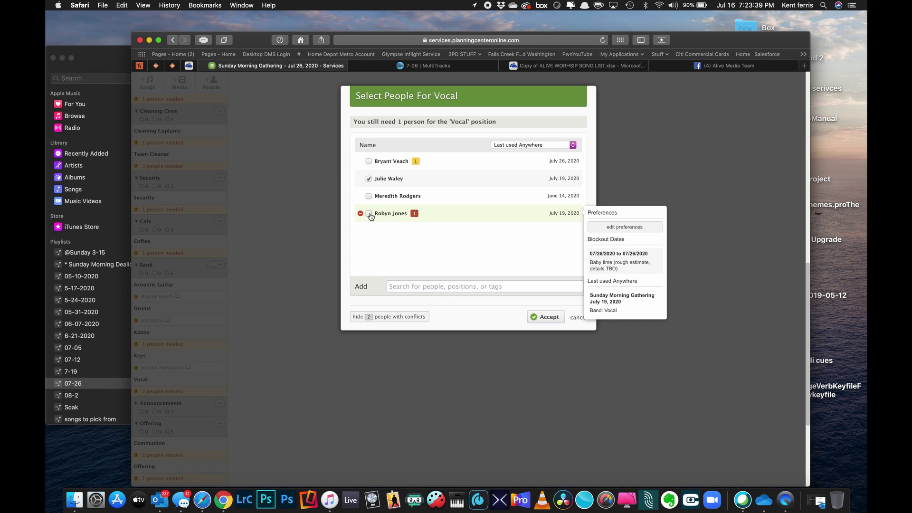
{"action": "left_click", "coordinate": [550, 317]}
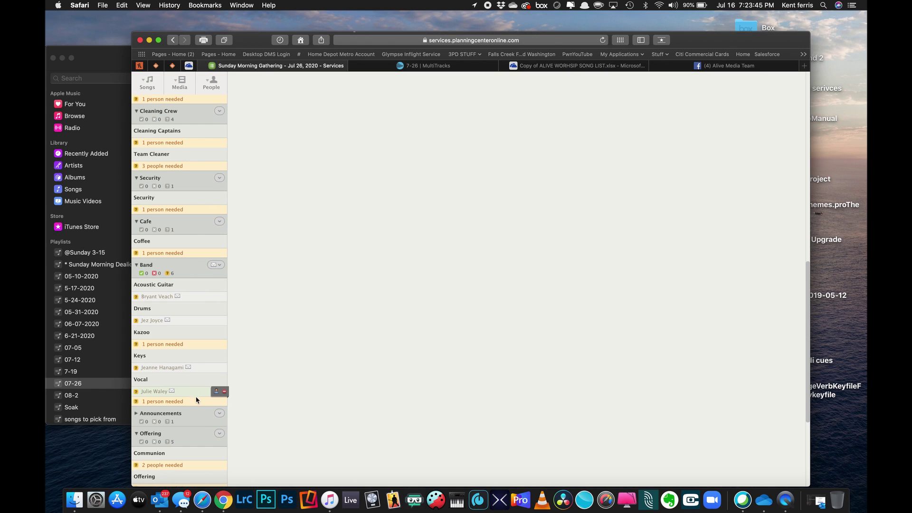
Remove the remaining unfilled Vocal position from the Band team, keeping the scheduled vocalist
{"action": "left_click", "coordinate": [225, 392]}
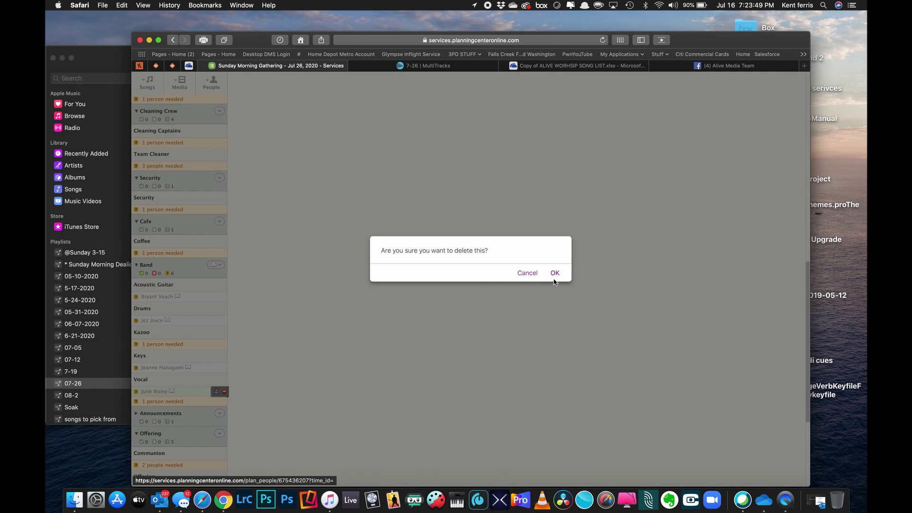
{"action": "left_click", "coordinate": [524, 272]}
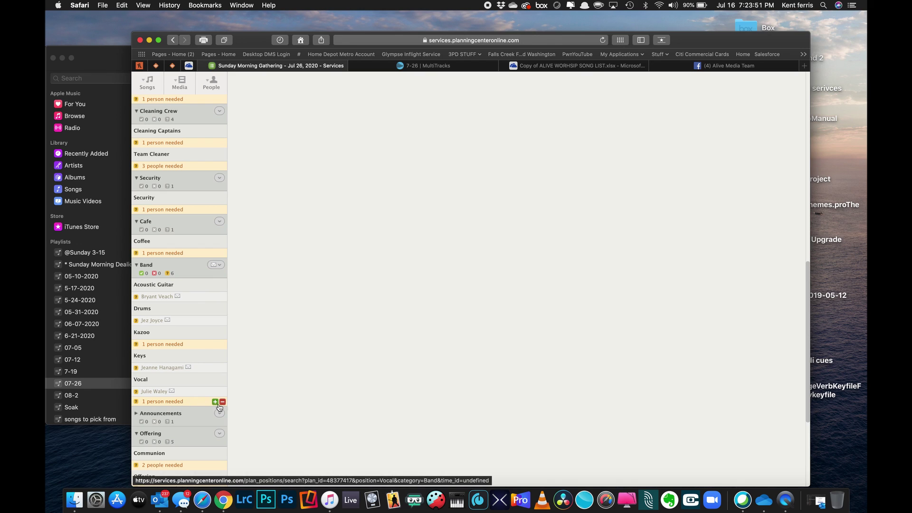
{"action": "left_click", "coordinate": [221, 402]}
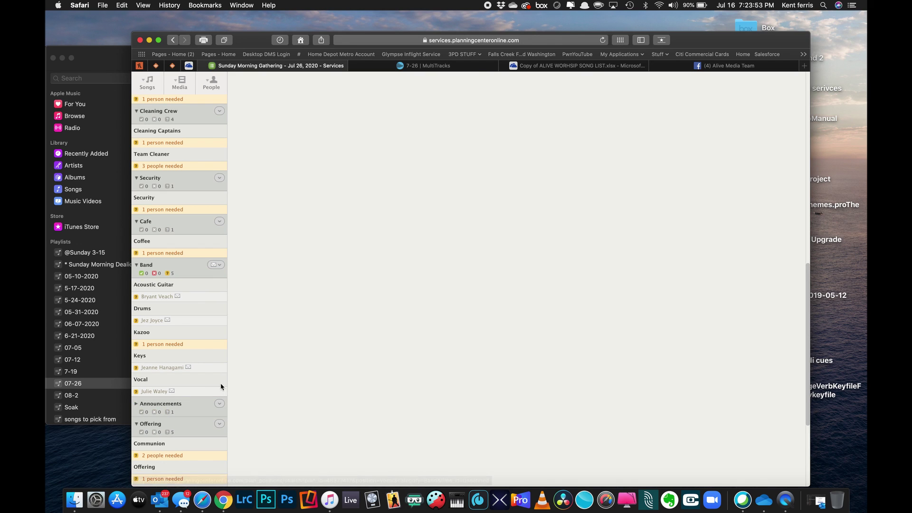
Schedule the only listed person for the Band team's Kazoo position
{"action": "left_click", "coordinate": [169, 346]}
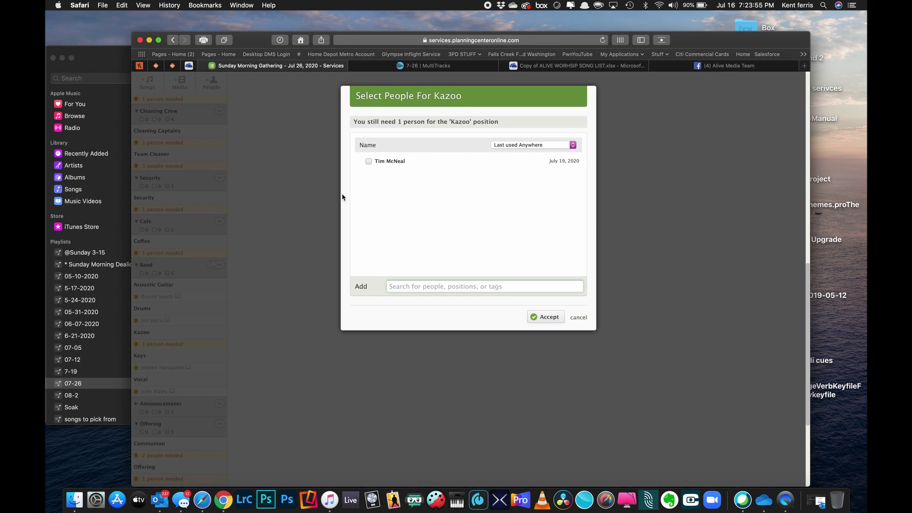
{"action": "left_click", "coordinate": [368, 161]}
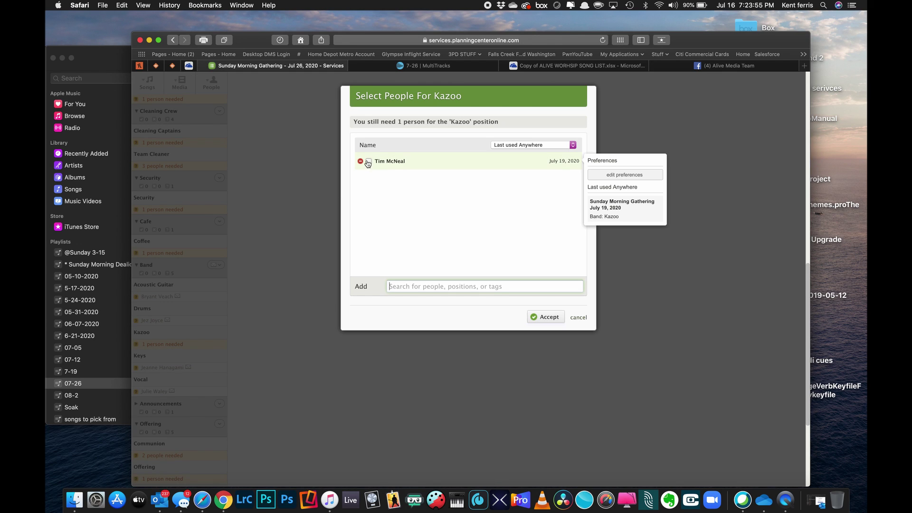
{"action": "left_click", "coordinate": [541, 318]}
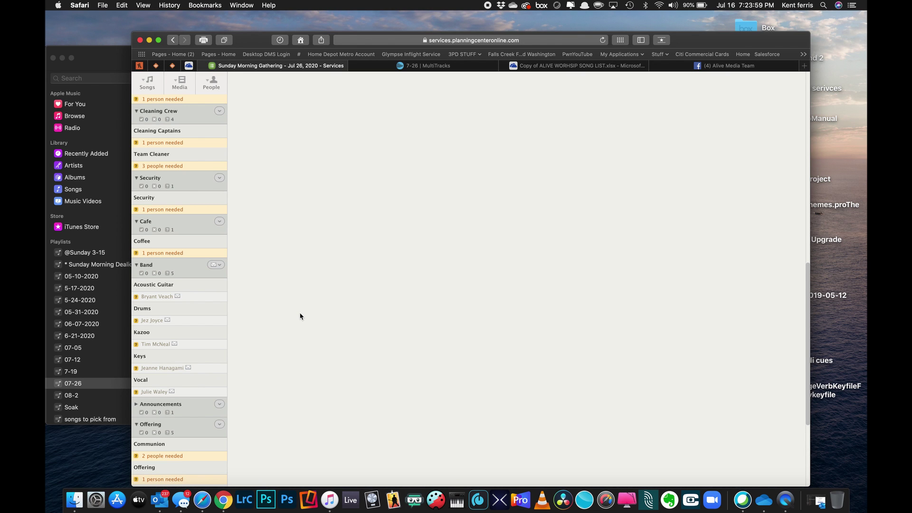
Review the plan's team assignments and song order, and compare the songs with the 07-26 music playlist
{"action": "scroll", "coordinate": [299, 315], "scroll_direction": "up", "scroll_amount": 5}
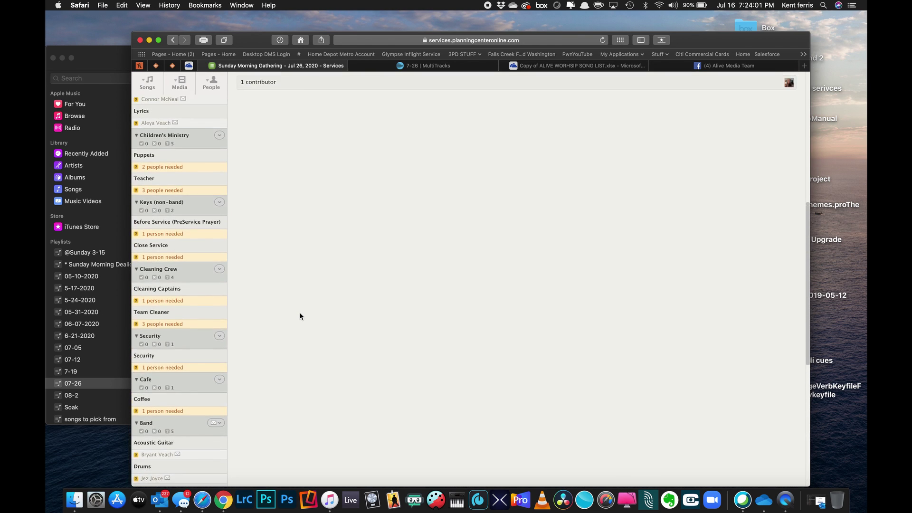
{"action": "scroll", "coordinate": [299, 315], "scroll_direction": "up", "scroll_amount": 5}
{"action": "scroll", "coordinate": [300, 314], "scroll_direction": "down", "scroll_amount": 3}
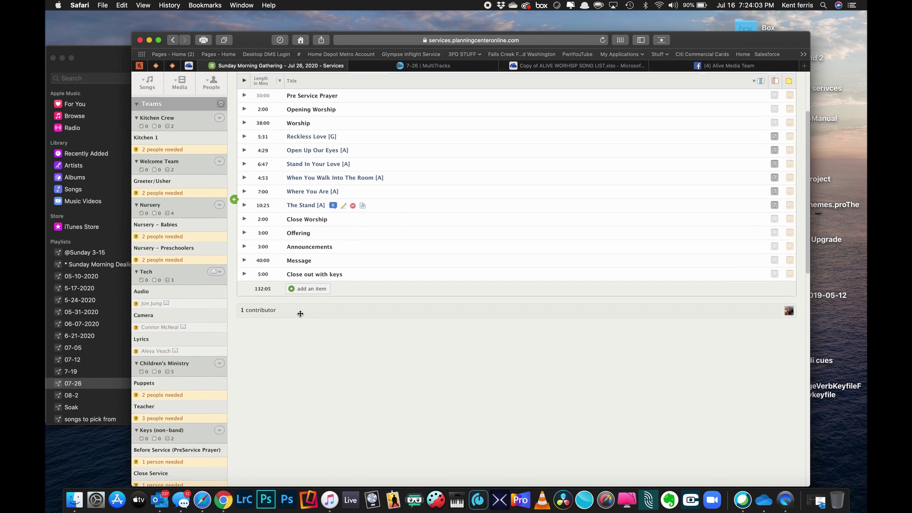
{"action": "scroll", "coordinate": [301, 313], "scroll_direction": "down", "scroll_amount": 10}
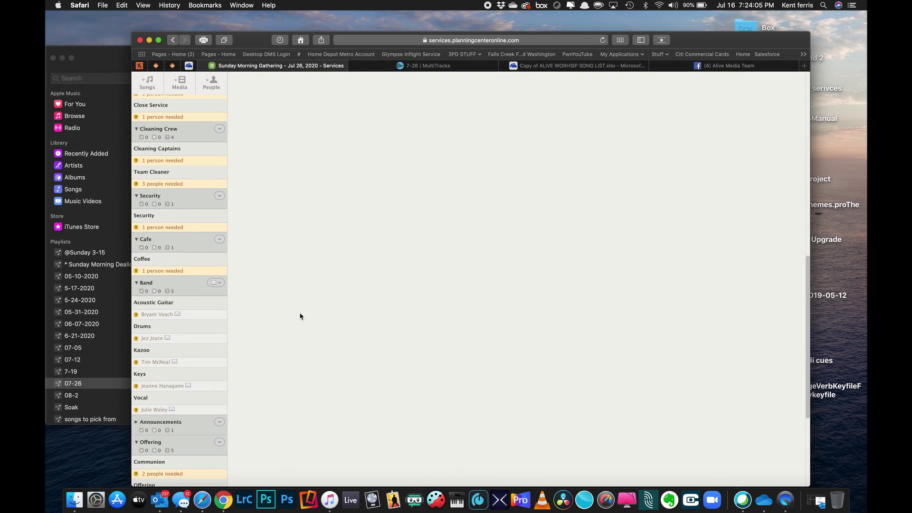
{"action": "scroll", "coordinate": [300, 315], "scroll_direction": "up", "scroll_amount": 10}
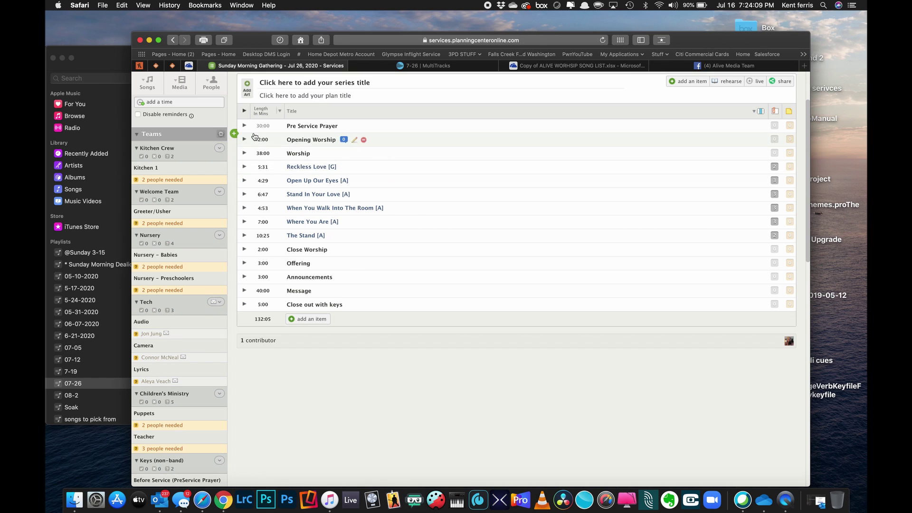
{"action": "left_click_drag", "start_coordinate": [257, 32], "coordinate": [616, 48]}
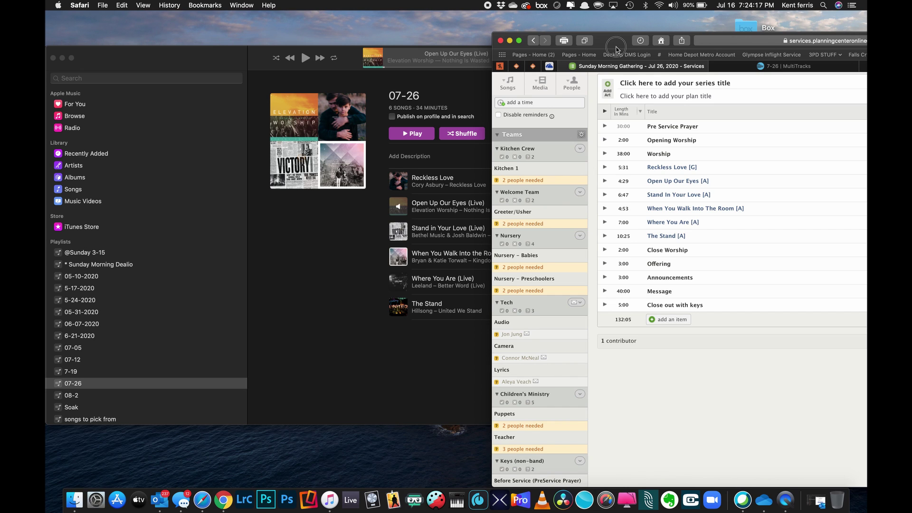
{"action": "left_click_drag", "start_coordinate": [616, 49], "coordinate": [385, 47]}
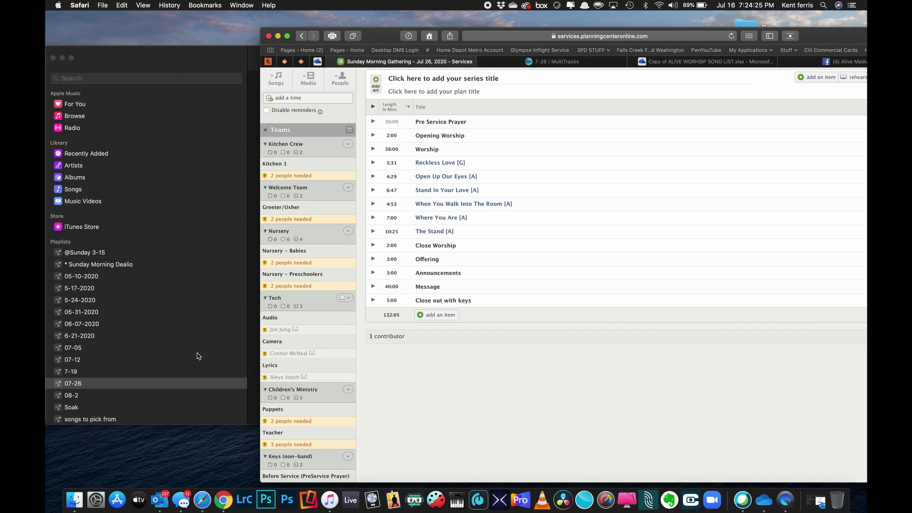
Email the July 26, 2020 Request to the pending Band and Tech team members who have prepared notifications
{"action": "scroll", "coordinate": [301, 351], "scroll_direction": "down", "scroll_amount": 15}
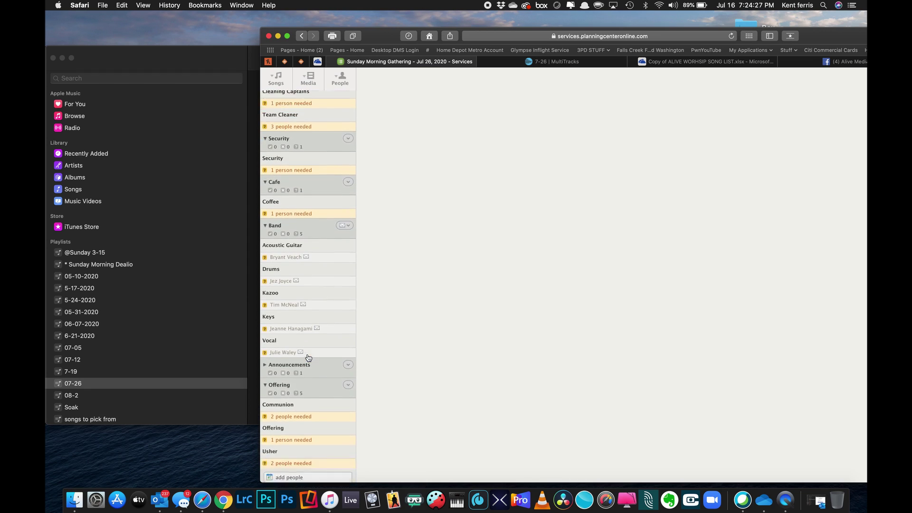
{"action": "left_click", "coordinate": [290, 362]}
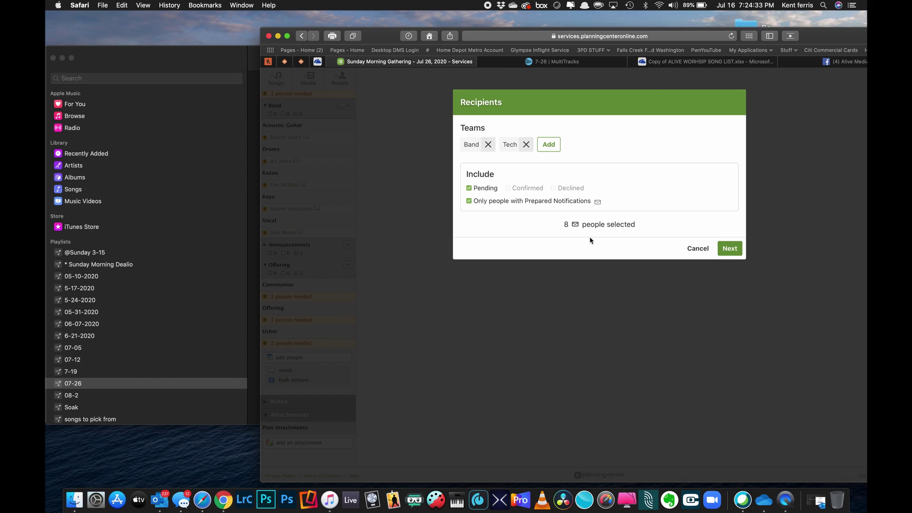
{"action": "left_click", "coordinate": [730, 248]}
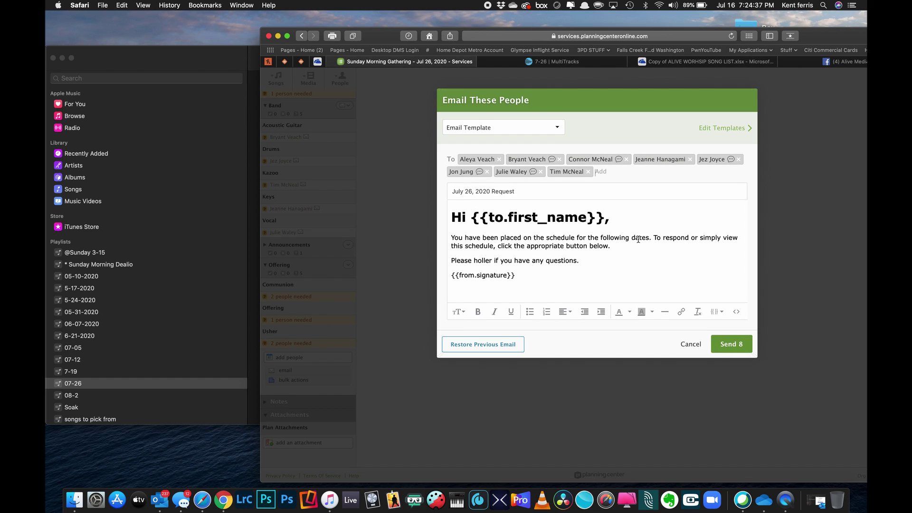
{"action": "left_click", "coordinate": [730, 345]}
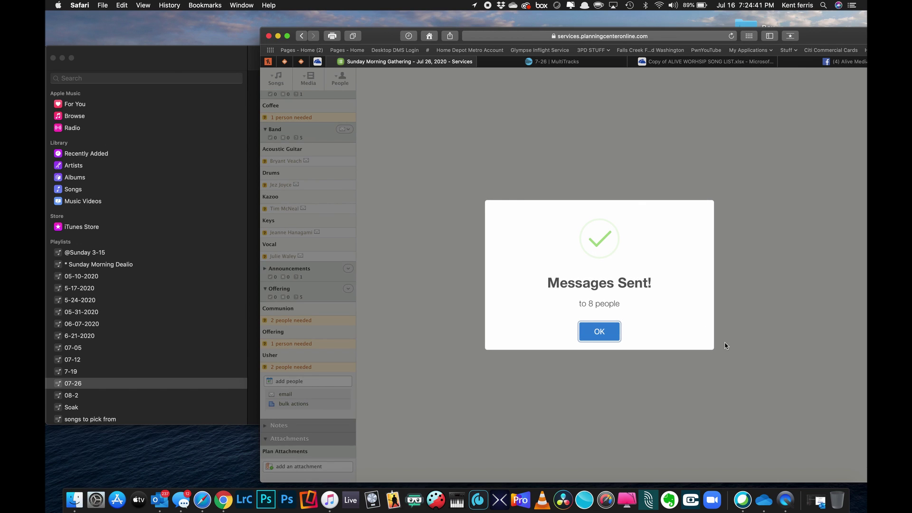
Dismiss the sent-messages confirmation and open the 08-2 playlist in Music, keeping its songs visible beside the browser window
{"action": "left_click", "coordinate": [598, 331]}
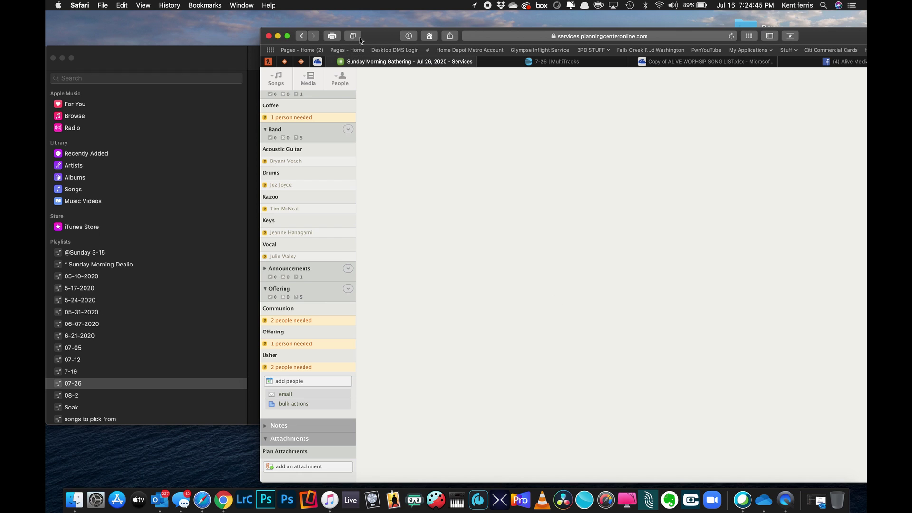
{"action": "left_click_drag", "start_coordinate": [383, 37], "coordinate": [226, 40]}
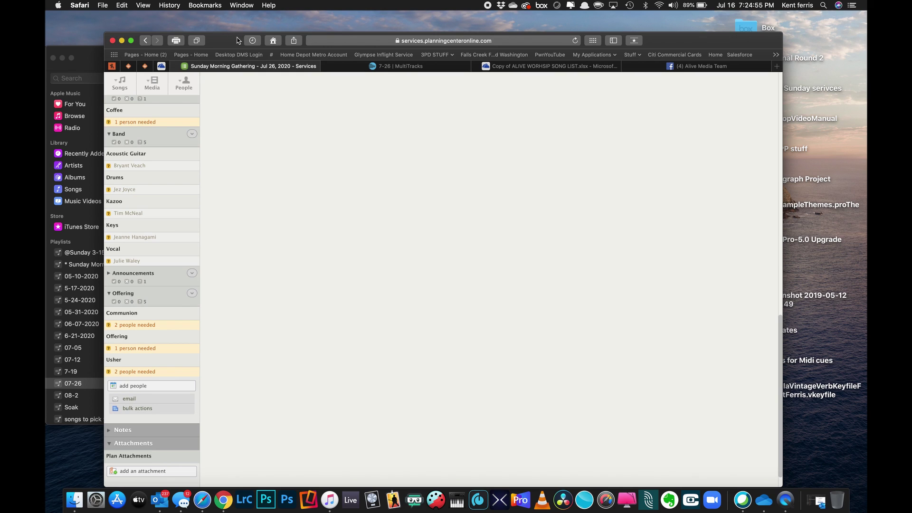
{"action": "left_click_drag", "start_coordinate": [231, 42], "coordinate": [491, 47]}
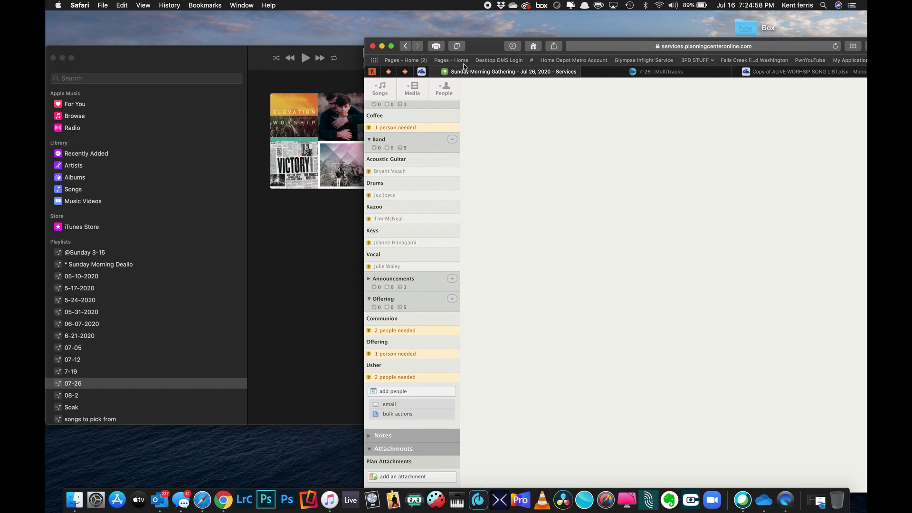
{"action": "left_click", "coordinate": [77, 399]}
{"action": "left_click", "coordinate": [77, 396]}
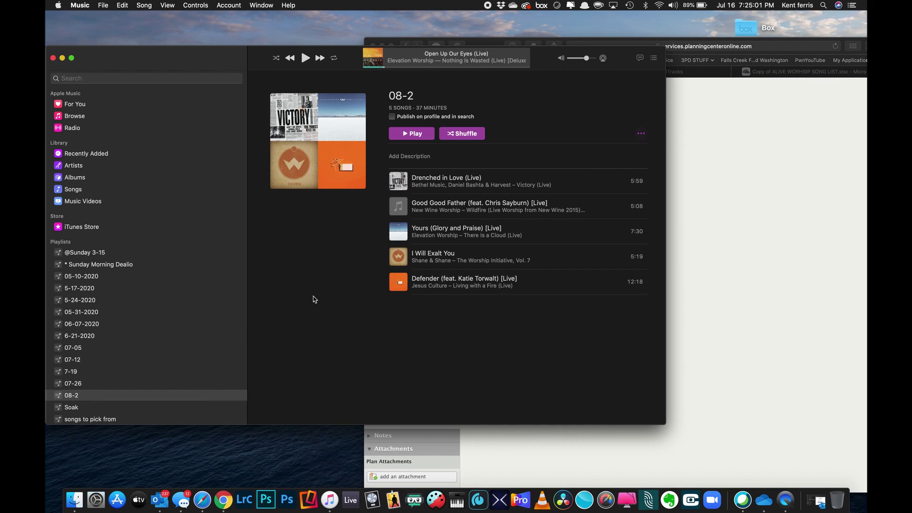
{"action": "left_click_drag", "start_coordinate": [611, 55], "coordinate": [309, 80]}
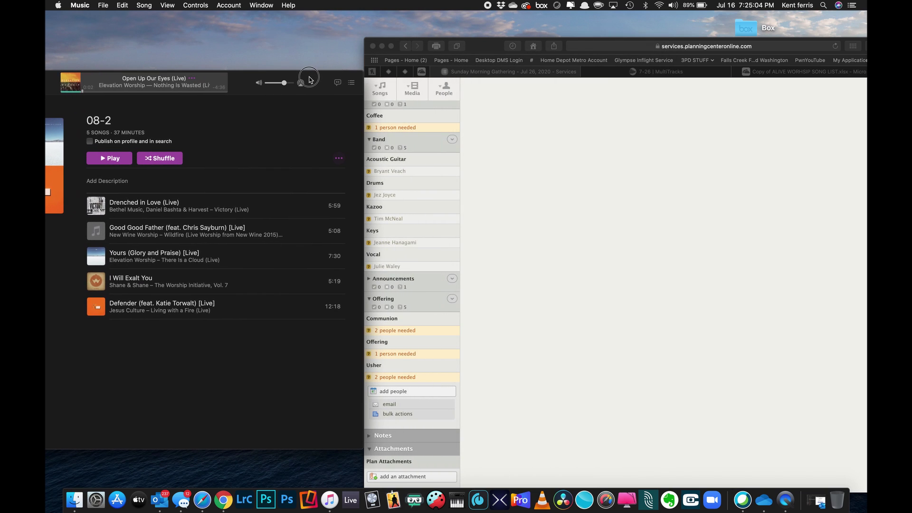
Create a MultiTracks setlist named 8-2, dated August 2, 2020 at 10:00 am
{"action": "left_click", "coordinate": [716, 75]}
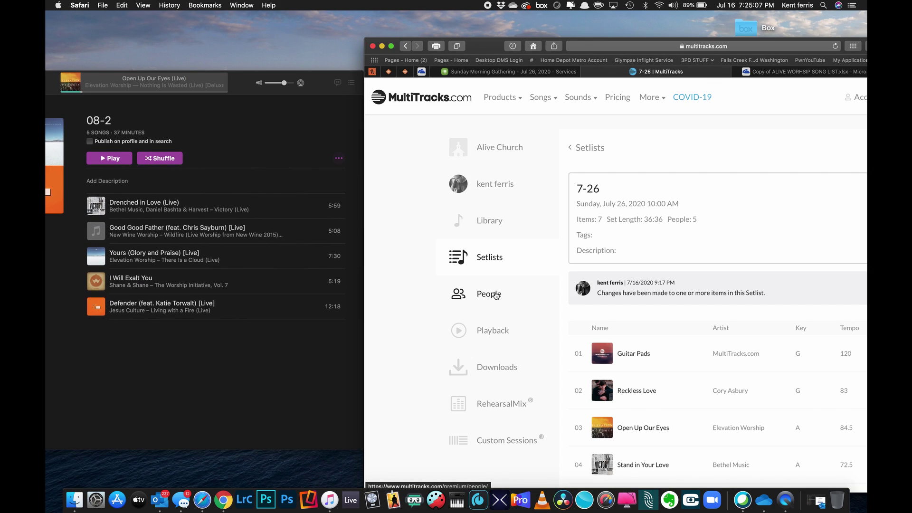
{"action": "left_click", "coordinate": [490, 258]}
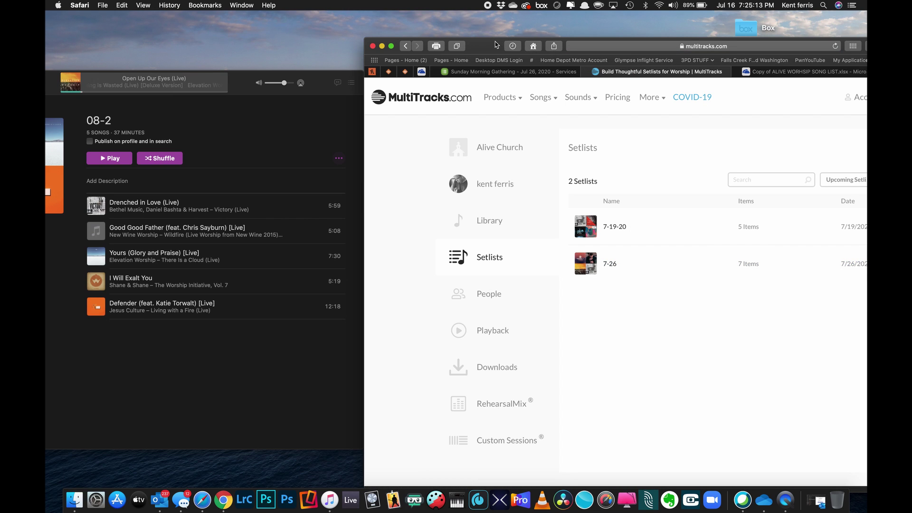
{"action": "left_click_drag", "start_coordinate": [496, 45], "coordinate": [347, 52]}
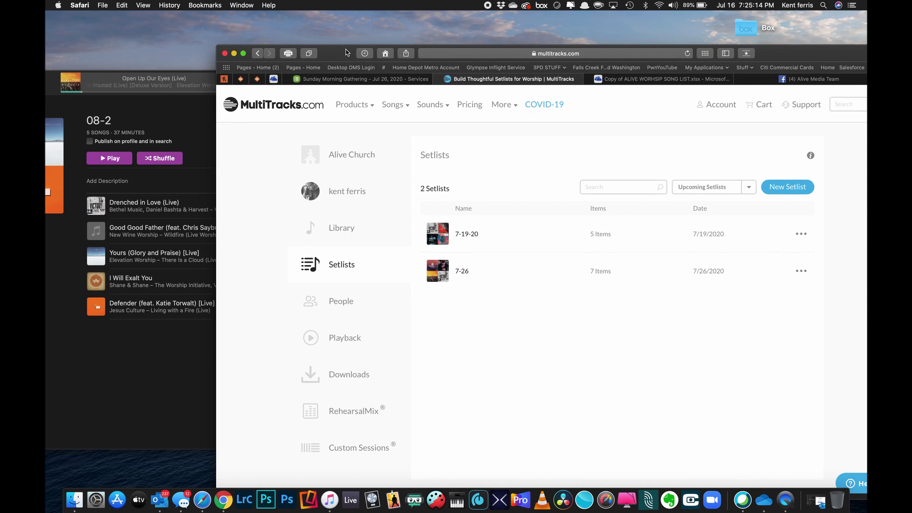
{"action": "left_click", "coordinate": [790, 189]}
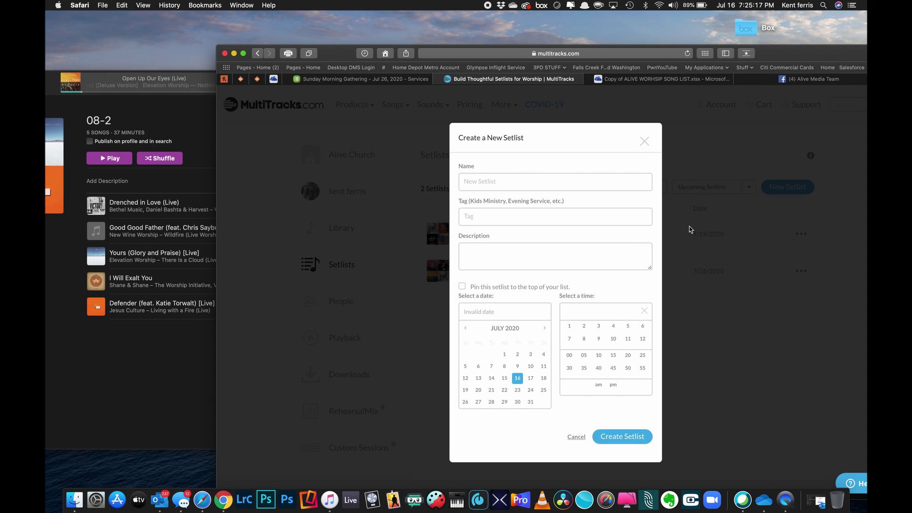
{"action": "left_click", "coordinate": [496, 182]}
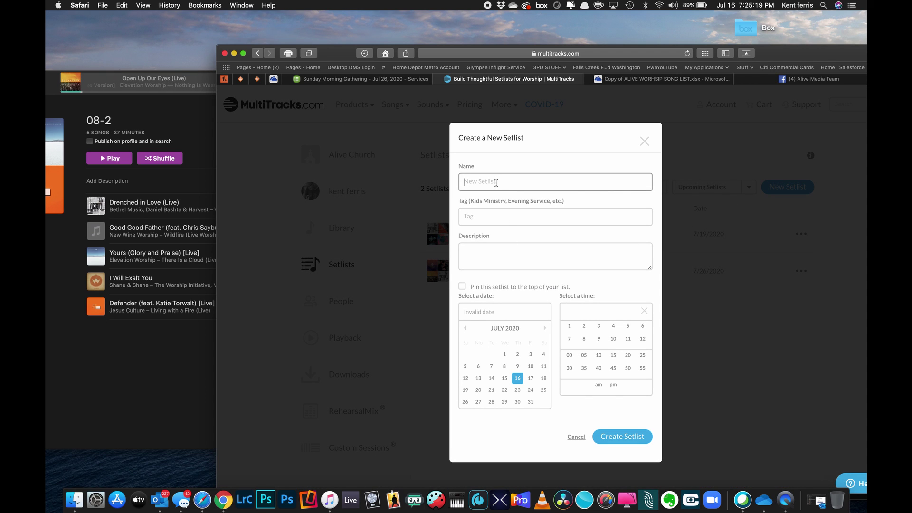
{"action": "type", "text": "8-2"}
{"action": "left_click", "coordinate": [544, 328]}
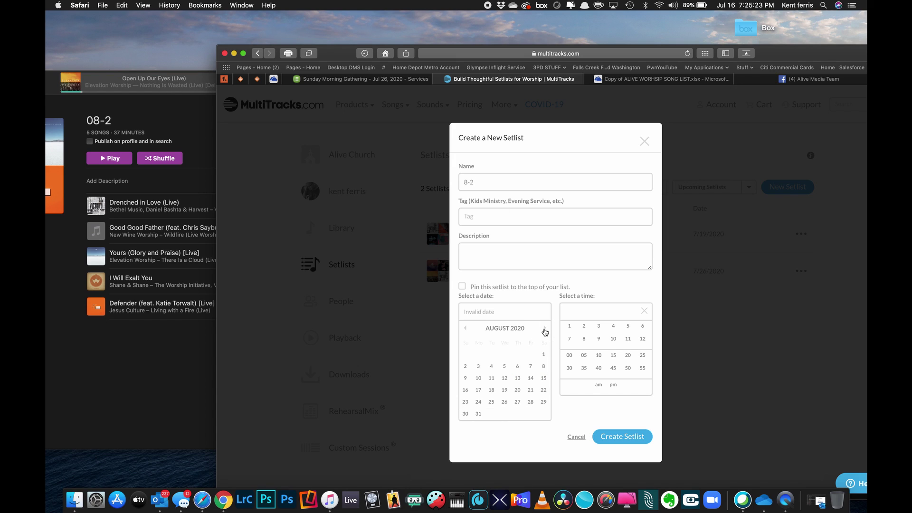
{"action": "left_click", "coordinate": [466, 366]}
{"action": "left_click", "coordinate": [615, 339]}
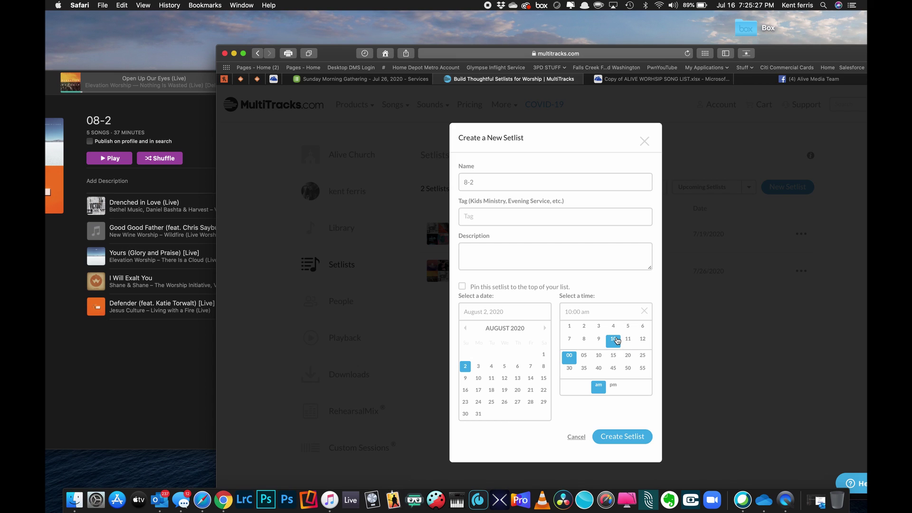
{"action": "left_click", "coordinate": [630, 435]}
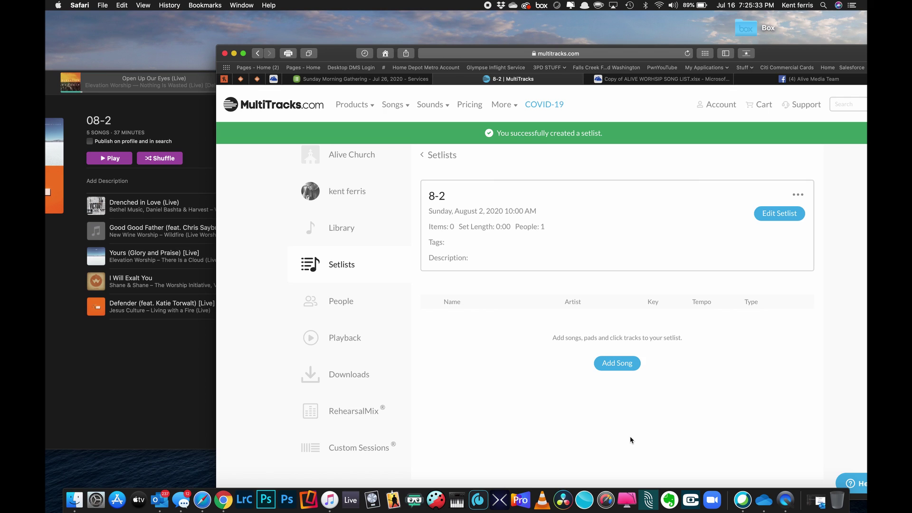
Add the MultiTracks.com Guitar Pads ambient pad in the key of A as the 8-2 setlist's first item
{"action": "left_click", "coordinate": [615, 363]}
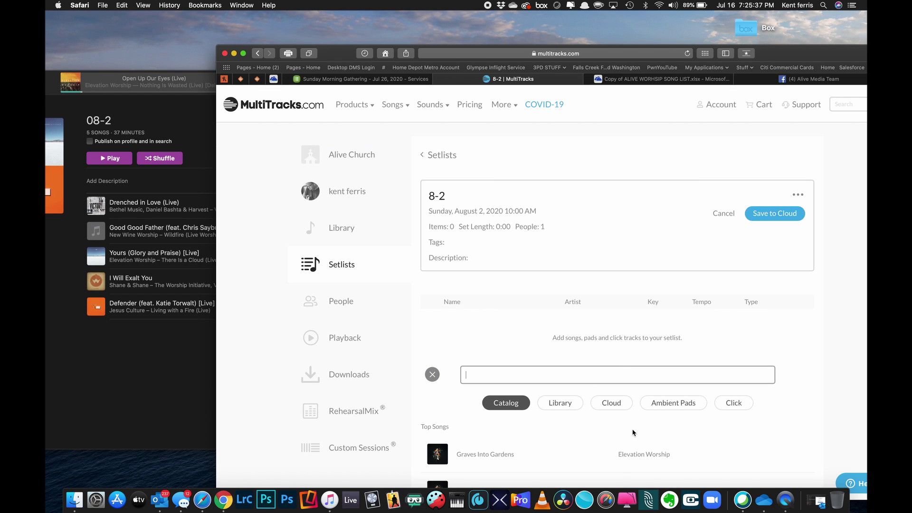
{"action": "left_click", "coordinate": [666, 411]}
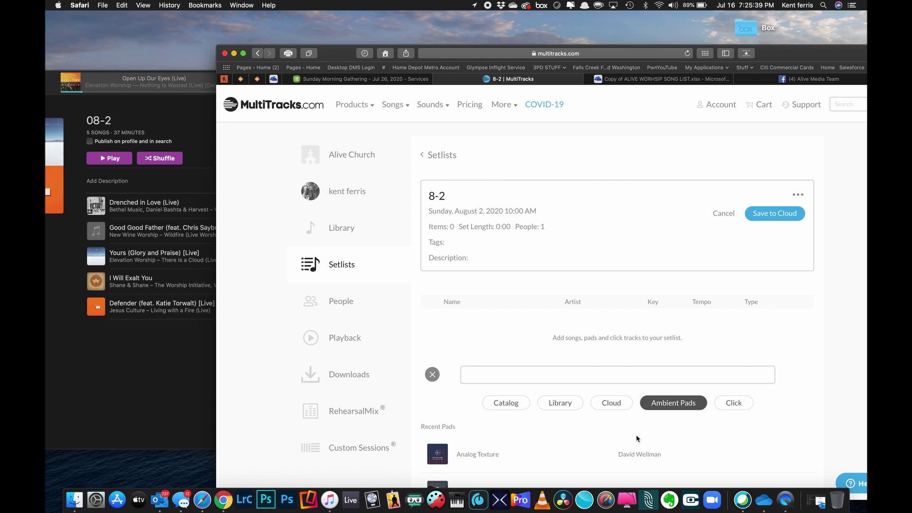
{"action": "scroll", "coordinate": [637, 438], "scroll_direction": "down", "scroll_amount": 5}
{"action": "left_click", "coordinate": [633, 393]}
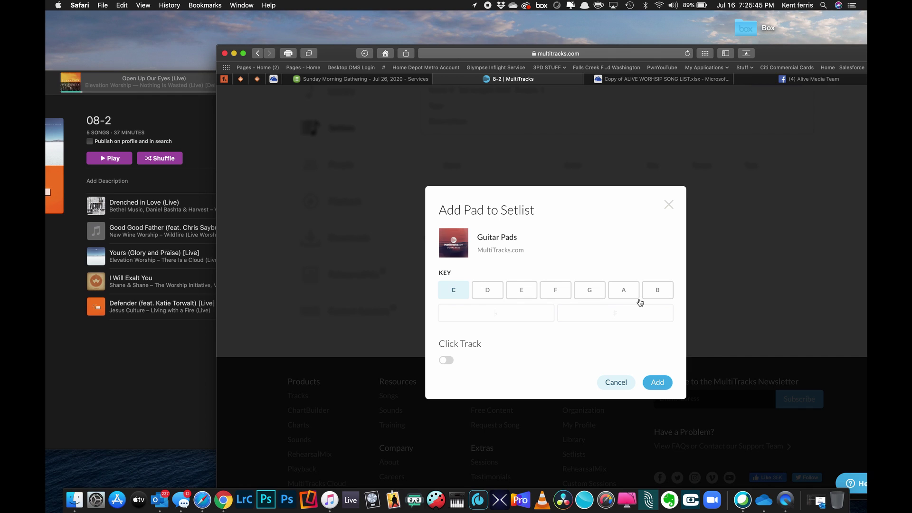
{"action": "left_click", "coordinate": [627, 289]}
{"action": "left_click", "coordinate": [655, 380]}
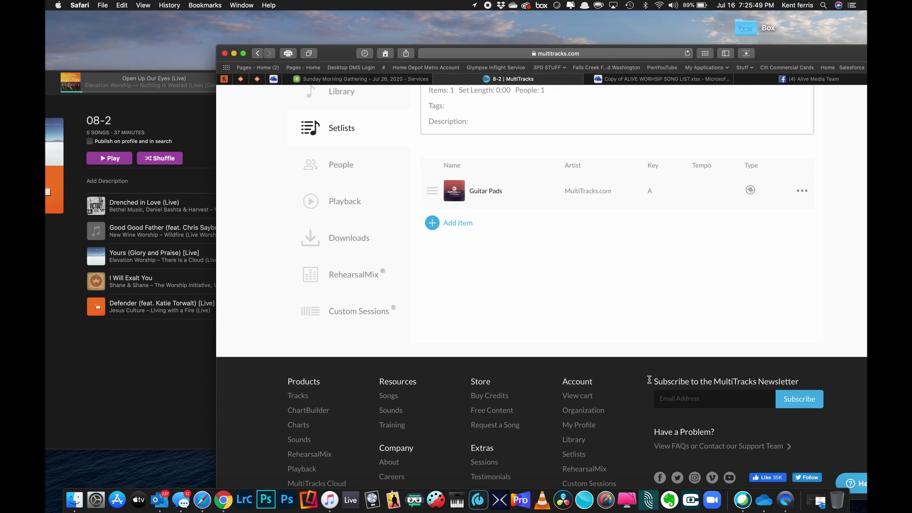
Add a second MultiTracks.com Guitar Pads item to the setlist in the key of F
{"action": "left_click", "coordinate": [451, 225]}
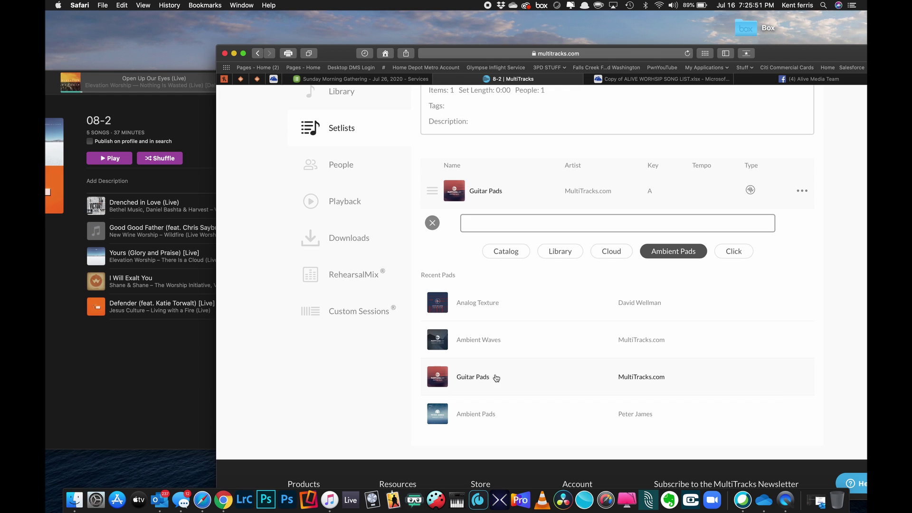
{"action": "left_click", "coordinate": [495, 379]}
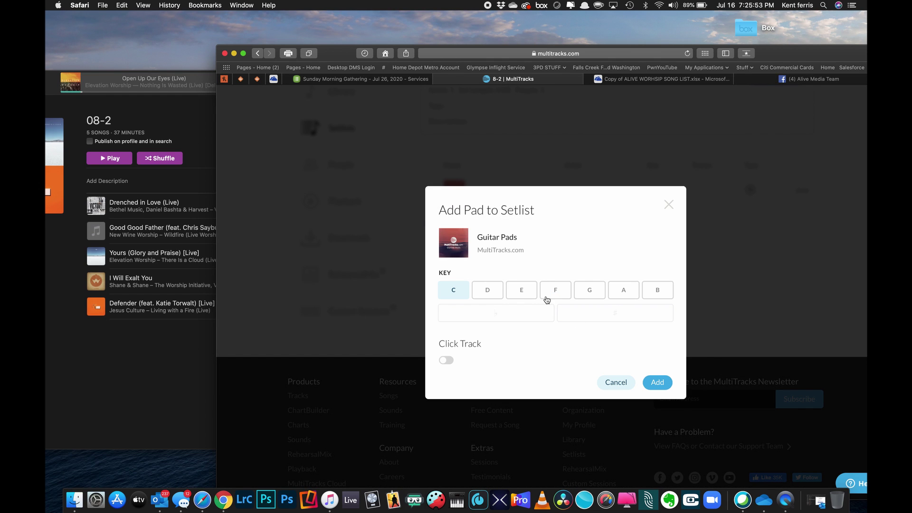
{"action": "left_click", "coordinate": [556, 291]}
{"action": "left_click", "coordinate": [657, 382]}
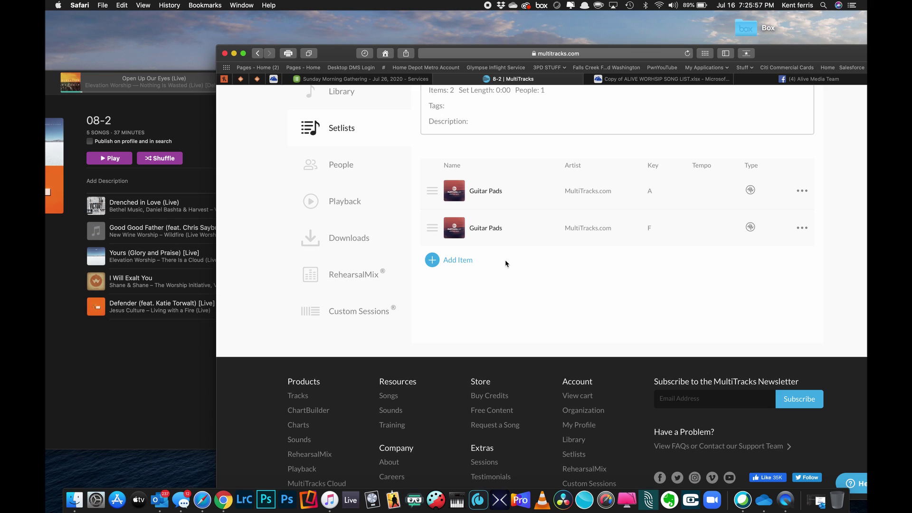
Find Drenched In Love by Bethel Music in the library and add it to the setlist in the key of A
{"action": "left_click", "coordinate": [432, 259]}
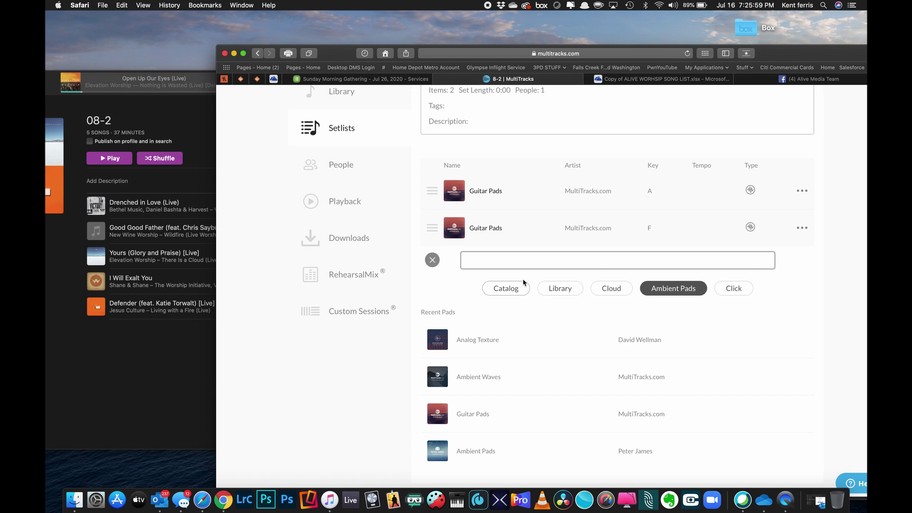
{"action": "left_click", "coordinate": [558, 288]}
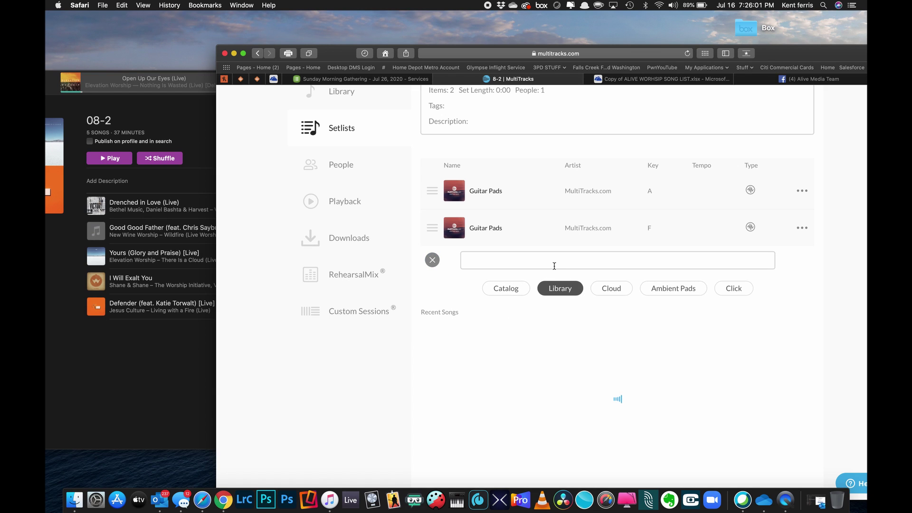
{"action": "left_click", "coordinate": [528, 259]}
{"action": "type", "text": "d"}
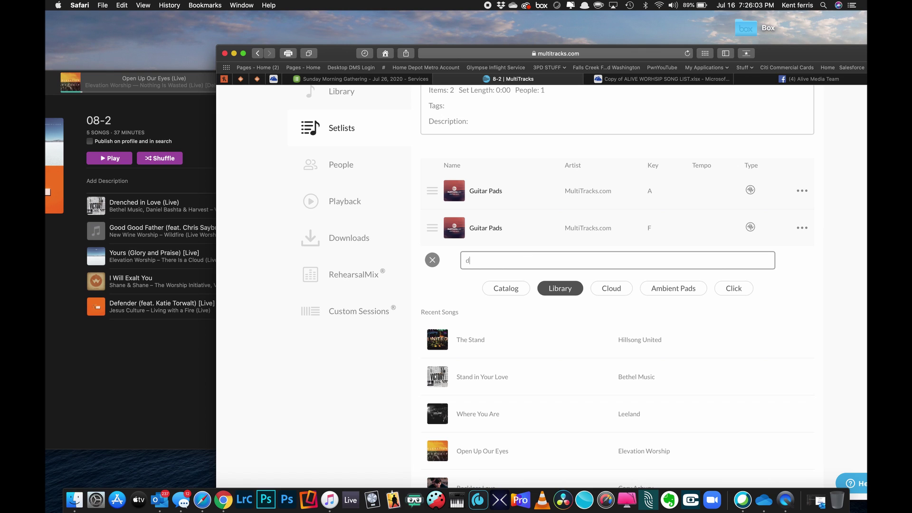
{"action": "type", "text": "re"}
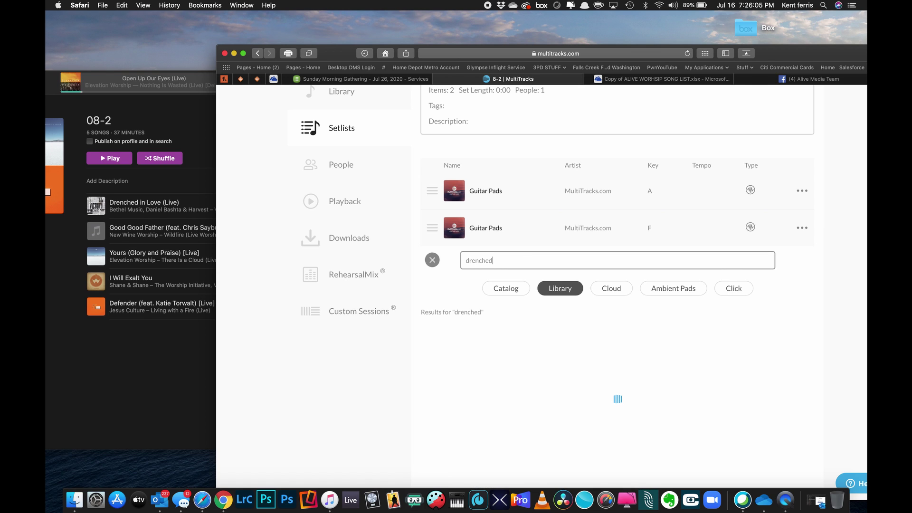
{"action": "type", "text": "nched"}
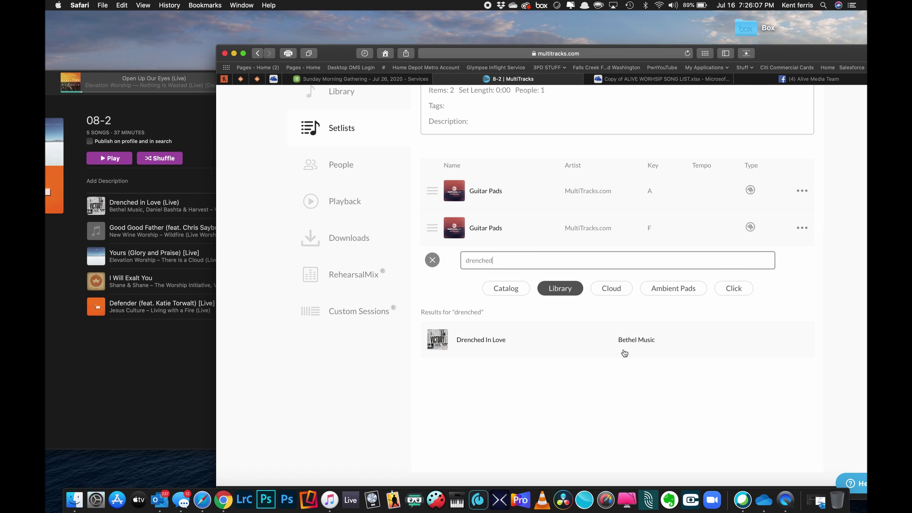
{"action": "left_click", "coordinate": [623, 352]}
{"action": "left_click", "coordinate": [662, 374]}
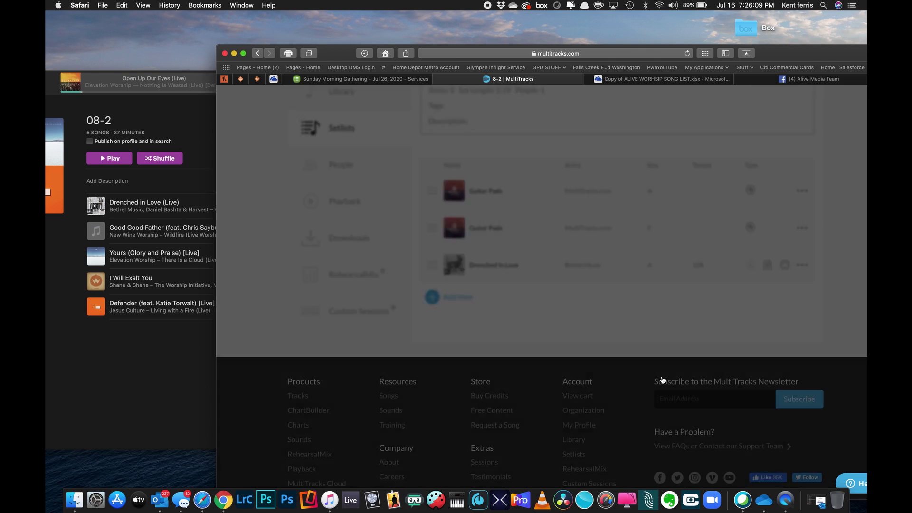
Add Good Good Father by New Wine Worship from the library to the setlist in the key of A
{"action": "left_click", "coordinate": [457, 298]}
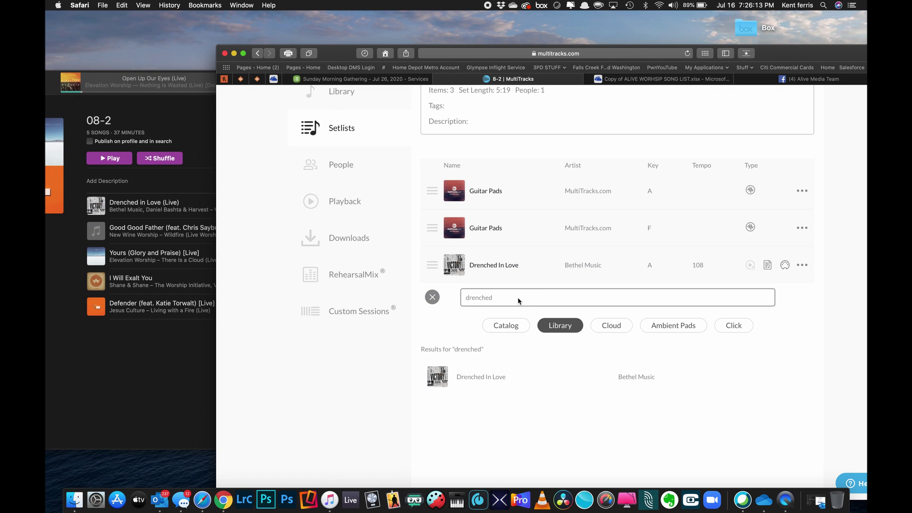
{"action": "left_click_drag", "start_coordinate": [519, 299], "coordinate": [453, 298]}
{"action": "type", "text": "go"}
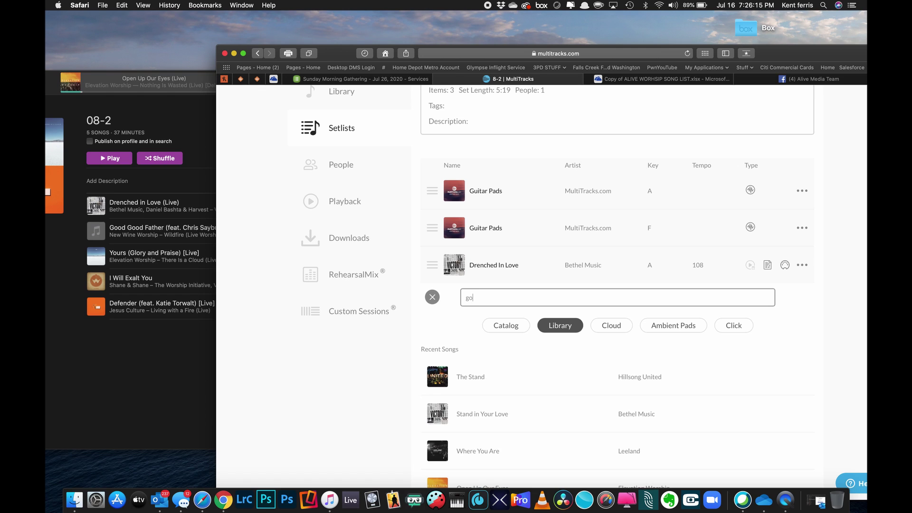
{"action": "type", "text": "od"}
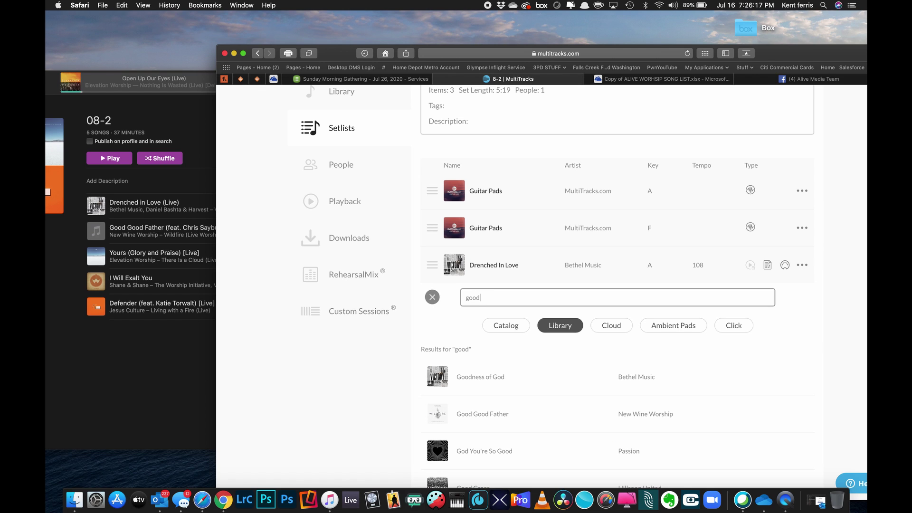
{"action": "left_click", "coordinate": [528, 418]}
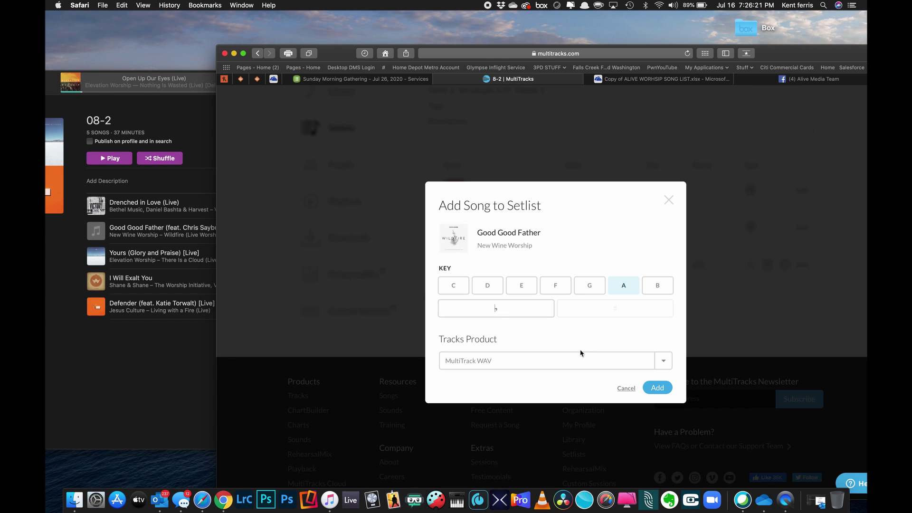
{"action": "left_click", "coordinate": [659, 388]}
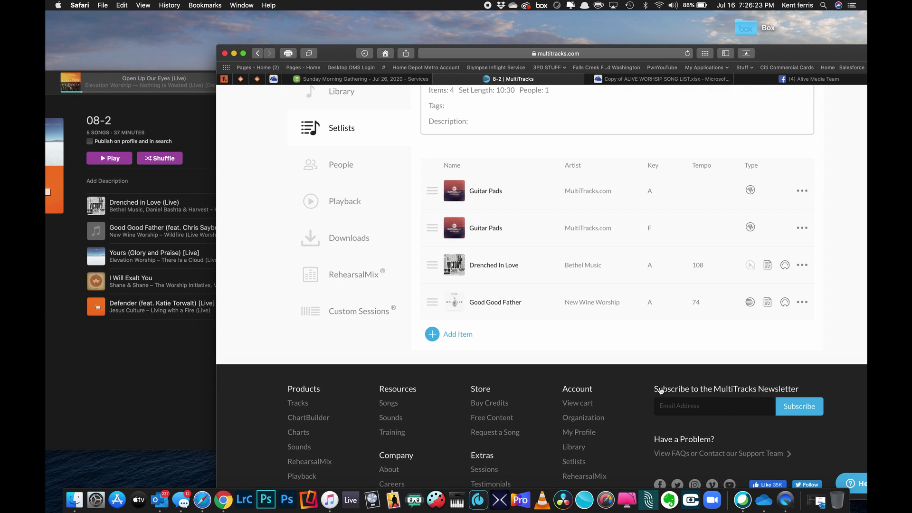
Find Yours (Glory and Praise) by Elevation Worship in the library and add it to the setlist in the key of D
{"action": "left_click", "coordinate": [456, 334]}
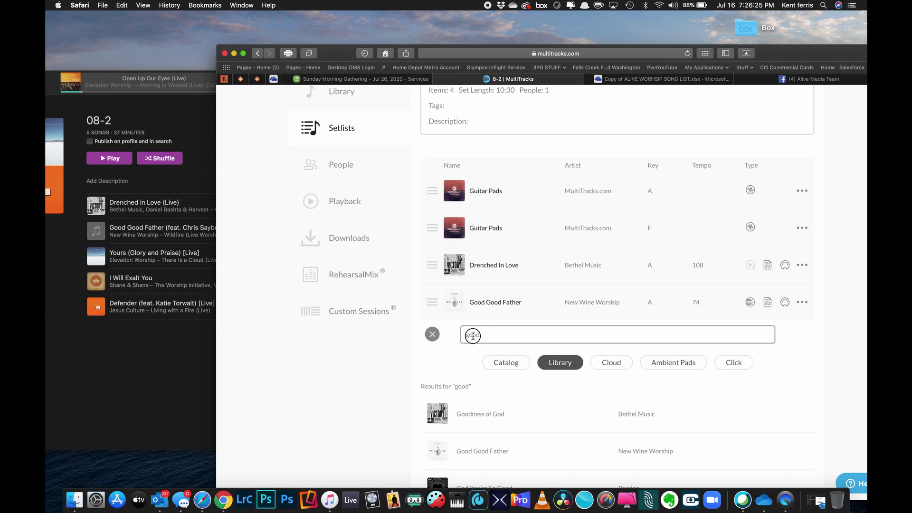
{"action": "left_click_drag", "start_coordinate": [472, 336], "coordinate": [447, 337]}
{"action": "type", "text": "y"}
{"action": "type", "text": "ur"}
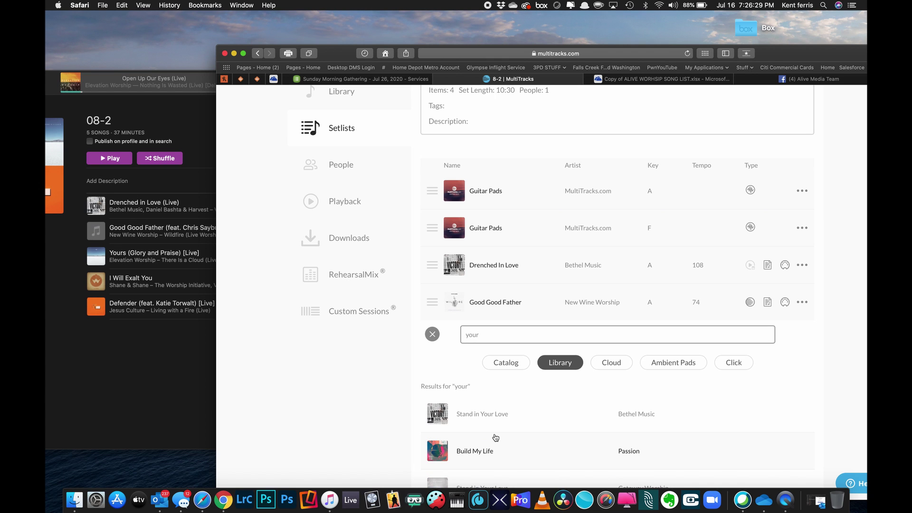
{"action": "scroll", "coordinate": [495, 437], "scroll_direction": "down", "scroll_amount": 3}
{"action": "scroll", "coordinate": [495, 437], "scroll_direction": "down", "scroll_amount": 8}
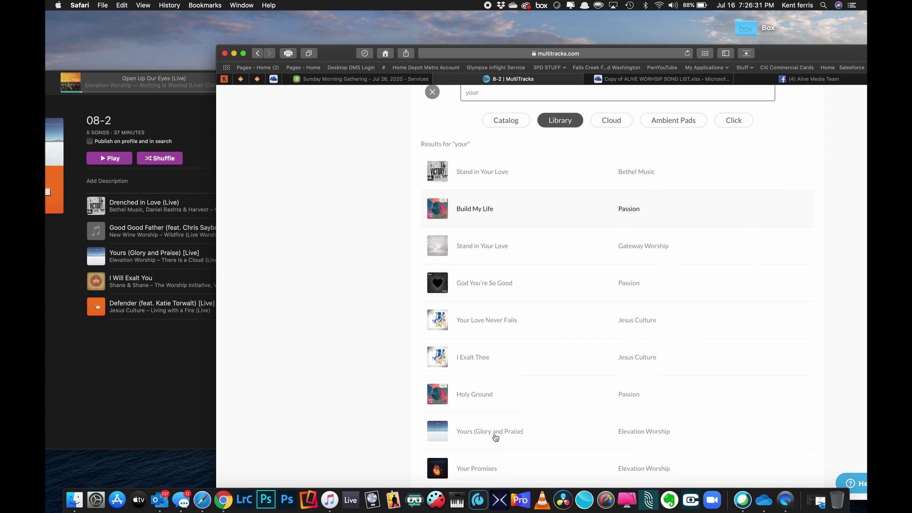
{"action": "left_click", "coordinate": [496, 410]}
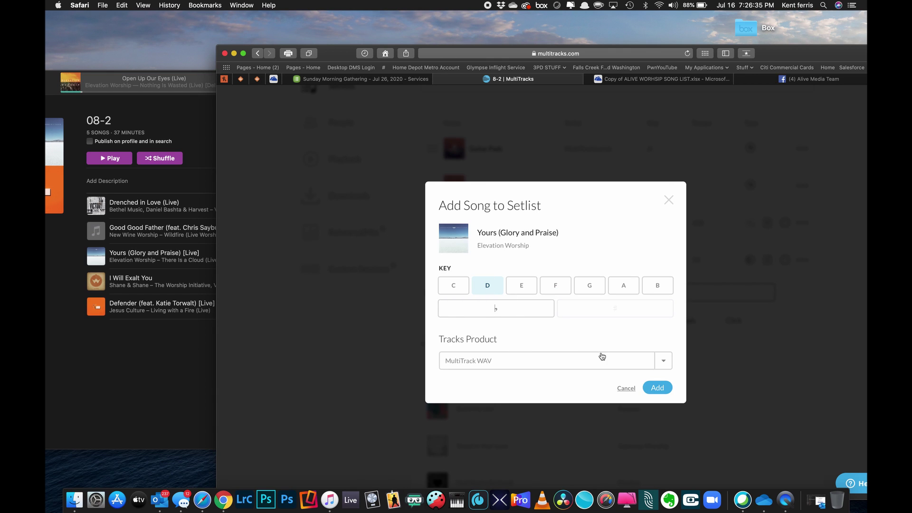
{"action": "left_click", "coordinate": [660, 388]}
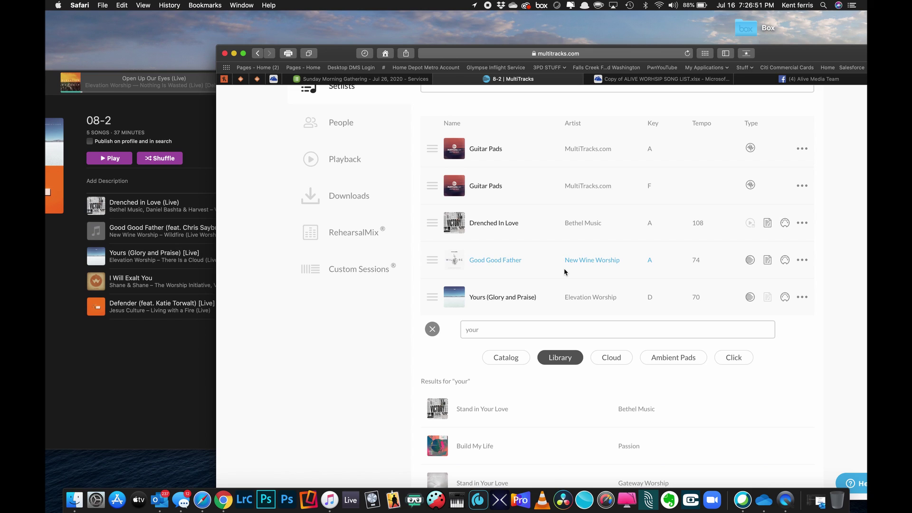
Search the library for "i will" and add I Will Exalt You by The Worship Initiative in the key of B
{"action": "left_click_drag", "start_coordinate": [482, 329], "coordinate": [451, 329]}
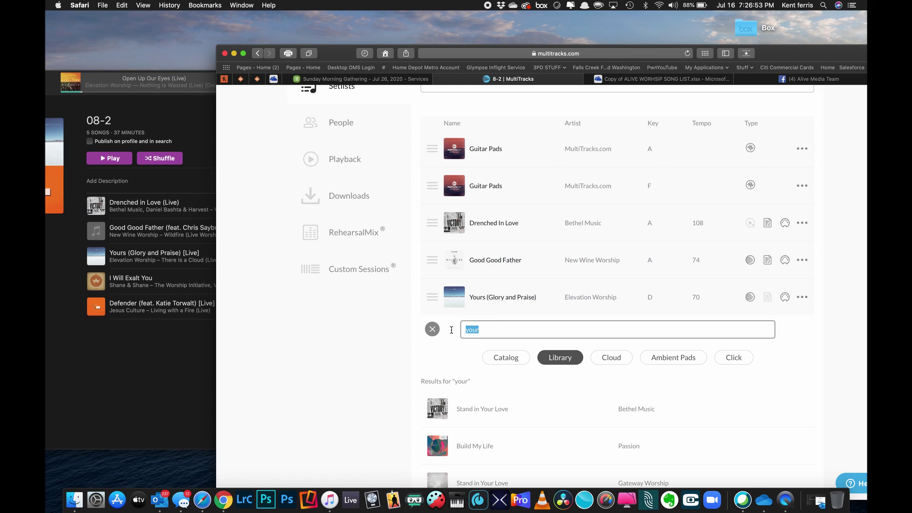
{"action": "type", "text": "i wiil"}
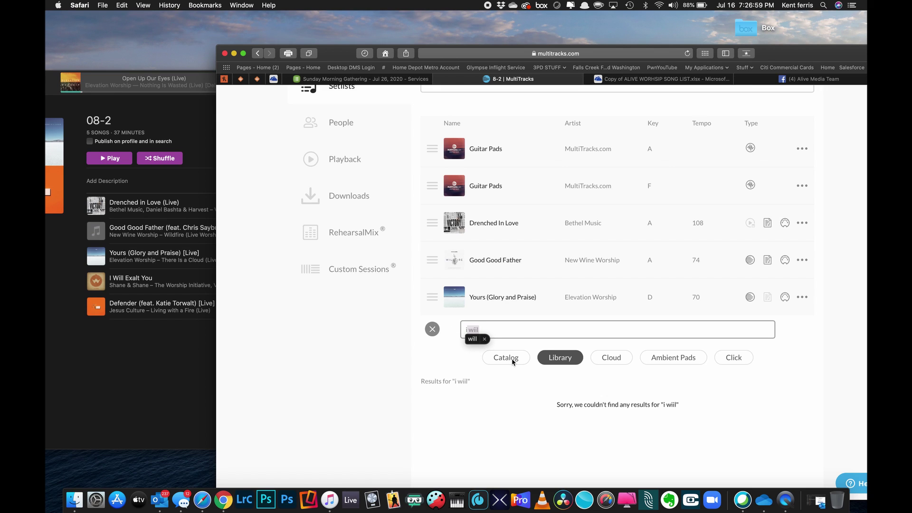
{"action": "key", "text": "BackSpace"}
{"action": "key", "text": "BackSpace"}
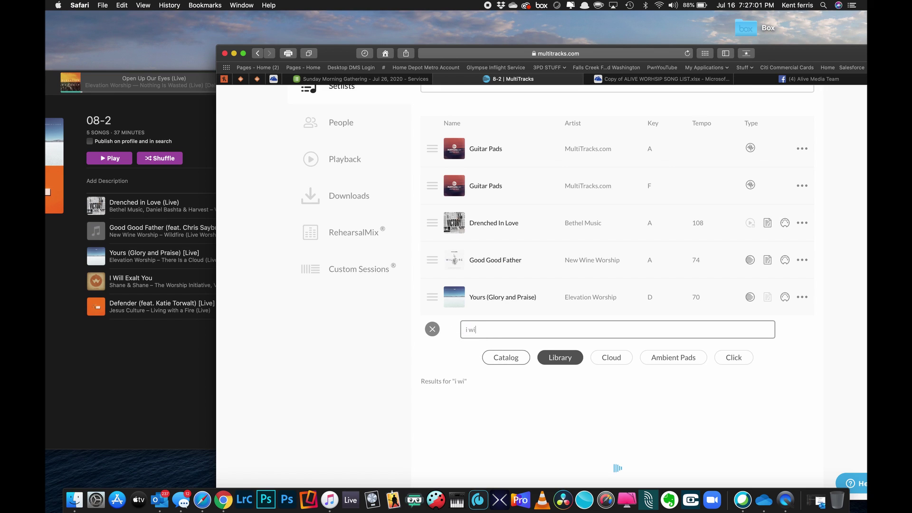
{"action": "type", "text": "ll"}
{"action": "scroll", "coordinate": [554, 411], "scroll_direction": "down", "scroll_amount": 3}
{"action": "left_click", "coordinate": [569, 331]}
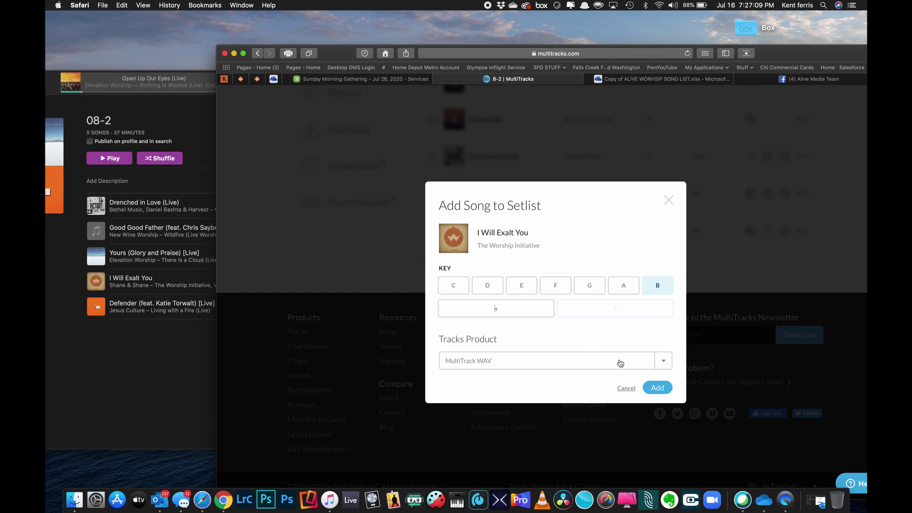
{"action": "left_click", "coordinate": [656, 386]}
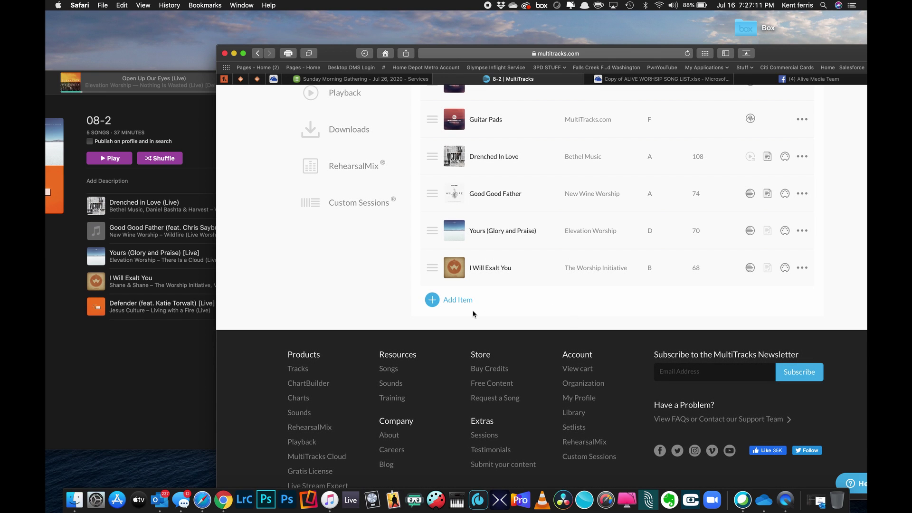
Add Defender by Jesus Culture from the library in the key of F, and move the F Guitar Pads item to the setlist's end
{"action": "left_click", "coordinate": [444, 301]}
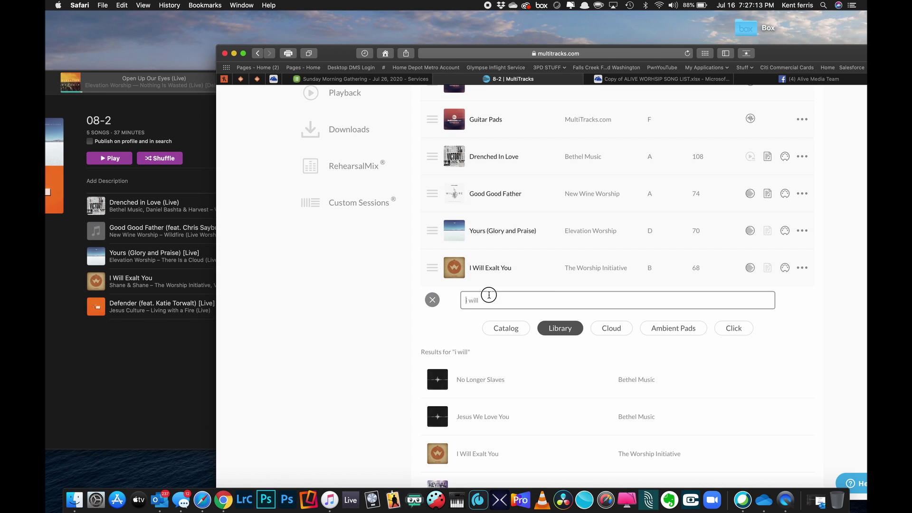
{"action": "left_click_drag", "start_coordinate": [484, 299], "coordinate": [456, 304]}
{"action": "type", "text": "defen"}
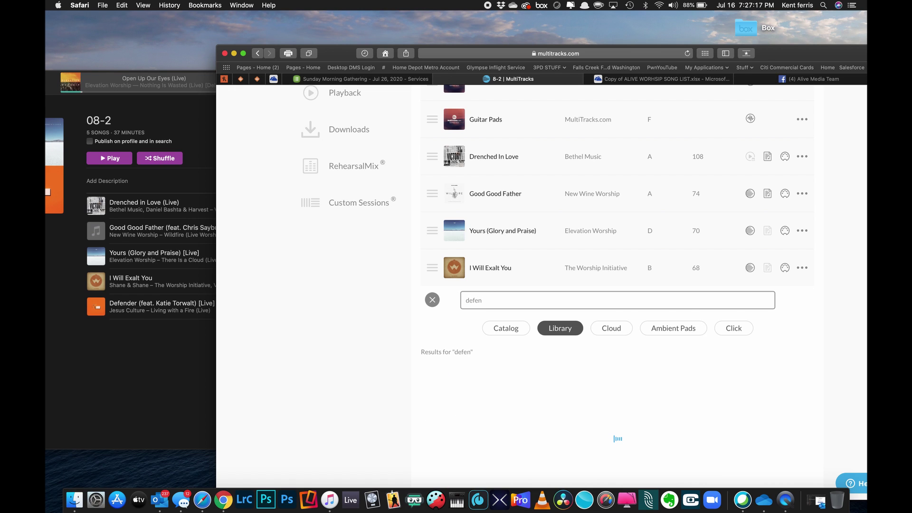
{"action": "left_click", "coordinate": [460, 380]}
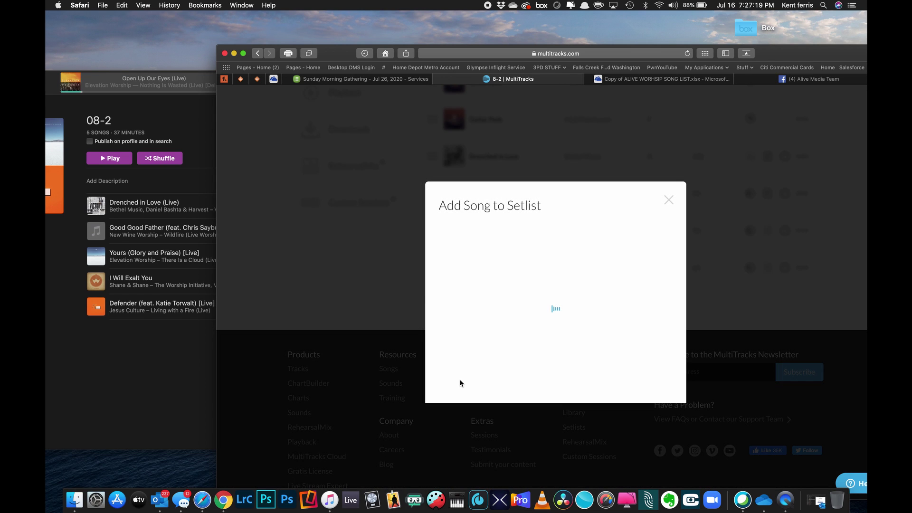
{"action": "left_click", "coordinate": [555, 285]}
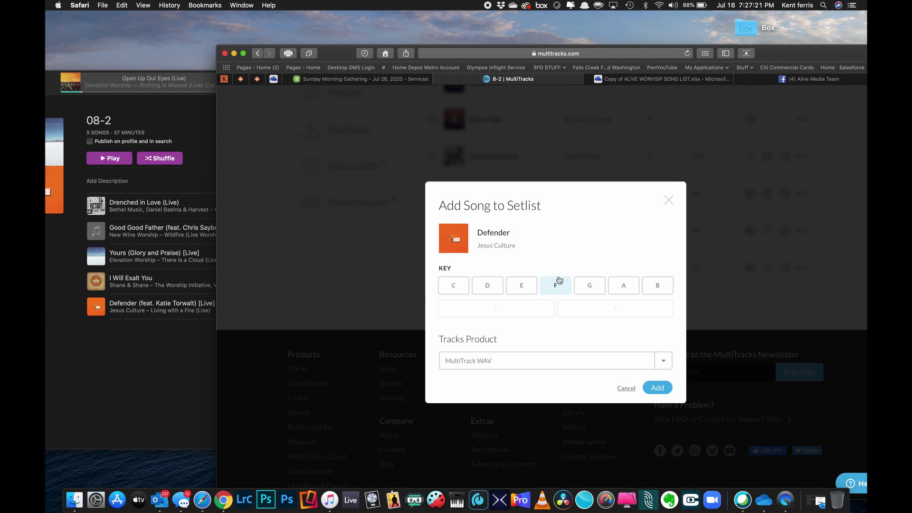
{"action": "left_click", "coordinate": [658, 387]}
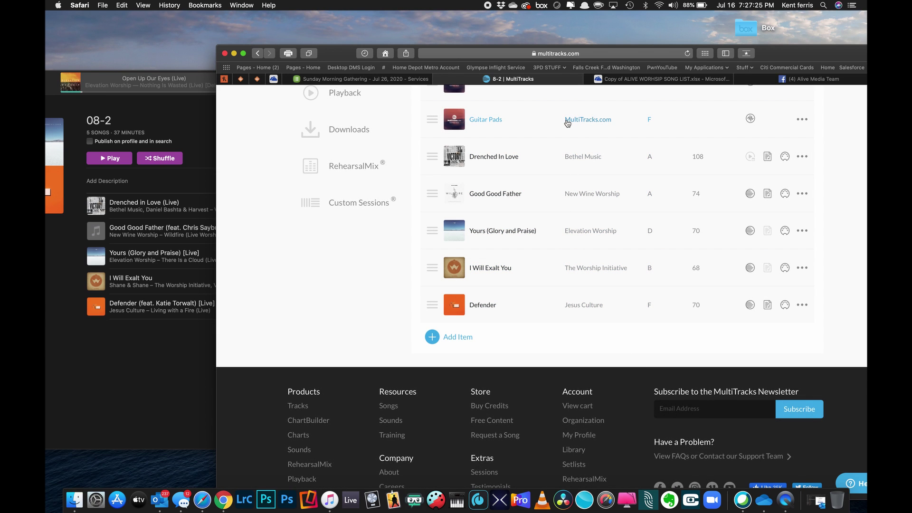
{"action": "left_click_drag", "start_coordinate": [572, 119], "coordinate": [576, 313]}
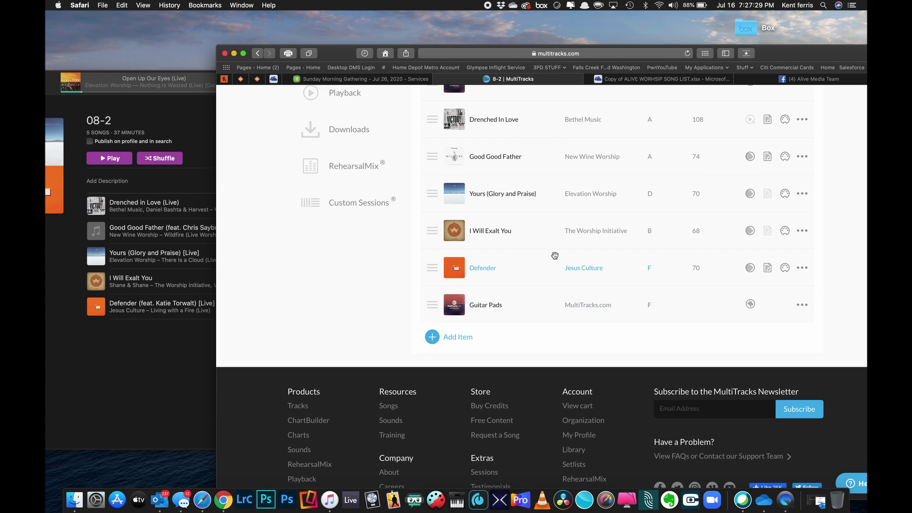
Add the third, fourth, sixth and seventh team members in the Alive Church list to the 8-2 setlist and update its people
{"action": "scroll", "coordinate": [553, 257], "scroll_direction": "up", "scroll_amount": 3}
{"action": "scroll", "coordinate": [555, 256], "scroll_direction": "up", "scroll_amount": 3}
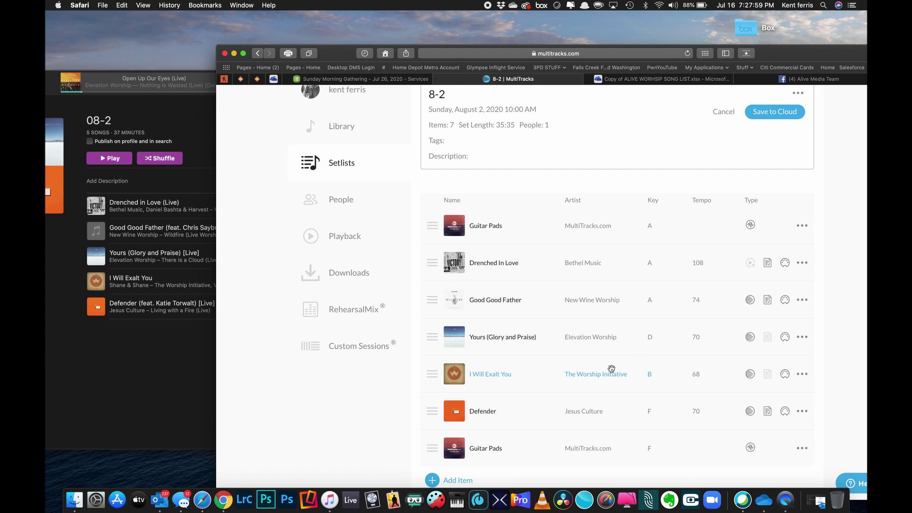
{"action": "scroll", "coordinate": [611, 368], "scroll_direction": "up", "scroll_amount": 3}
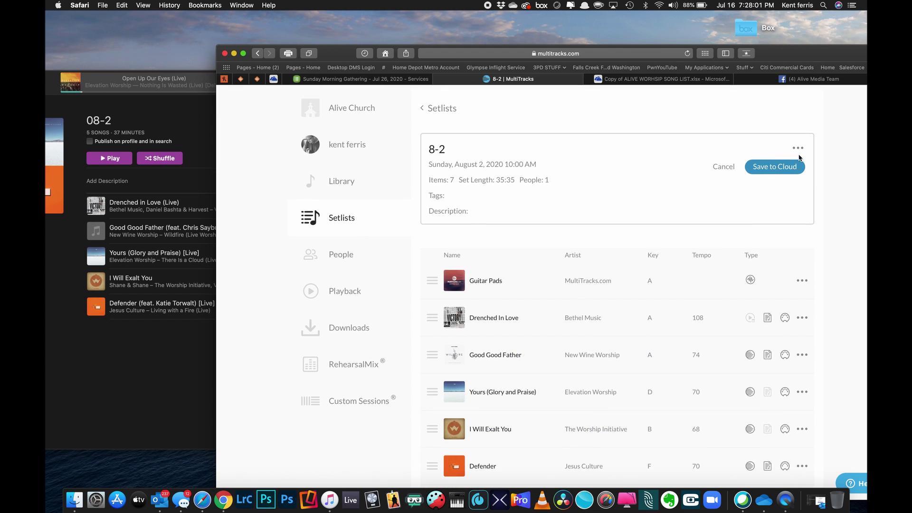
{"action": "left_click", "coordinate": [798, 150]}
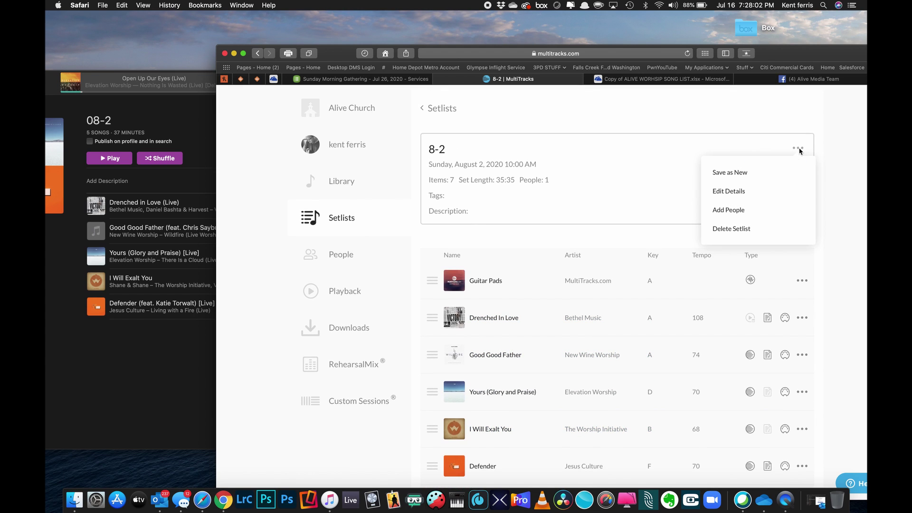
{"action": "left_click", "coordinate": [740, 211]}
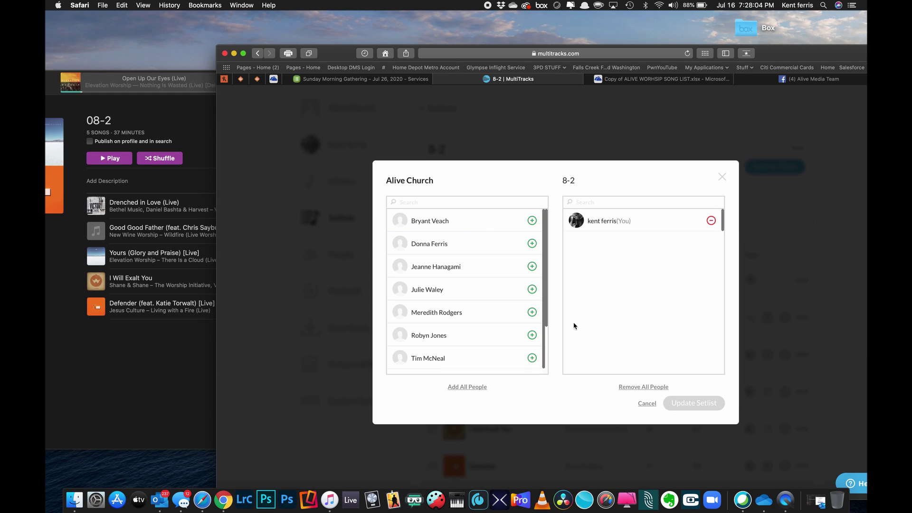
{"action": "left_click", "coordinate": [532, 335]}
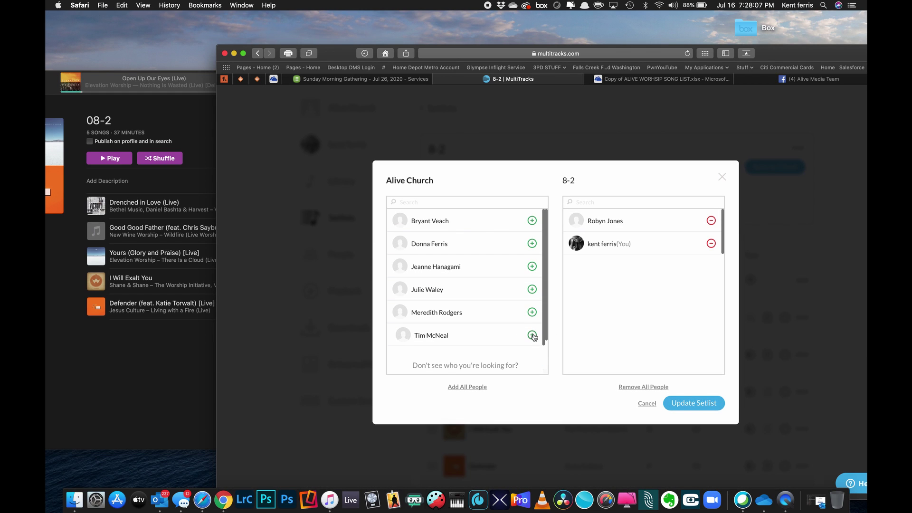
{"action": "left_click", "coordinate": [532, 335]}
{"action": "left_click", "coordinate": [531, 290]}
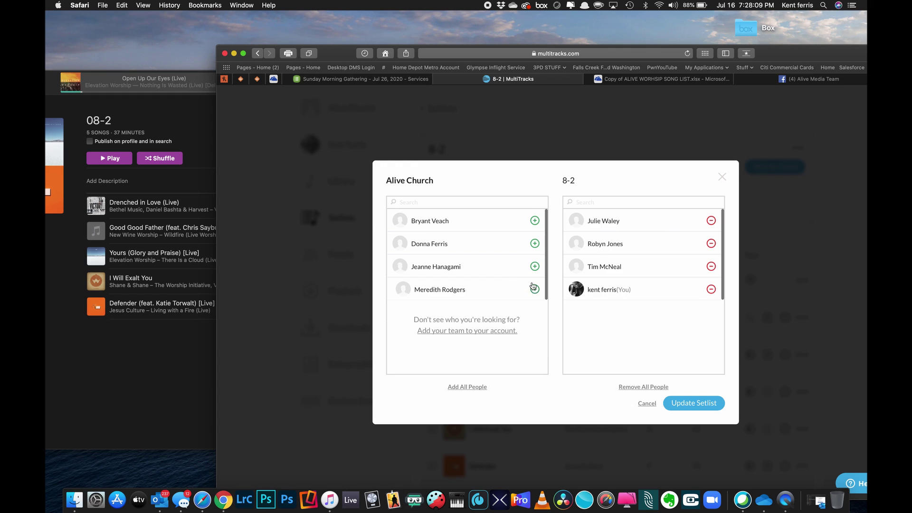
{"action": "left_click", "coordinate": [533, 266]}
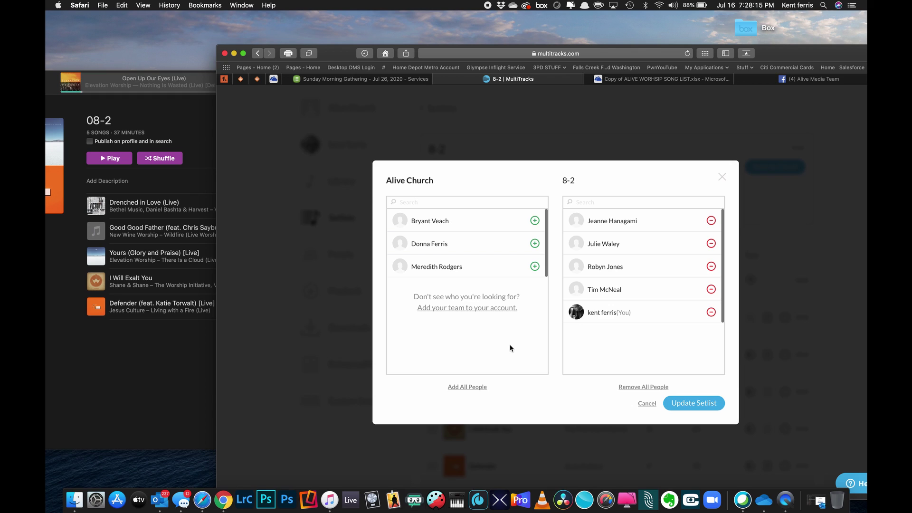
{"action": "left_click", "coordinate": [702, 404]}
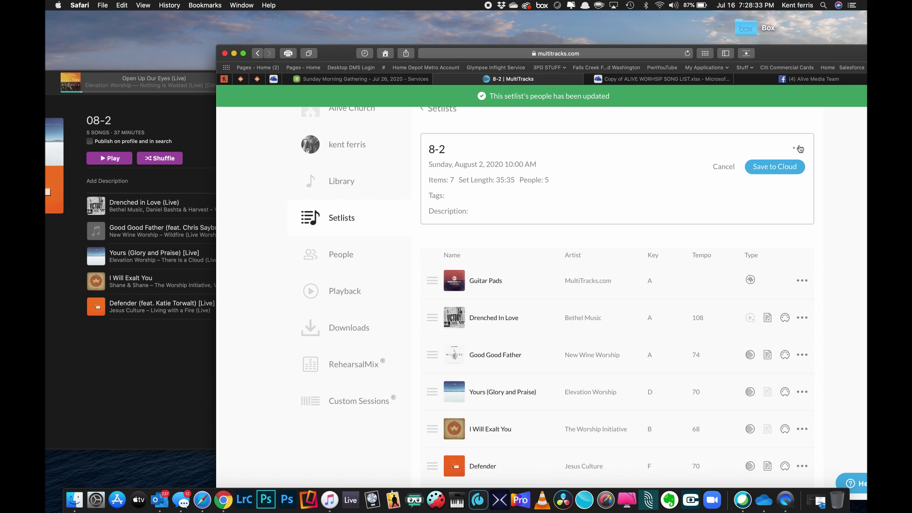
Save the 8-2 setlist to the cloud
{"action": "left_click", "coordinate": [800, 149]}
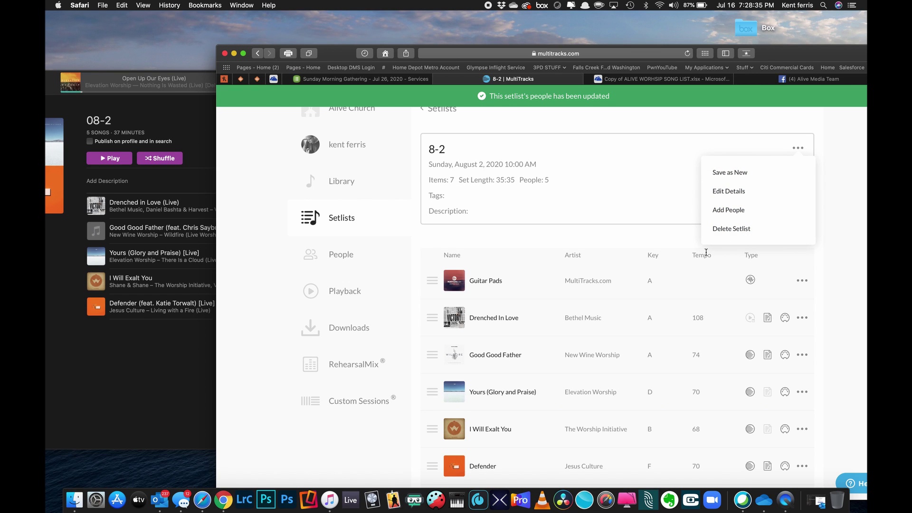
{"action": "left_click", "coordinate": [729, 171]}
{"action": "left_click", "coordinate": [774, 169]}
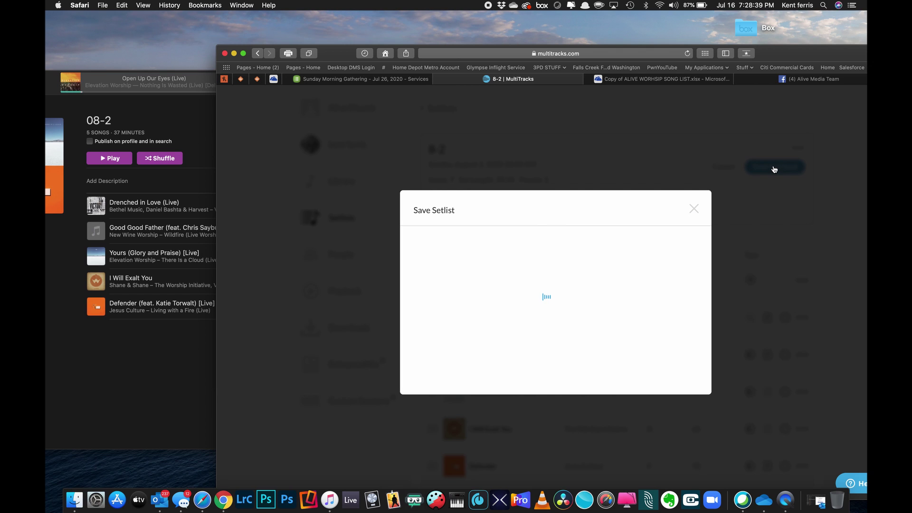
{"action": "left_click", "coordinate": [683, 364]}
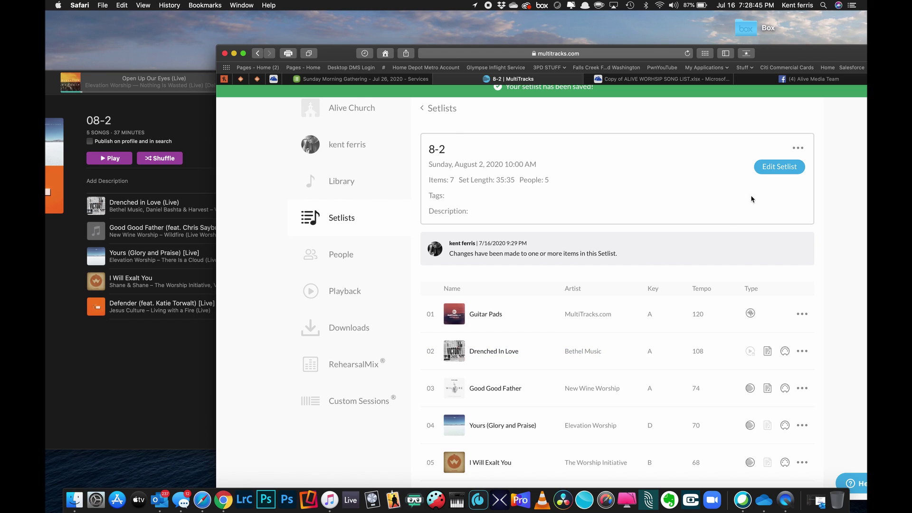
Start a team notification reading "Please review setlist for 8-2", with a line assigning one team member "Drenched and Good Good Father"
{"action": "left_click", "coordinate": [798, 148]}
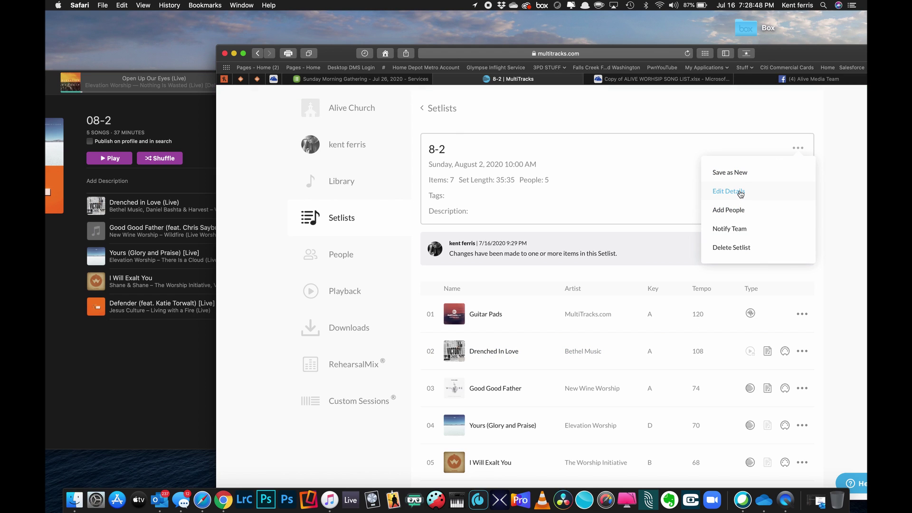
{"action": "left_click", "coordinate": [731, 230]}
{"action": "left_click", "coordinate": [494, 284]}
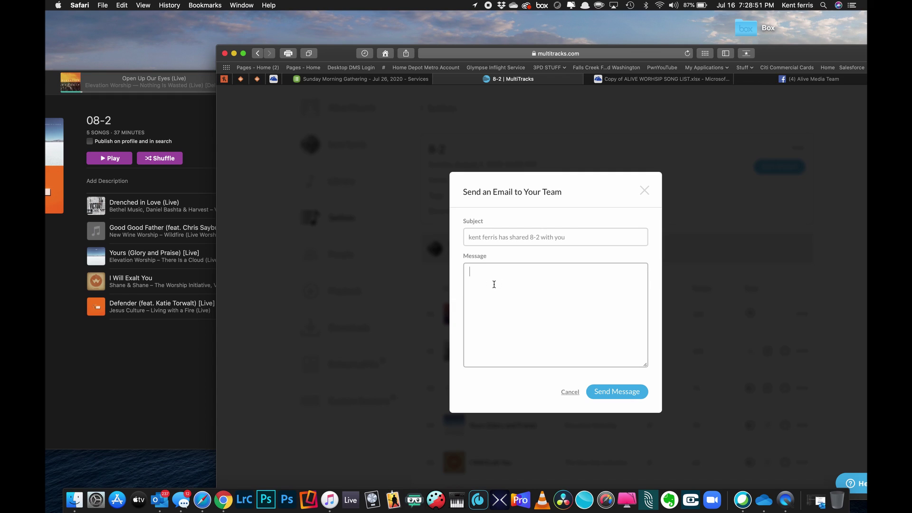
{"action": "type", "text": "PLease review setlist for 8-2"}
{"action": "key", "text": "Return"}
{"action": "key", "text": "Return"}
{"action": "type", "text": "Bryant"}
{"action": "type", "text": "-"}
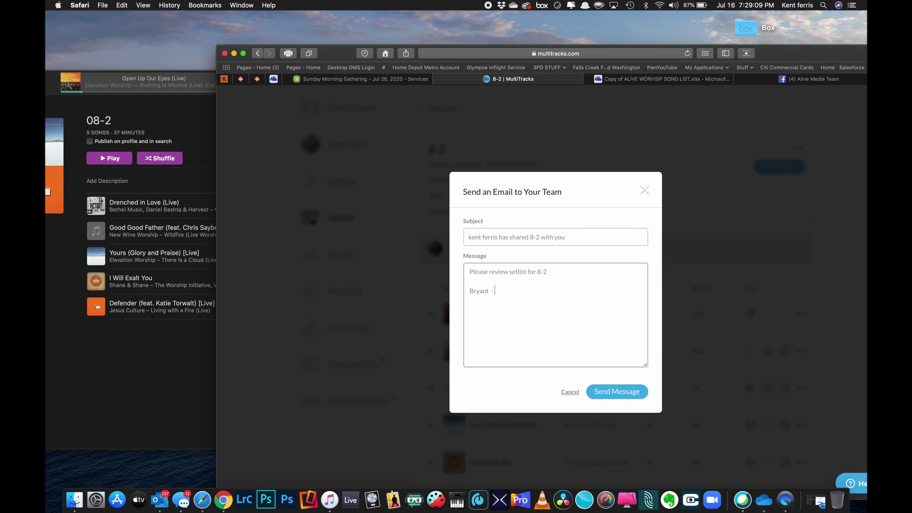
{"action": "type", "text": " Drenched and Good Good Father"}
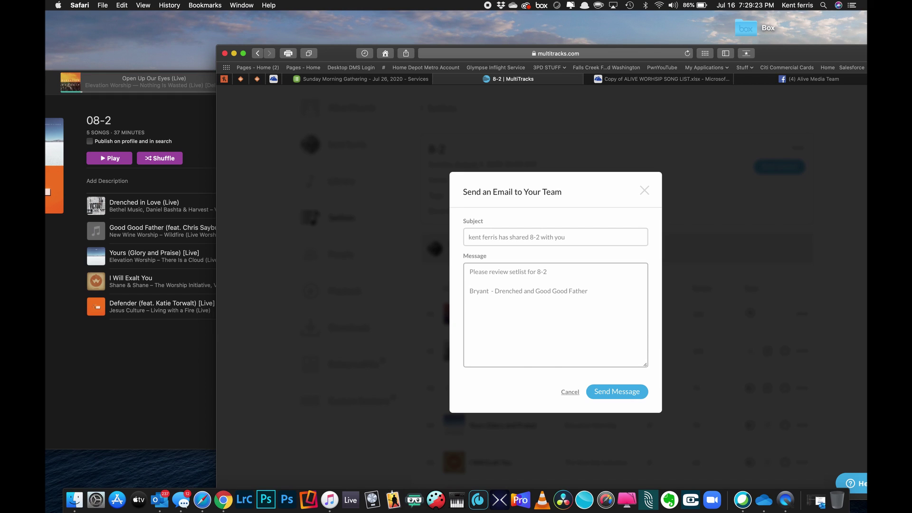
Assign another team member "the remainder of the songs", add "Please key check IWE and Yours", and send the message
{"action": "key", "text": "Return"}
{"action": "type", "text": "Robyn - the remainder of the songsPL"}
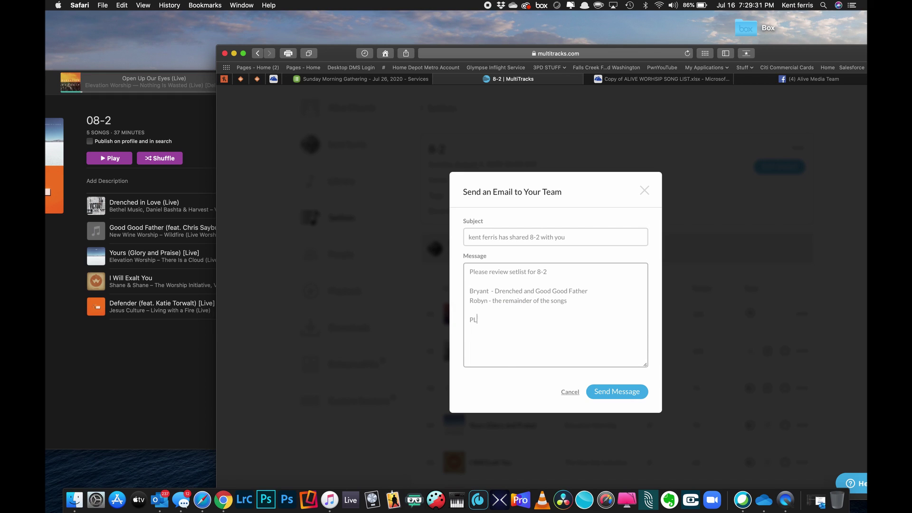
{"action": "type", "text": "ease key check IWE and Yours"}
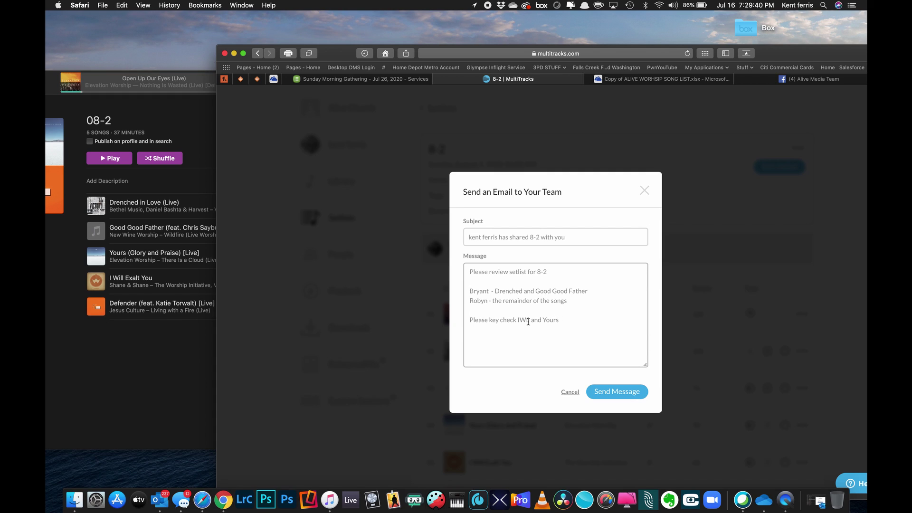
{"action": "left_click", "coordinate": [605, 396]}
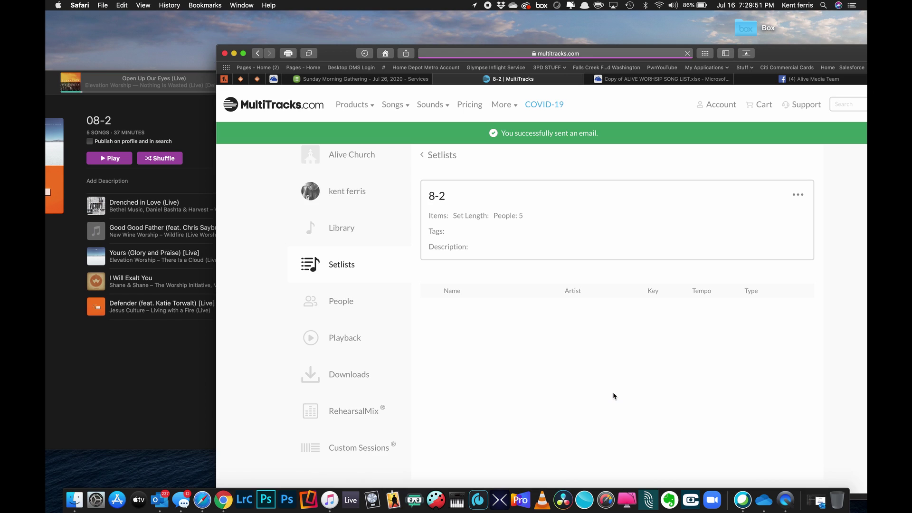
{"action": "scroll", "coordinate": [615, 350], "scroll_direction": "down", "scroll_amount": 5}
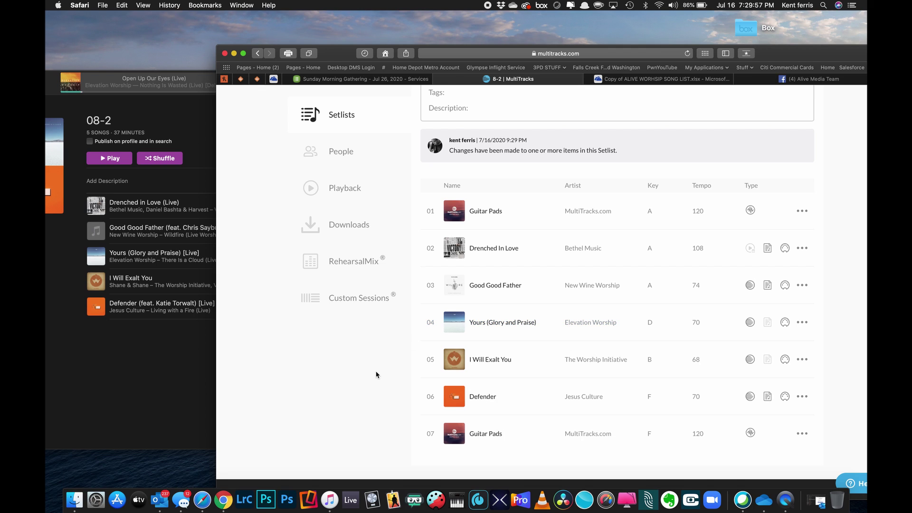
Switch to Planning Center Services and open the August 2, 2020 Sunday Morning Gathering plan
{"action": "scroll", "coordinate": [336, 361], "scroll_direction": "up", "scroll_amount": 5}
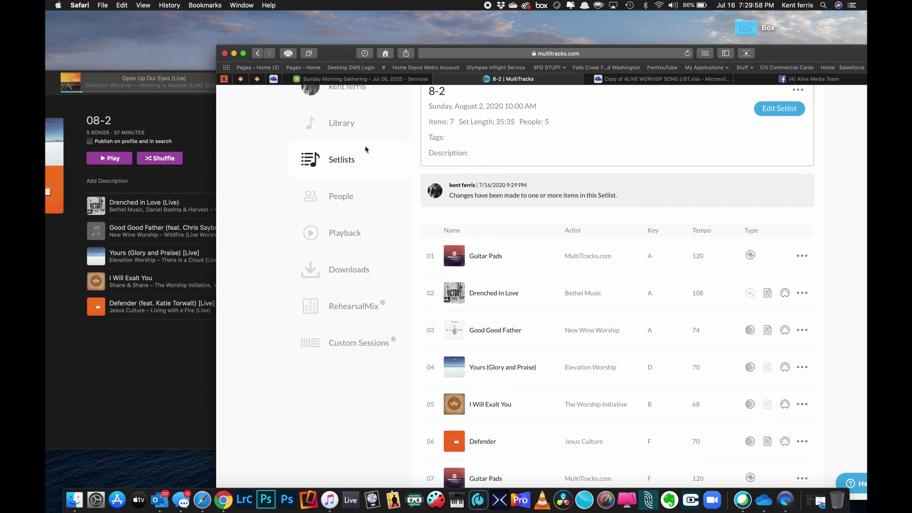
{"action": "left_click", "coordinate": [362, 80]}
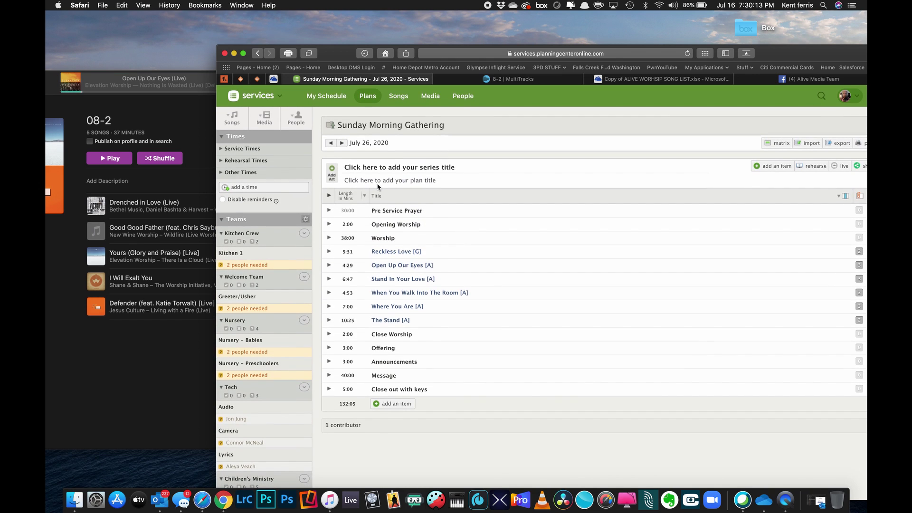
{"action": "left_click", "coordinate": [367, 96]}
{"action": "left_click", "coordinate": [364, 145]}
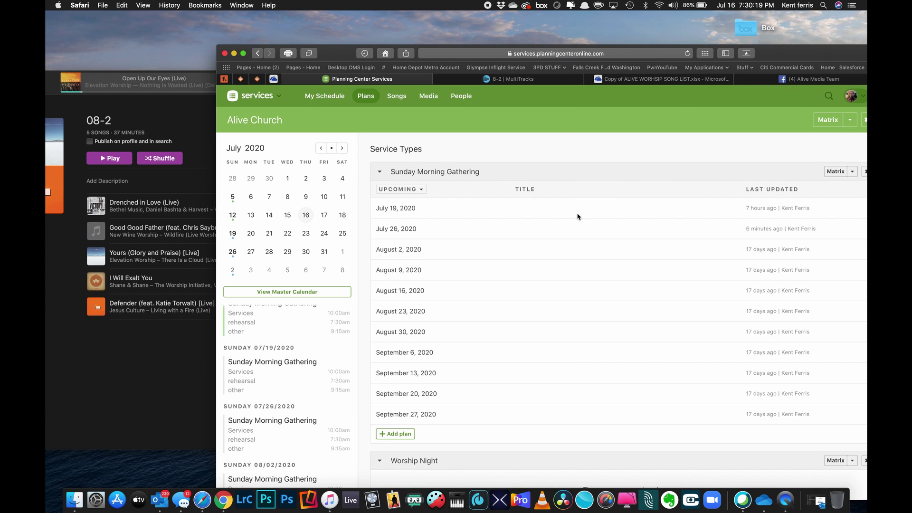
{"action": "left_click", "coordinate": [398, 252]}
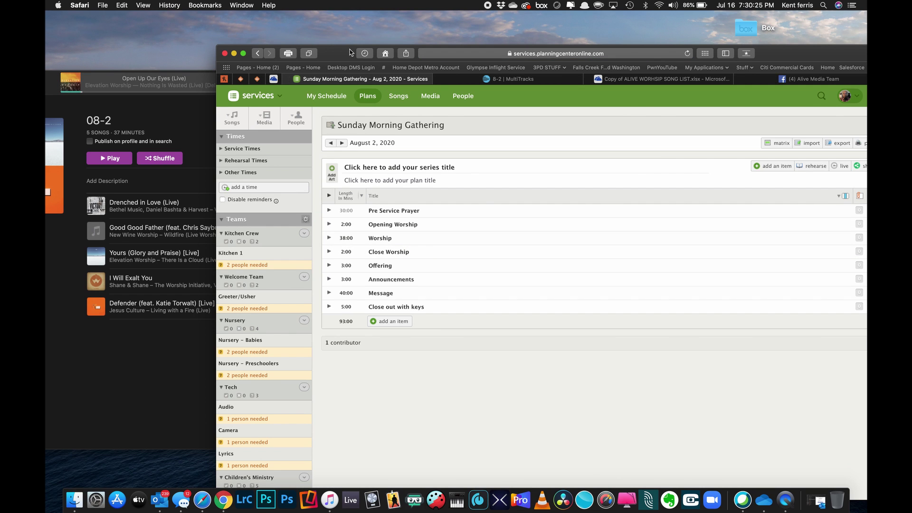
Uncover the 08-2 playlist beside the browser and add the song Drenched (Bethel Music) to the August 2 plan
{"action": "left_click_drag", "start_coordinate": [343, 54], "coordinate": [423, 34]}
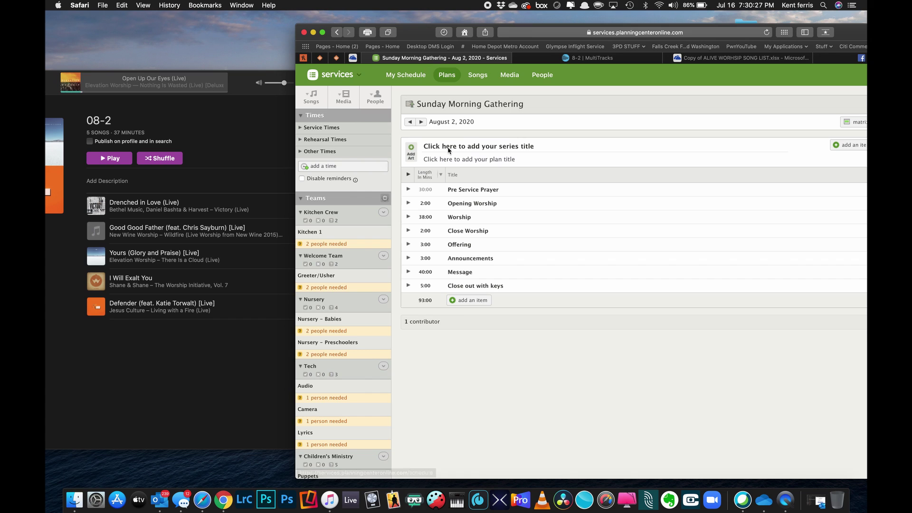
{"action": "left_click", "coordinate": [464, 298]}
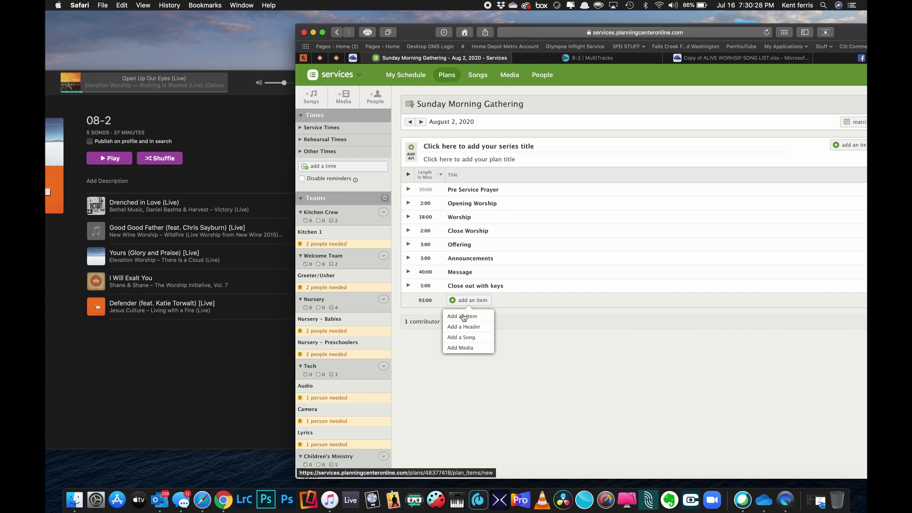
{"action": "left_click", "coordinate": [465, 341]}
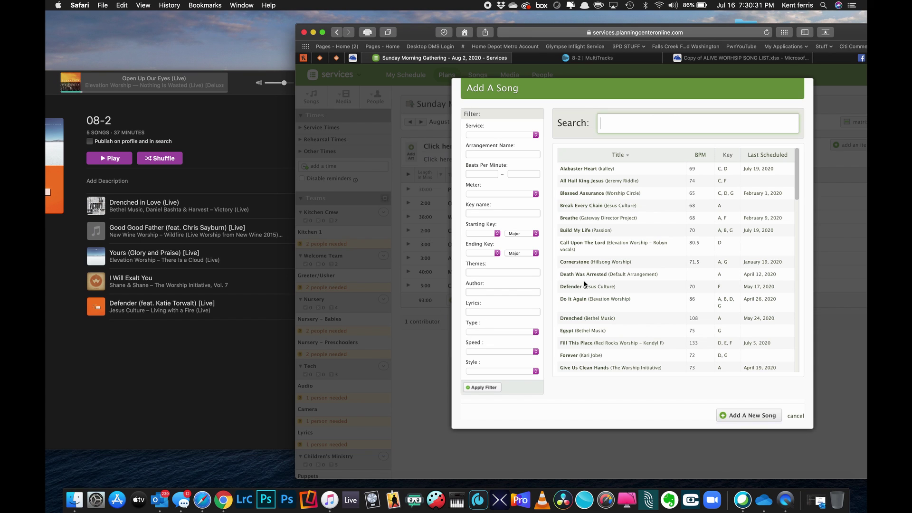
{"action": "left_click", "coordinate": [585, 318]}
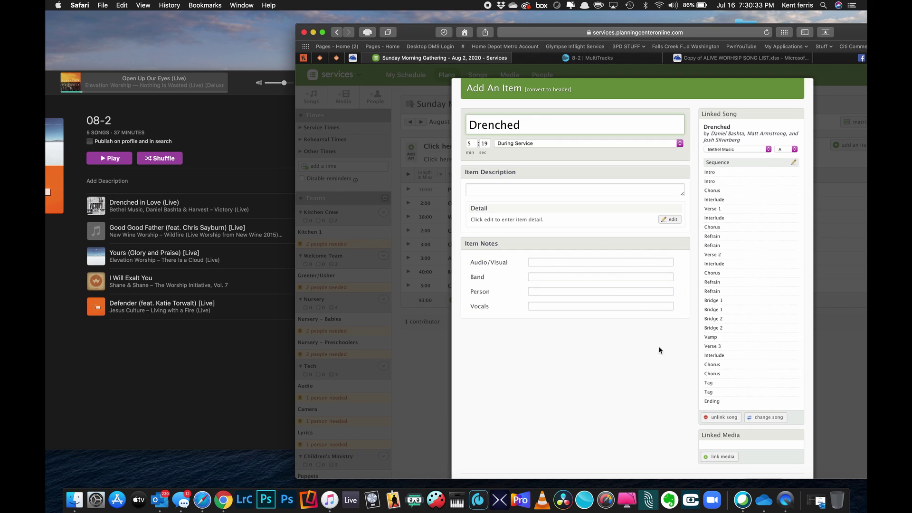
{"action": "scroll", "coordinate": [705, 431], "scroll_direction": "down", "scroll_amount": 5}
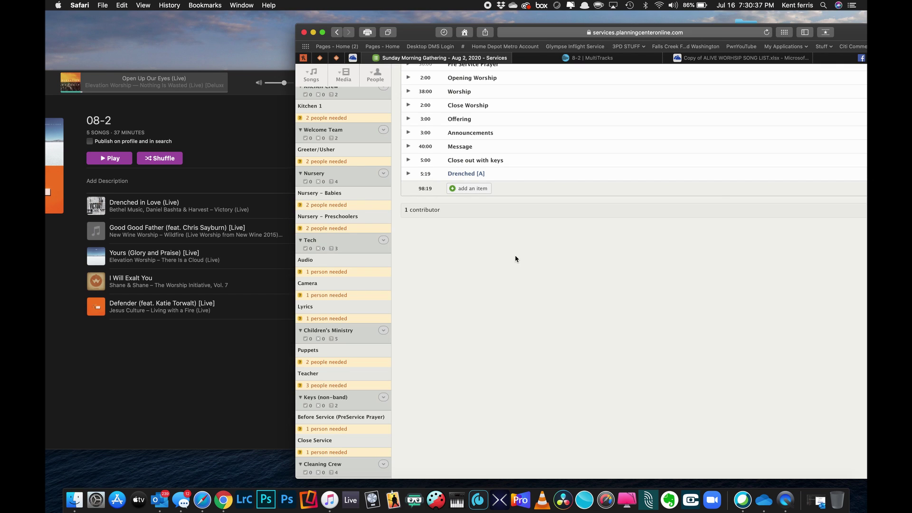
Add the song Good Good Father (New Wine Worship) in A to the end of the plan
{"action": "left_click", "coordinate": [472, 191]}
{"action": "left_click", "coordinate": [473, 226]}
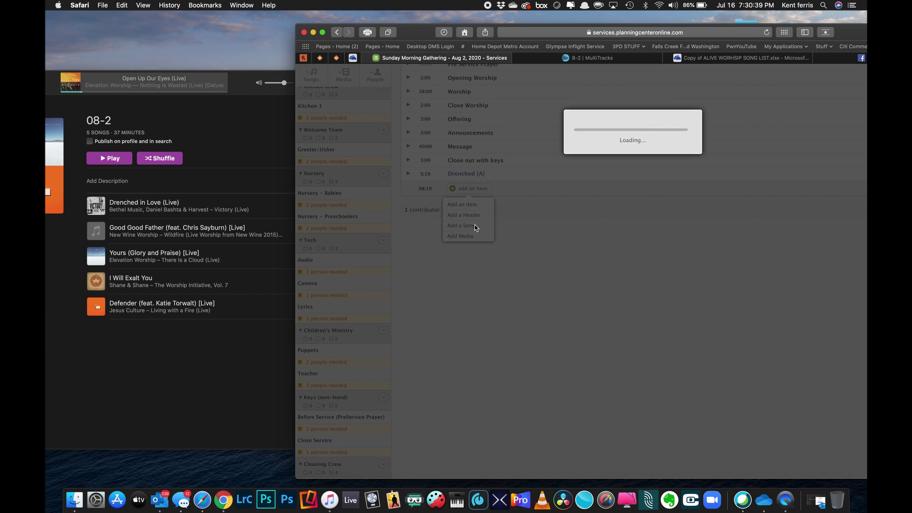
{"action": "scroll", "coordinate": [589, 249], "scroll_direction": "down", "scroll_amount": 5}
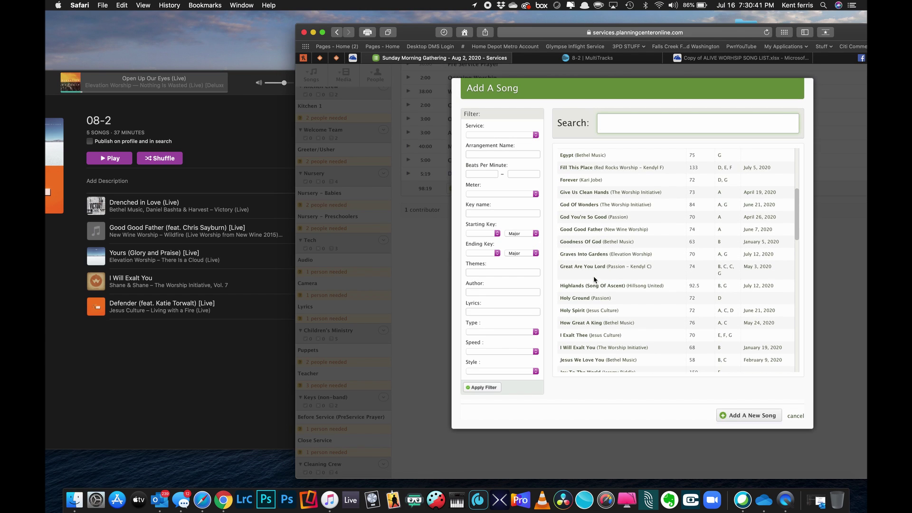
{"action": "left_click", "coordinate": [588, 229]}
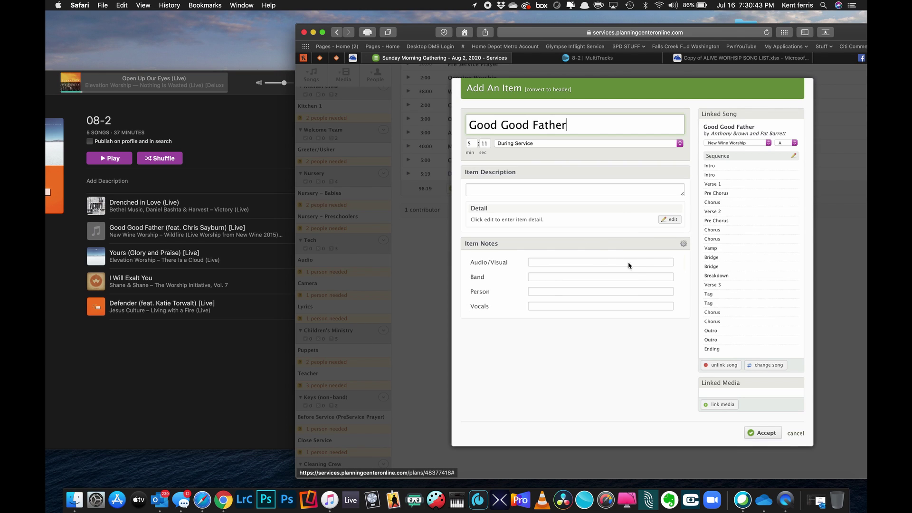
{"action": "left_click", "coordinate": [761, 434]}
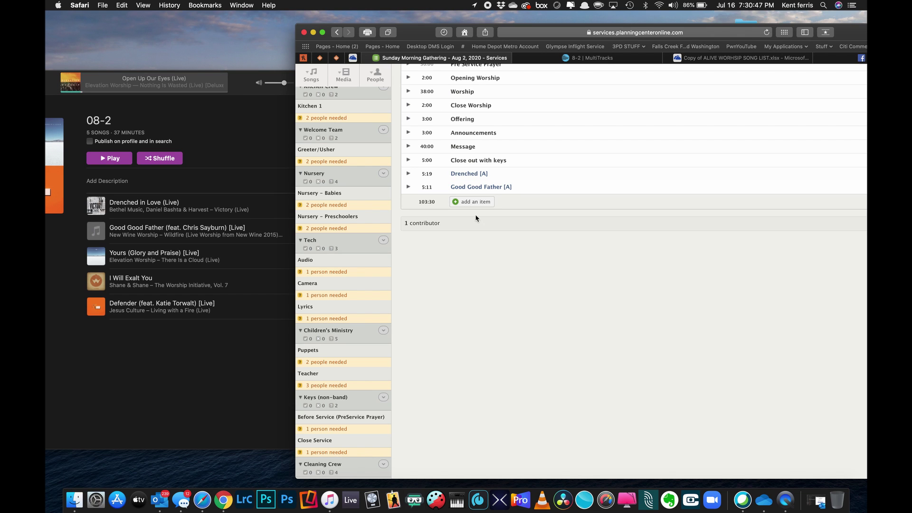
Add the song Yours, in the Elevation Worship arrangement in D, to the end of the plan
{"action": "left_click", "coordinate": [472, 201]}
{"action": "left_click", "coordinate": [472, 239]}
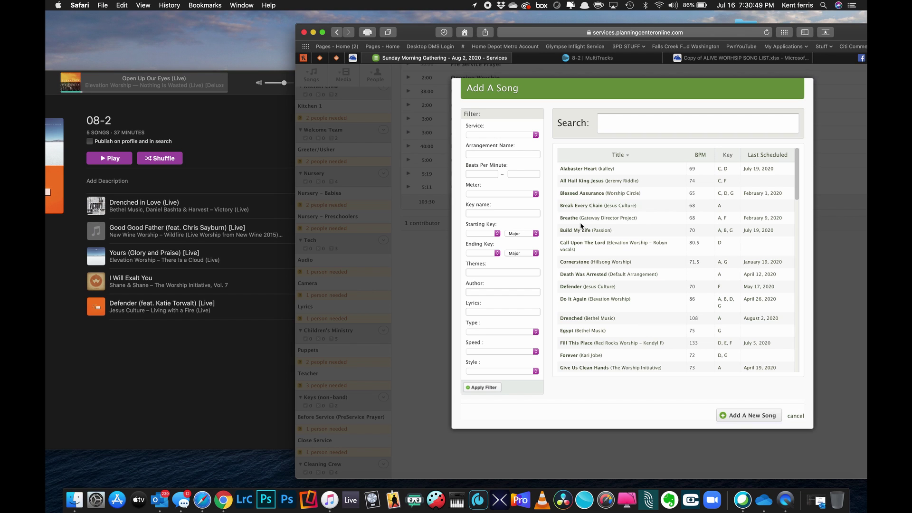
{"action": "scroll", "coordinate": [611, 284], "scroll_direction": "down", "scroll_amount": 10}
{"action": "scroll", "coordinate": [611, 285], "scroll_direction": "down", "scroll_amount": 6}
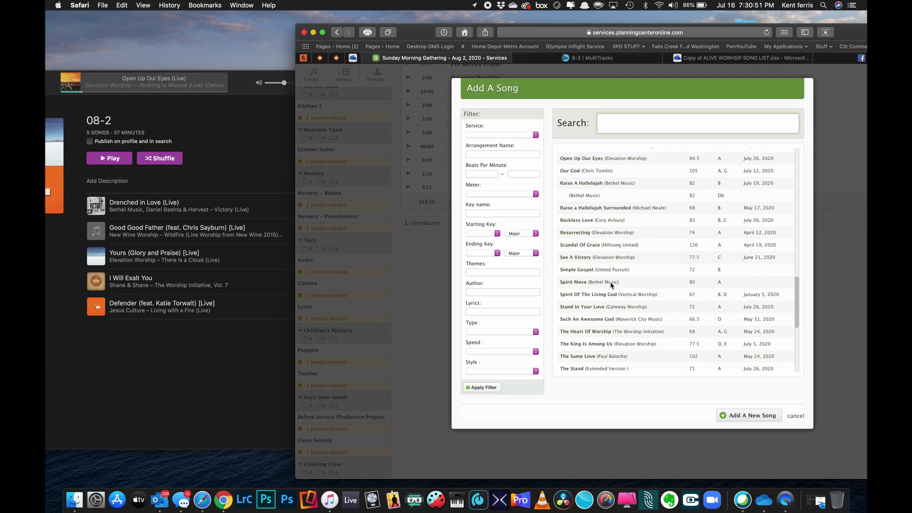
{"action": "scroll", "coordinate": [611, 284], "scroll_direction": "down", "scroll_amount": 5}
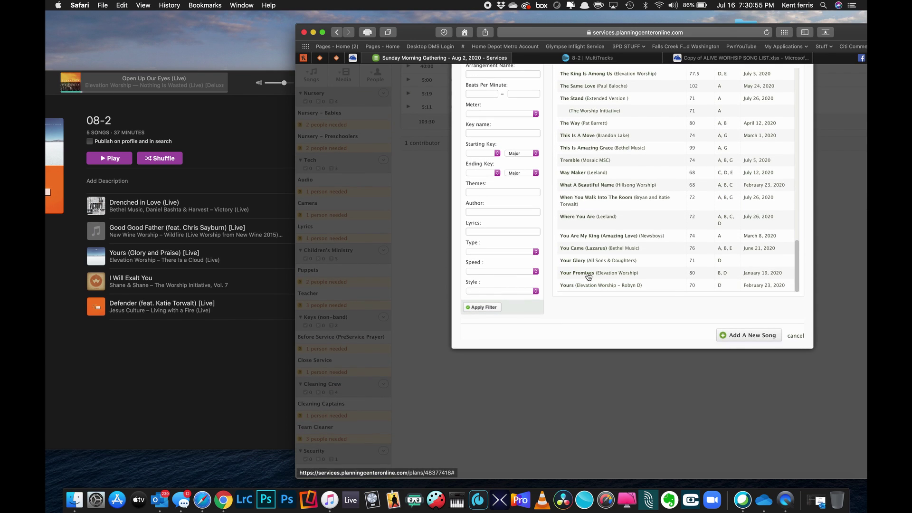
{"action": "left_click", "coordinate": [586, 286]}
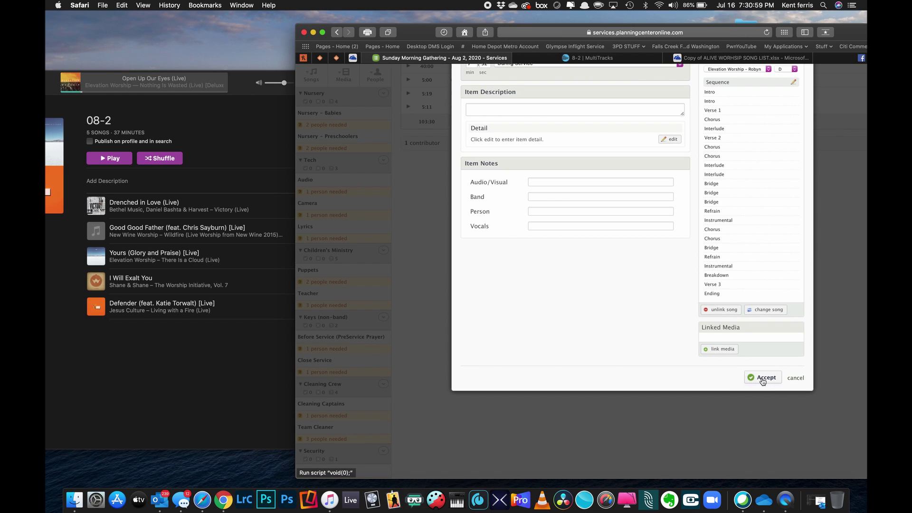
{"action": "left_click", "coordinate": [763, 378]}
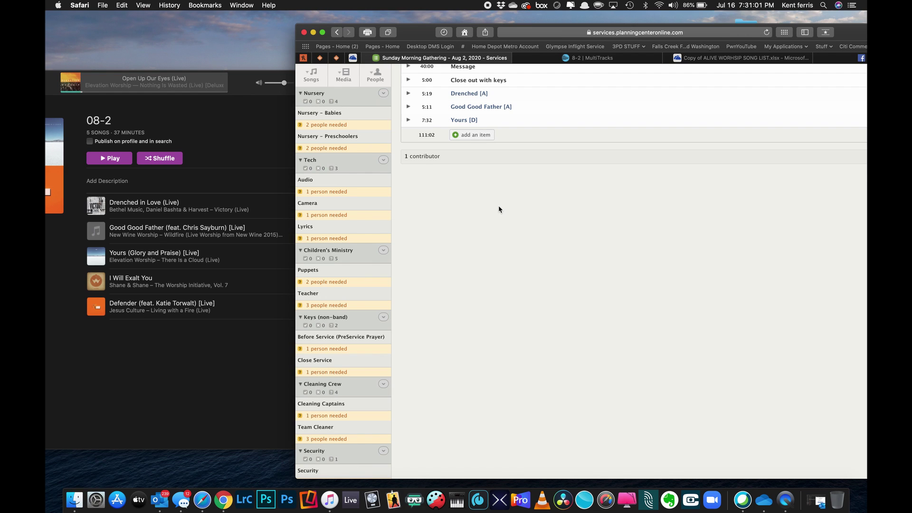
Add the song I Will Exalt You (The Worship Initiative) in B to the end of the plan
{"action": "left_click", "coordinate": [474, 135]}
{"action": "left_click", "coordinate": [466, 173]}
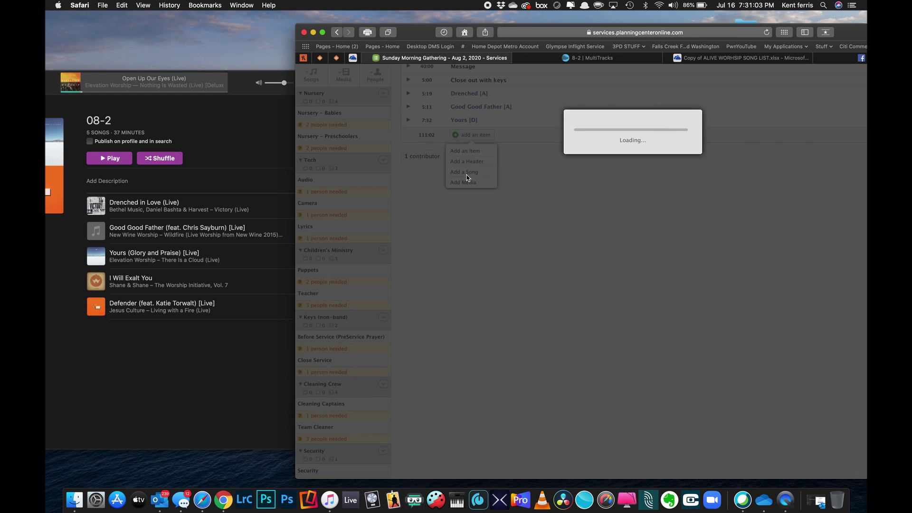
{"action": "scroll", "coordinate": [602, 285], "scroll_direction": "down", "scroll_amount": 5}
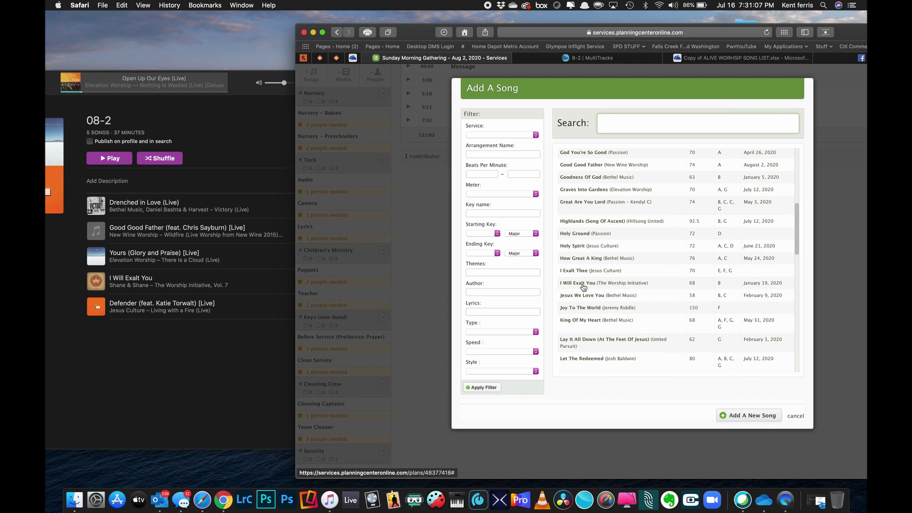
{"action": "left_click", "coordinate": [583, 284]}
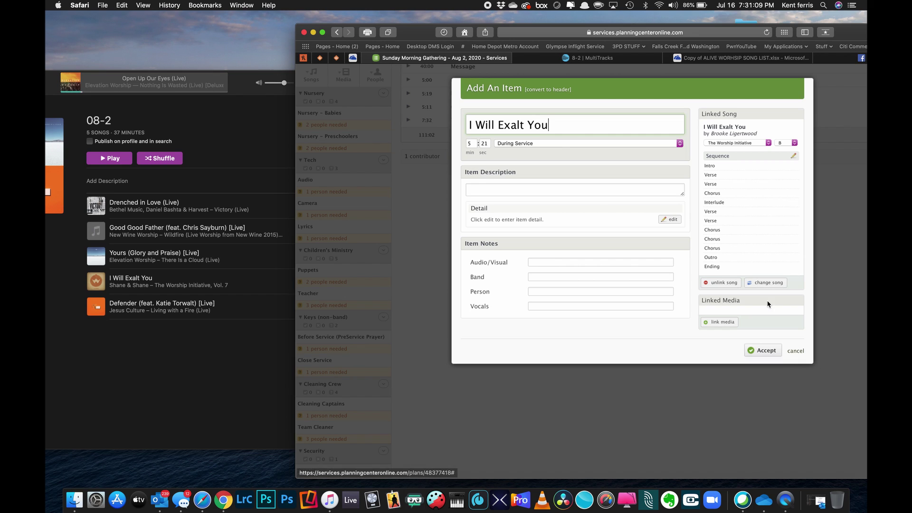
{"action": "left_click", "coordinate": [762, 351]}
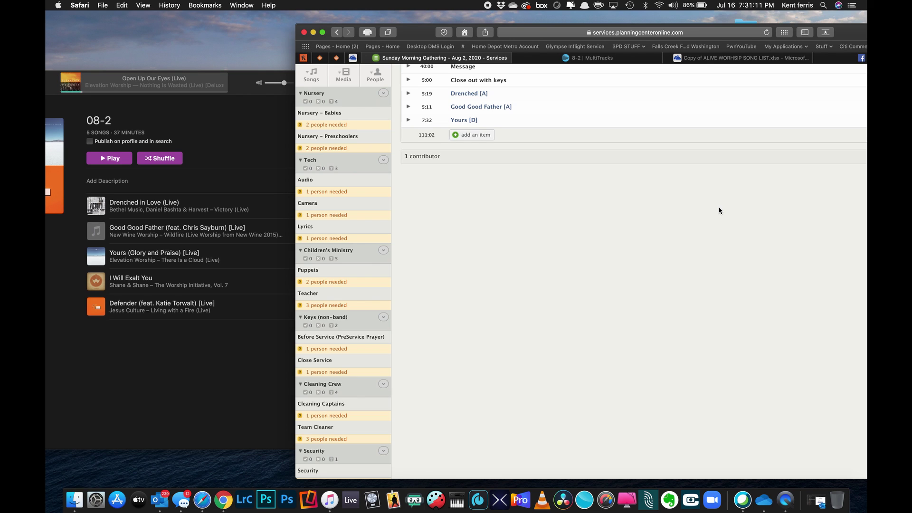
Add the song Defender (Jesus Culture) in F to the end of the plan
{"action": "left_click", "coordinate": [474, 148]}
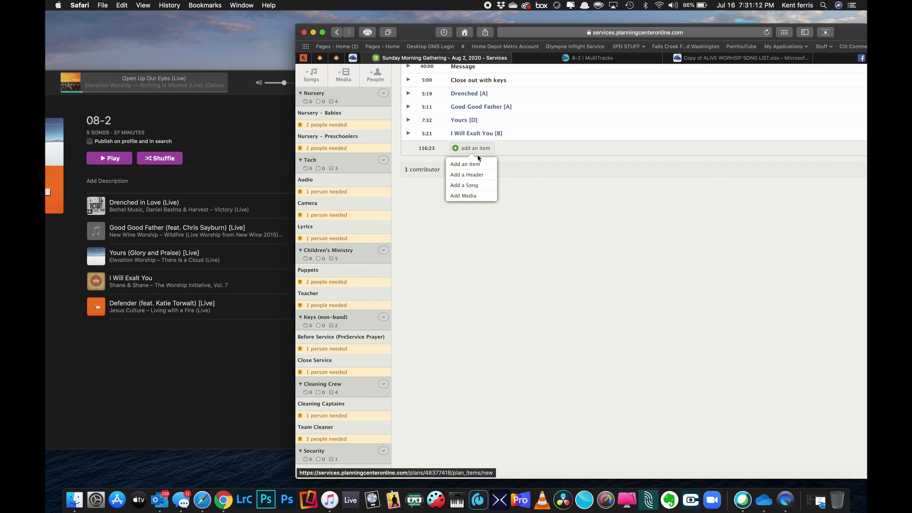
{"action": "left_click", "coordinate": [477, 186]}
{"action": "scroll", "coordinate": [611, 291], "scroll_direction": "down", "scroll_amount": 3}
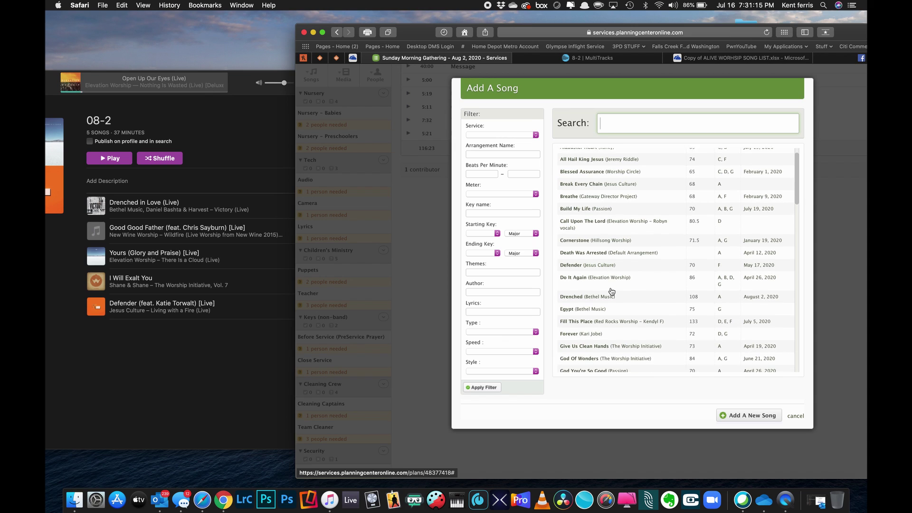
{"action": "scroll", "coordinate": [600, 311], "scroll_direction": "up", "scroll_amount": 2}
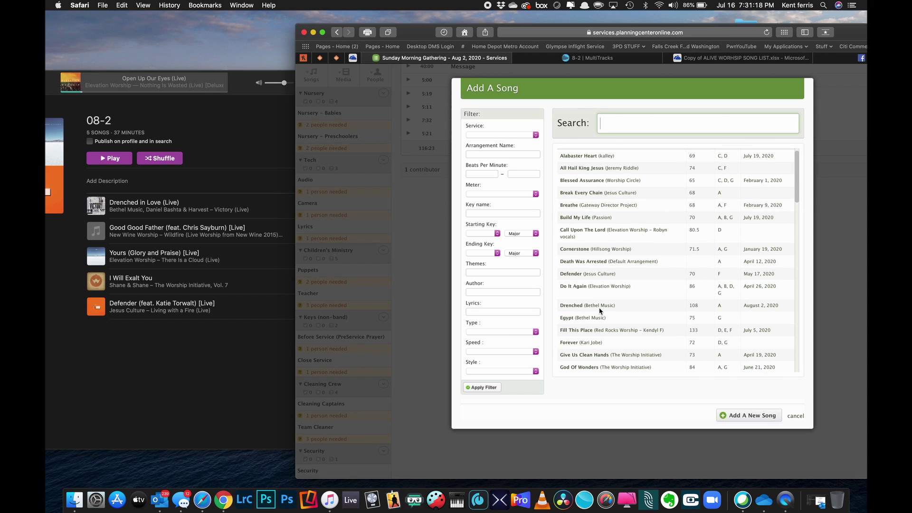
{"action": "left_click", "coordinate": [576, 274]}
{"action": "scroll", "coordinate": [804, 378], "scroll_direction": "down", "scroll_amount": 8}
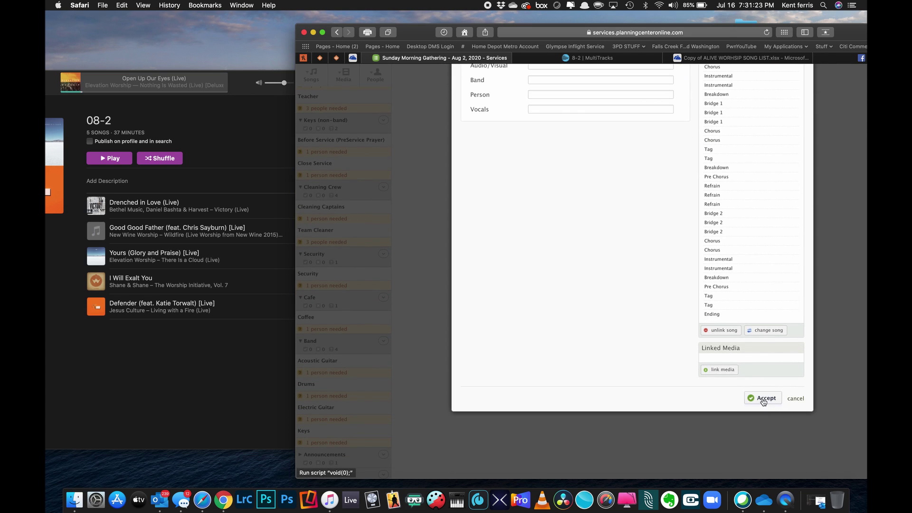
{"action": "left_click", "coordinate": [763, 400]}
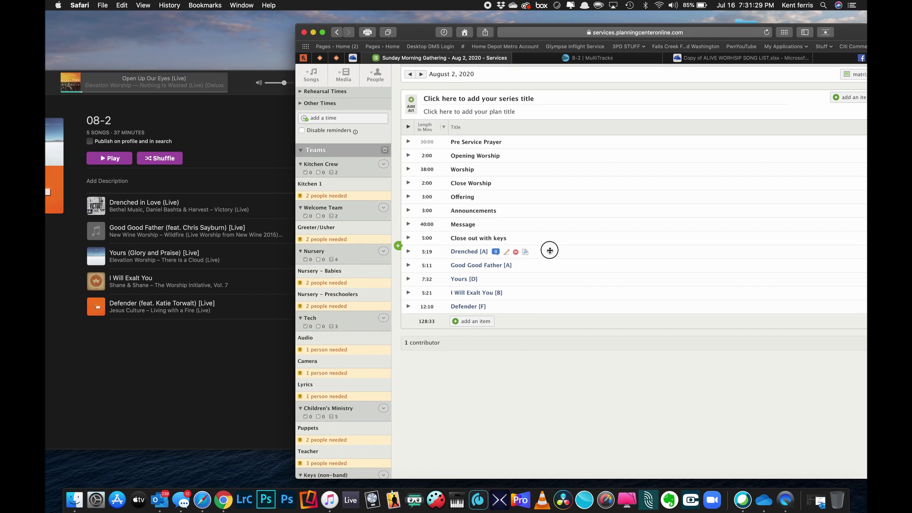
Move Drenched, Good Good Father, Yours, I Will Exalt You and Defender, in that order, between Worship and Close Worship
{"action": "left_click_drag", "start_coordinate": [550, 250], "coordinate": [546, 185]}
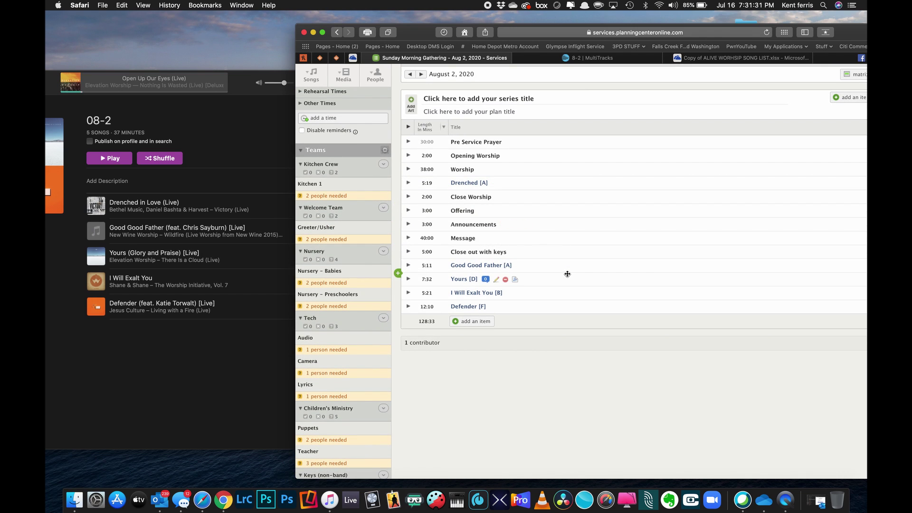
{"action": "left_click_drag", "start_coordinate": [567, 274], "coordinate": [564, 196]}
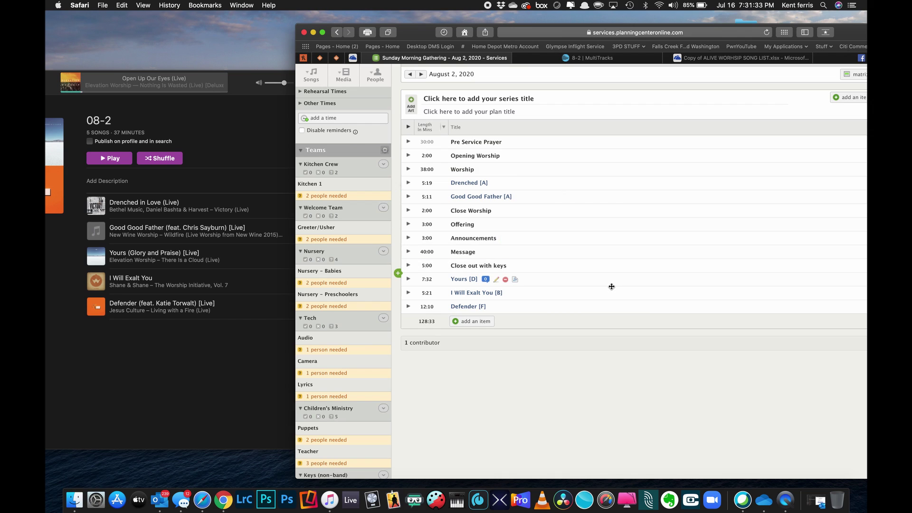
{"action": "left_click_drag", "start_coordinate": [606, 280], "coordinate": [604, 211]}
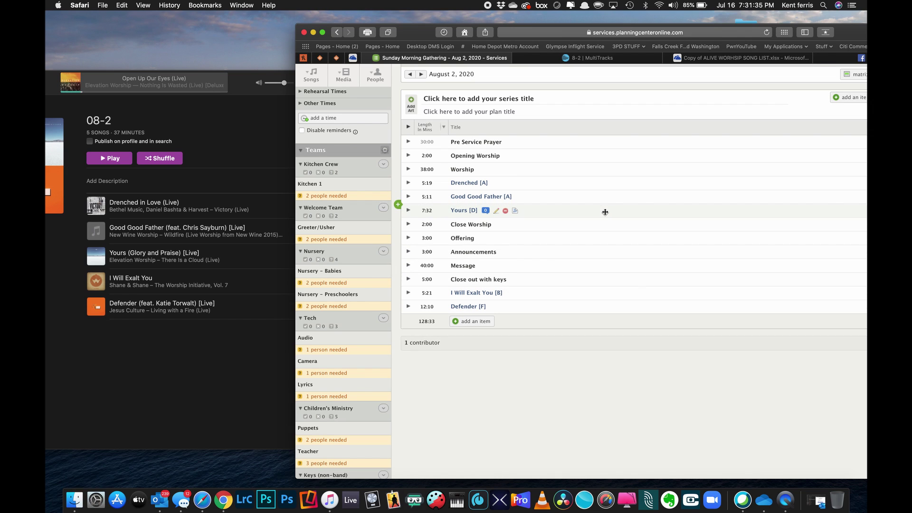
{"action": "left_click_drag", "start_coordinate": [613, 287], "coordinate": [614, 221]}
{"action": "left_click_drag", "start_coordinate": [610, 307], "coordinate": [611, 238]}
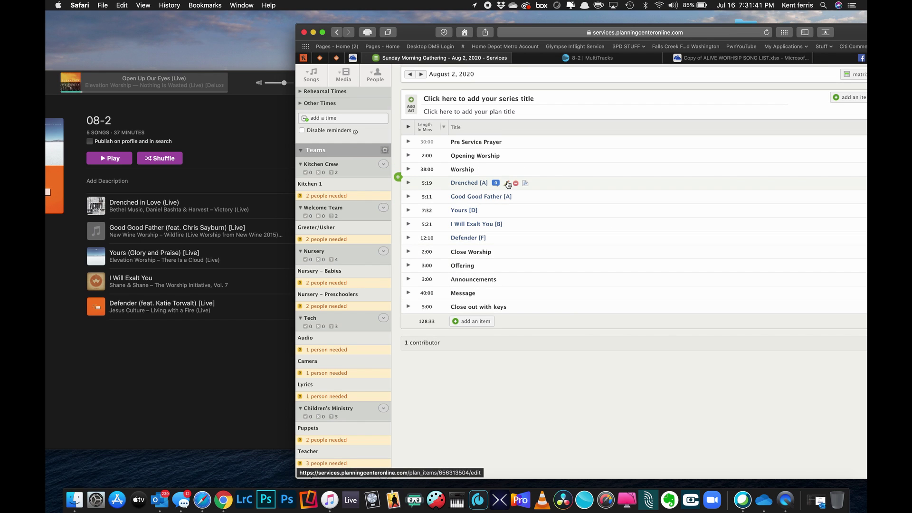
Check which keys the plan's Drenched item offers for its Bethel Music arrangement, keeping A
{"action": "left_click", "coordinate": [506, 183]}
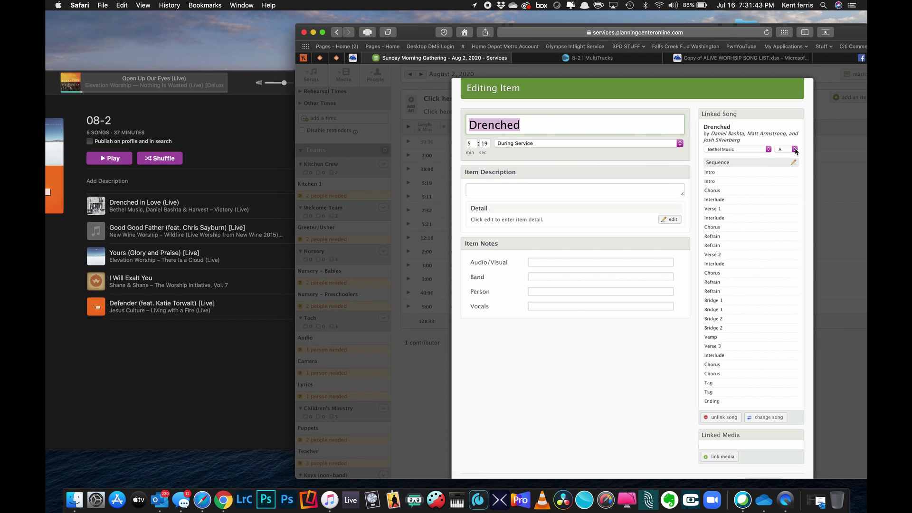
{"action": "left_click", "coordinate": [794, 150]}
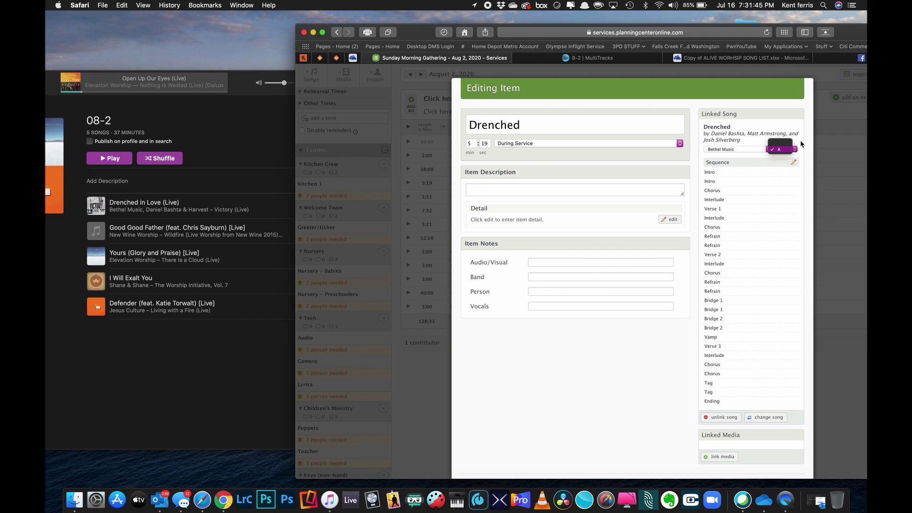
{"action": "left_click", "coordinate": [801, 144]}
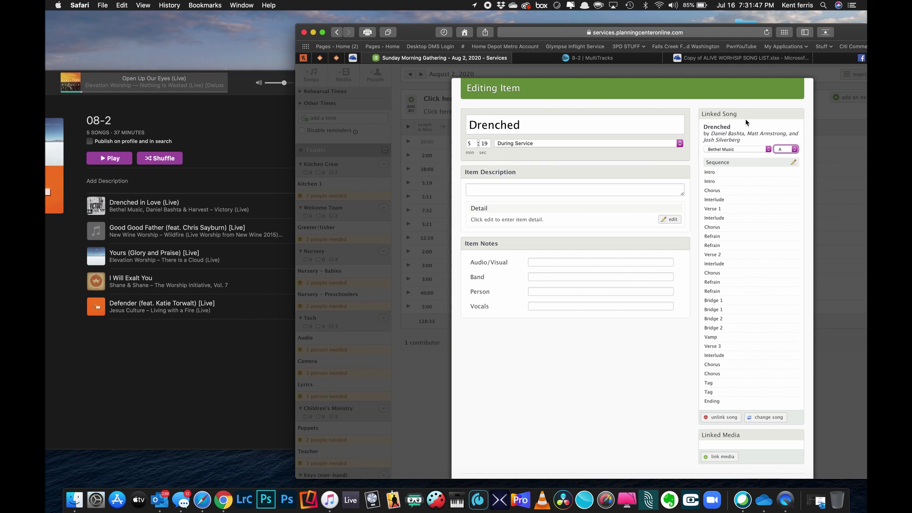
{"action": "scroll", "coordinate": [727, 123], "scroll_direction": "down", "scroll_amount": 4}
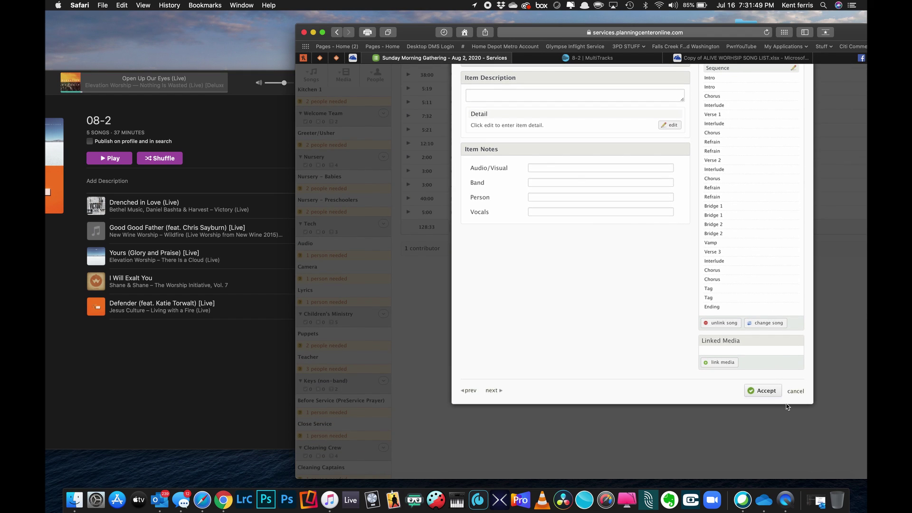
{"action": "left_click", "coordinate": [762, 391]}
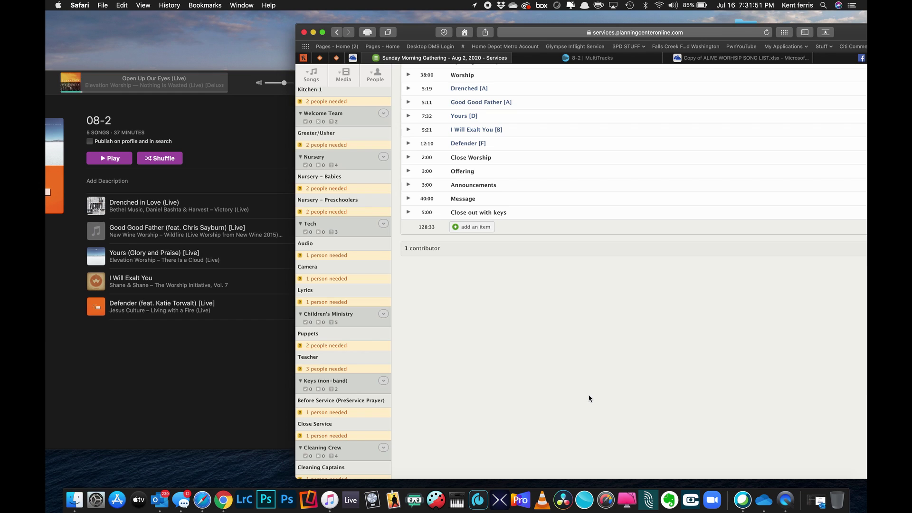
Open the song Drenched from the Planning Center song library
{"action": "scroll", "coordinate": [524, 347], "scroll_direction": "up", "scroll_amount": 3}
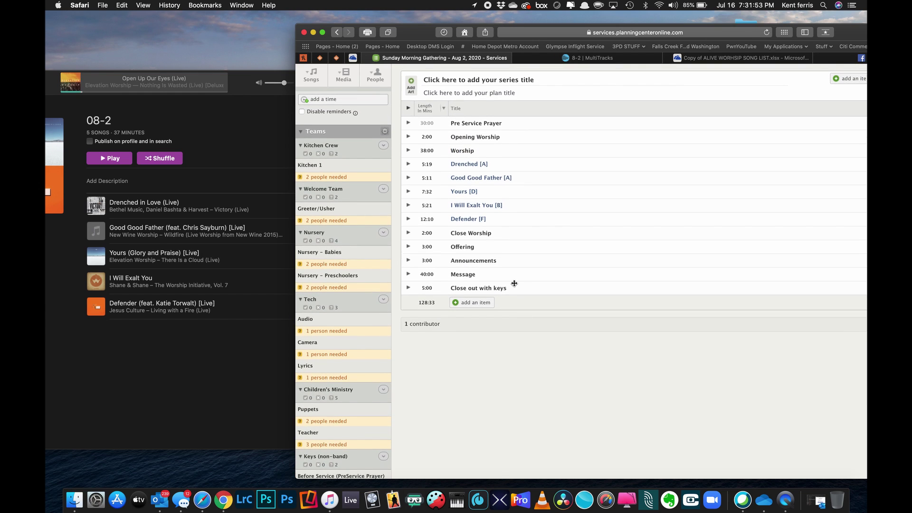
{"action": "scroll", "coordinate": [470, 164], "scroll_direction": "up", "scroll_amount": 3}
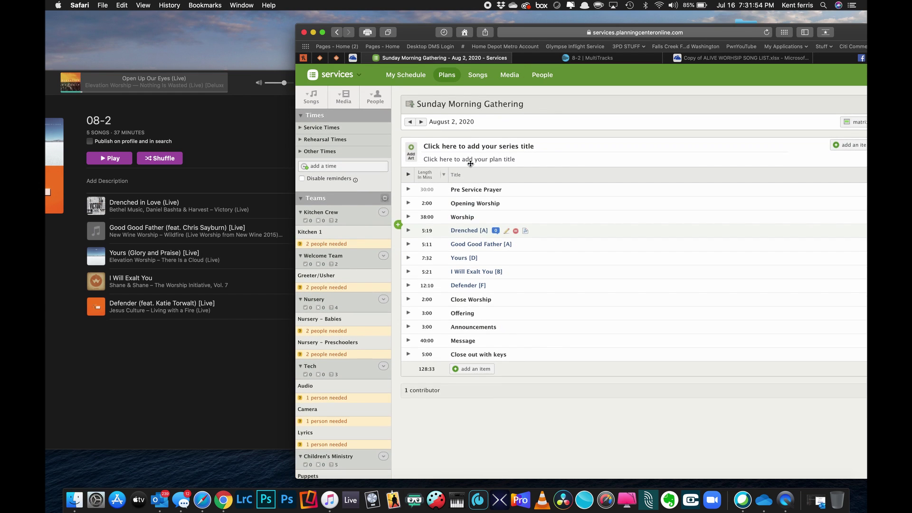
{"action": "left_click", "coordinate": [477, 75]}
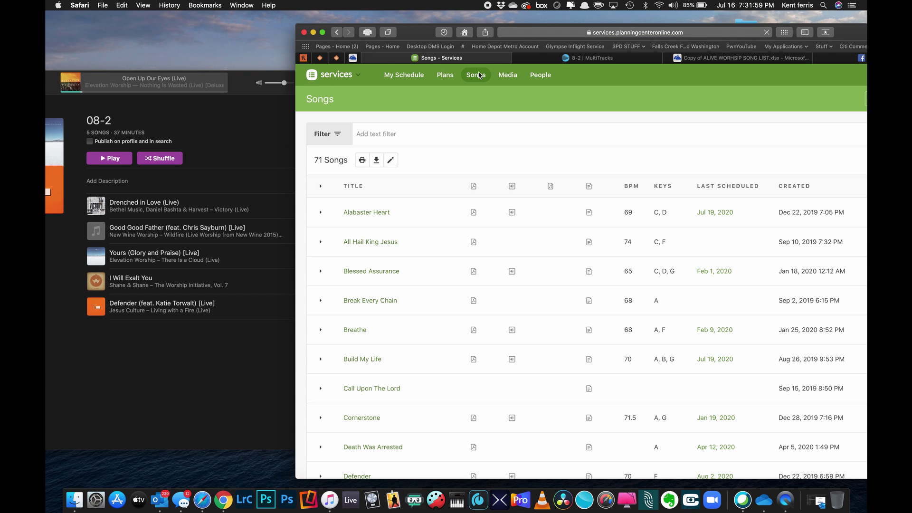
{"action": "scroll", "coordinate": [418, 299], "scroll_direction": "down", "scroll_amount": 5}
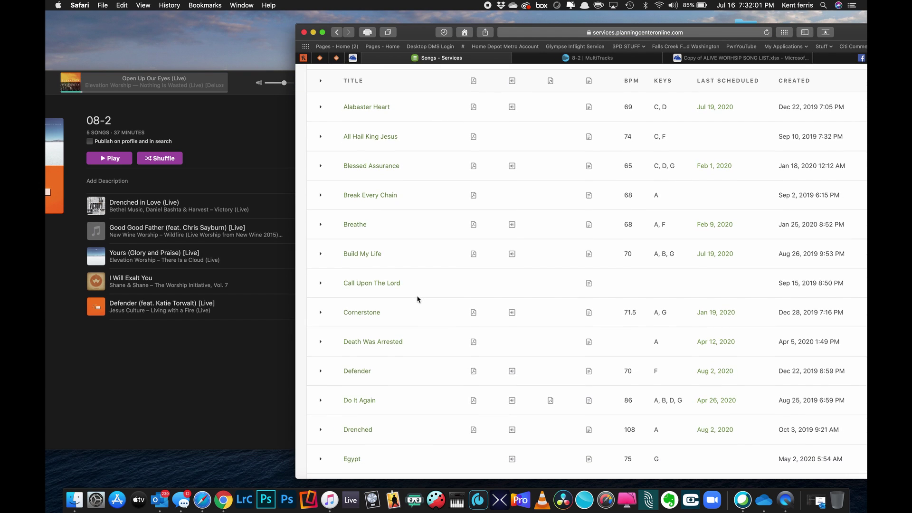
{"action": "scroll", "coordinate": [418, 300], "scroll_direction": "down", "scroll_amount": 2}
{"action": "left_click", "coordinate": [359, 375]}
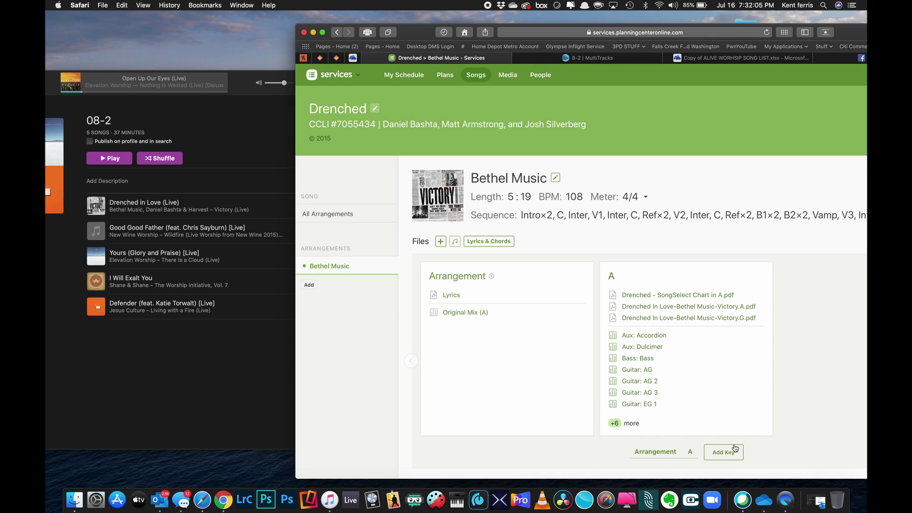
Add the key of B major to the Bethel Music arrangement of Drenched
{"action": "left_click", "coordinate": [725, 452]}
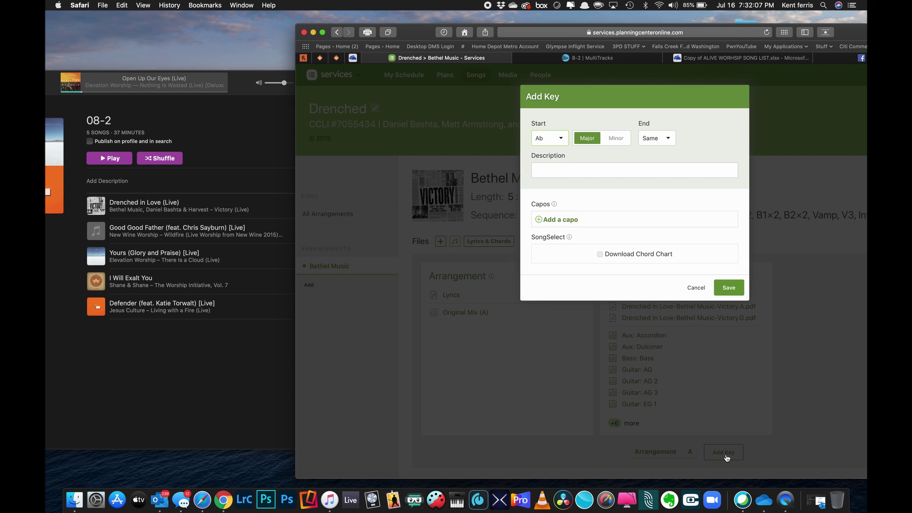
{"action": "left_click", "coordinate": [564, 144]}
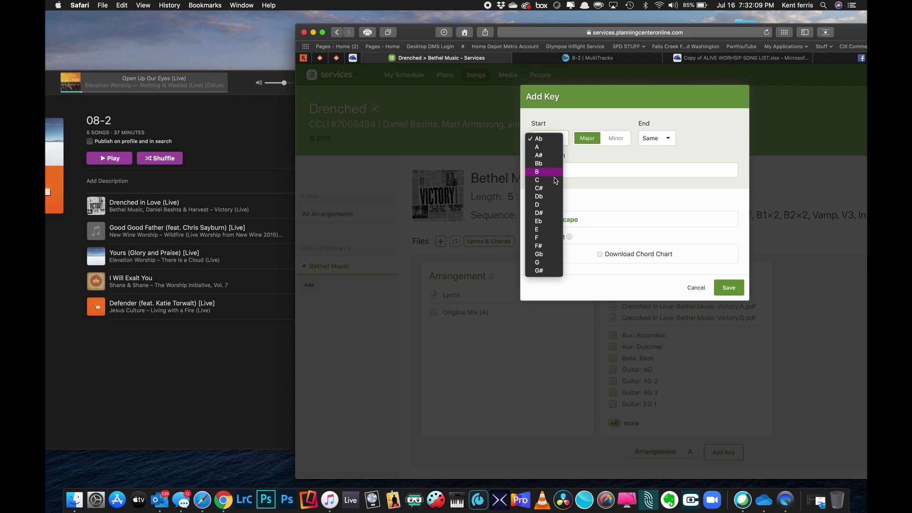
{"action": "left_click", "coordinate": [537, 171]}
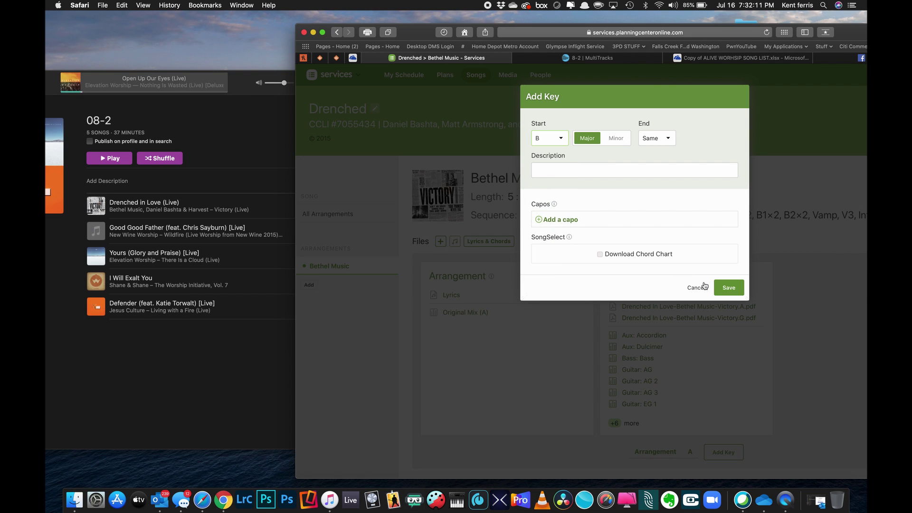
{"action": "left_click", "coordinate": [729, 287]}
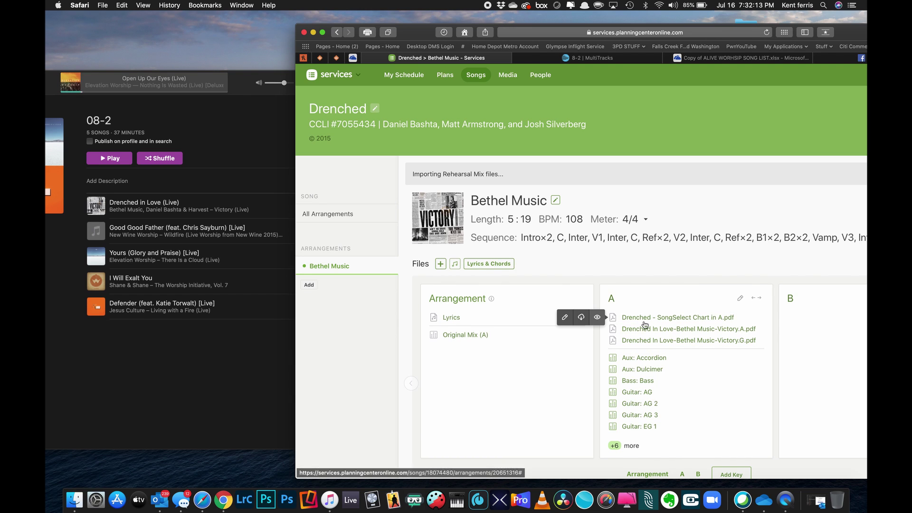
{"action": "scroll", "coordinate": [644, 325], "scroll_direction": "down", "scroll_amount": 2}
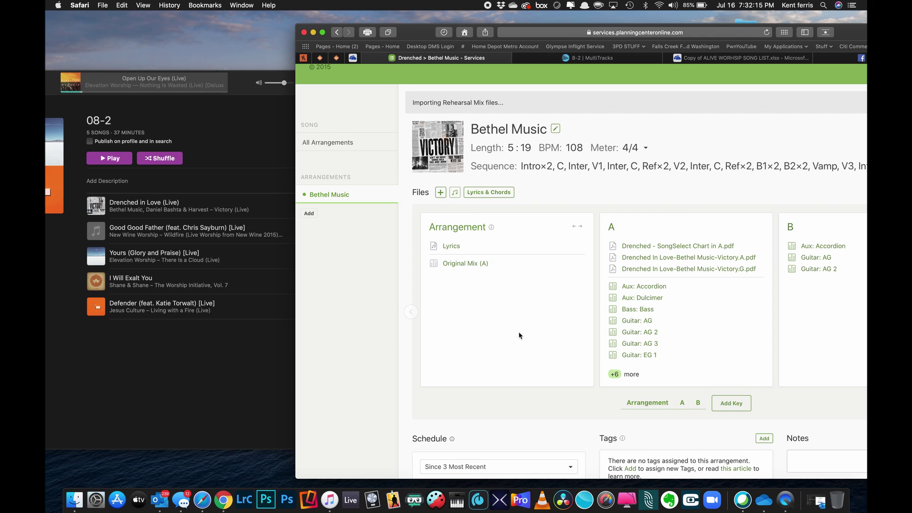
Switch to MultiTracks and open the charts for Drenched In Love from the library
{"action": "left_click", "coordinate": [620, 58]}
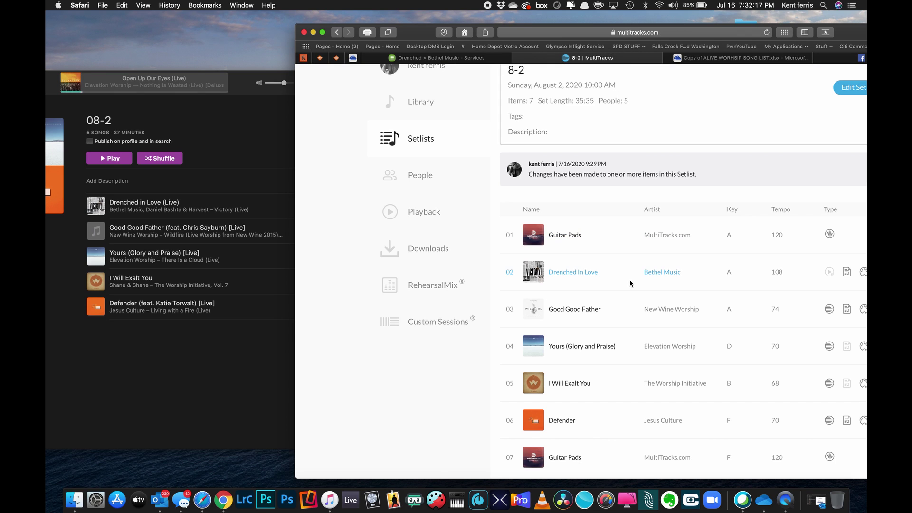
{"action": "left_click", "coordinate": [424, 104]}
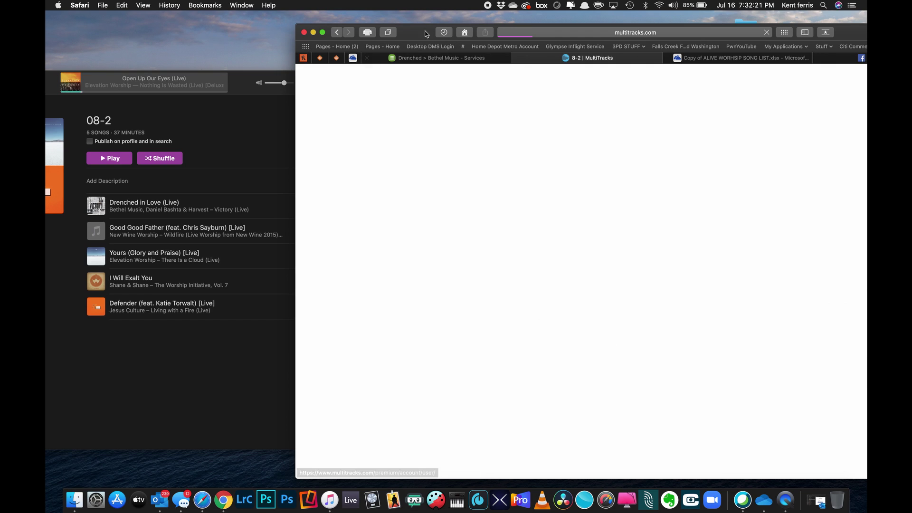
{"action": "left_click_drag", "start_coordinate": [421, 32], "coordinate": [318, 27]}
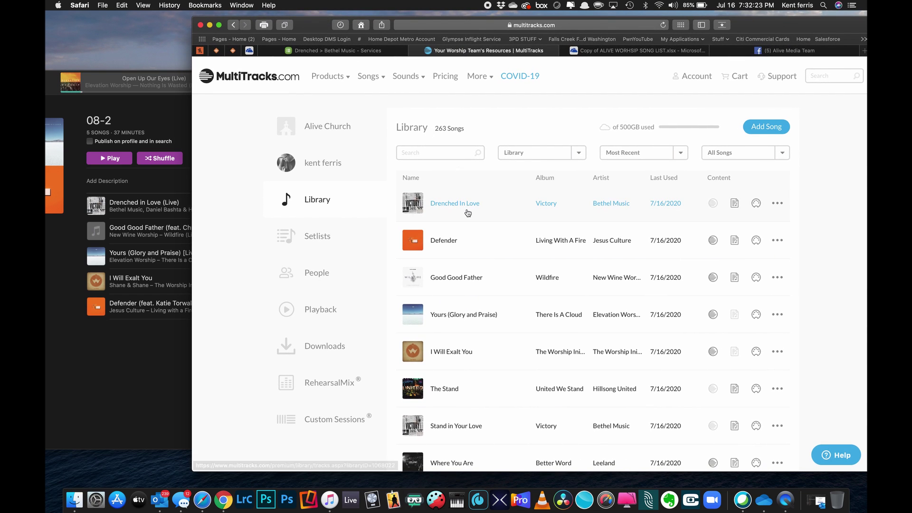
{"action": "left_click", "coordinate": [735, 204]}
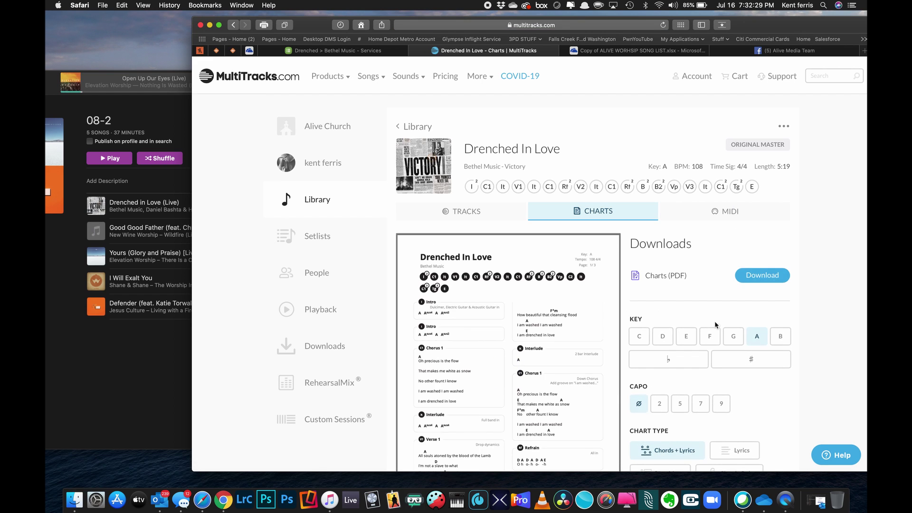
Download the Drenched In Love chord chart PDF in the key of B and close its preview
{"action": "scroll", "coordinate": [761, 283], "scroll_direction": "down", "scroll_amount": 3}
{"action": "left_click", "coordinate": [780, 261]}
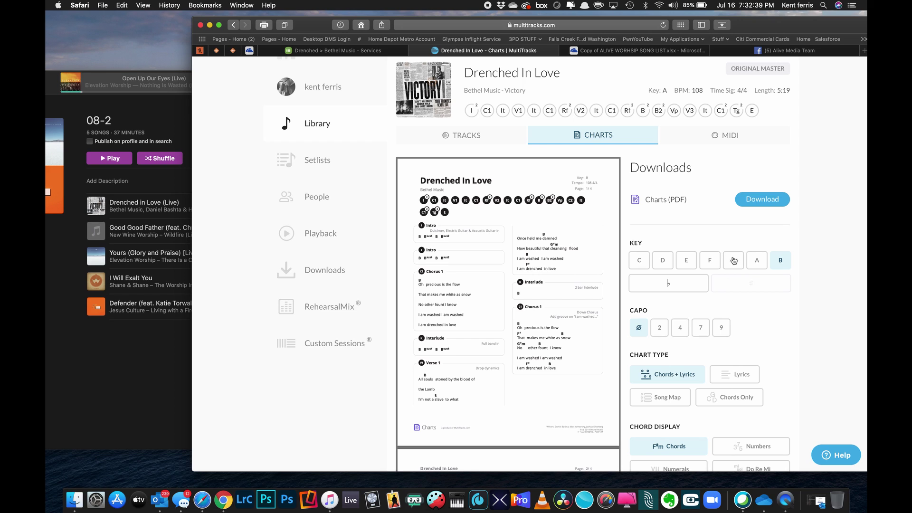
{"action": "left_click", "coordinate": [772, 199]}
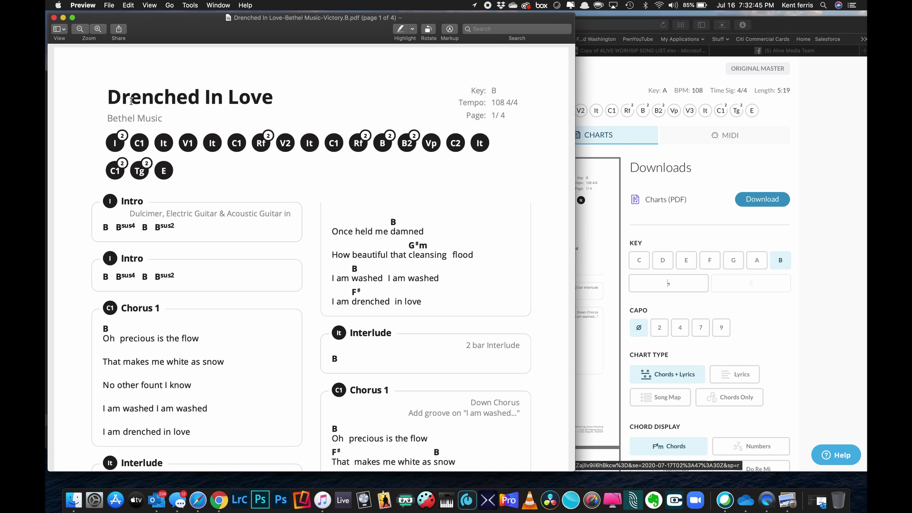
{"action": "left_click", "coordinate": [63, 17]}
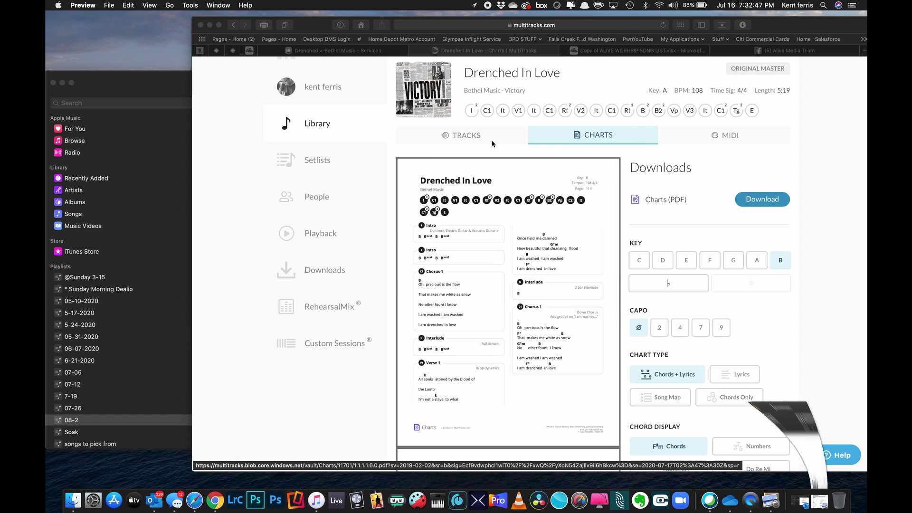
Download the Drenched In Love chord chart PDF in the key of G and close its preview
{"action": "left_click", "coordinate": [736, 263]}
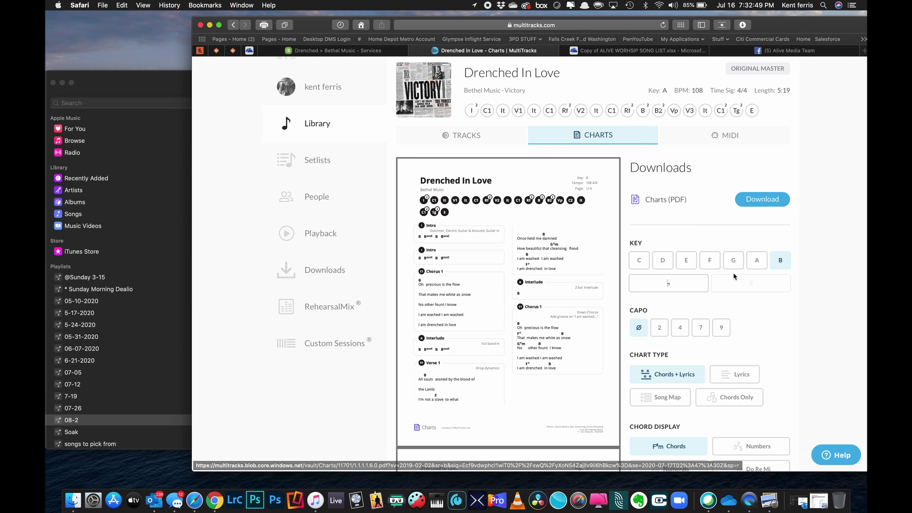
{"action": "left_click", "coordinate": [733, 264]}
{"action": "left_click", "coordinate": [769, 203]}
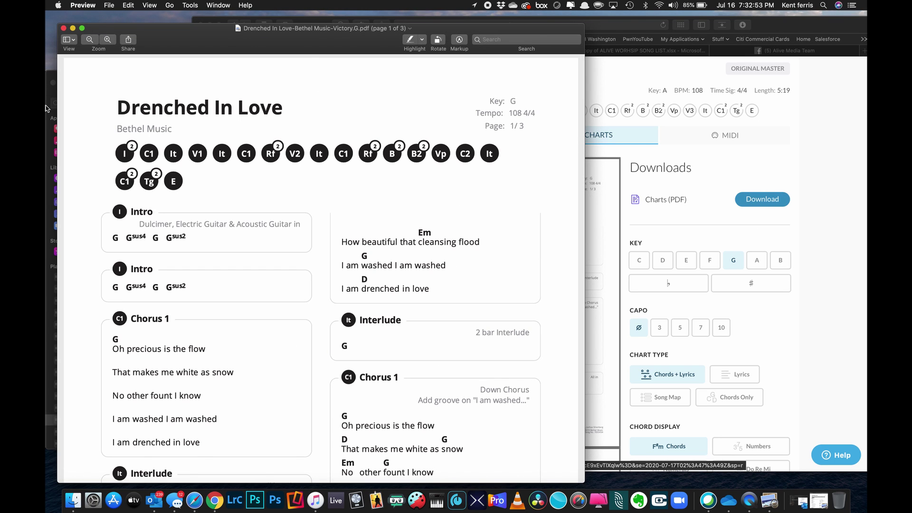
{"action": "left_click", "coordinate": [72, 29]}
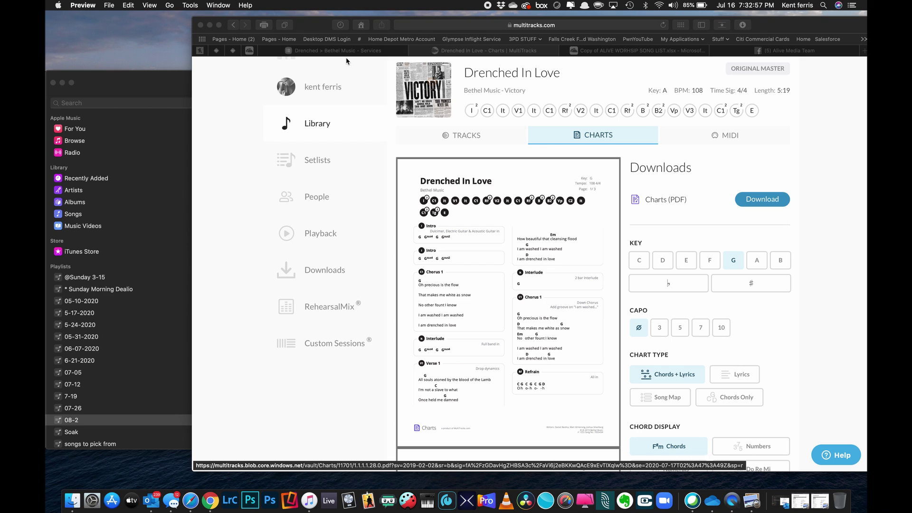
Switch to Planning Center and upload Drenched In Love-Bethel Music-Victory.G.pdf and Drenched In Love-Bethel Music-Victory.B.pdf to the Bethel Music arrangement of Drenched
{"action": "left_click", "coordinate": [382, 48]}
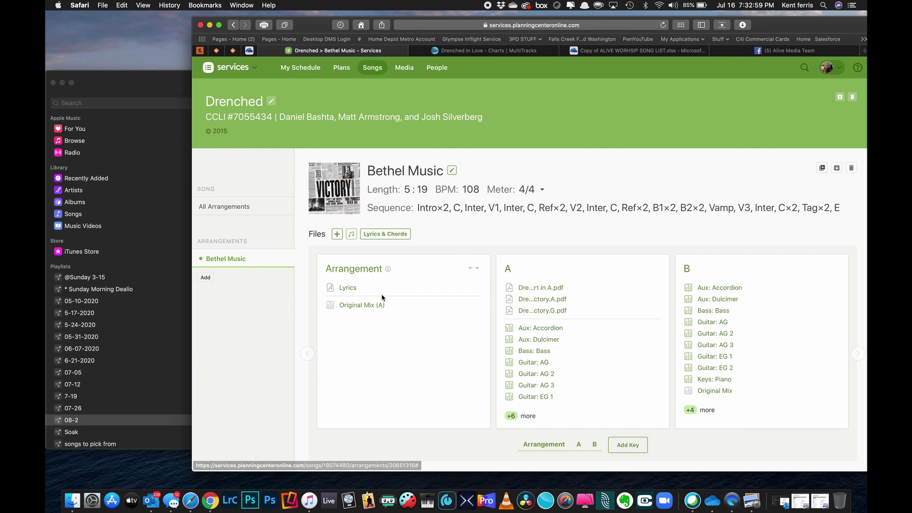
{"action": "left_click", "coordinate": [337, 235]}
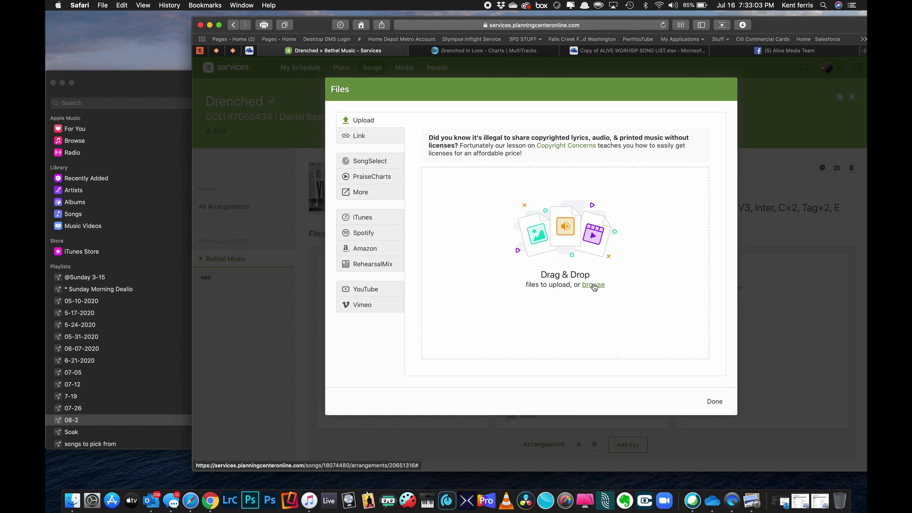
{"action": "left_click", "coordinate": [594, 285]}
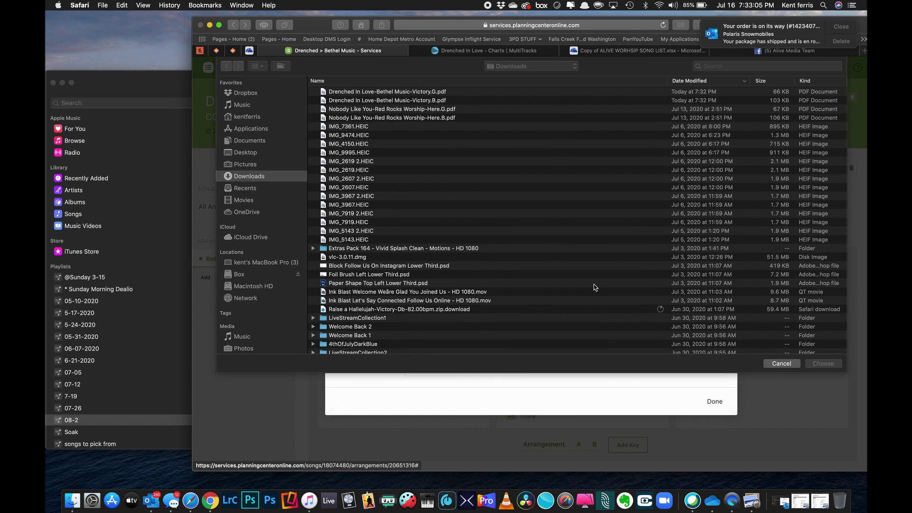
{"action": "scroll", "coordinate": [371, 168], "scroll_direction": "up", "scroll_amount": 2}
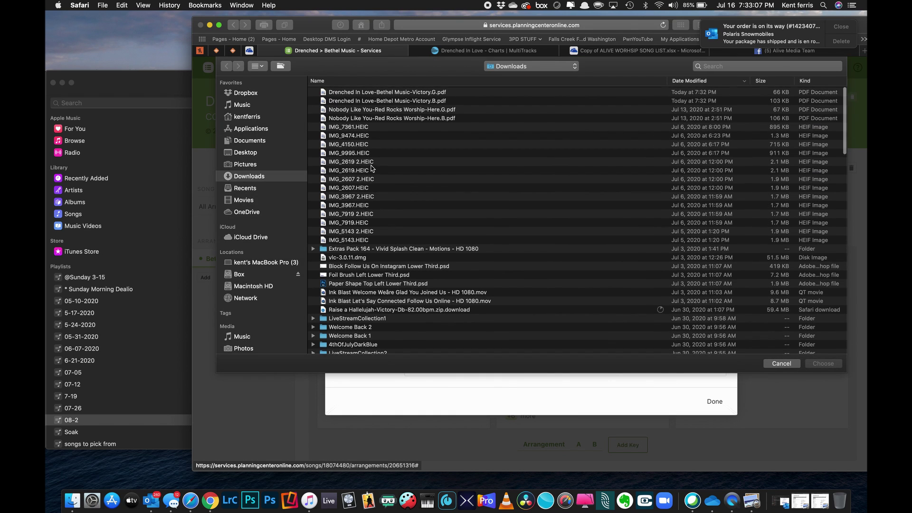
{"action": "left_click_drag", "start_coordinate": [371, 93], "coordinate": [375, 100]}
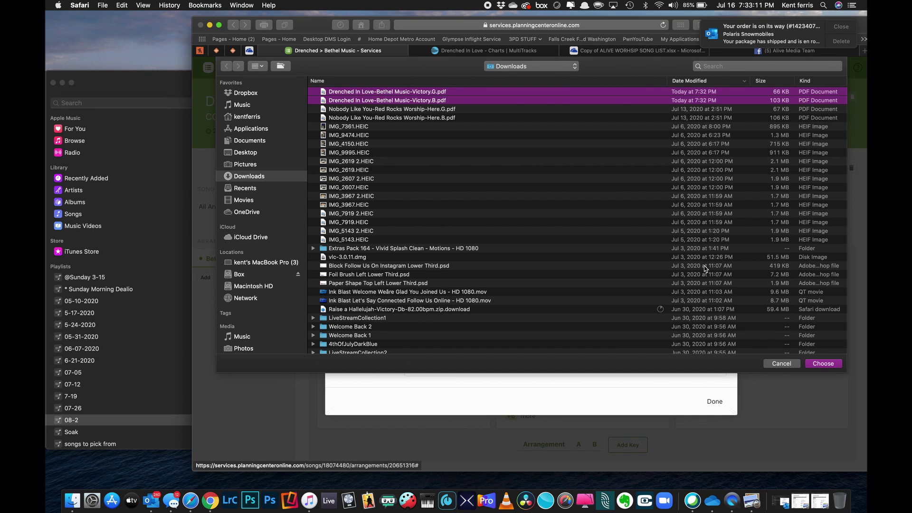
{"action": "left_click", "coordinate": [834, 363]}
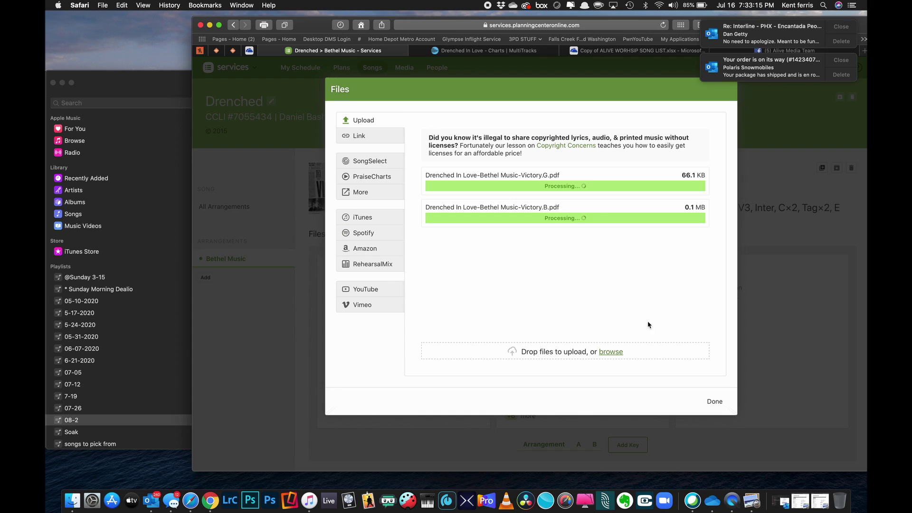
{"action": "left_click", "coordinate": [843, 28]}
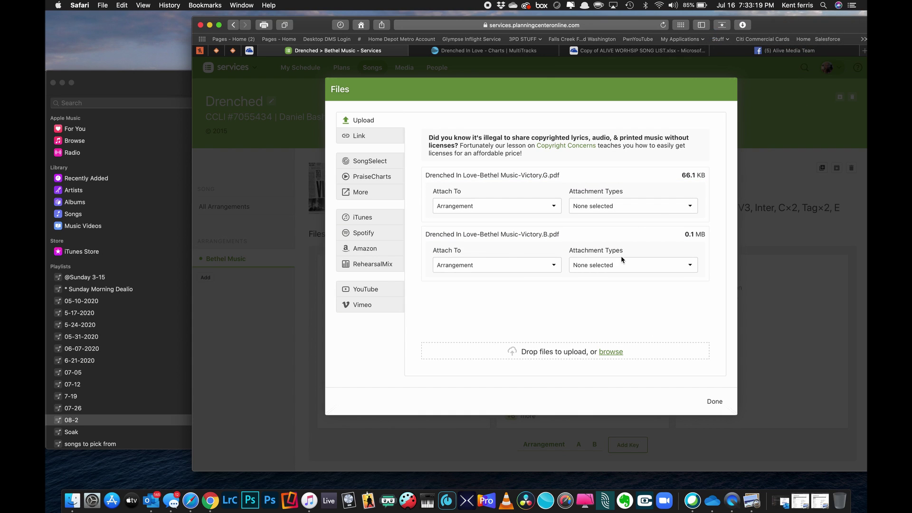
Attach both uploaded Drenched In Love charts, G and B, to Key [B]
{"action": "left_click", "coordinate": [552, 206]}
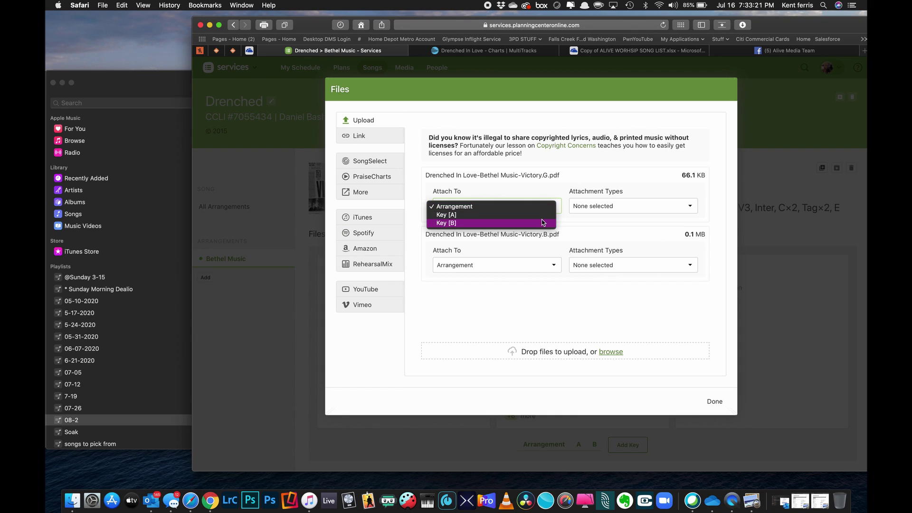
{"action": "left_click", "coordinate": [543, 223]}
{"action": "left_click", "coordinate": [554, 265]}
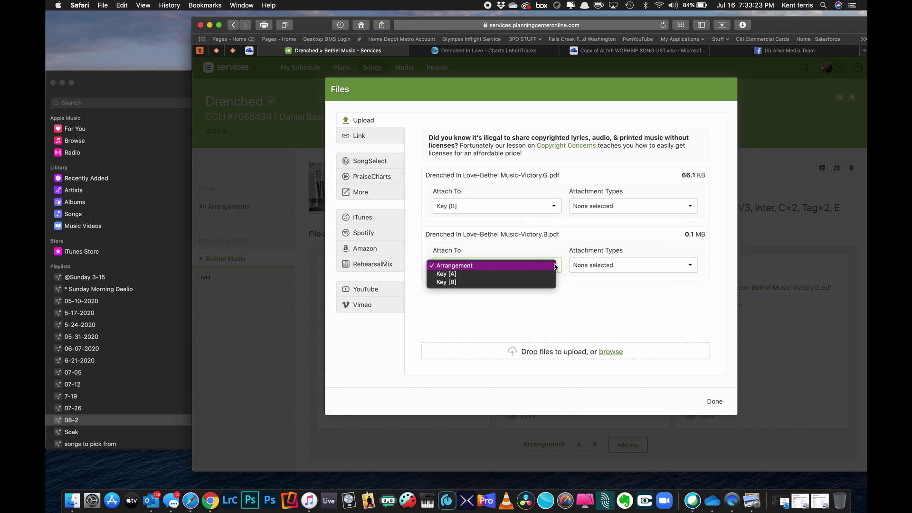
{"action": "left_click", "coordinate": [549, 282]}
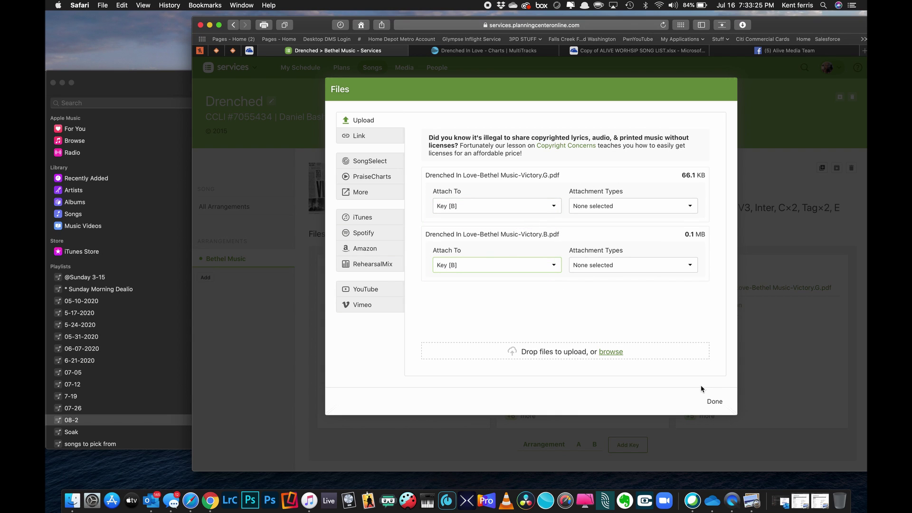
Finish attaching the Drenched charts and check the RehearsalMix link for Drenched In Love in the arrangement's files
{"action": "left_click", "coordinate": [715, 402]}
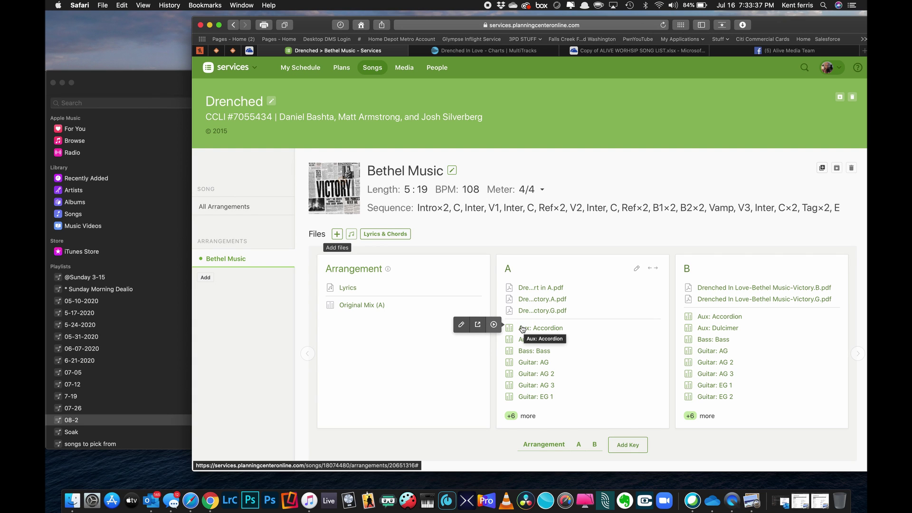
{"action": "scroll", "coordinate": [522, 329], "scroll_direction": "down", "scroll_amount": 3}
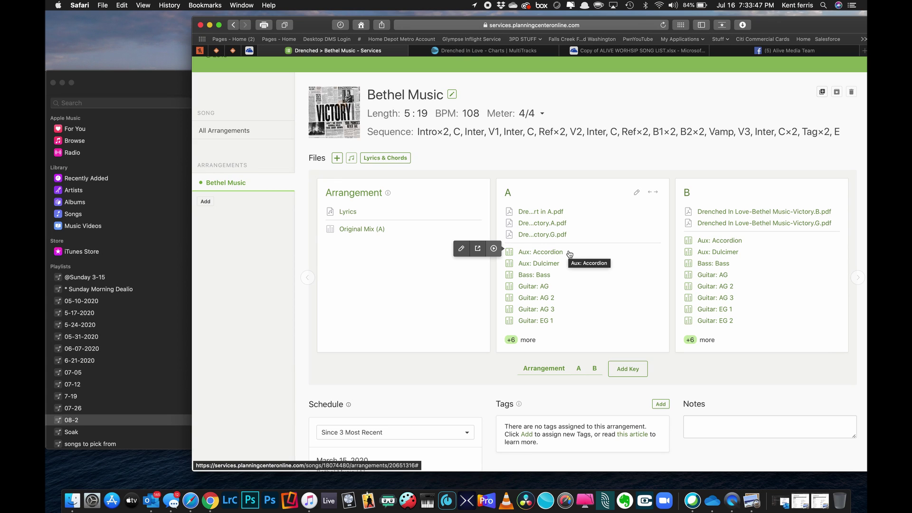
{"action": "left_click", "coordinate": [336, 158]}
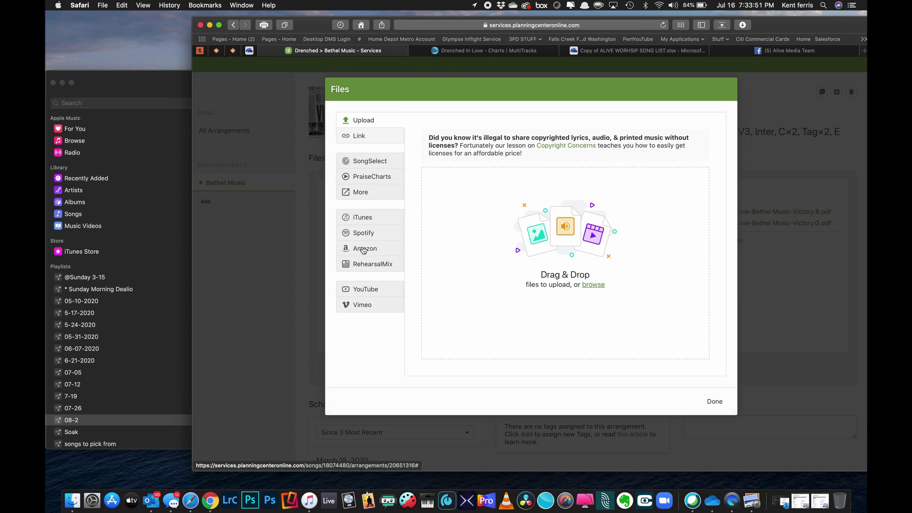
{"action": "left_click", "coordinate": [374, 264]}
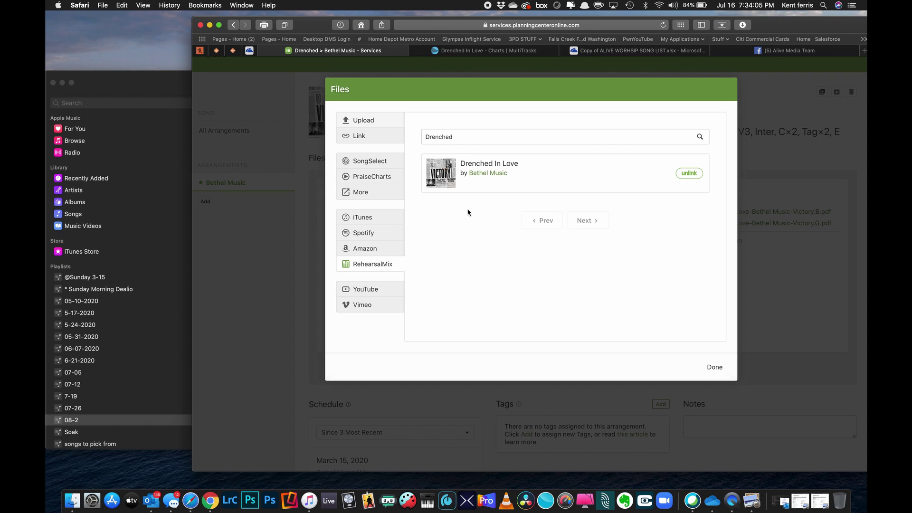
{"action": "left_click", "coordinate": [713, 367]}
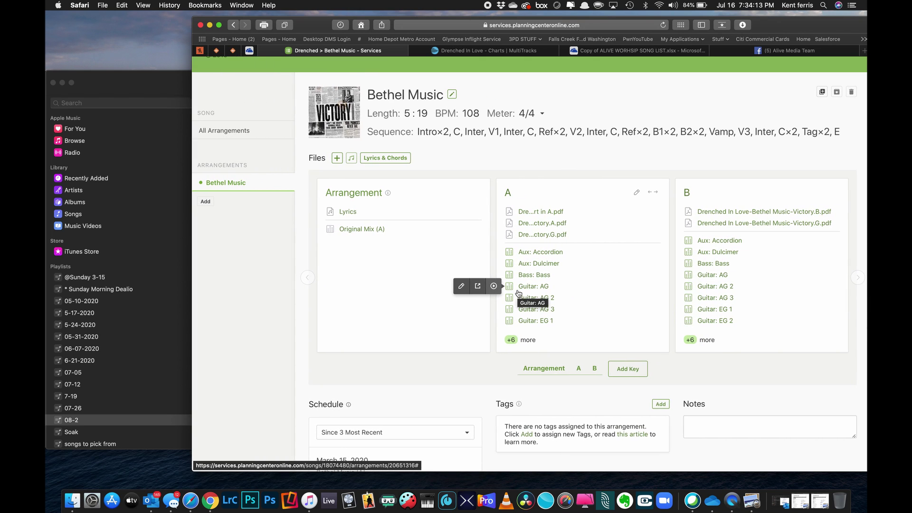
{"action": "scroll", "coordinate": [518, 293], "scroll_direction": "up", "scroll_amount": 3}
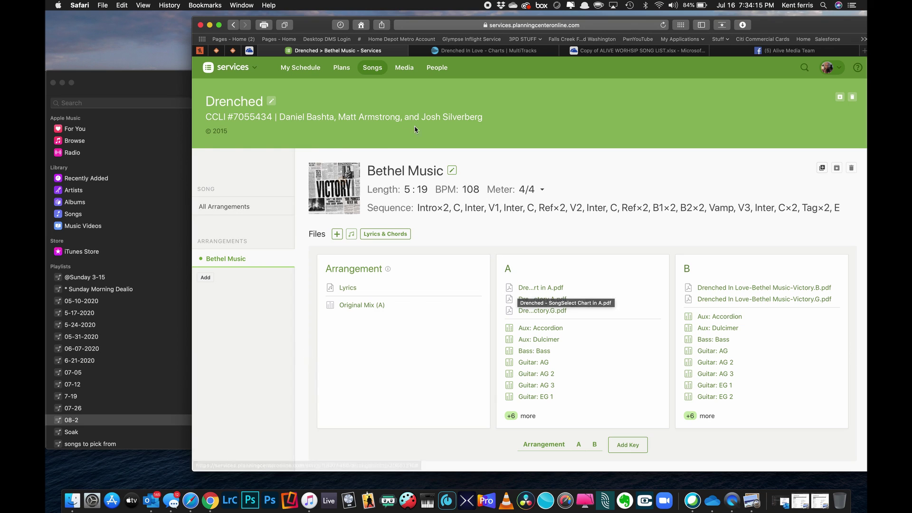
Open the August 2, 2020 Sunday Morning Gathering plan from the recent plans
{"action": "left_click", "coordinate": [342, 68]}
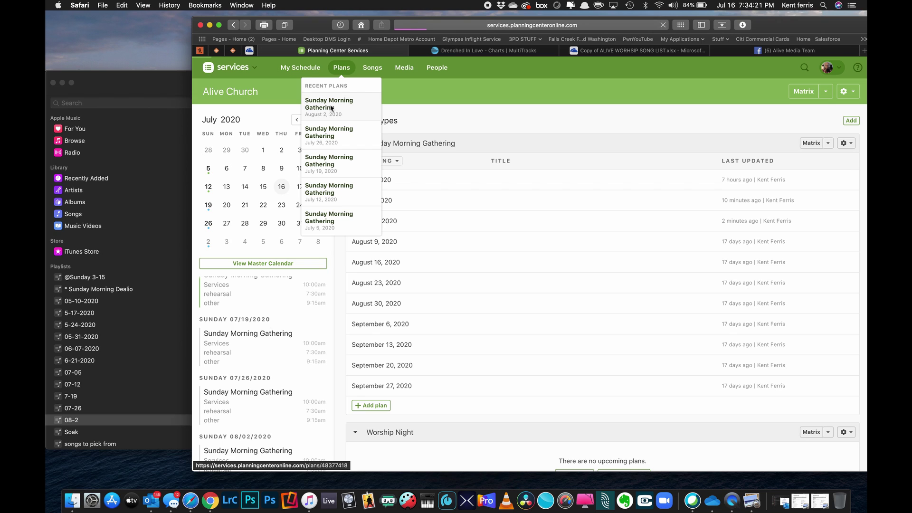
{"action": "left_click", "coordinate": [332, 109]}
{"action": "scroll", "coordinate": [438, 329], "scroll_direction": "down", "scroll_amount": 2}
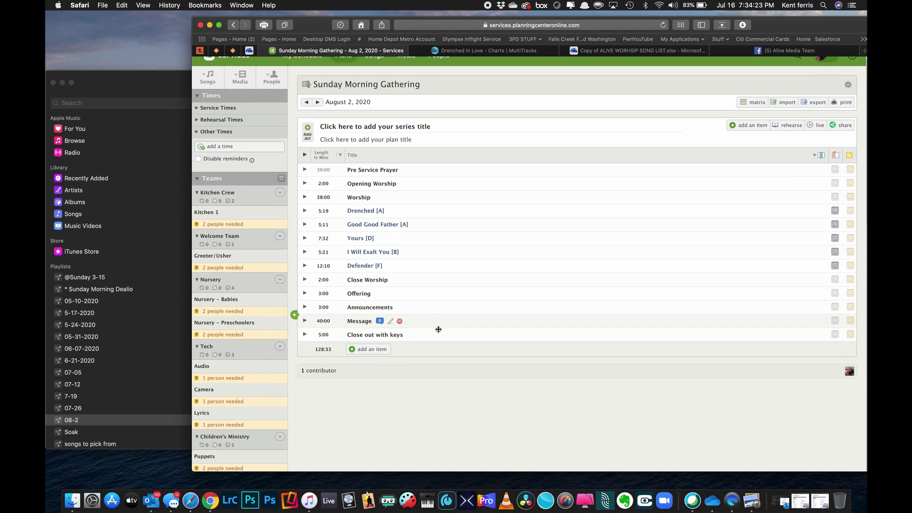
Assign the volunteer last used on July 26, 2020 to the Tech team's Audio position
{"action": "scroll", "coordinate": [438, 329], "scroll_direction": "down", "scroll_amount": 3}
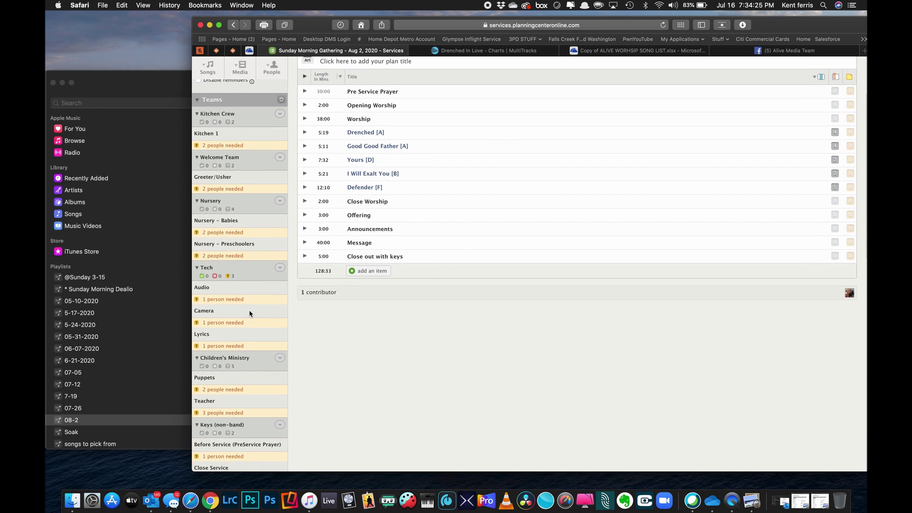
{"action": "left_click", "coordinate": [228, 298]}
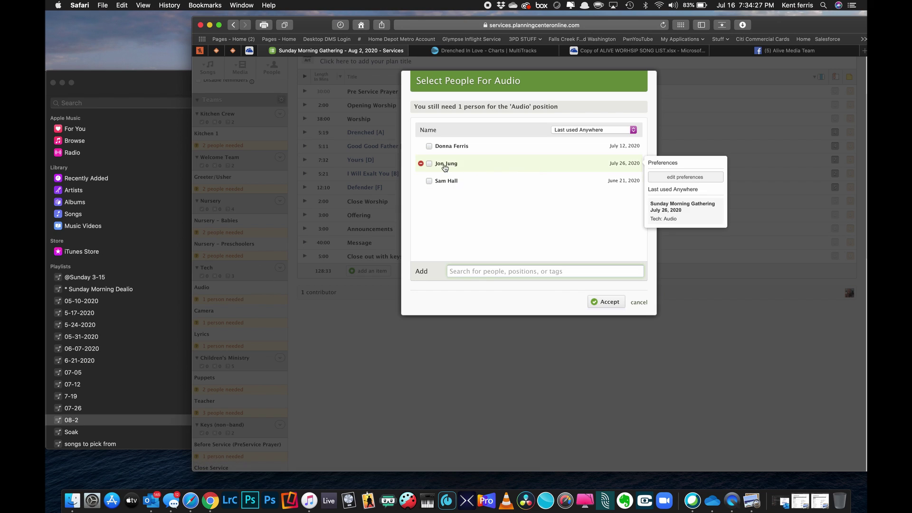
{"action": "left_click", "coordinate": [429, 164]}
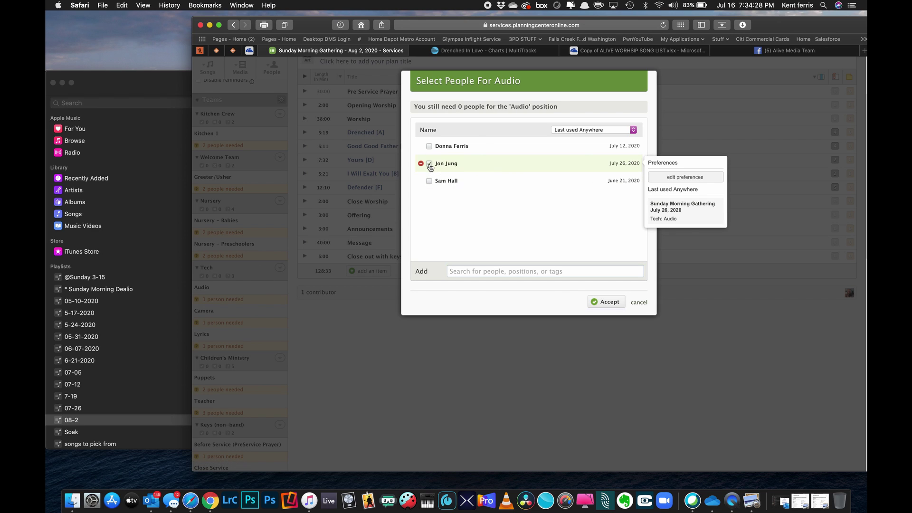
{"action": "left_click", "coordinate": [607, 302]}
Check the Qtr 3 Schedule in the Alive Media Team Facebook group and assign its 2-Aug camera volunteer to the plan's Camera position
{"action": "scroll", "coordinate": [384, 371], "scroll_direction": "down", "scroll_amount": 1}
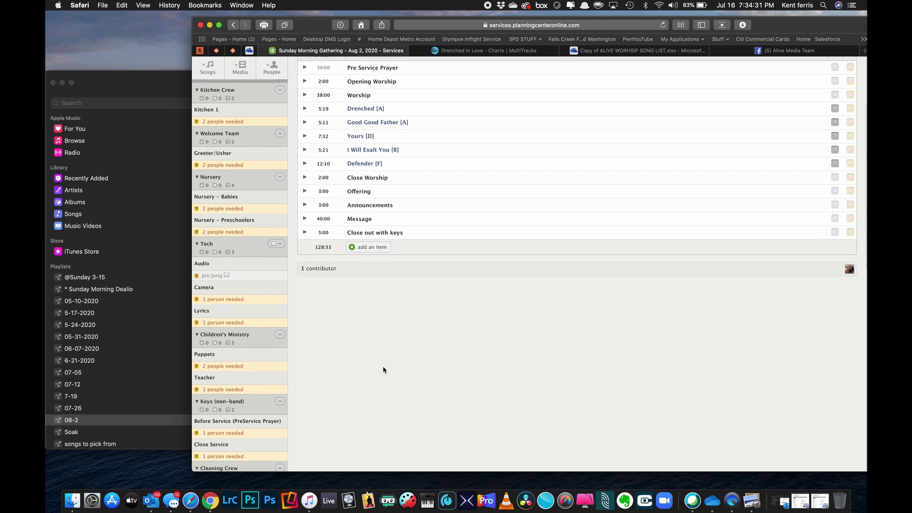
{"action": "left_click", "coordinate": [798, 54]}
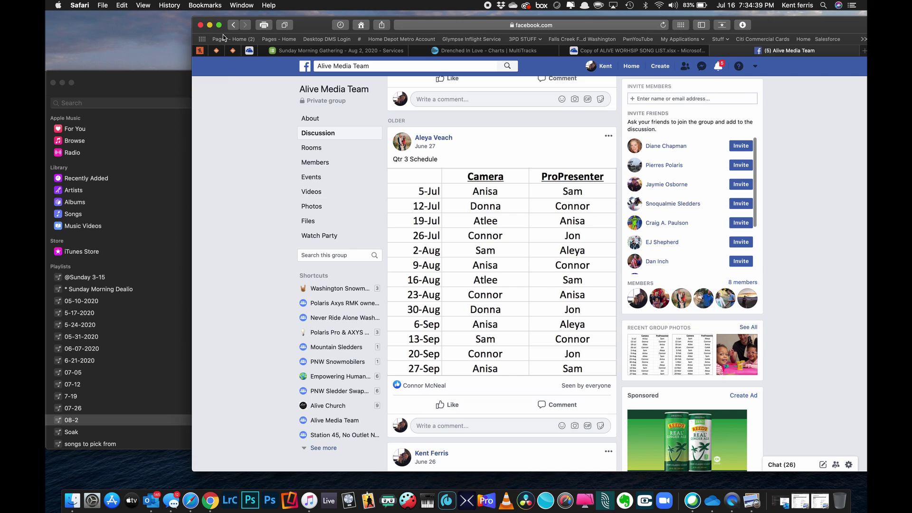
{"action": "left_click", "coordinate": [373, 53]}
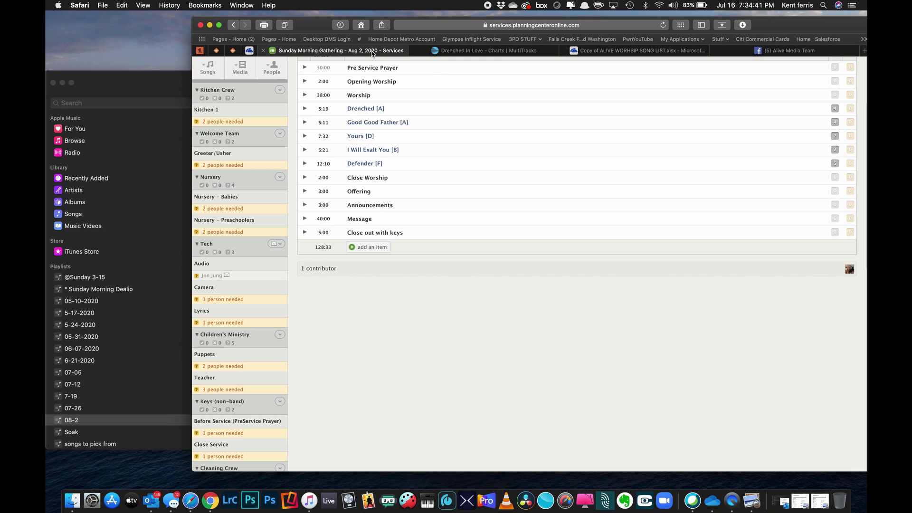
{"action": "left_click", "coordinate": [228, 300]}
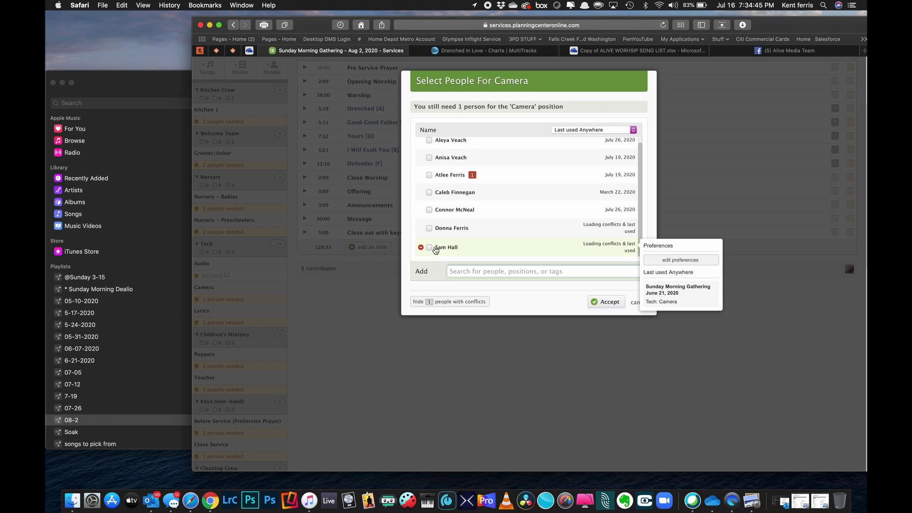
{"action": "left_click", "coordinate": [429, 247]}
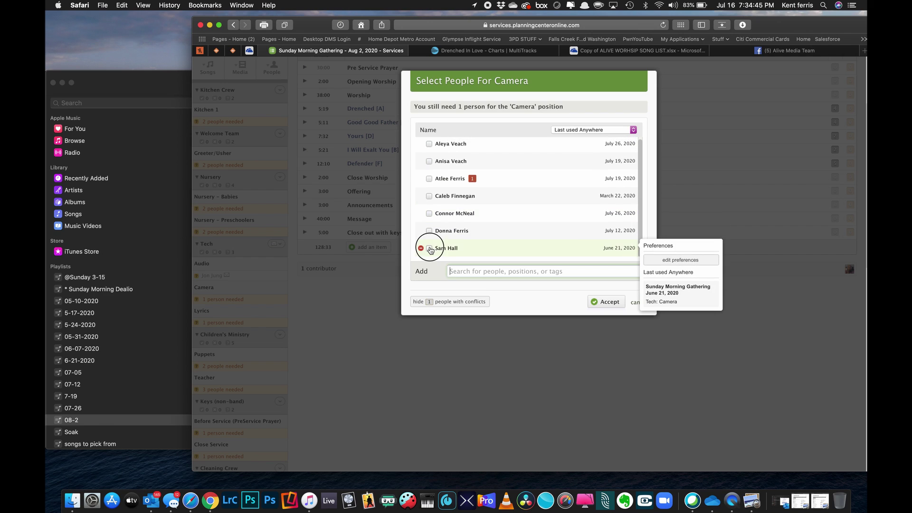
{"action": "left_click", "coordinate": [607, 306]}
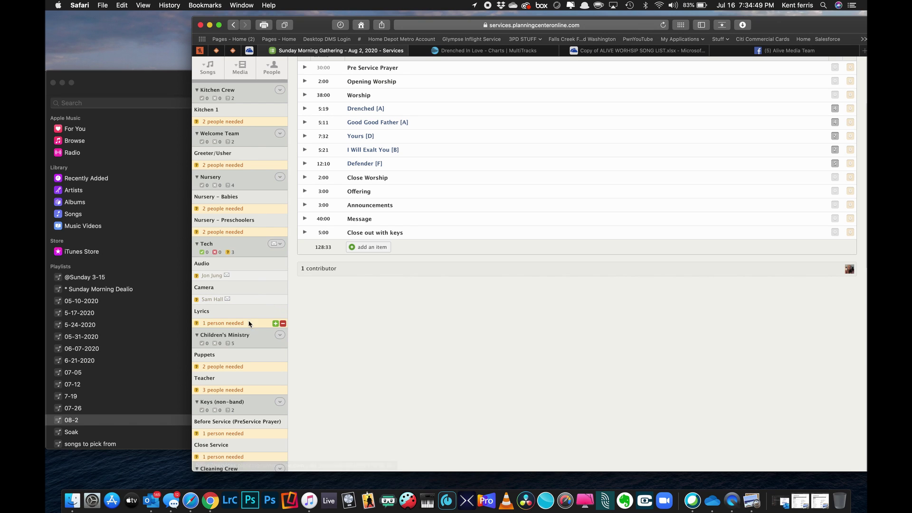
Assign the volunteer scheduled for ProPresenter on 2-Aug to the Tech team's Lyrics position
{"action": "left_click", "coordinate": [227, 324]}
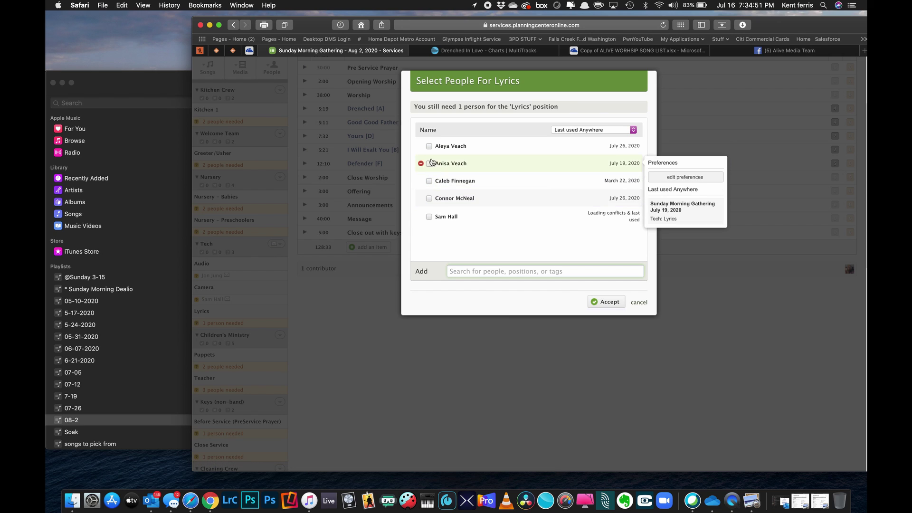
{"action": "left_click", "coordinate": [429, 146]}
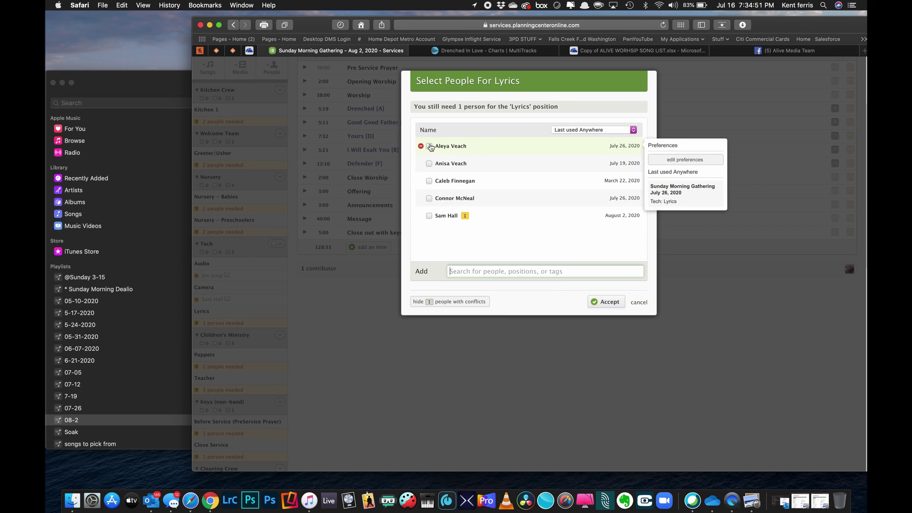
{"action": "left_click", "coordinate": [603, 302]}
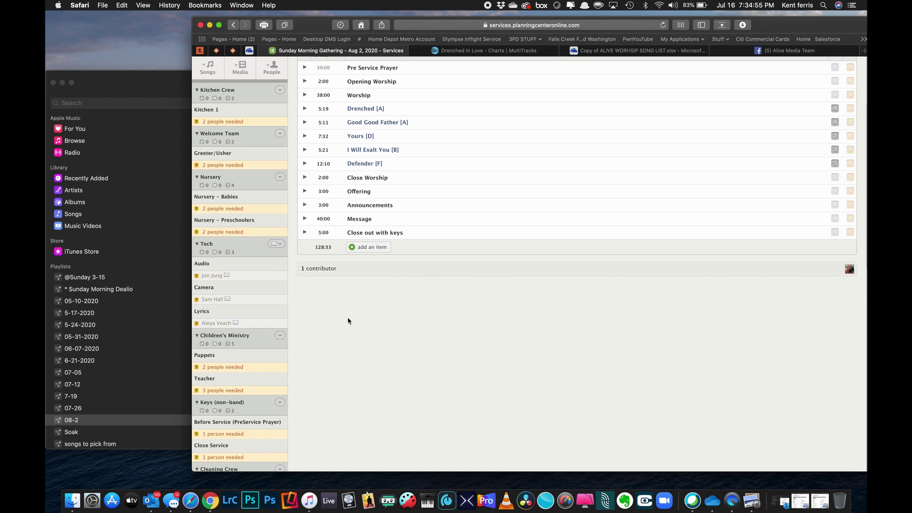
Assign the guitarist last used on July 26, 2020 to the Band's Acoustic Guitar position
{"action": "scroll", "coordinate": [306, 316], "scroll_direction": "down", "scroll_amount": 5}
{"action": "scroll", "coordinate": [280, 324], "scroll_direction": "down", "scroll_amount": 10}
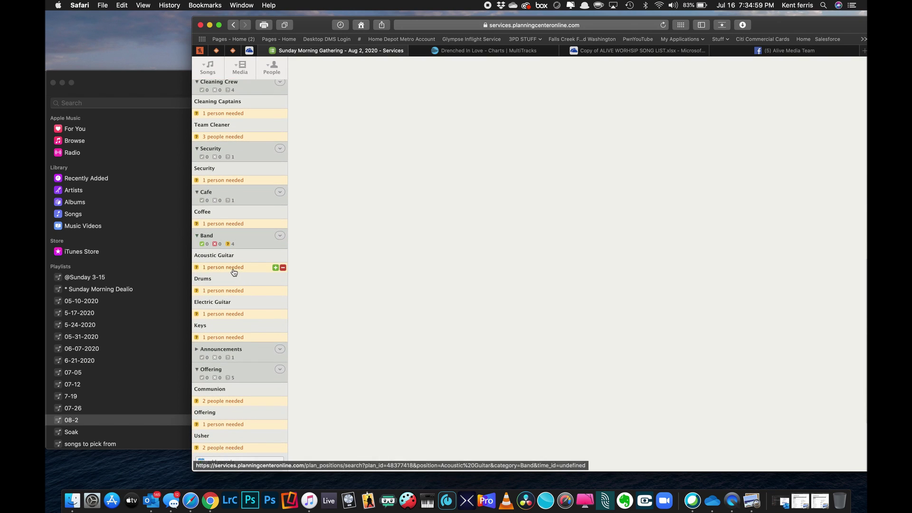
{"action": "left_click", "coordinate": [229, 267]}
{"action": "mouse_move", "coordinate": [432, 169]}
{"action": "mouse_move", "coordinate": [431, 151]}
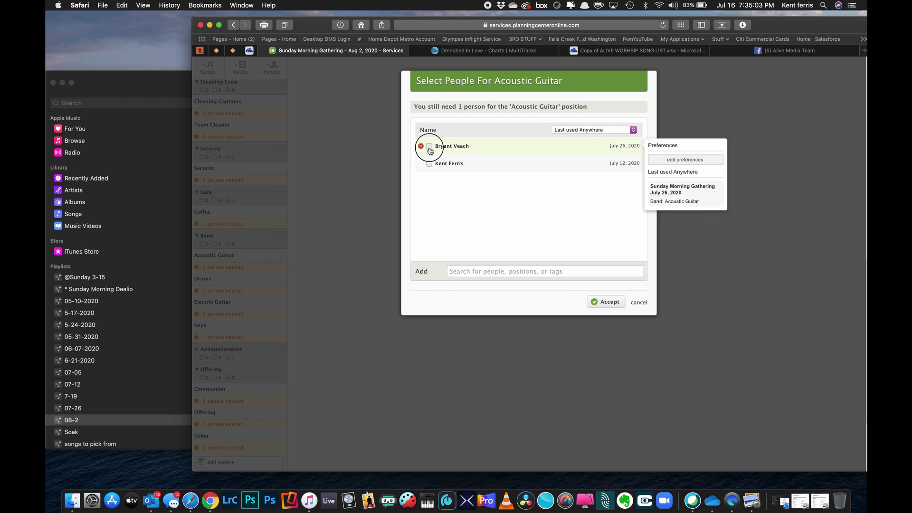
{"action": "left_click", "coordinate": [429, 146]}
{"action": "left_click", "coordinate": [606, 301]}
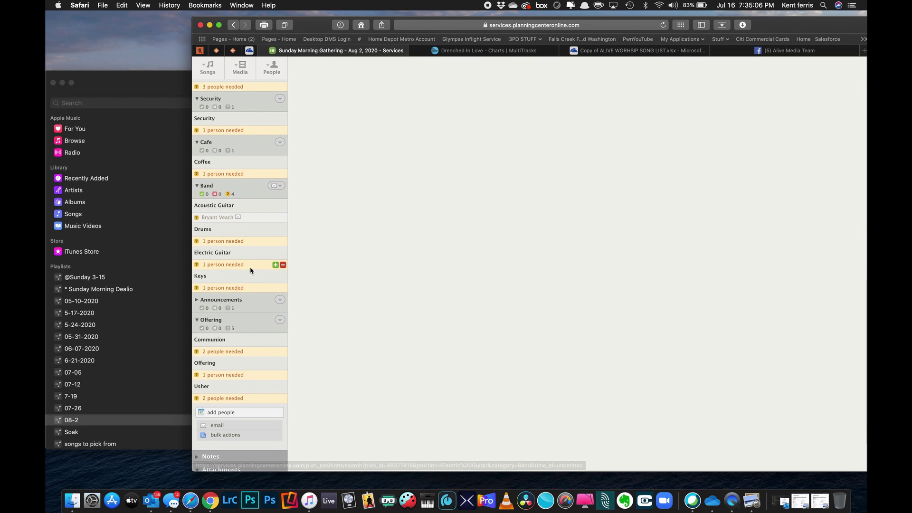
Assign the first listed drummer to the Band's Drums position
{"action": "left_click", "coordinate": [223, 242]}
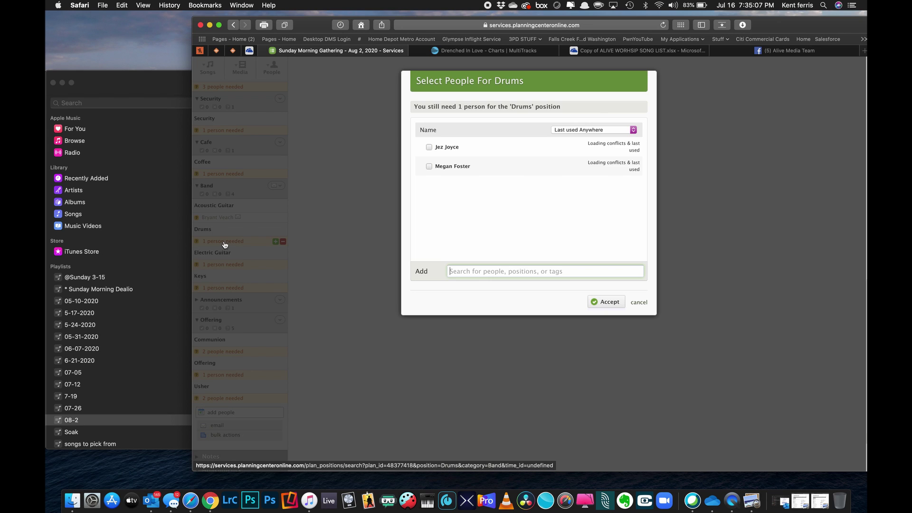
{"action": "left_click", "coordinate": [429, 146]}
{"action": "left_click", "coordinate": [600, 304]}
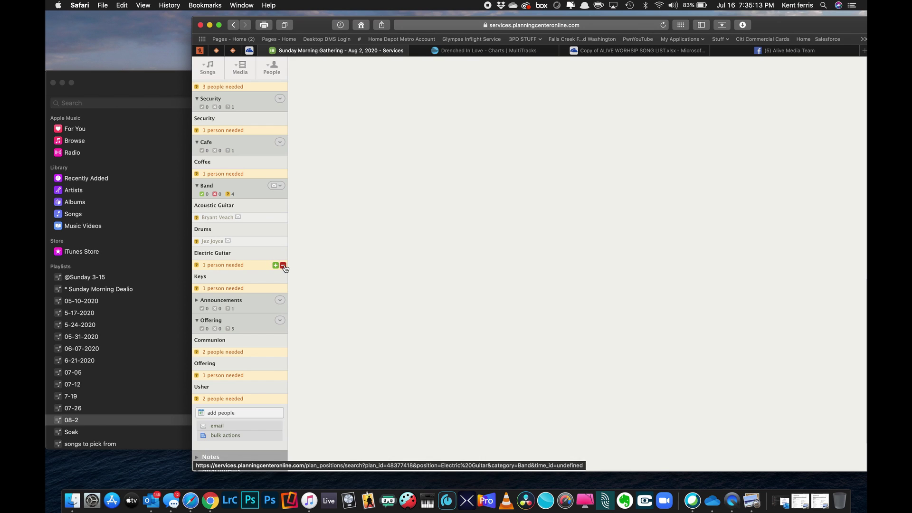
Remove the needed Electric Guitar position from the Band and assign the player last used on July 26, 2020 to Keys
{"action": "left_click", "coordinate": [282, 265]}
{"action": "left_click", "coordinate": [236, 267]}
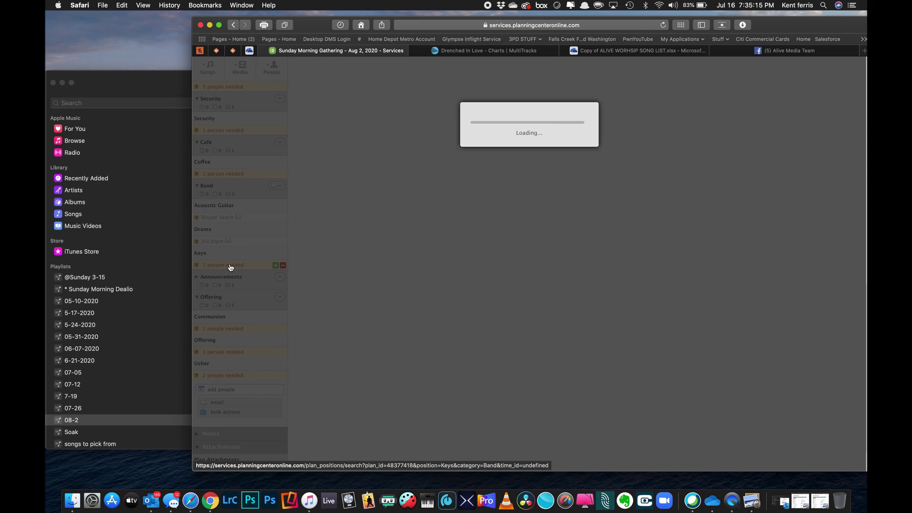
{"action": "left_click", "coordinate": [429, 166]}
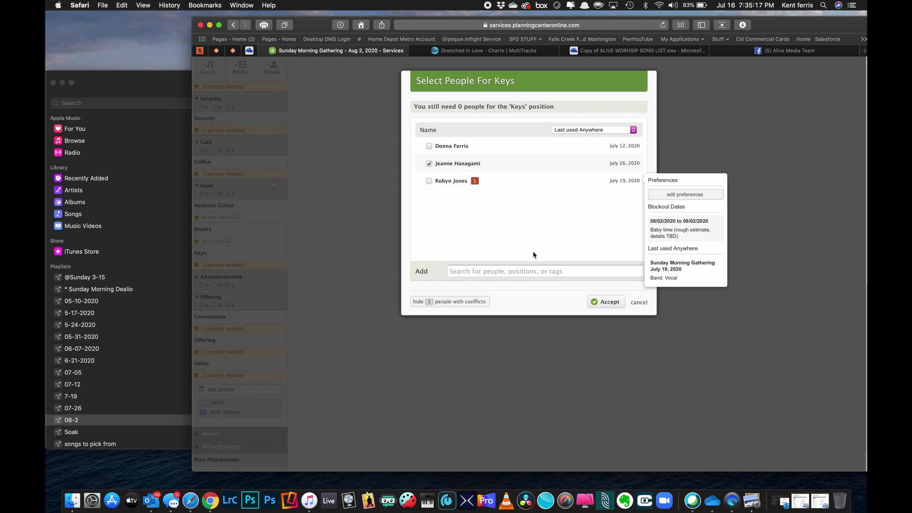
{"action": "left_click", "coordinate": [607, 304]}
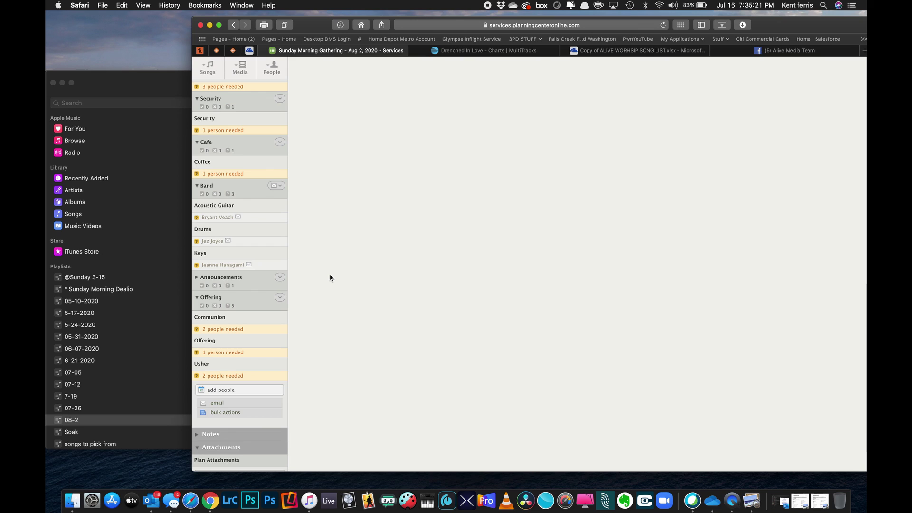
Set the Band's needed Vocal positions to 2 and accept the change
{"action": "left_click", "coordinate": [281, 185]}
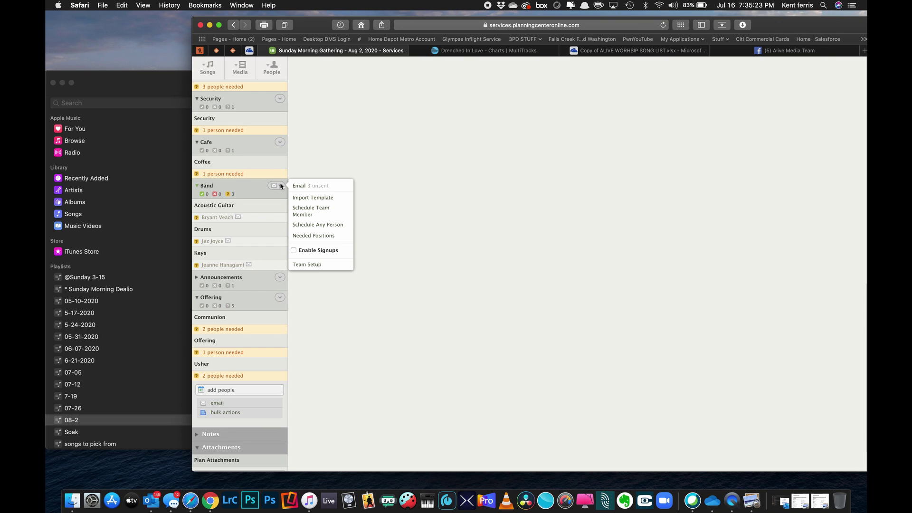
{"action": "left_click", "coordinate": [312, 237]}
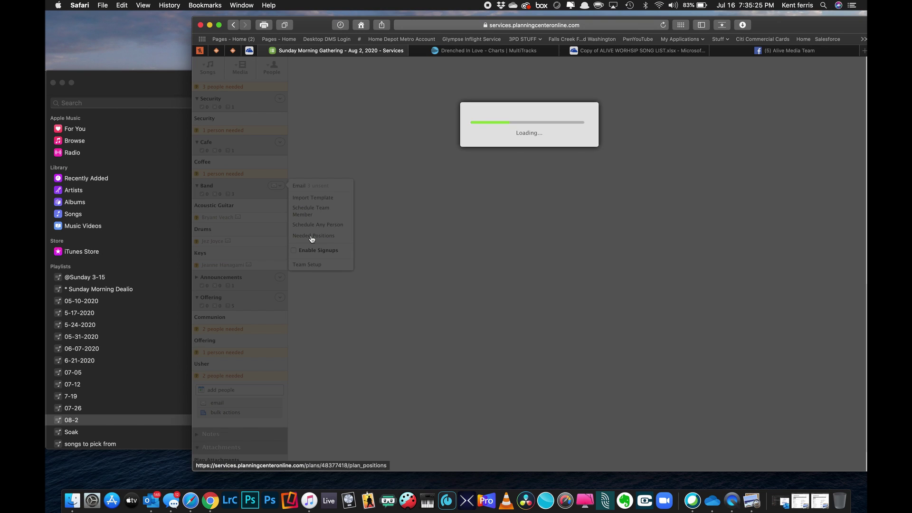
{"action": "left_click", "coordinate": [397, 222]}
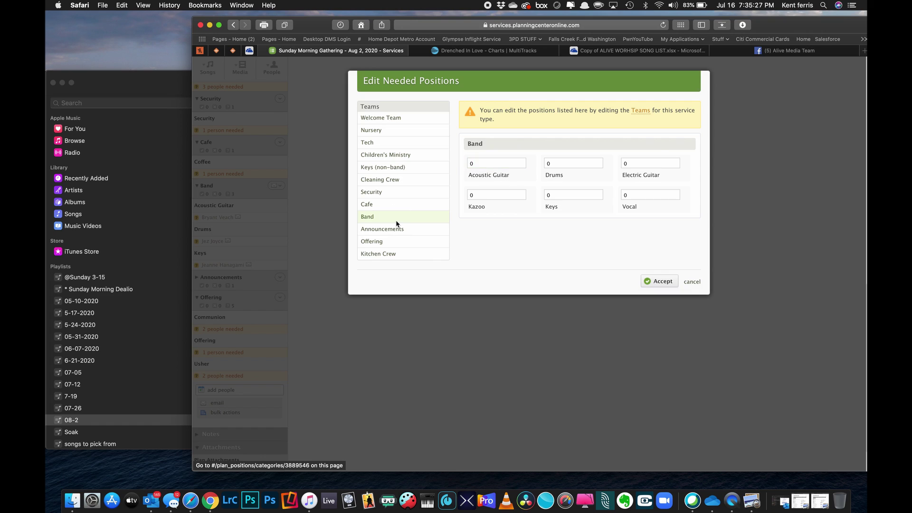
{"action": "left_click", "coordinate": [631, 196]}
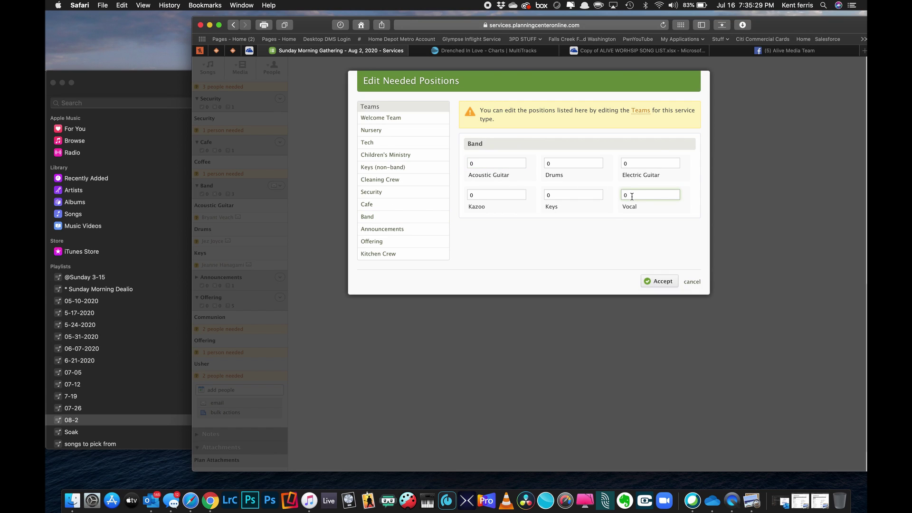
{"action": "left_click", "coordinate": [476, 195]}
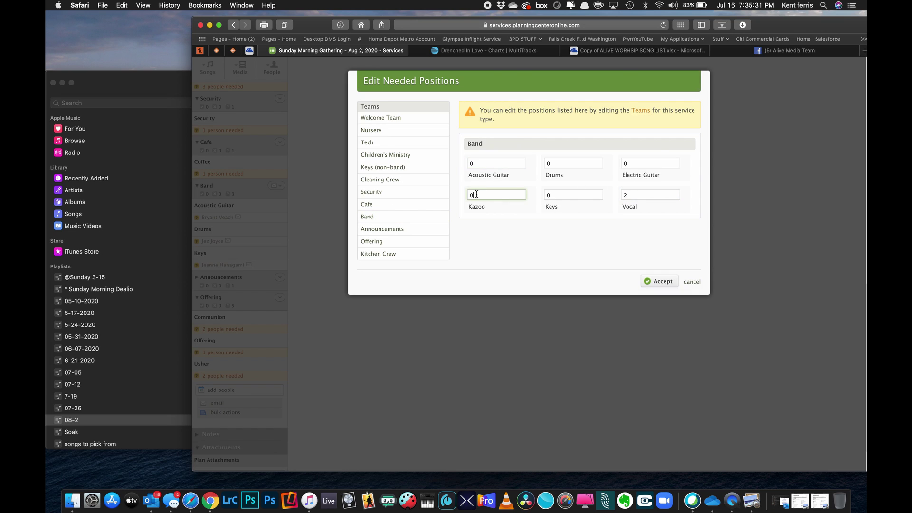
{"action": "left_click", "coordinate": [660, 281]}
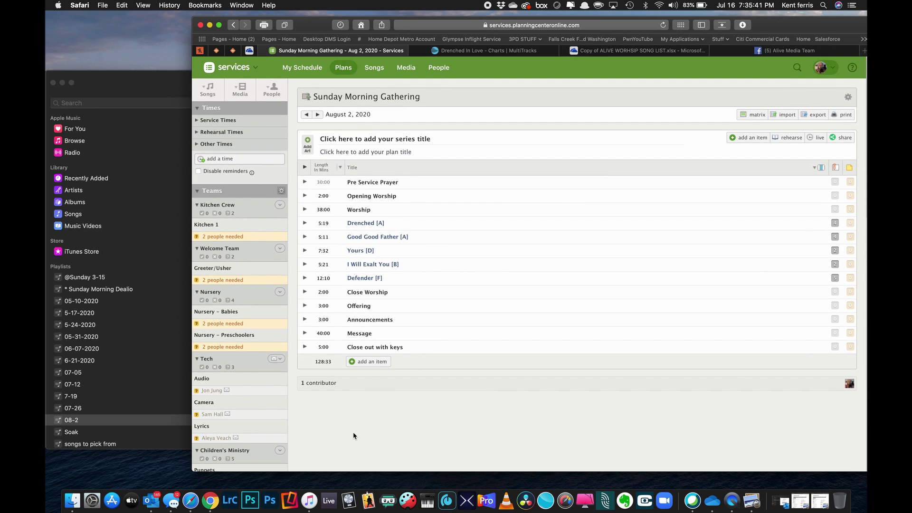
{"action": "scroll", "coordinate": [353, 433], "scroll_direction": "down", "scroll_amount": 10}
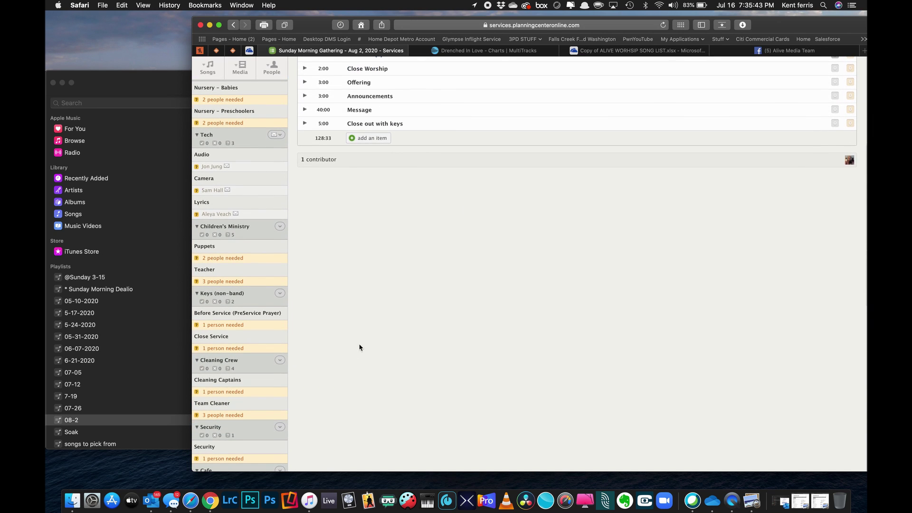
Assign the only listed person, last used on July 26, 2020, to the Band's Kazoo position
{"action": "mouse_move", "coordinate": [226, 170]}
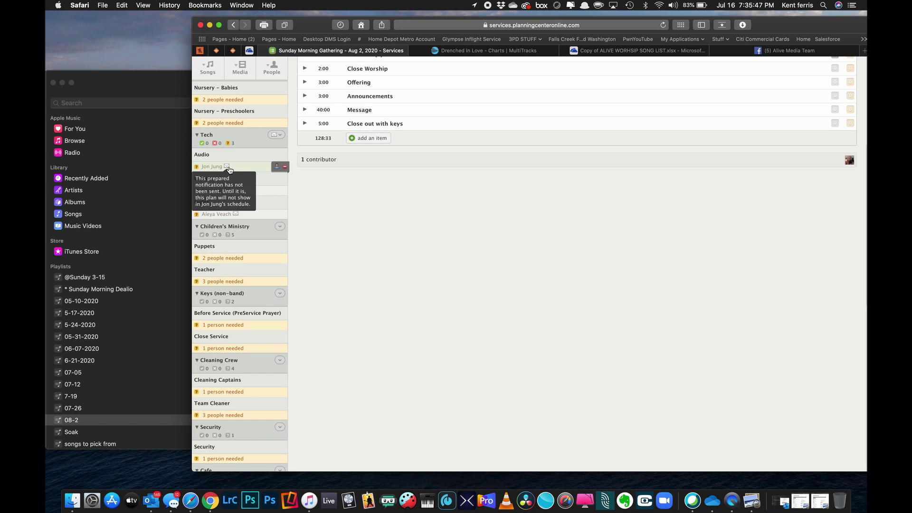
{"action": "scroll", "coordinate": [255, 192], "scroll_direction": "down", "scroll_amount": 4}
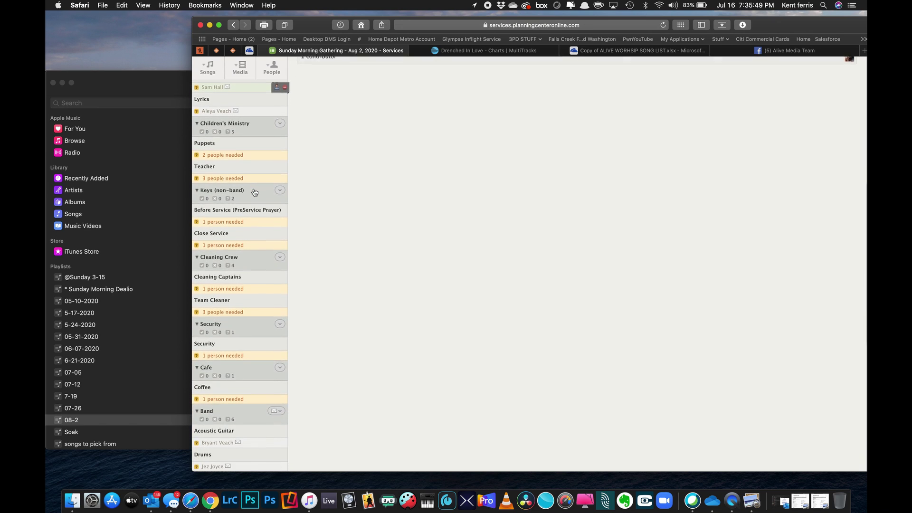
{"action": "scroll", "coordinate": [255, 192], "scroll_direction": "down", "scroll_amount": 6}
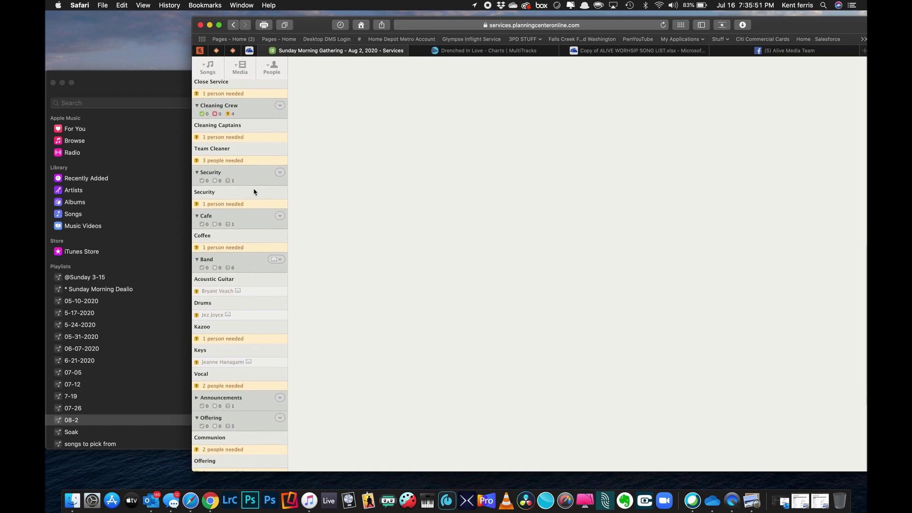
{"action": "scroll", "coordinate": [254, 191], "scroll_direction": "down", "scroll_amount": 5}
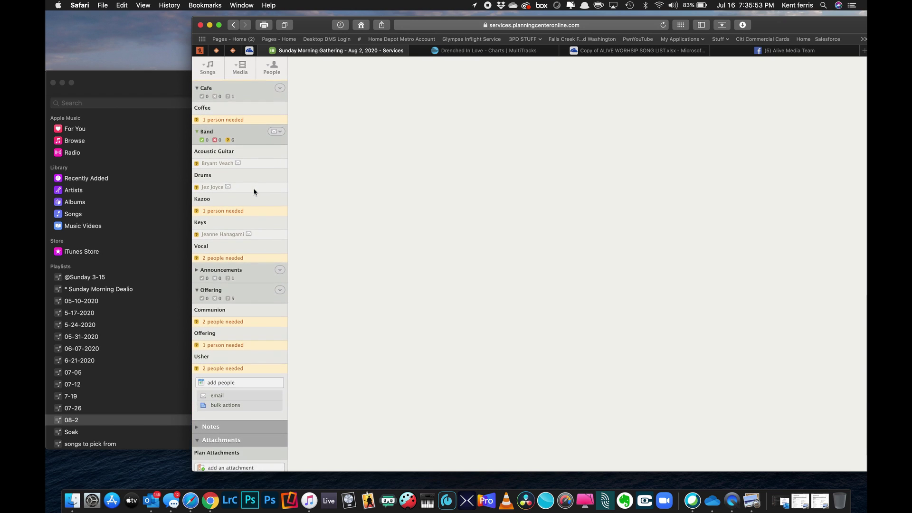
{"action": "scroll", "coordinate": [254, 191], "scroll_direction": "down", "scroll_amount": 2}
{"action": "mouse_move", "coordinate": [253, 149]}
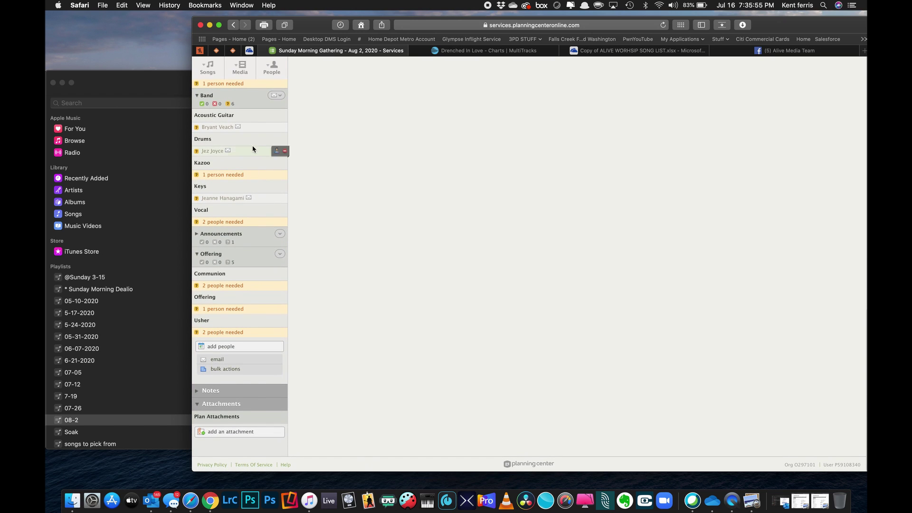
{"action": "left_click", "coordinate": [237, 175]}
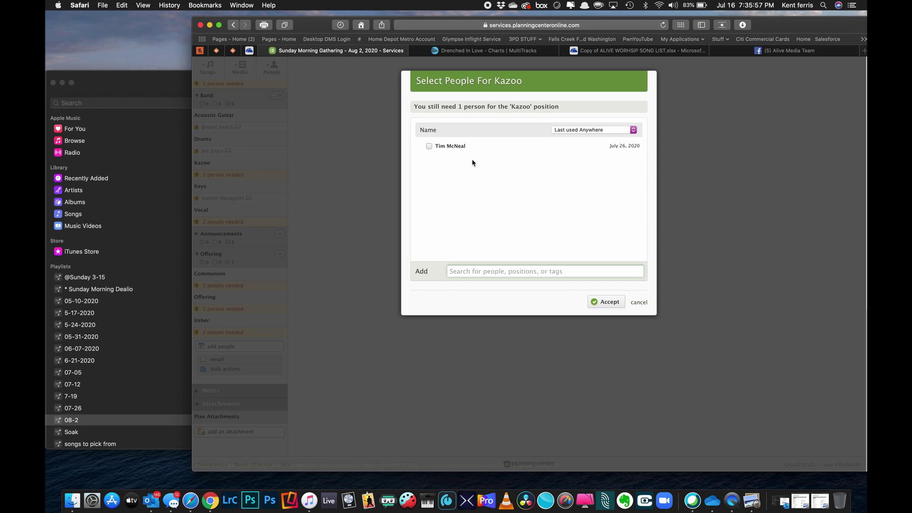
{"action": "left_click", "coordinate": [429, 146]}
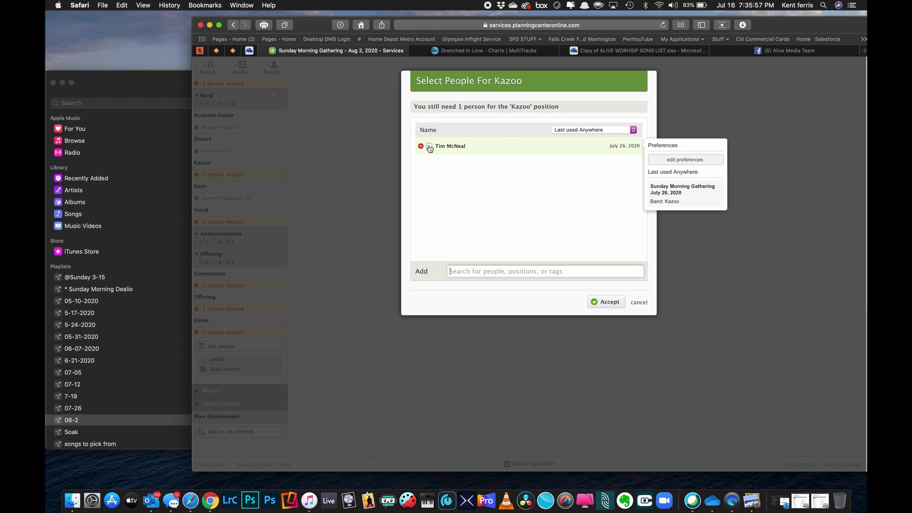
{"action": "left_click", "coordinate": [600, 301]}
Assign the singers last used on July 26, 2020 and July 19, 2020 to the Band's two Vocal positions
{"action": "mouse_move", "coordinate": [233, 230]}
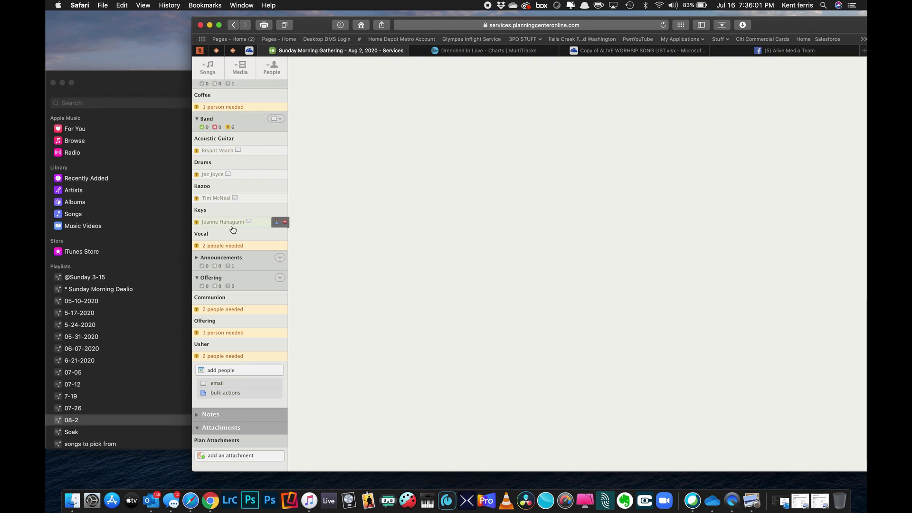
{"action": "left_click", "coordinate": [228, 246]}
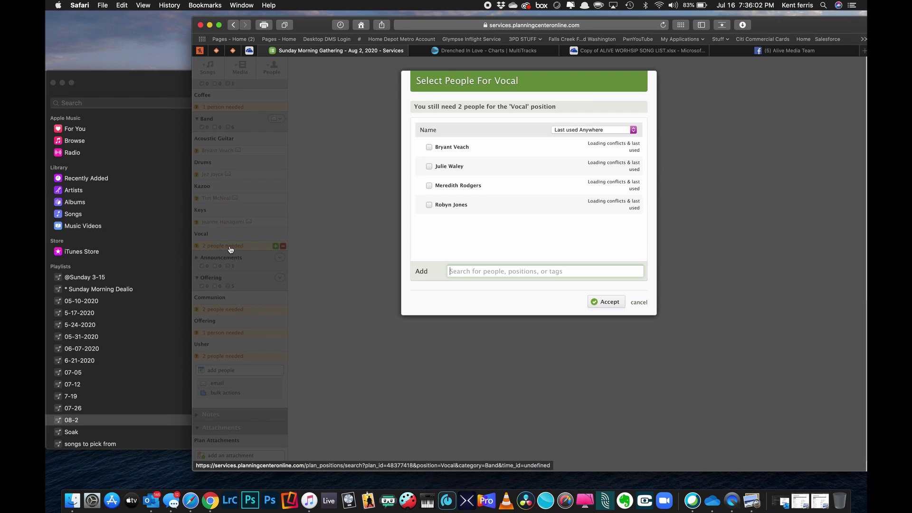
{"action": "left_click", "coordinate": [429, 164]}
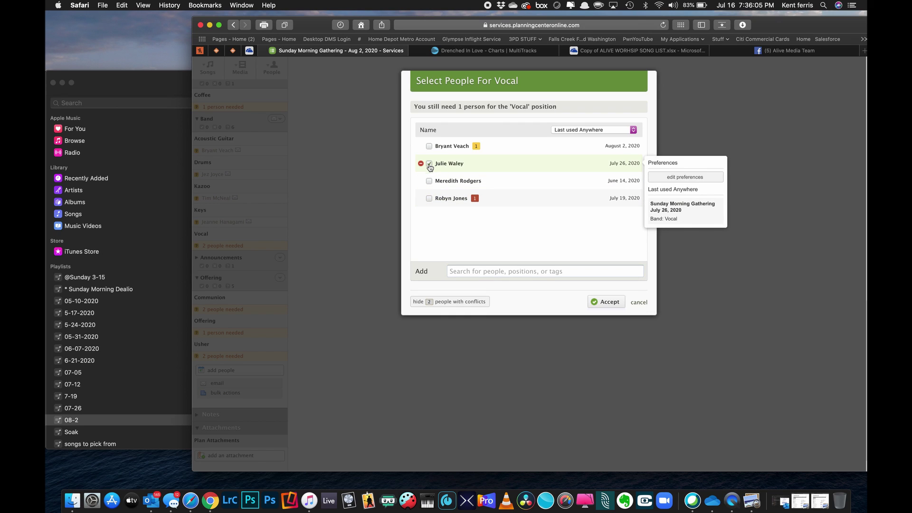
{"action": "left_click", "coordinate": [429, 199]}
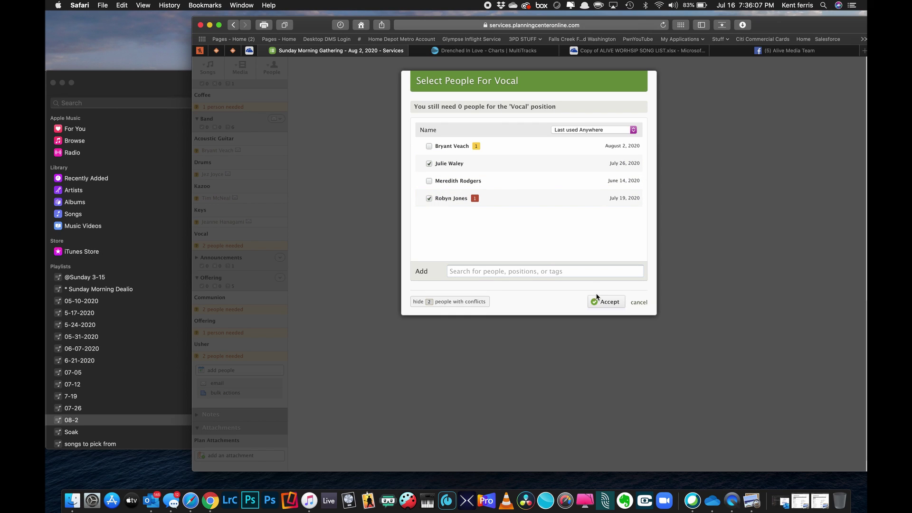
{"action": "left_click", "coordinate": [608, 303]}
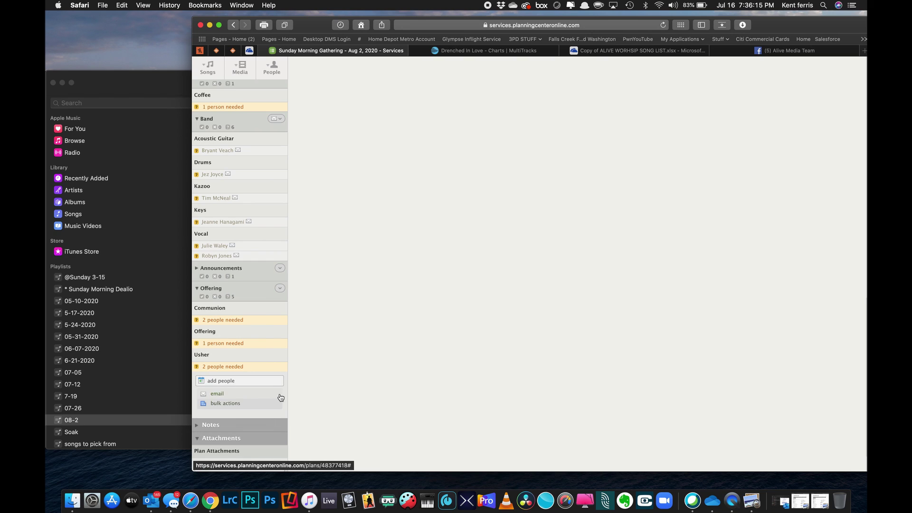
{"action": "left_click", "coordinate": [249, 225]}
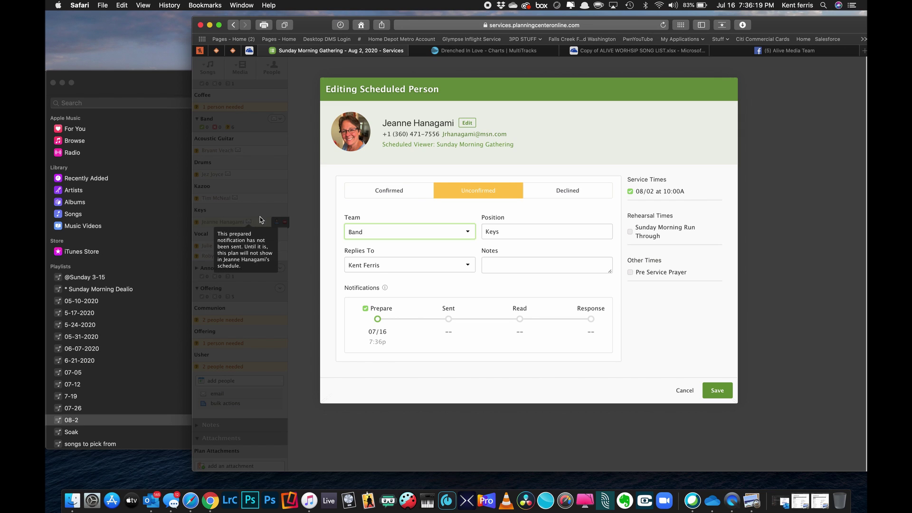
{"action": "left_click", "coordinate": [475, 134]}
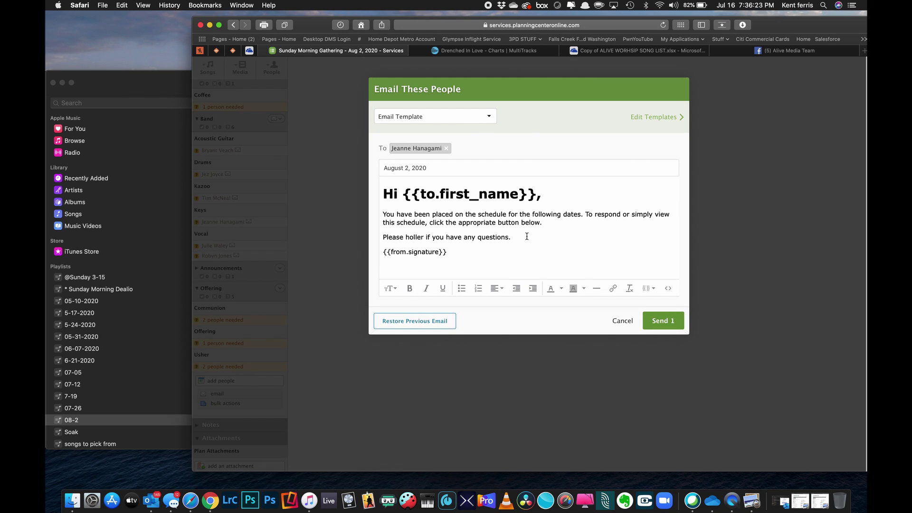
{"action": "left_click", "coordinate": [623, 322]}
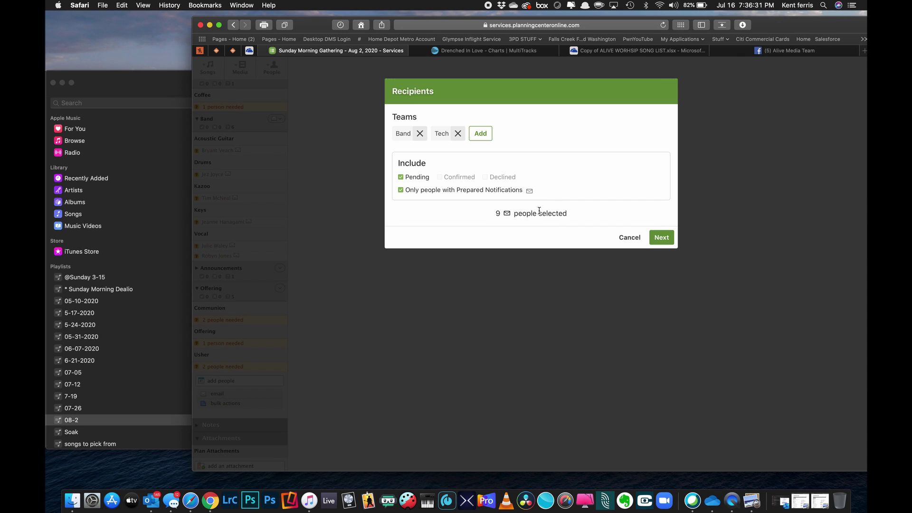
Email the August 2, 2020 schedule request to the pending Band and Tech members who have prepared notifications
{"action": "left_click", "coordinate": [666, 241]}
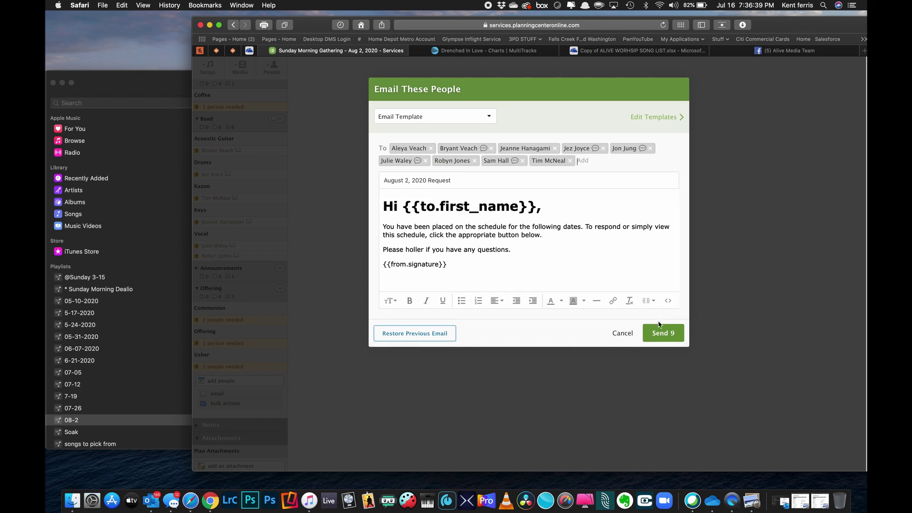
{"action": "left_click", "coordinate": [659, 336]}
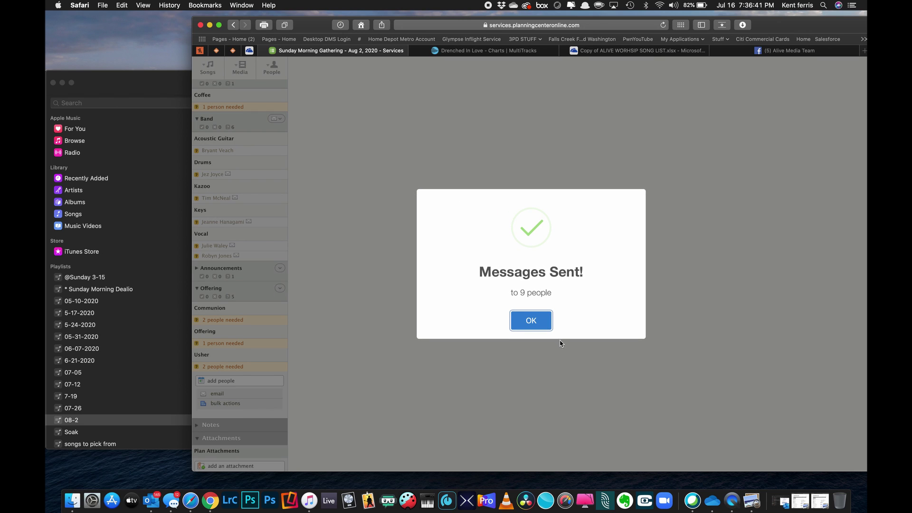
{"action": "left_click", "coordinate": [536, 322]}
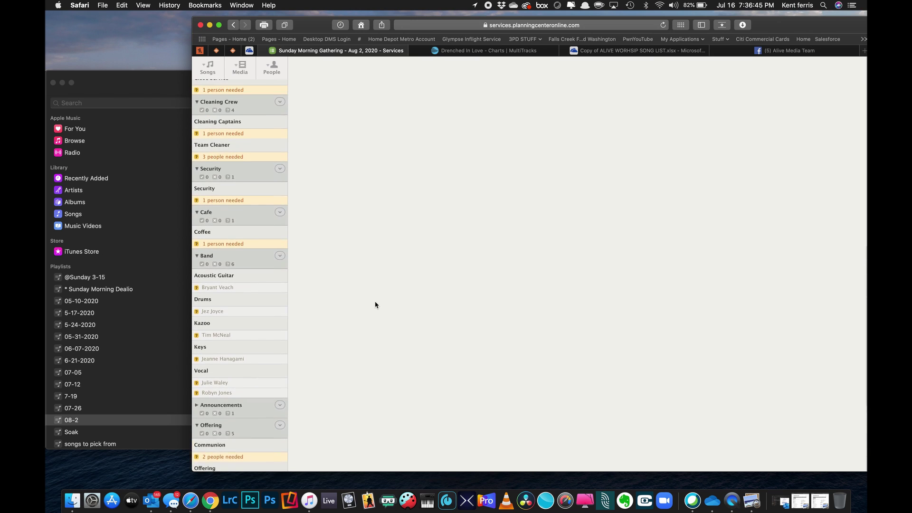
{"action": "scroll", "coordinate": [375, 305], "scroll_direction": "up", "scroll_amount": 5}
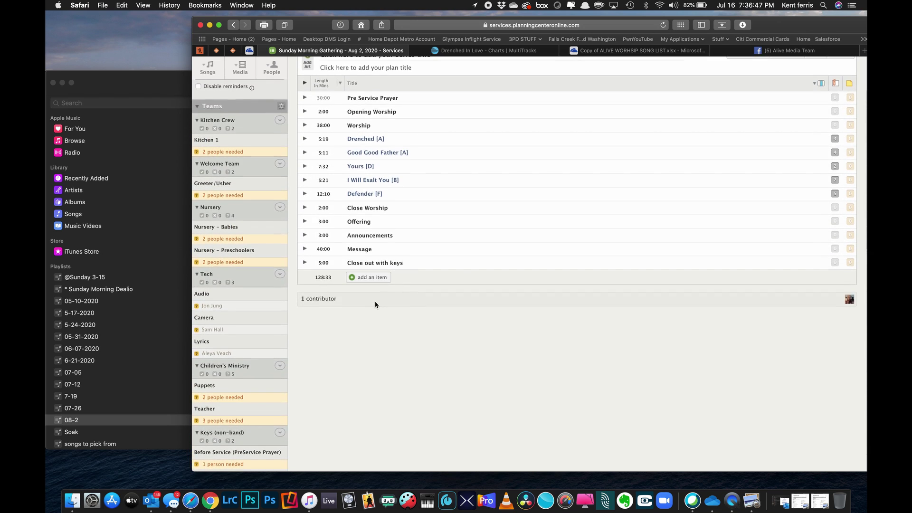